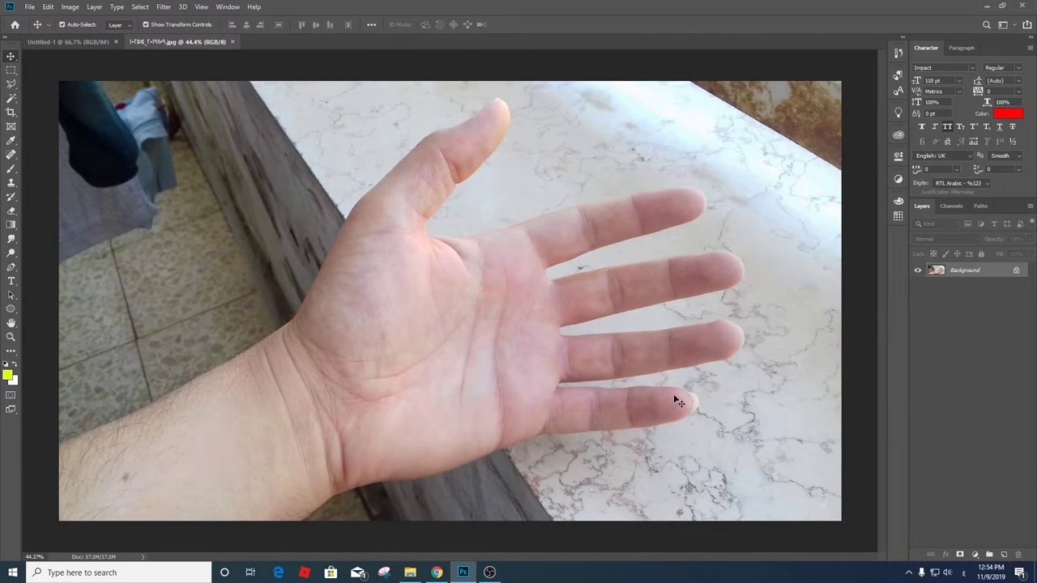
# - Start a Pen-tool shape path with anchors along the first finger's lower and top edges
pyautogui.press('p')
pyautogui.scroll(5, 556, 442)
pyautogui.click(524, 343)
pyautogui.click(660, 330)
pyautogui.click(848, 295)
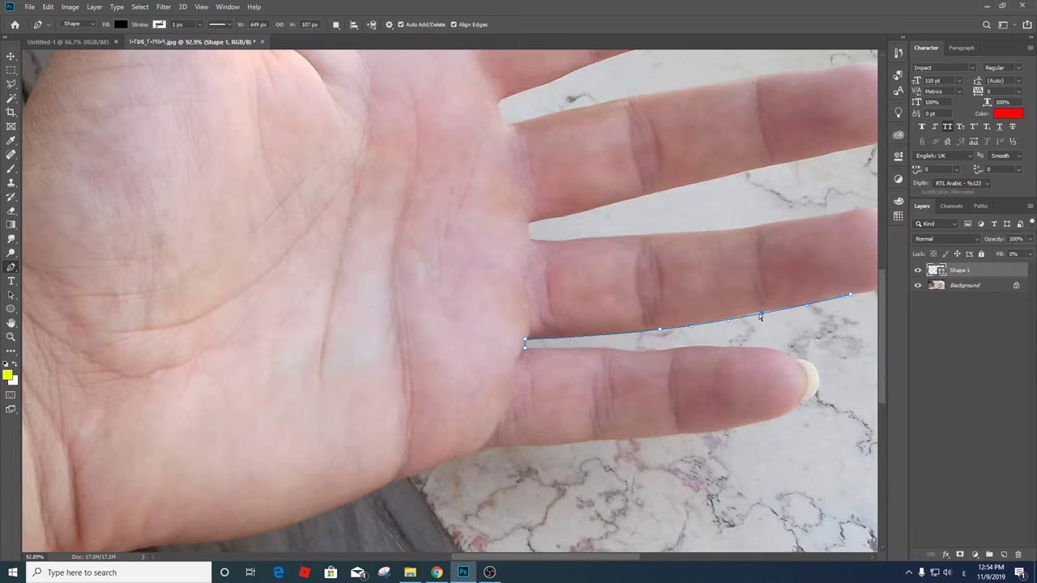
pyautogui.scroll(3, 760, 316)
pyautogui.click(676, 302)
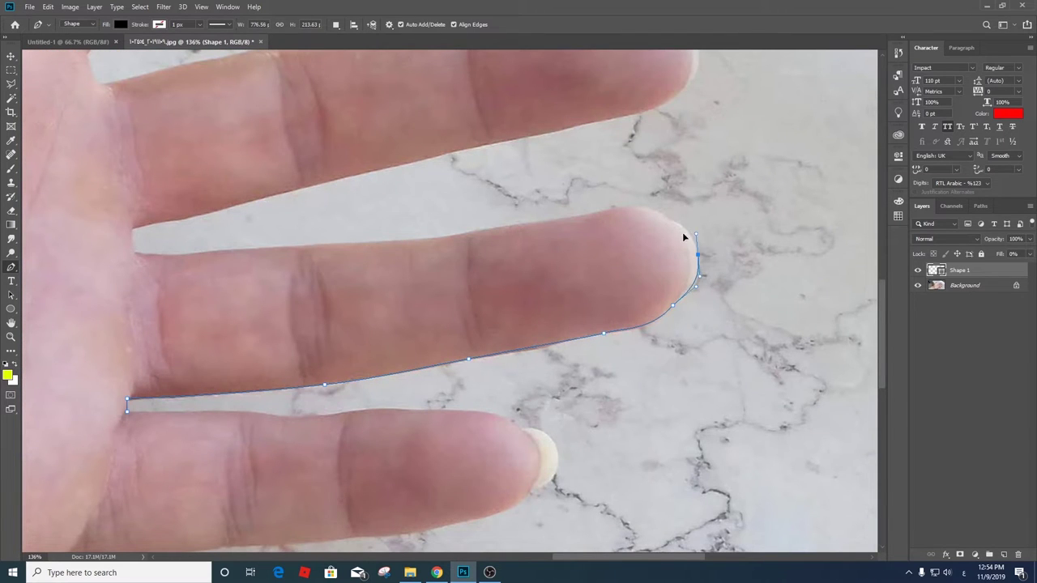
pyautogui.click(604, 211)
pyautogui.click(484, 229)
pyautogui.click(381, 242)
pyautogui.click(236, 250)
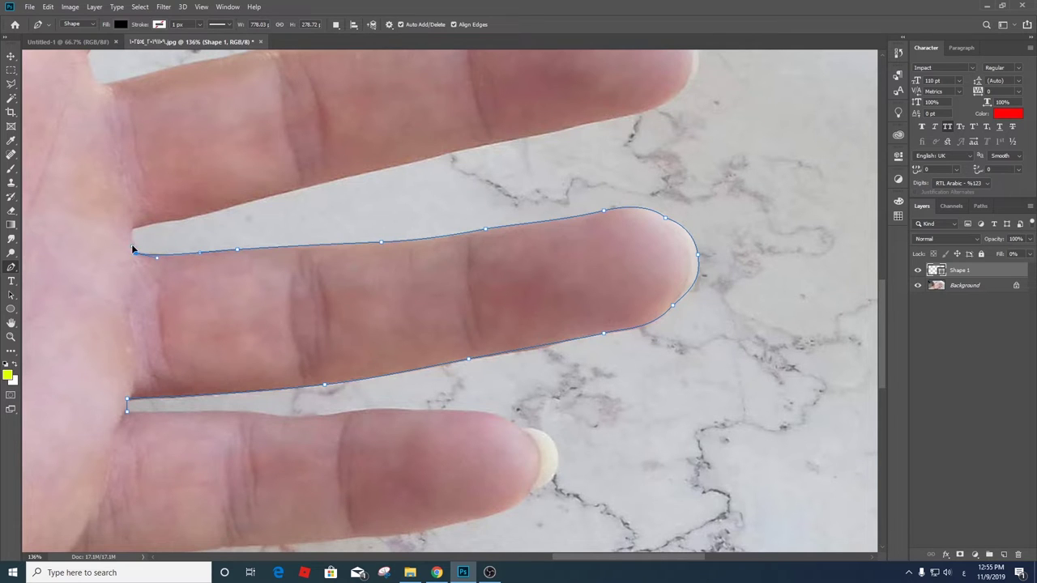
# - Curve the path around the fingertips and along the next finger's upper edge
pyautogui.moveTo(630, 114)
pyautogui.mouseDown()
pyautogui.moveTo(656, 110)
pyautogui.moveTo(602, 230)
pyautogui.mouseUp()
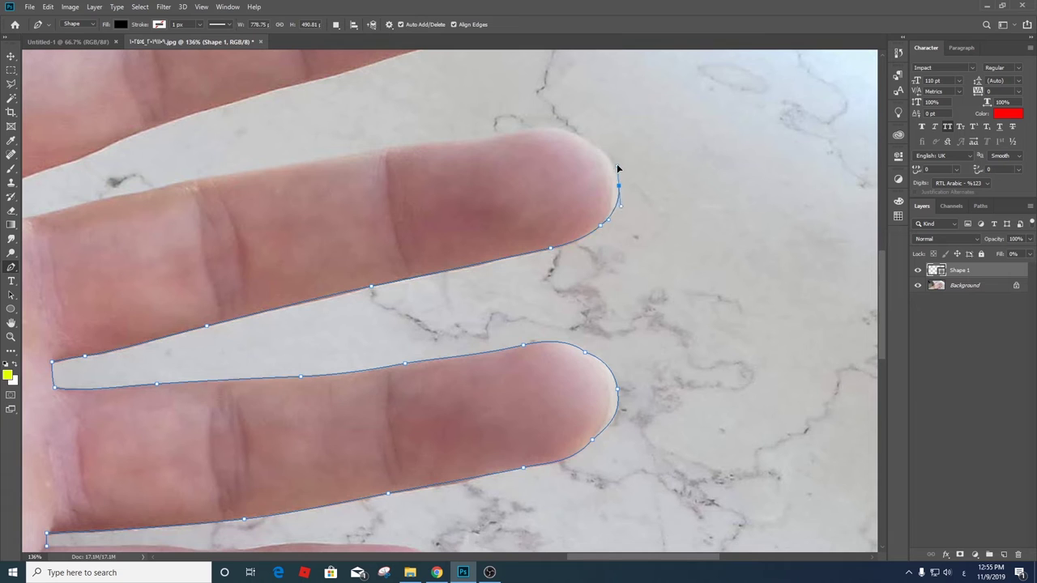
pyautogui.moveTo(507, 132); pyautogui.dragTo(469, 142)
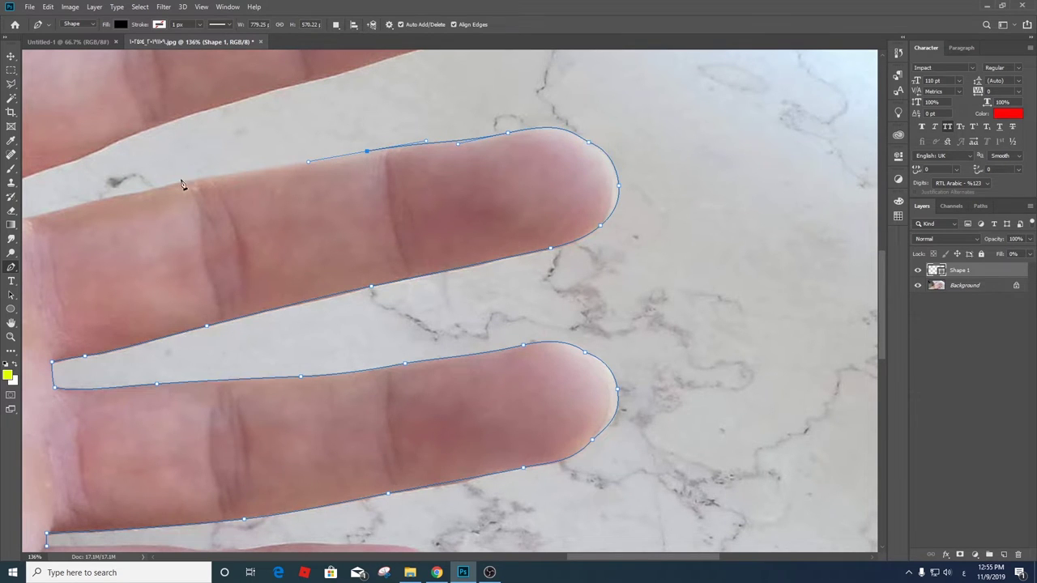
pyautogui.moveTo(186, 185); pyautogui.dragTo(447, 209)
pyautogui.click(442, 205)
pyautogui.moveTo(295, 237); pyautogui.dragTo(275, 241)
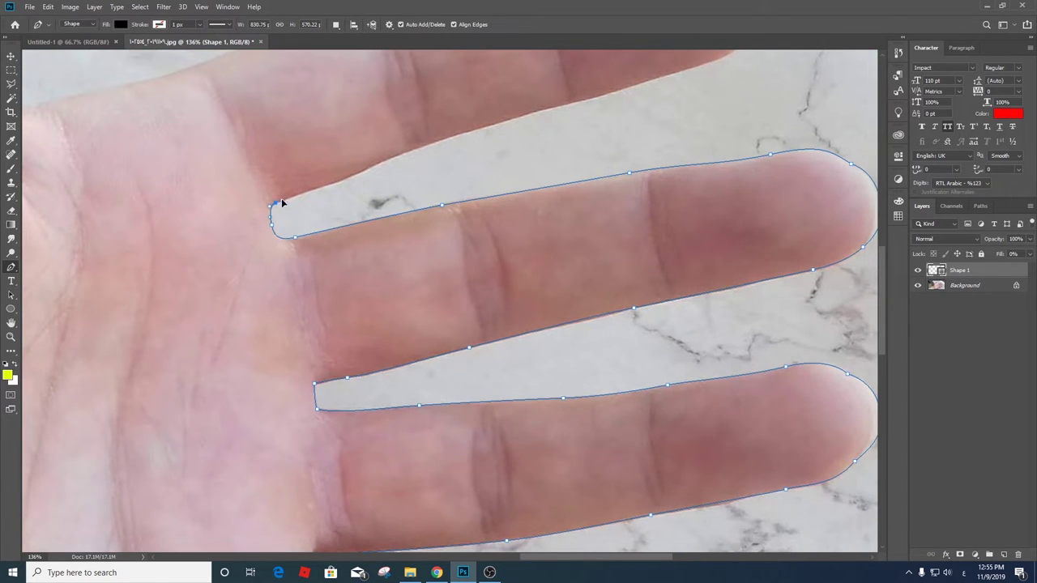
pyautogui.moveTo(624, 86); pyautogui.dragTo(510, 210)
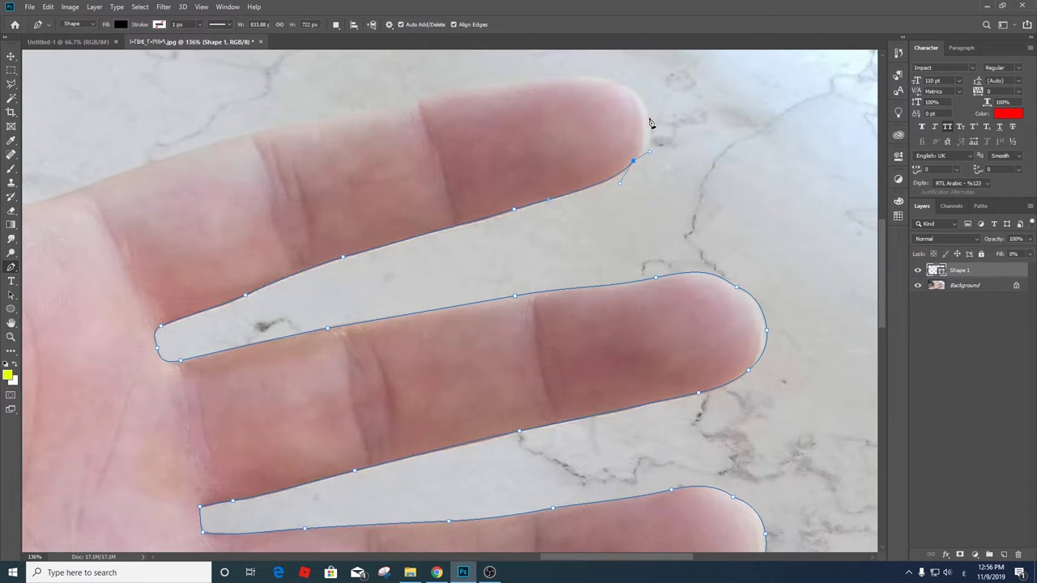
# - Continue the outline over the top finger and curve it toward the thumb's base
pyautogui.click(617, 82)
pyautogui.moveTo(511, 87); pyautogui.dragTo(643, 115)
pyautogui.click(625, 111)
pyautogui.click(512, 126)
pyautogui.moveTo(166, 231); pyautogui.dragTo(117, 242)
pyautogui.moveTo(3, 264)
pyautogui.mouseDown()
pyautogui.moveTo(455, 257)
pyautogui.moveTo(373, 234)
pyautogui.mouseUp()
# - Curve the path up the thumb's lower edge, over its tip and along its upper edge
pyautogui.moveTo(420, 154); pyautogui.dragTo(435, 130)
pyautogui.moveTo(465, 94); pyautogui.dragTo(414, 225)
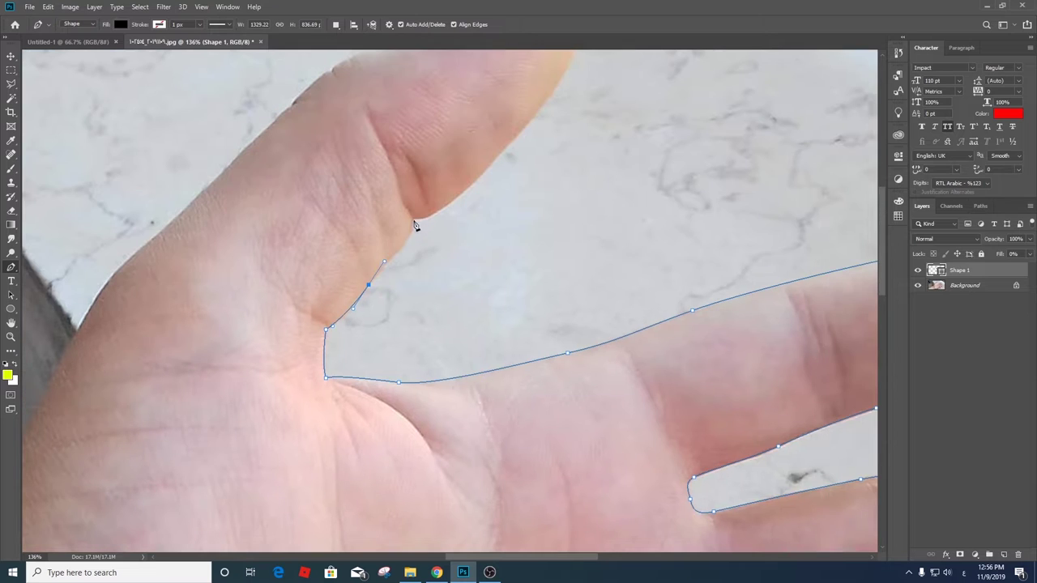
pyautogui.moveTo(522, 131)
pyautogui.mouseDown()
pyautogui.moveTo(462, 256)
pyautogui.moveTo(478, 239)
pyautogui.mouseUp()
pyautogui.moveTo(518, 162); pyautogui.dragTo(526, 124)
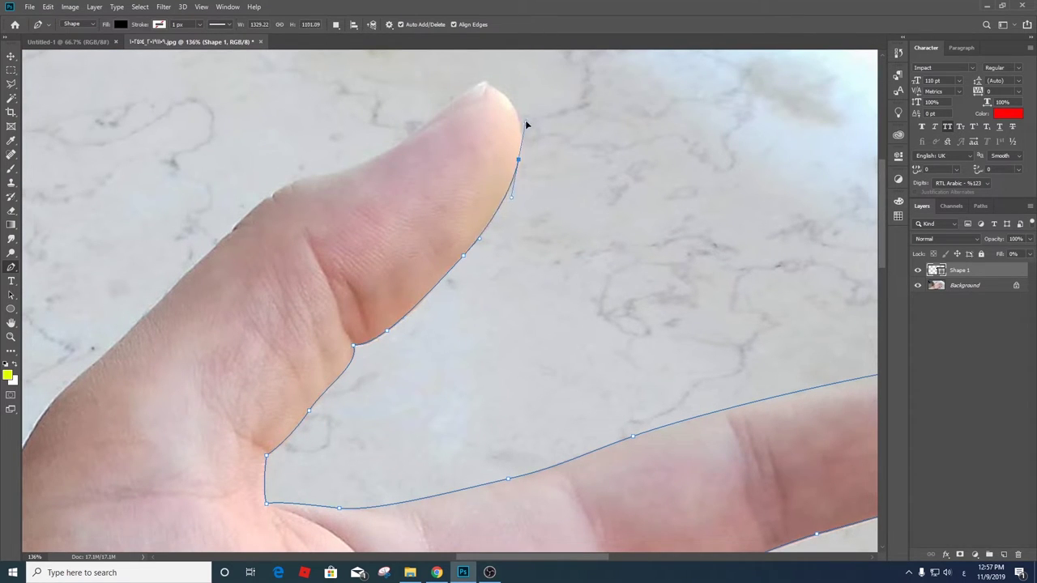
pyautogui.moveTo(487, 85); pyautogui.dragTo(459, 83)
pyautogui.moveTo(337, 169); pyautogui.dragTo(318, 176)
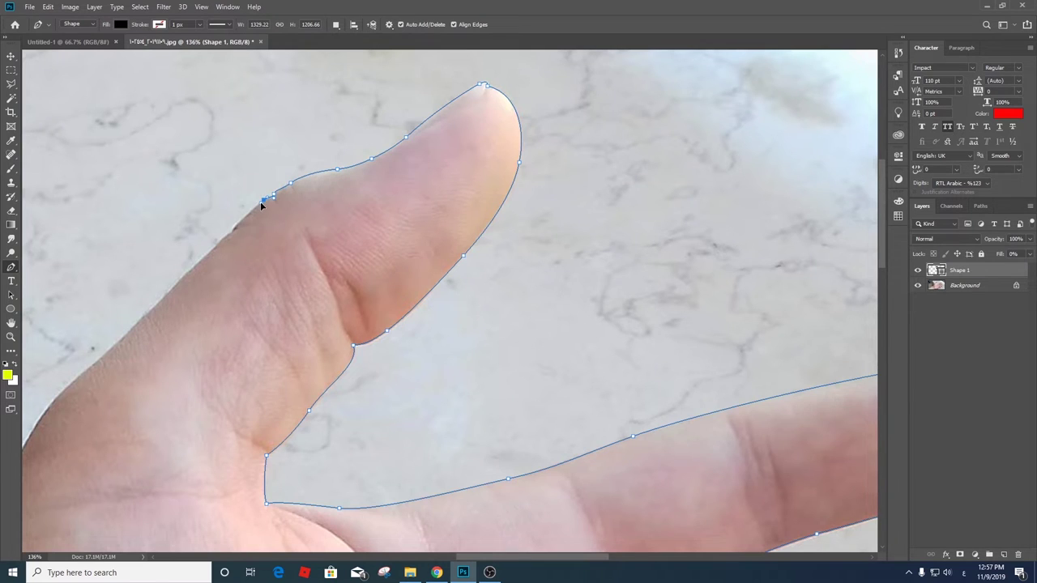
# - Extend the outline down the hand's outer edge and forearm to the image's bottom edge
pyautogui.moveTo(227, 233); pyautogui.dragTo(656, 128)
pyautogui.click(575, 211)
pyautogui.click(465, 323)
pyautogui.scroll(-2, 478, 303)
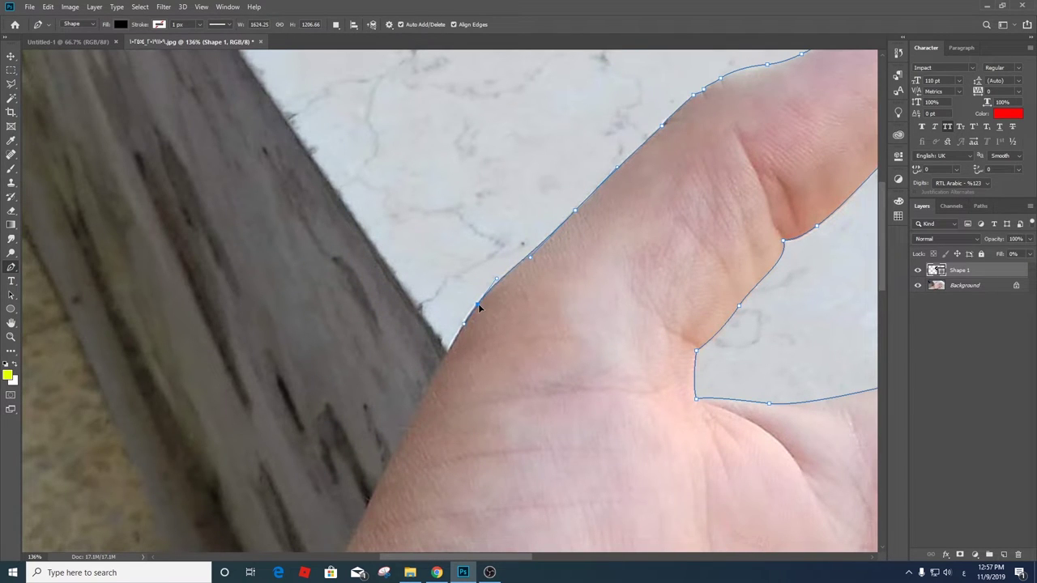
pyautogui.moveTo(478, 302); pyautogui.dragTo(555, 143)
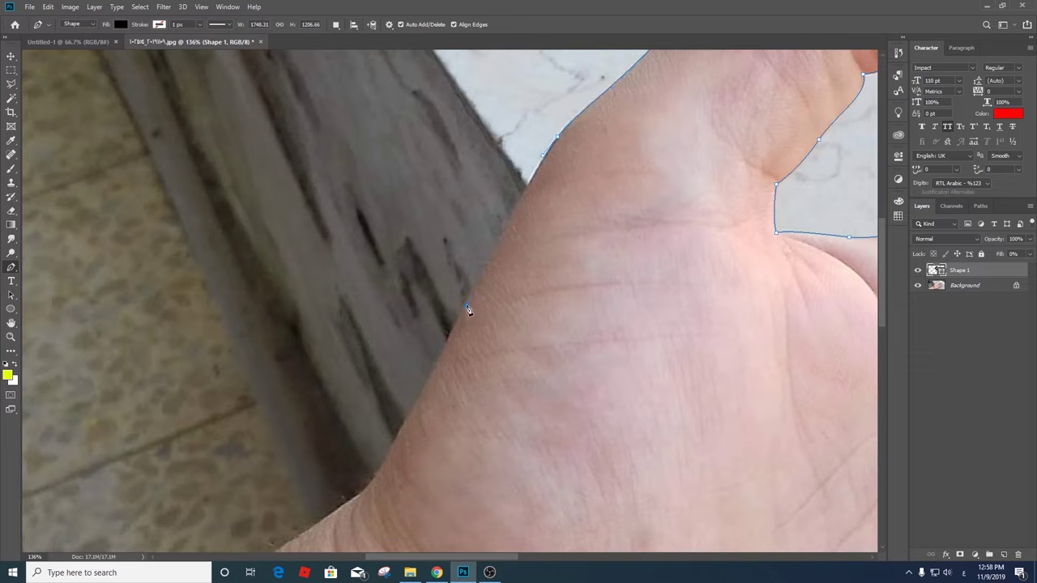
pyautogui.moveTo(478, 377); pyautogui.dragTo(569, 290)
pyautogui.scroll(-2, 459, 249)
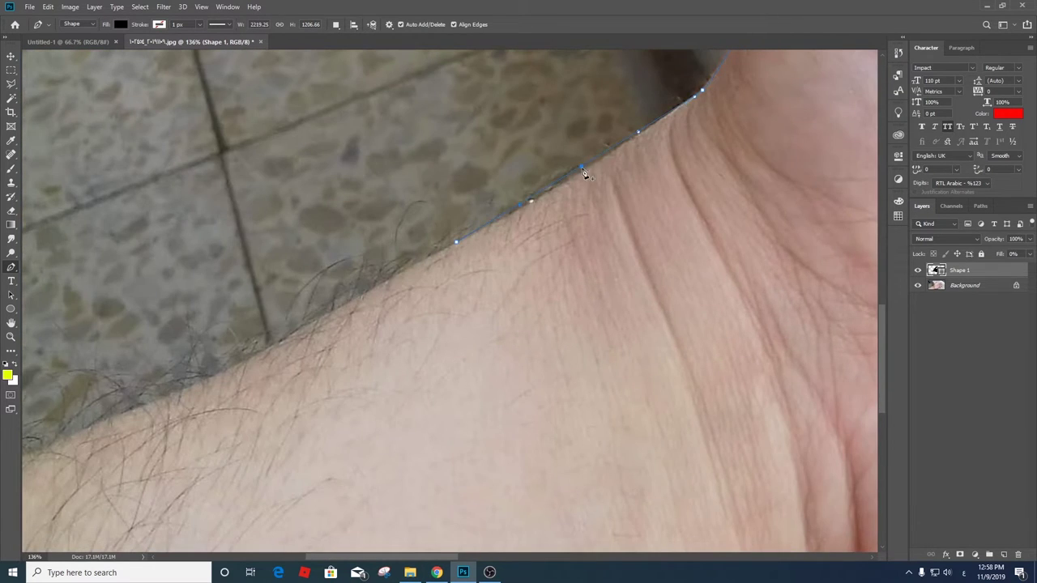
pyautogui.moveTo(396, 268); pyautogui.dragTo(591, 143)
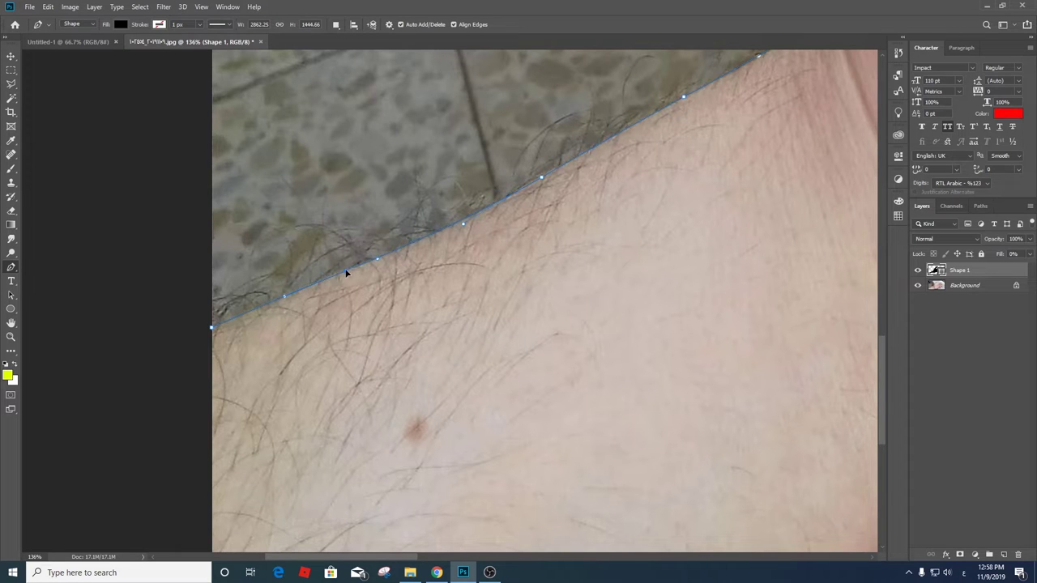
pyautogui.scroll(-5, 346, 273)
pyautogui.hscroll(5, 344, 260)
pyautogui.moveTo(319, 328); pyautogui.dragTo(385, 324)
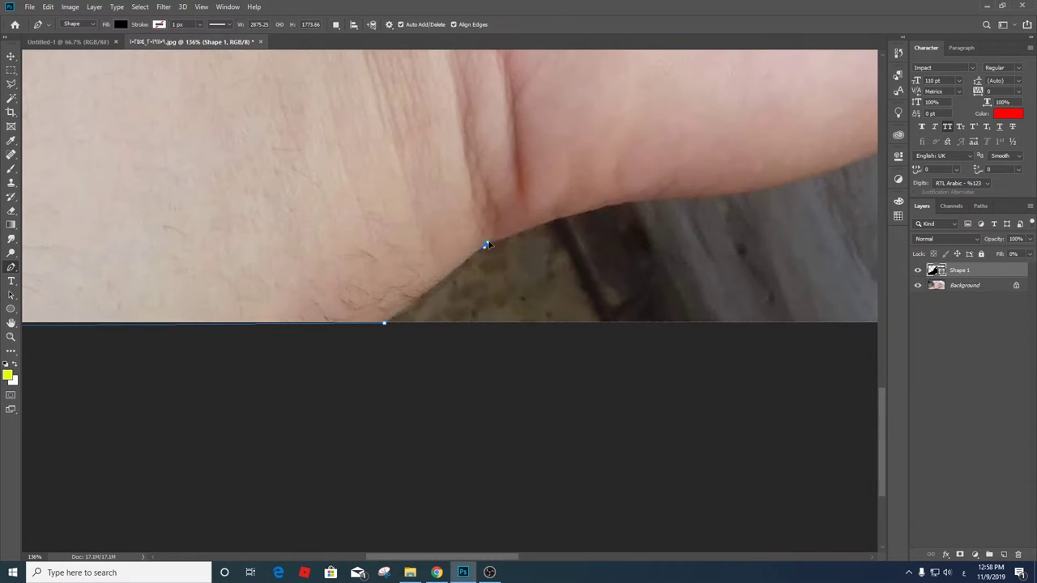
# - Trace the wrist, palm and little finger, closing the path at its starting anchor
pyautogui.moveTo(680, 196); pyautogui.dragTo(388, 288)
pyautogui.moveTo(686, 198); pyautogui.dragTo(723, 175)
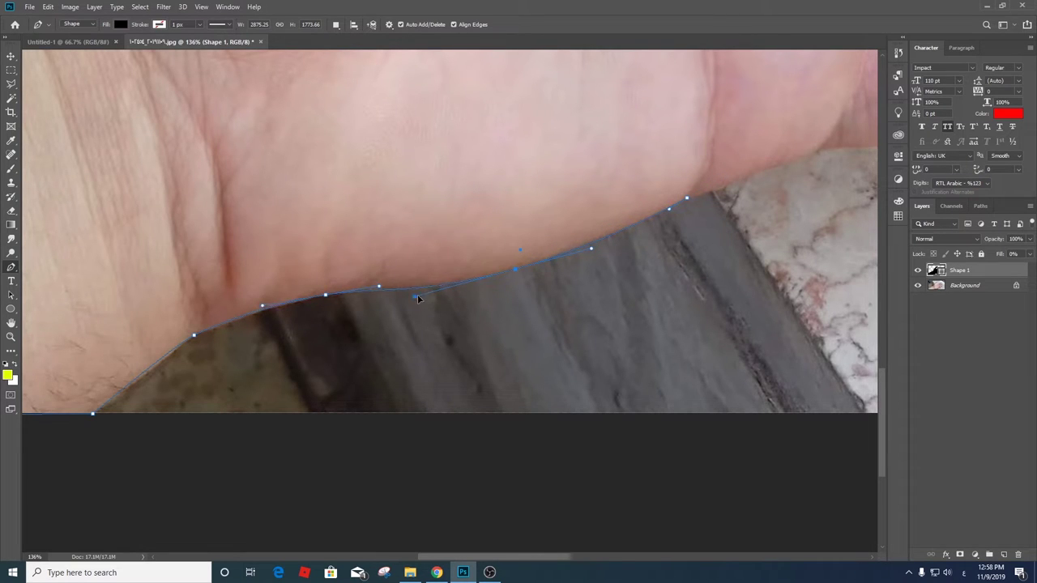
pyautogui.moveTo(725, 177); pyautogui.dragTo(563, 265)
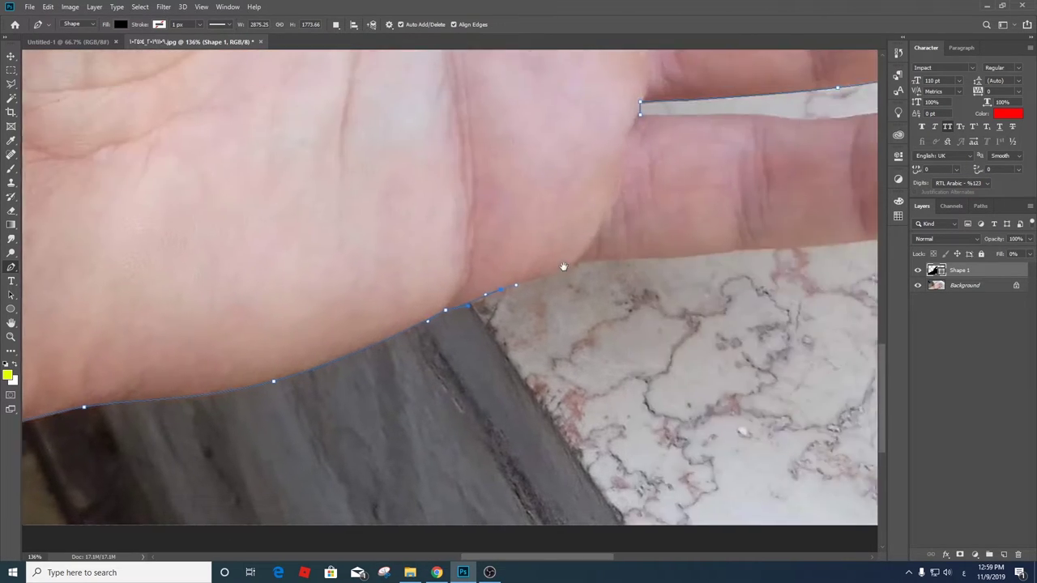
pyautogui.moveTo(707, 261); pyautogui.dragTo(456, 277)
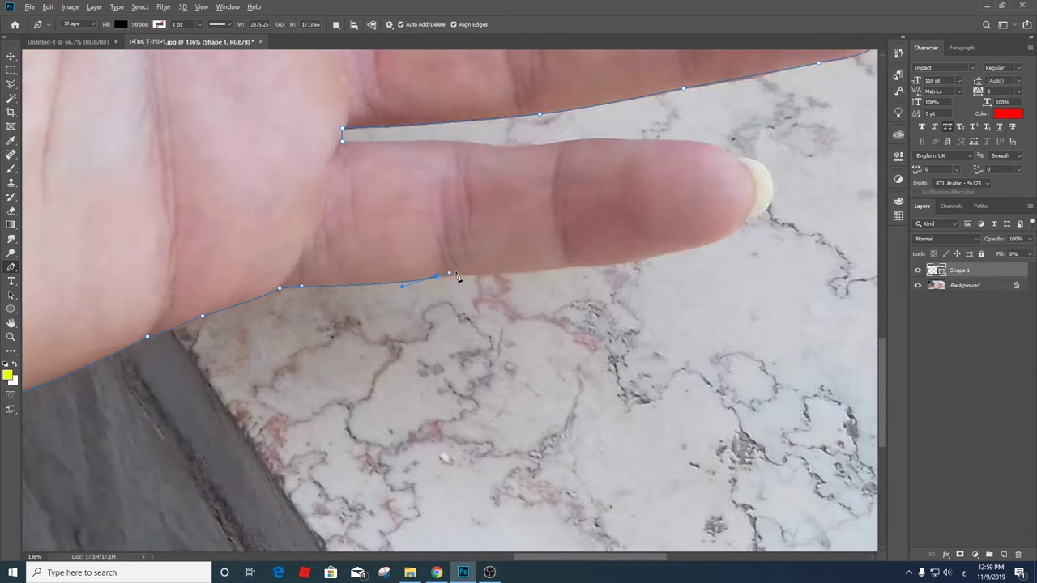
pyautogui.moveTo(741, 224); pyautogui.dragTo(753, 202)
pyautogui.moveTo(733, 157); pyautogui.dragTo(703, 163)
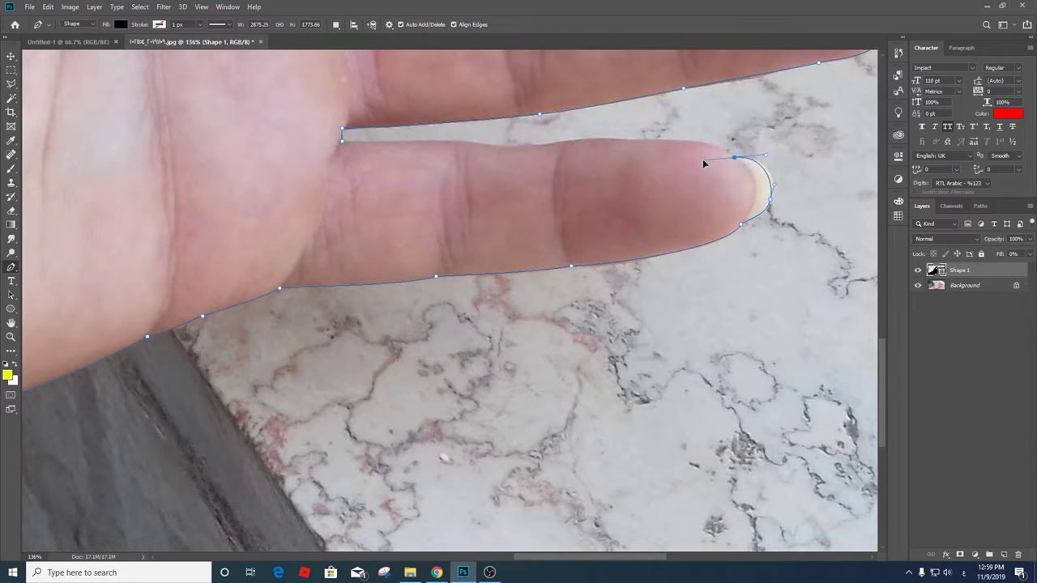
pyautogui.moveTo(564, 142); pyautogui.dragTo(585, 136)
pyautogui.moveTo(461, 145); pyautogui.dragTo(584, 164)
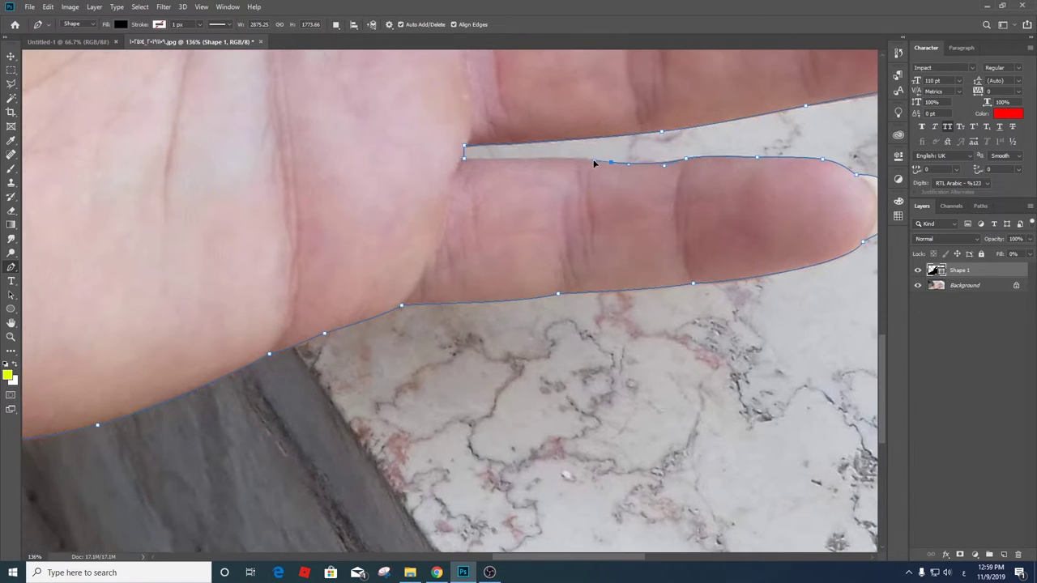
pyautogui.click(464, 158)
# - Copy the selected hand onto its own layer and hide the original photo layer
pyautogui.hotkey('ctrl', '0')
pyautogui.keyDown('ctrl'); pyautogui.click(937, 272); pyautogui.keyUp('ctrl')
pyautogui.click(937, 285)
pyautogui.hotkey('ctrl', 'j')
pyautogui.keyDown('alt'); pyautogui.click(917, 285); pyautogui.keyUp('alt')
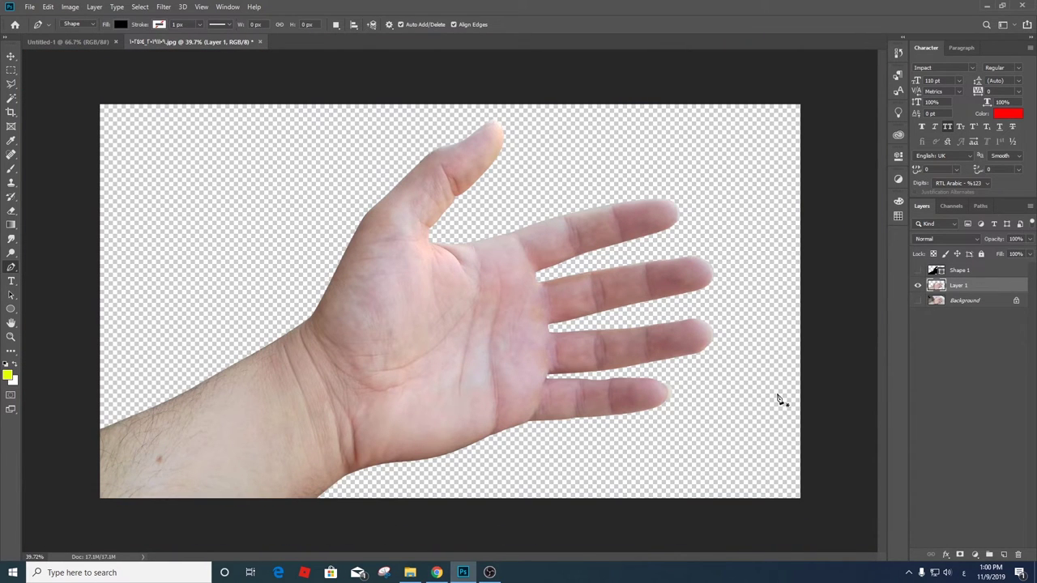
# - Save the document as Leef hand.psd and add an empty layer beneath the hand
pyautogui.hotkey('ctrl', 'shift', 's')
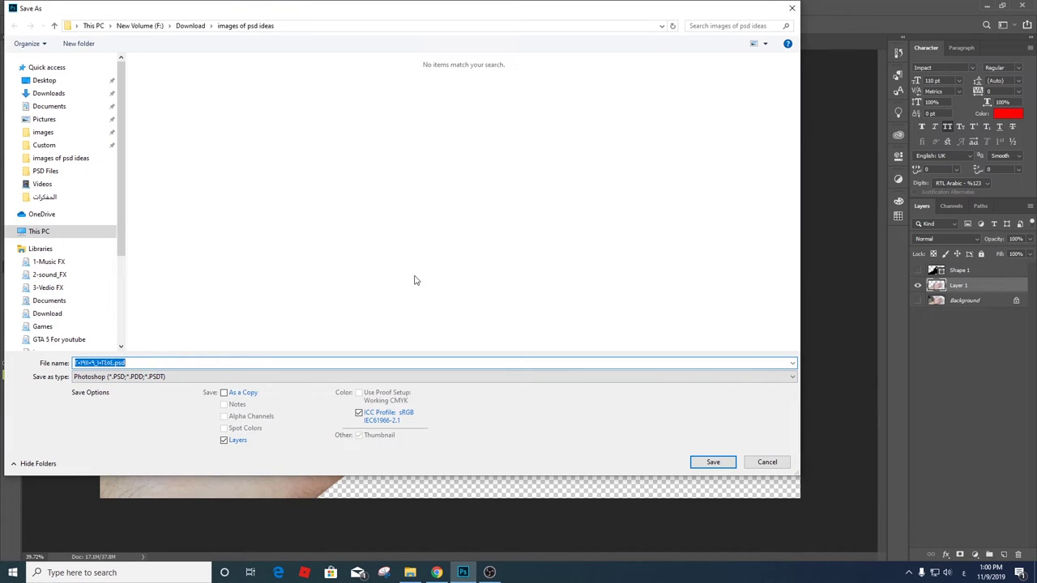
pyautogui.write('l')
pyautogui.press('Return')
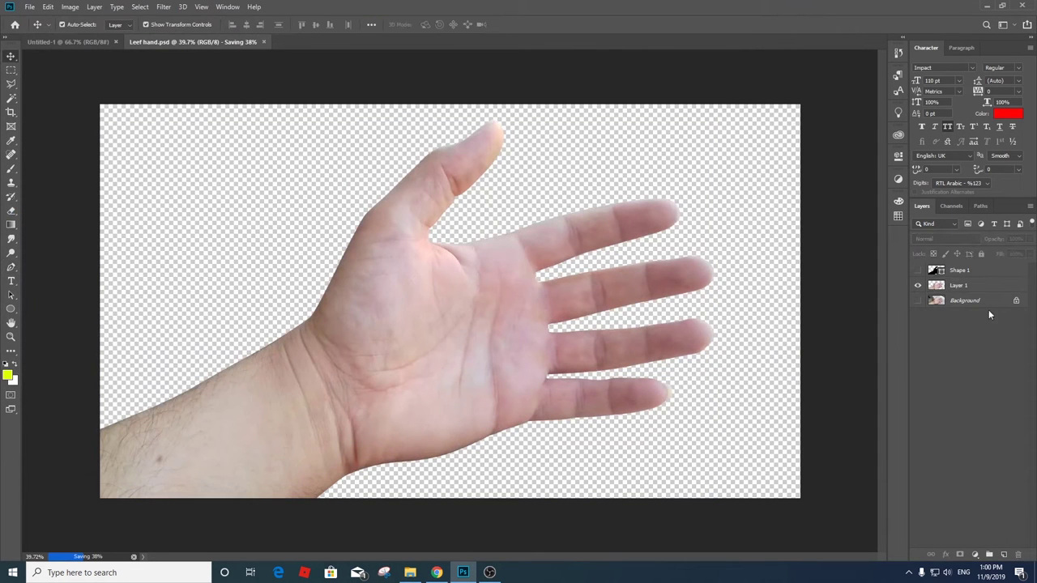
pyautogui.click(1002, 554)
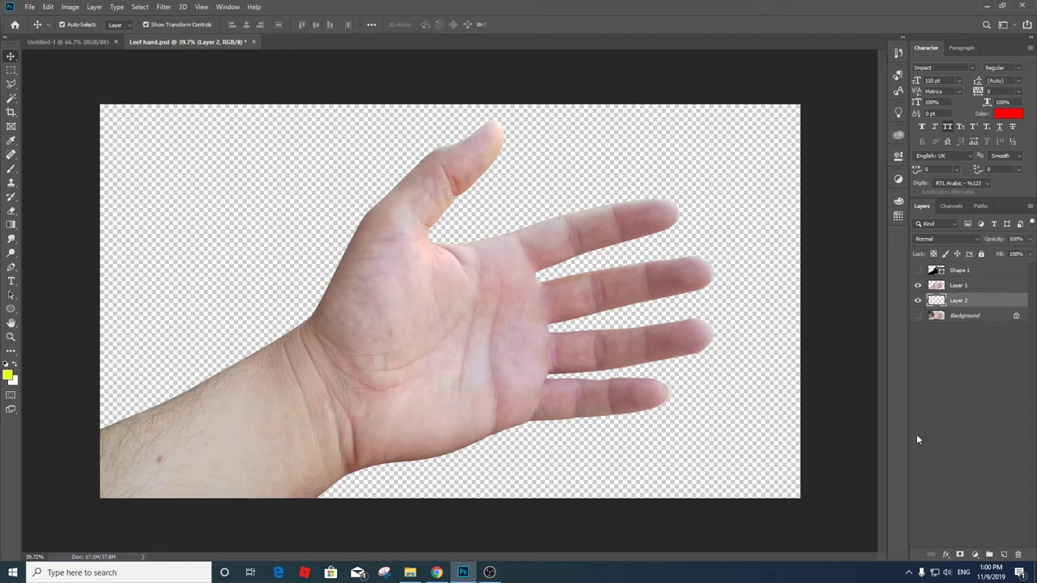
# - Fill Layer 2 with grey #818181 and drag a loofah photo onto the canvas
pyautogui.press('d')
pyautogui.click(8, 373)
pyautogui.click(445, 363)
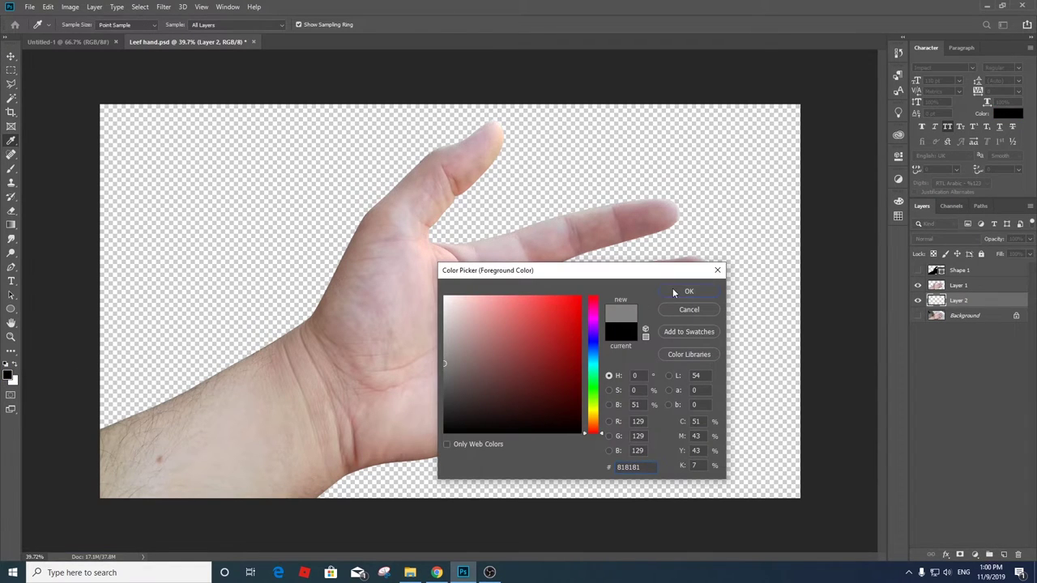
pyautogui.click(672, 288)
pyautogui.press('v')
pyautogui.hotkey('alt', 'BackSpace')
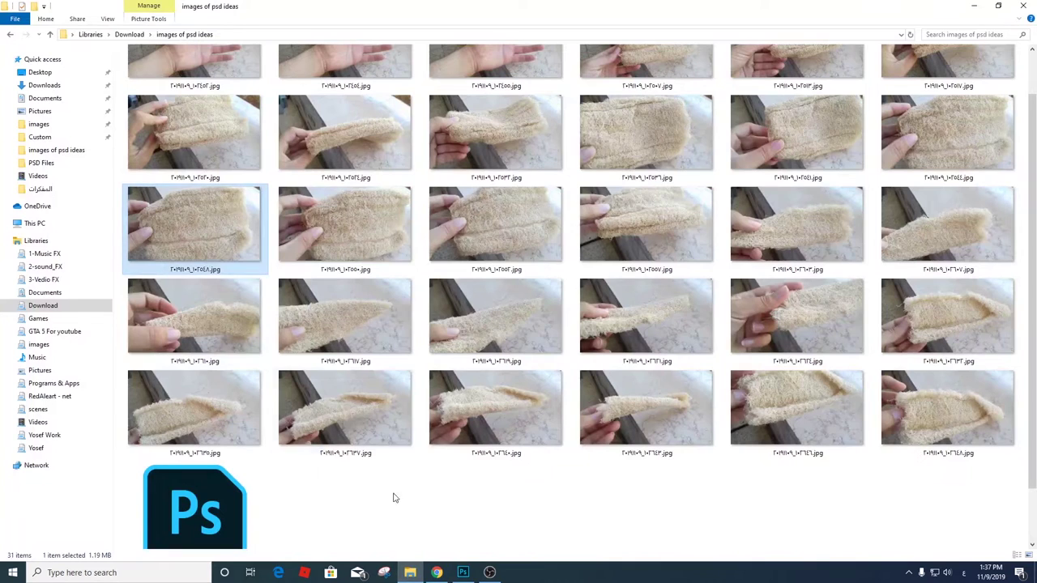
pyautogui.moveTo(194, 227); pyautogui.dragTo(572, 256)
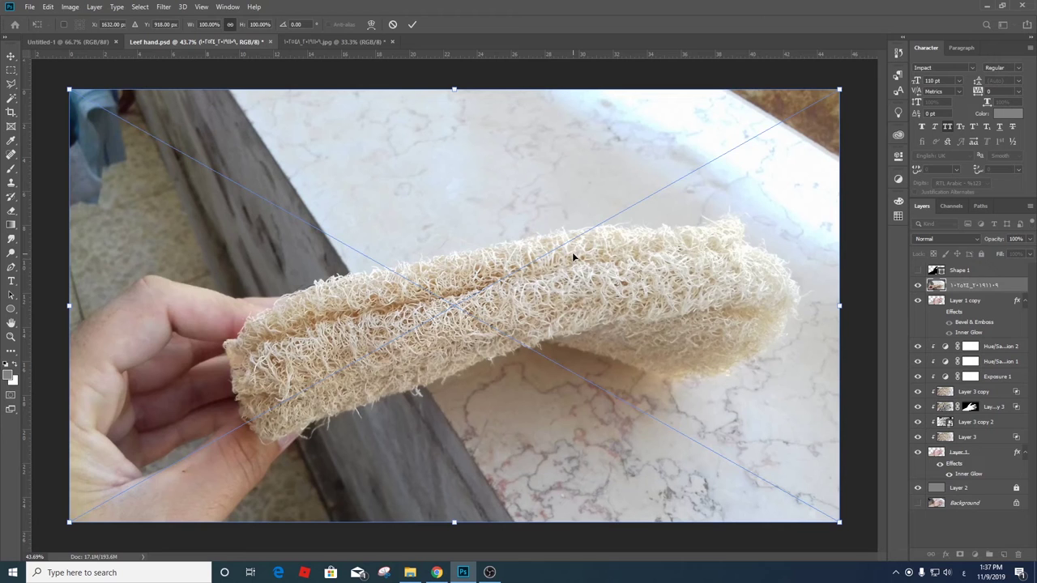
# - Rotate the loofah photo slightly, scale it to about 65% and position it over the fingers
pyautogui.press('Return')
pyautogui.press('4')
pyautogui.press('3')
pyautogui.moveTo(488, 333); pyautogui.dragTo(574, 309)
pyautogui.hotkey('ctrl', 't')
pyautogui.moveTo(148, 283); pyautogui.dragTo(155, 304)
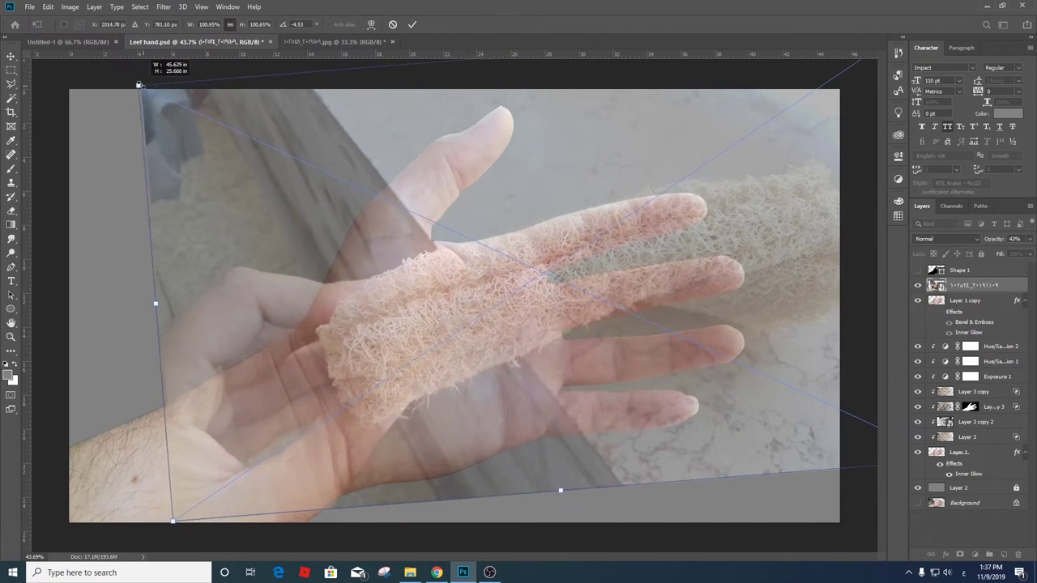
pyautogui.moveTo(139, 84); pyautogui.dragTo(282, 150)
pyautogui.moveTo(543, 292); pyautogui.dragTo(535, 212)
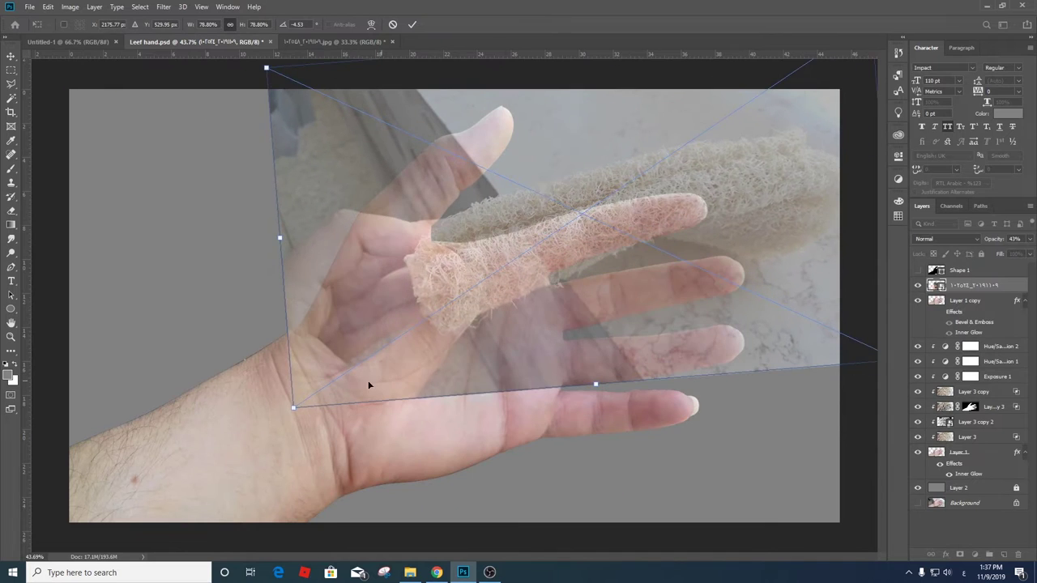
pyautogui.moveTo(368, 386); pyautogui.dragTo(397, 336)
pyautogui.moveTo(354, 81); pyautogui.dragTo(367, 85)
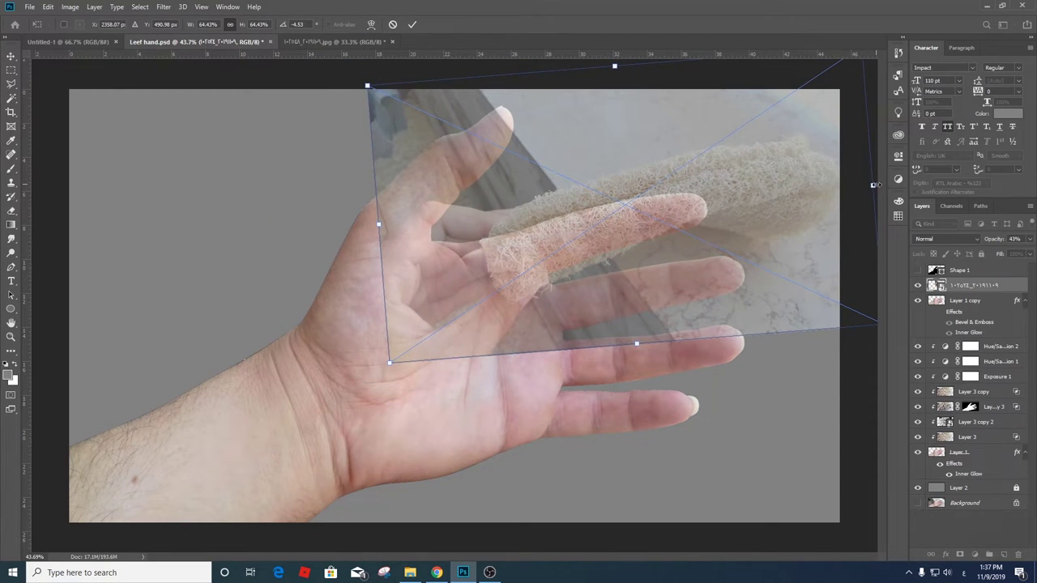
pyautogui.moveTo(364, 224); pyautogui.dragTo(366, 210)
# - Warp the loofah photo to follow the fingers and restore it to 100% opacity
pyautogui.click(371, 25)
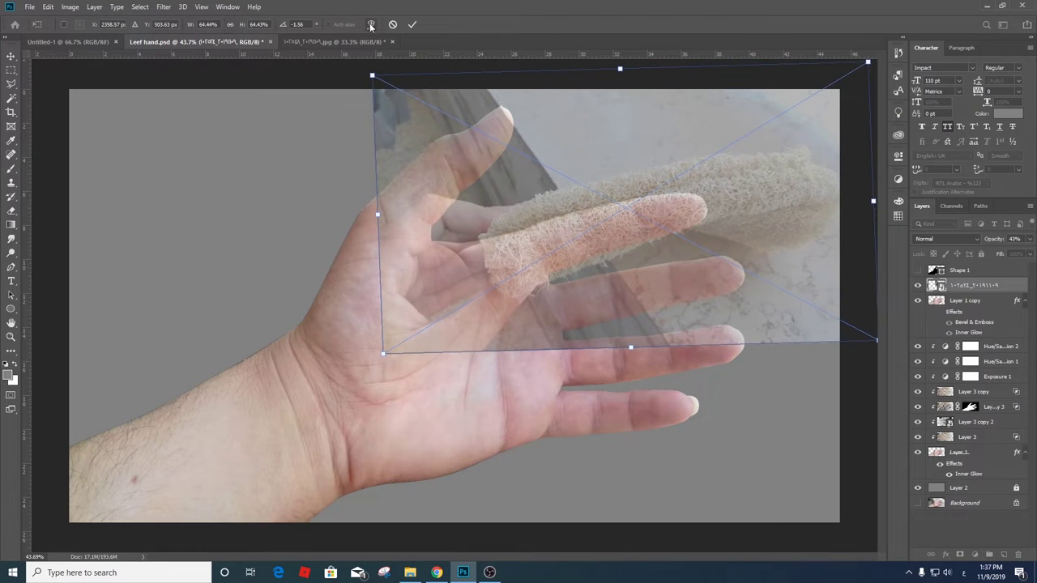
pyautogui.moveTo(876, 340); pyautogui.dragTo(852, 360)
pyautogui.moveTo(872, 154); pyautogui.dragTo(850, 212)
pyautogui.moveTo(537, 71); pyautogui.dragTo(547, 54)
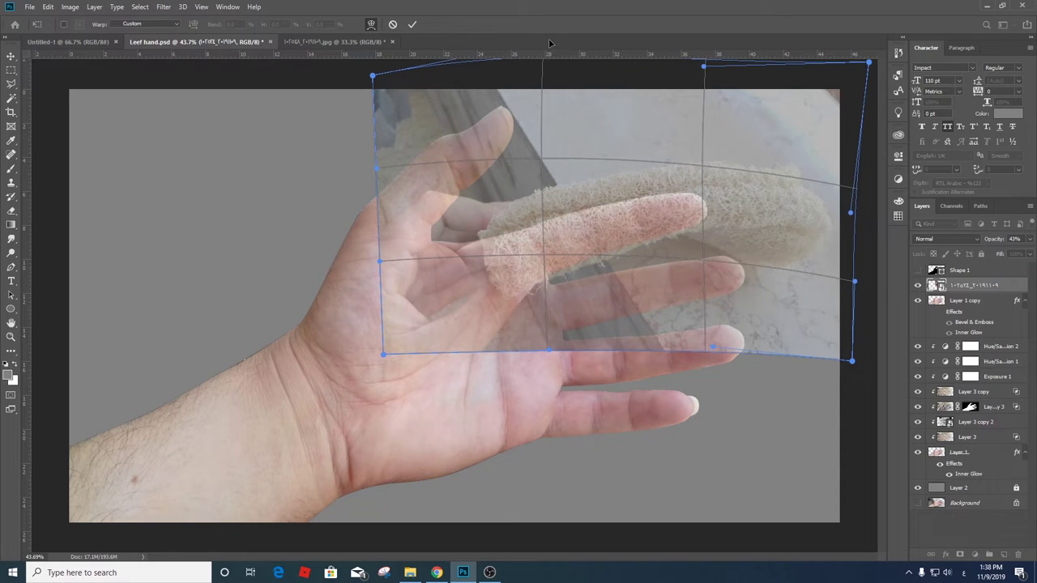
pyautogui.moveTo(548, 338); pyautogui.dragTo(549, 330)
pyautogui.moveTo(711, 346); pyautogui.dragTo(702, 336)
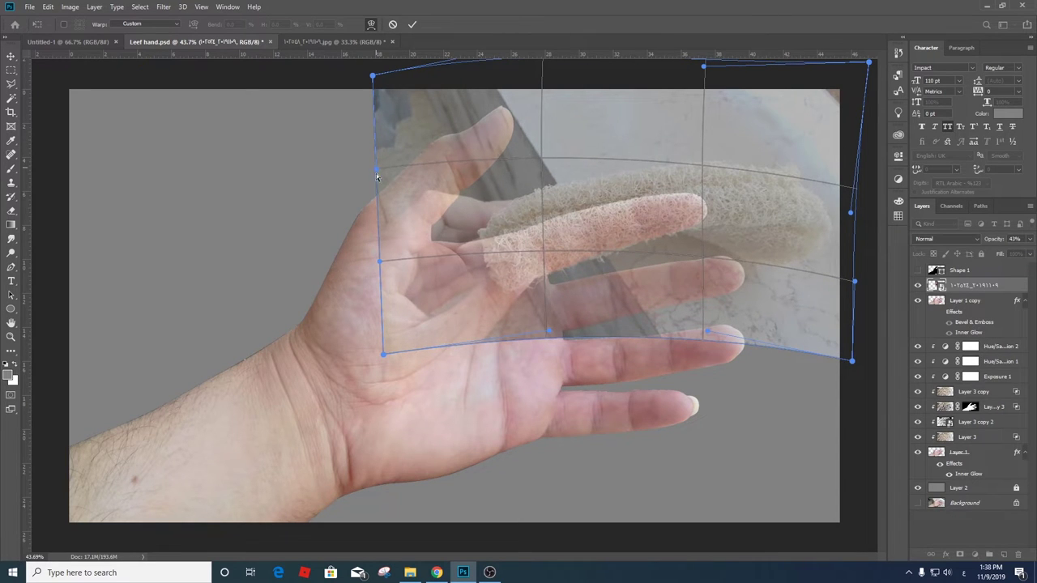
pyautogui.moveTo(376, 174); pyautogui.dragTo(383, 202)
pyautogui.scroll(1, 672, 222)
pyautogui.scroll(1, 671, 221)
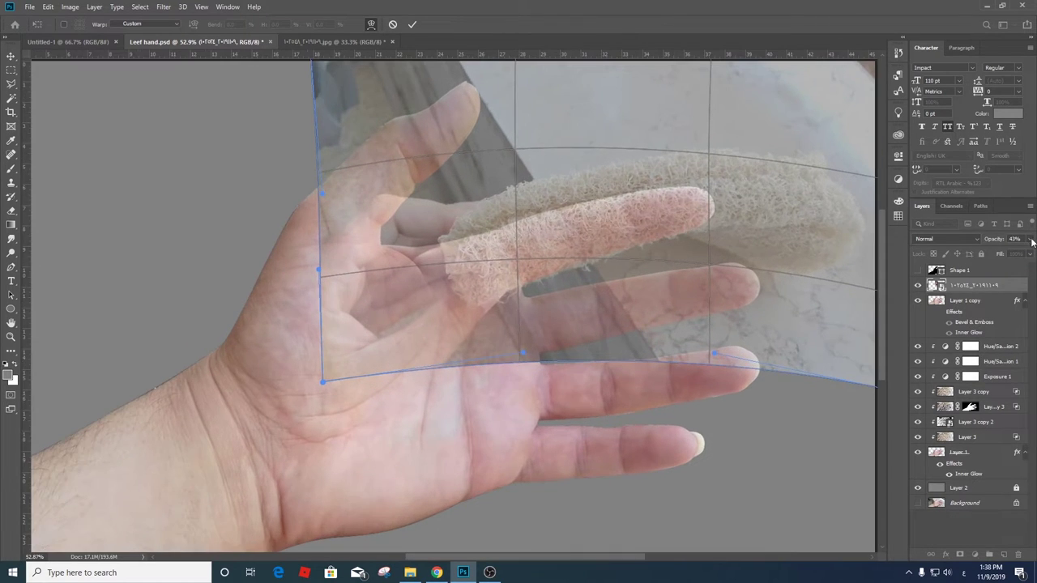
pyautogui.moveTo(1028, 239); pyautogui.dragTo(1029, 253)
pyautogui.press('Return')
# - Clip the loofah layer to the hand and refine its warp along the top and right side
pyautogui.keyDown('alt'); pyautogui.click(953, 295); pyautogui.keyUp('alt')
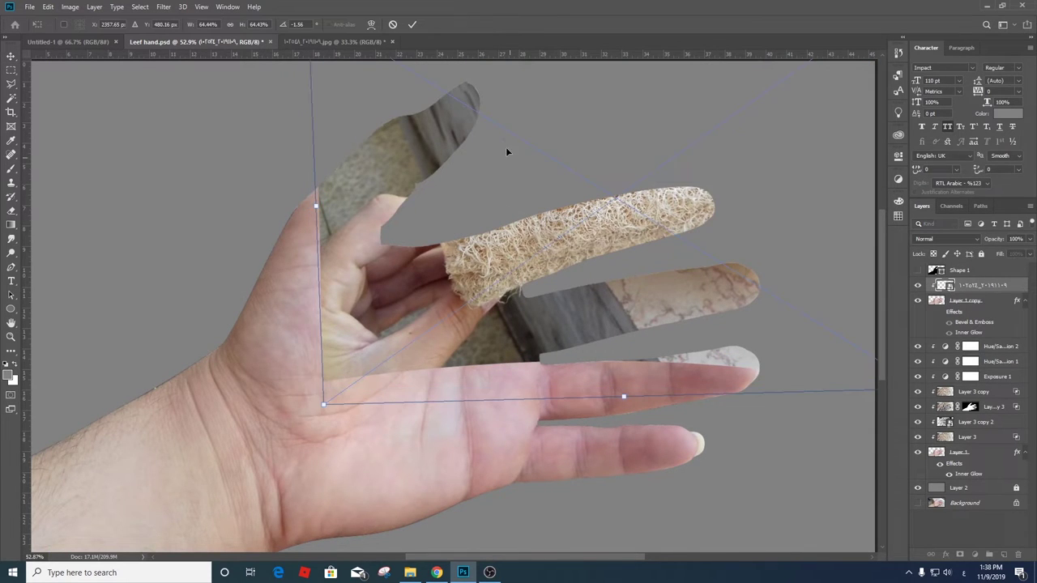
pyautogui.hotkey('ctrl', 't')
pyautogui.hotkey('ctrl', '-')
pyautogui.moveTo(542, 81)
pyautogui.mouseDown()
pyautogui.moveTo(544, 62)
pyautogui.moveTo(522, 60)
pyautogui.mouseUp()
pyautogui.moveTo(837, 222); pyautogui.dragTo(835, 207)
pyautogui.moveTo(827, 284); pyautogui.dragTo(831, 298)
pyautogui.press('Return')
# - Add a layer mask and paint out the marble and wood with a soft black brush
pyautogui.scroll(1, 640, 293)
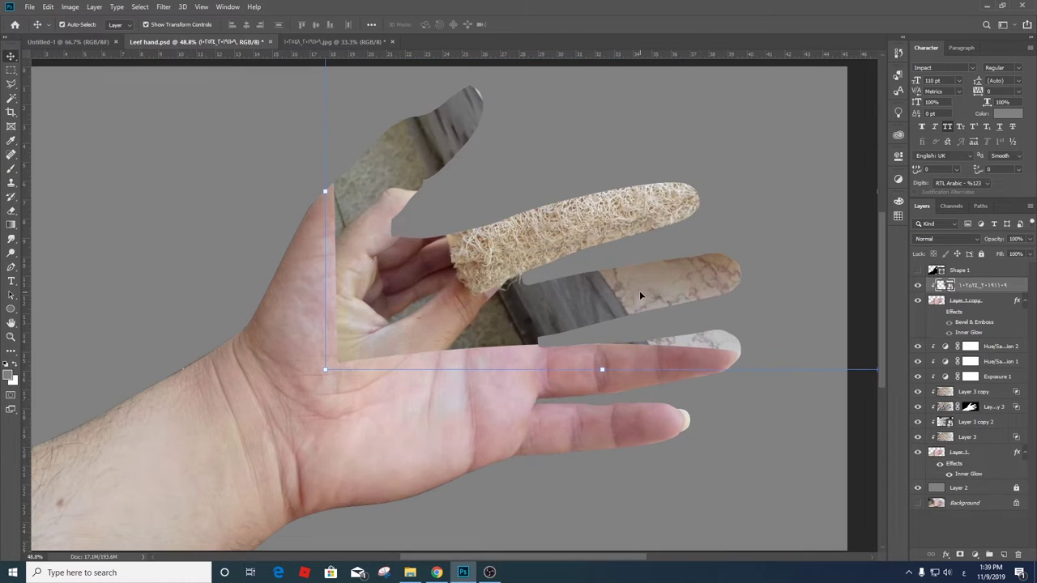
pyautogui.click(963, 555)
pyautogui.press('b')
pyautogui.rightClick(623, 351)
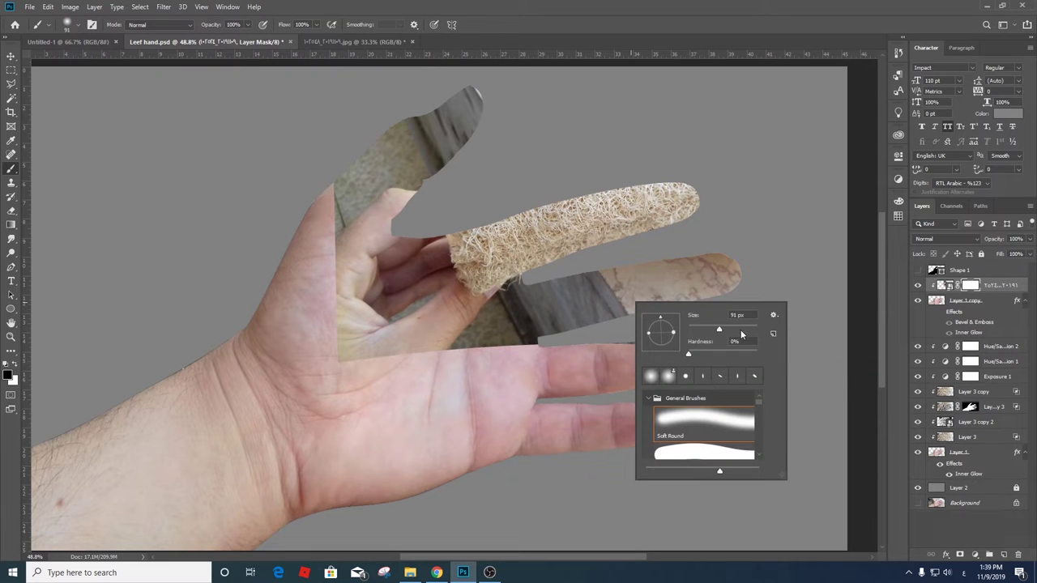
pyautogui.press('Escape')
pyautogui.moveTo(664, 275)
pyautogui.mouseDown()
pyautogui.moveTo(505, 297)
pyautogui.moveTo(730, 340)
pyautogui.moveTo(375, 352)
pyautogui.moveTo(428, 232)
pyautogui.moveTo(364, 127)
pyautogui.moveTo(372, 176)
pyautogui.moveTo(440, 259)
pyautogui.mouseUp()
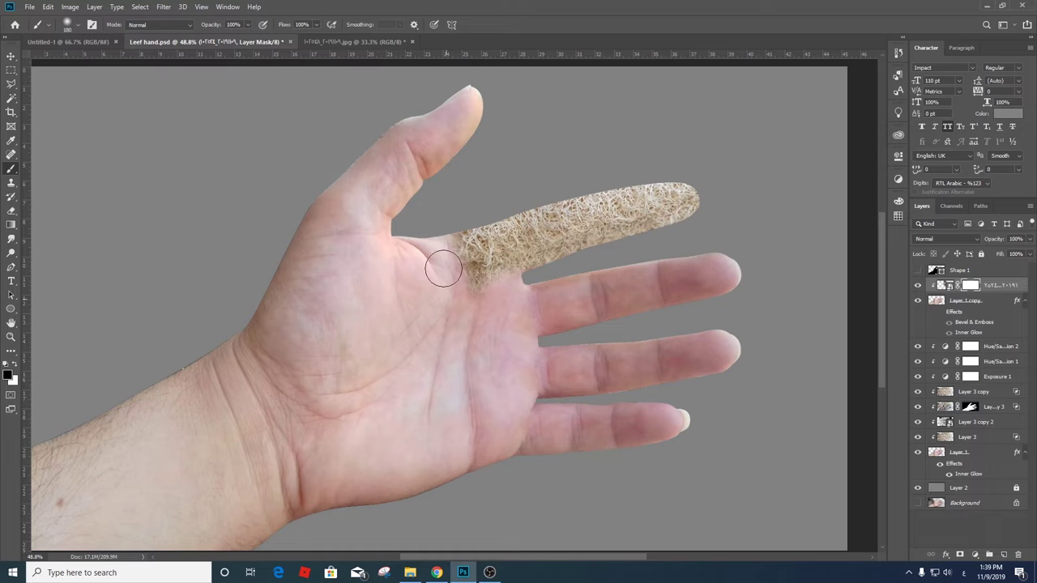
# - Shift the masked texture down and right, then try a rotate transform and undo it
pyautogui.press('v')
pyautogui.moveTo(638, 213); pyautogui.dragTo(669, 268)
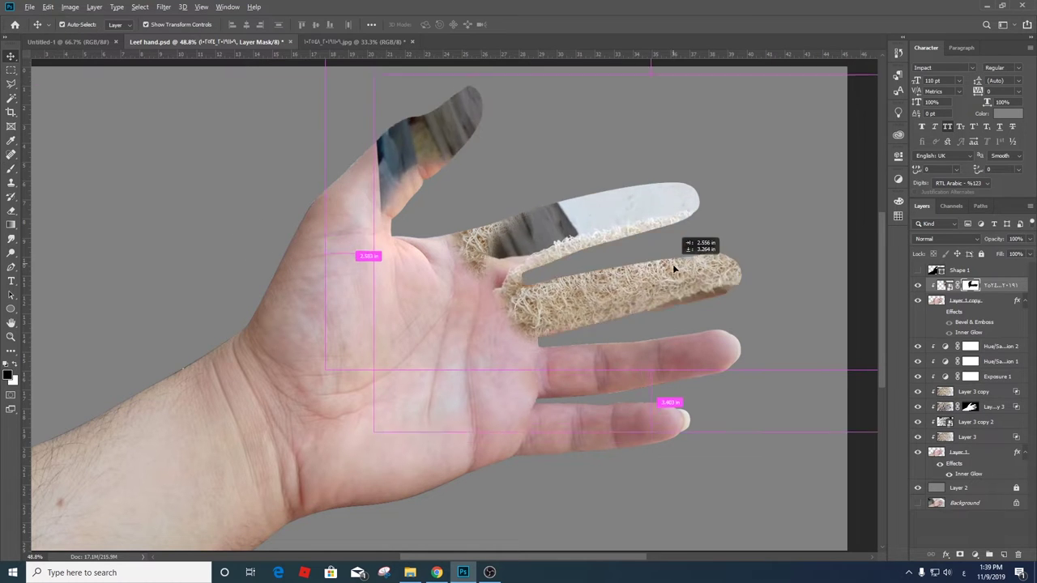
pyautogui.hotkey('ctrl', 't')
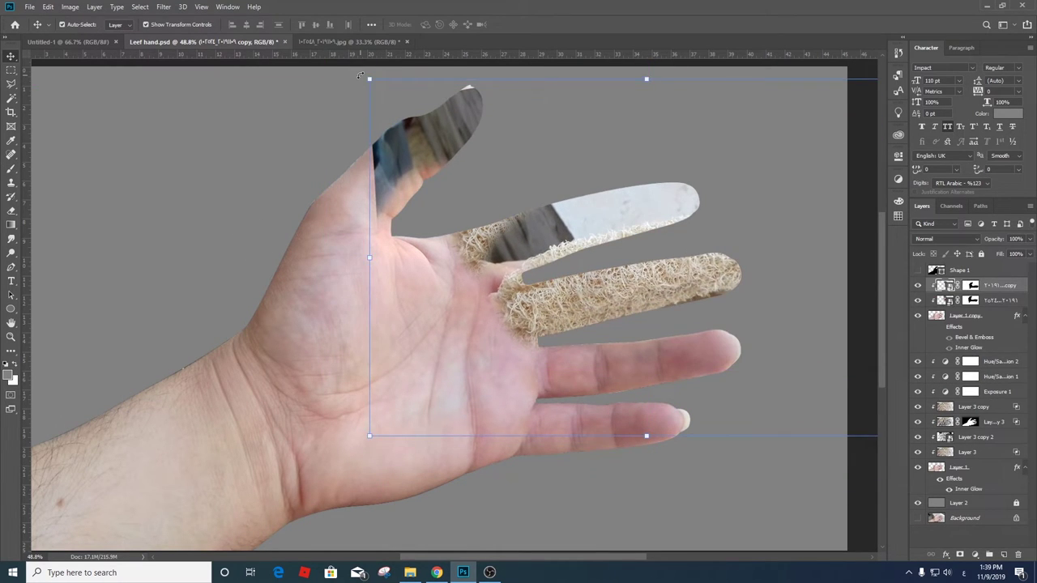
pyautogui.moveTo(669, 268); pyautogui.dragTo(731, 283)
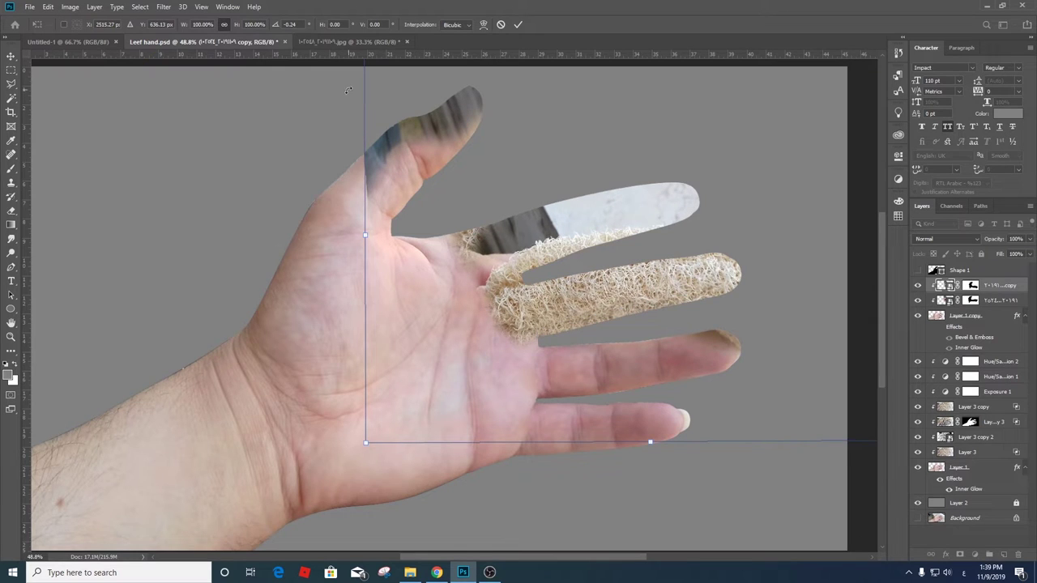
pyautogui.scroll(-2, 648, 254)
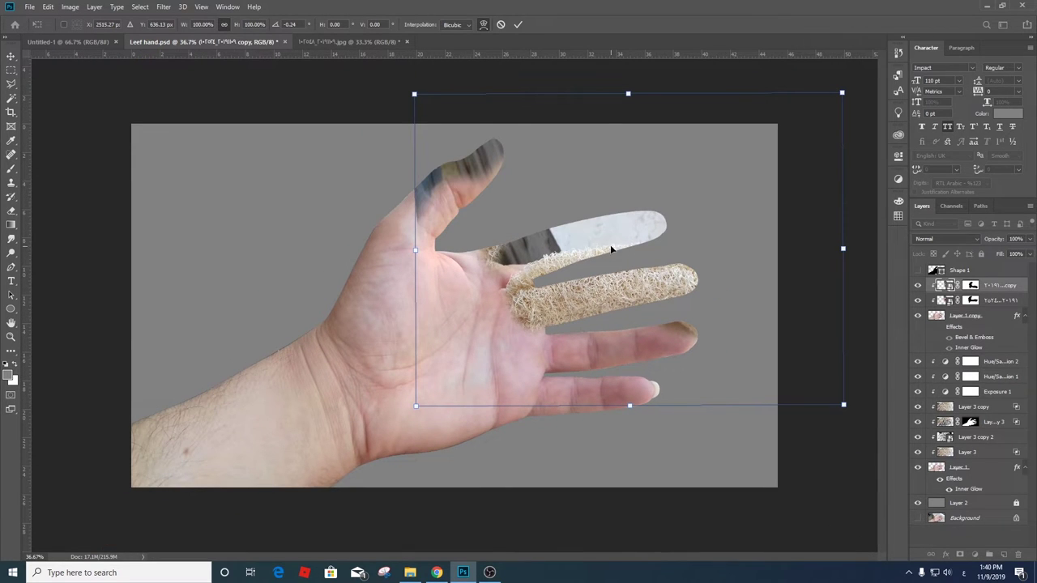
pyautogui.moveTo(857, 249); pyautogui.dragTo(771, 270)
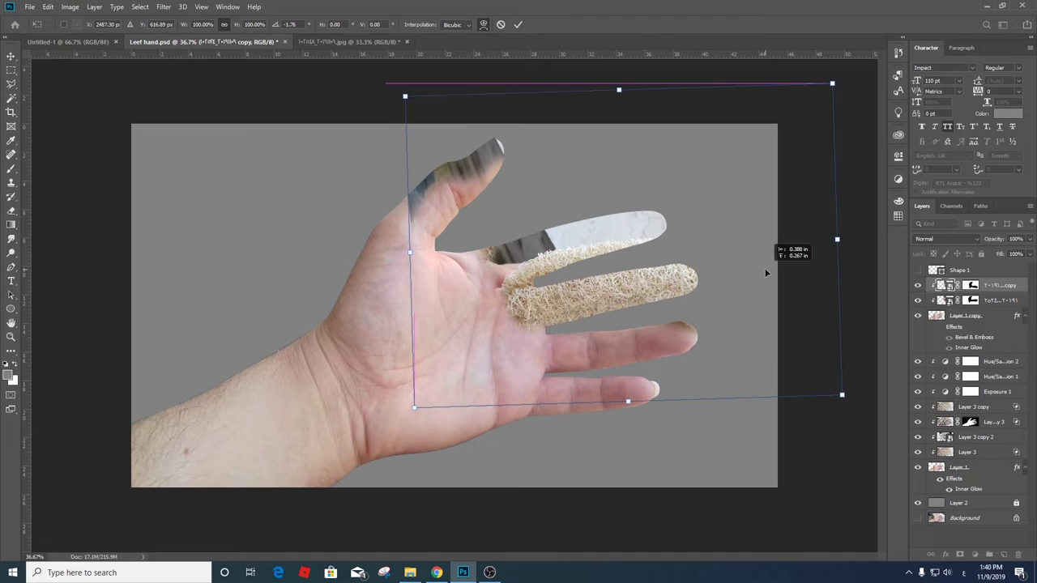
pyautogui.scroll(3, 575, 285)
pyautogui.moveTo(578, 278); pyautogui.dragTo(588, 271)
pyautogui.press('Return')
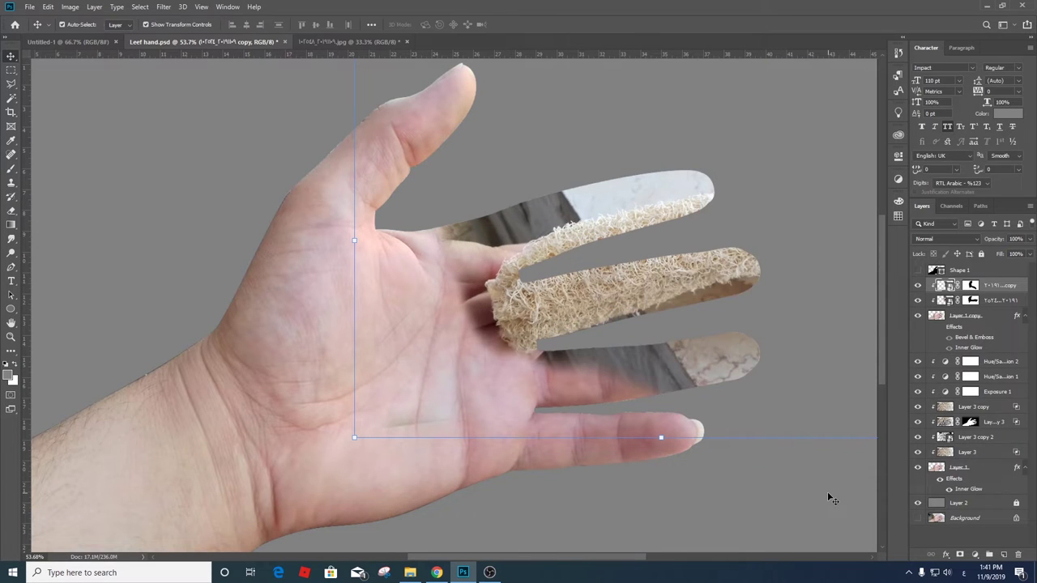
pyautogui.hotkey('ctrl', 'z')
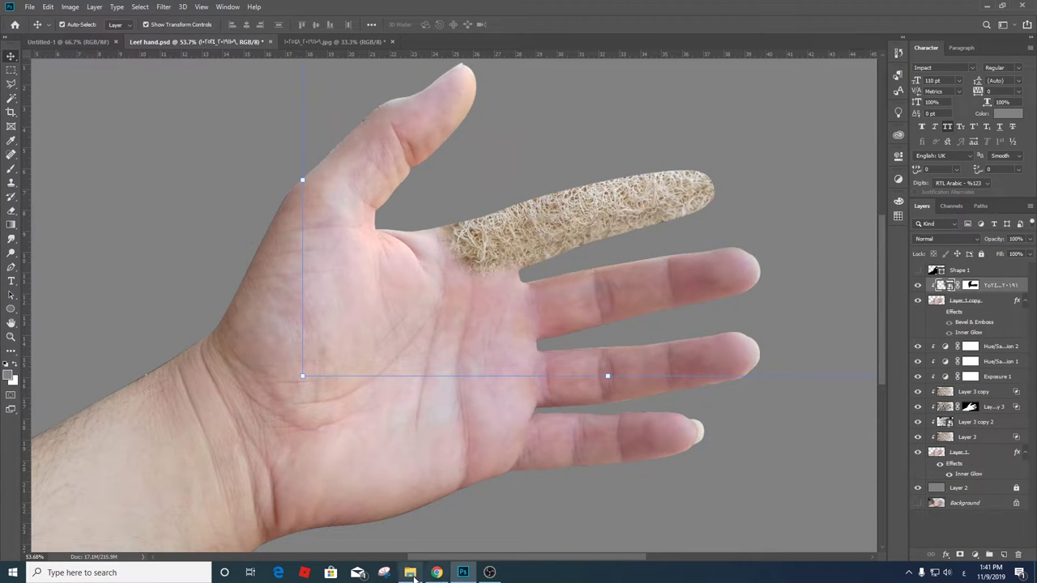
# - Place another loofah photo at about 62%, rotated -4°, below the masked texture layer
pyautogui.click(410, 573)
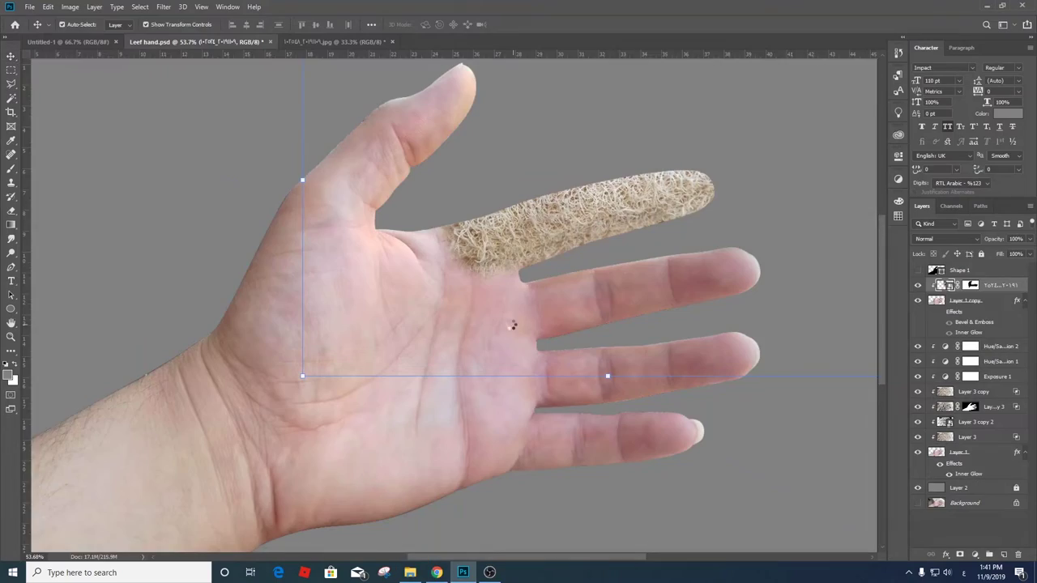
pyautogui.moveTo(638, 218); pyautogui.dragTo(507, 324)
pyautogui.moveTo(847, 503); pyautogui.dragTo(637, 394)
pyautogui.moveTo(438, 297); pyautogui.dragTo(712, 358)
pyautogui.moveTo(854, 177); pyautogui.dragTo(844, 165)
pyautogui.press('Return')
pyautogui.moveTo(976, 285); pyautogui.dragTo(987, 308)
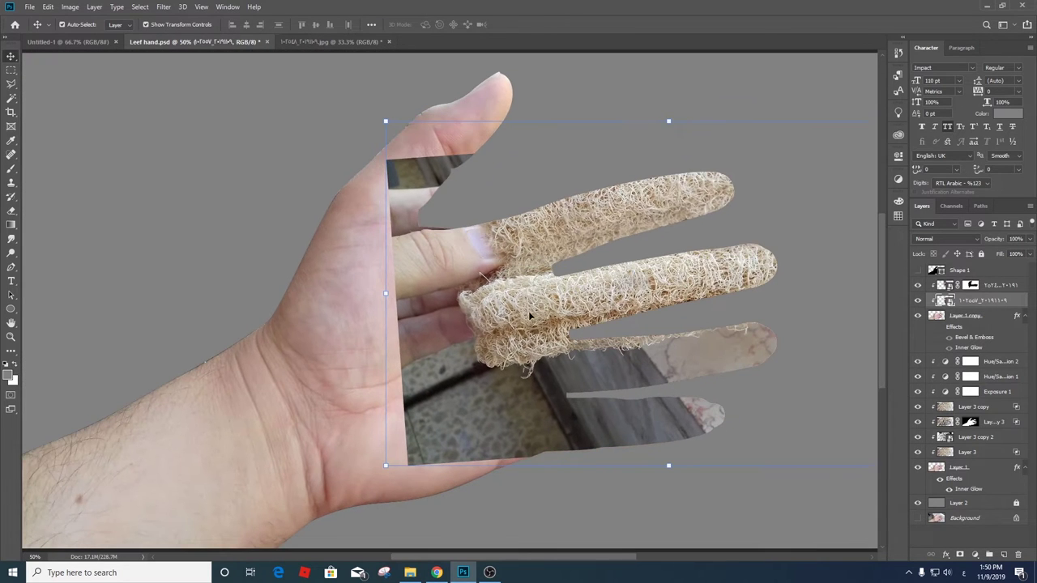
# - Rotate the loofah photo to about -4.6°, shift it over the fingers, and mask it off the palm
pyautogui.moveTo(375, 118); pyautogui.dragTo(375, 120)
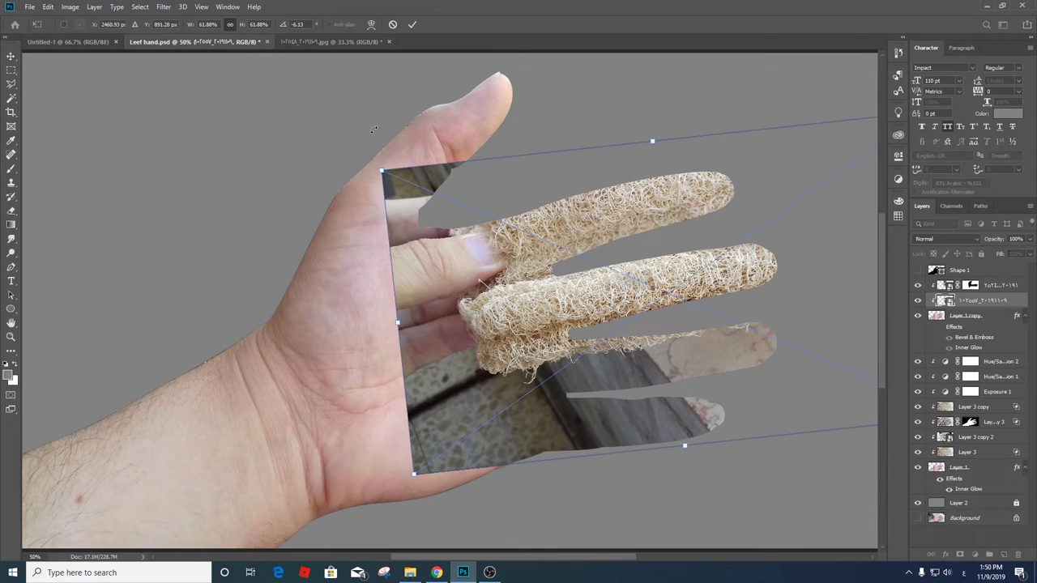
pyautogui.press('Return')
pyautogui.moveTo(597, 300); pyautogui.dragTo(636, 290)
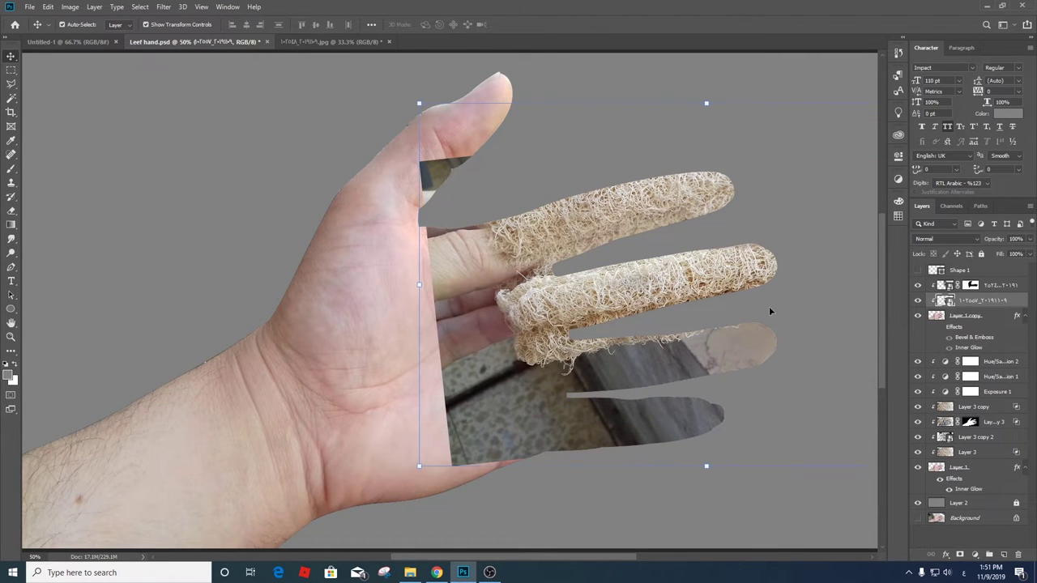
pyautogui.press('b')
pyautogui.moveTo(688, 359)
pyautogui.mouseDown()
pyautogui.moveTo(567, 349)
pyautogui.moveTo(498, 370)
pyautogui.moveTo(792, 347)
pyautogui.moveTo(493, 446)
pyautogui.moveTo(427, 162)
pyautogui.moveTo(489, 397)
pyautogui.moveTo(360, 409)
pyautogui.mouseUp()
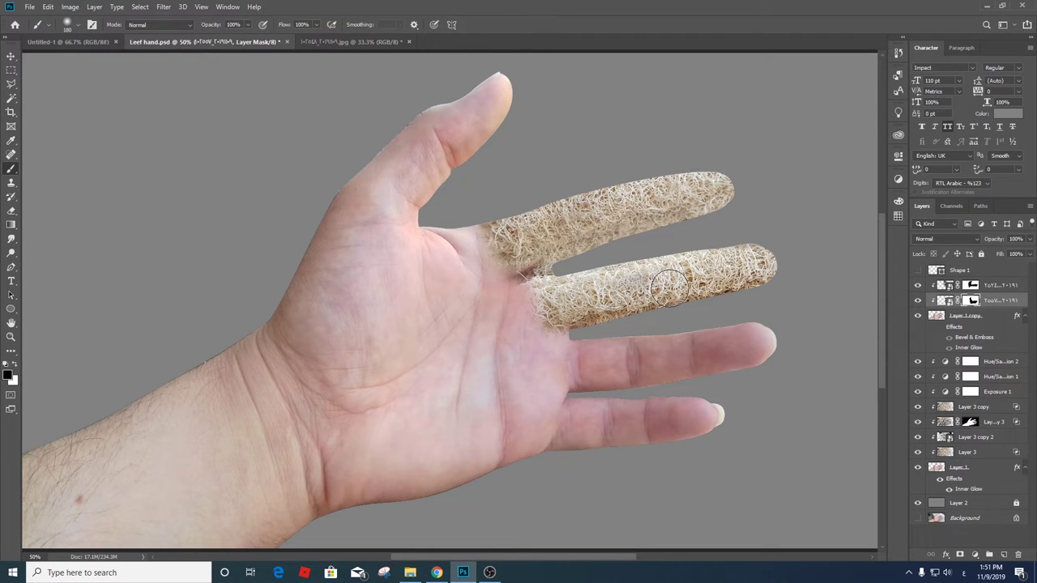
pyautogui.press('x')
# - Move, enlarge and rotate the upper loofah layer to about -3.7° over the index finger
pyautogui.hotkey('alt', ']')
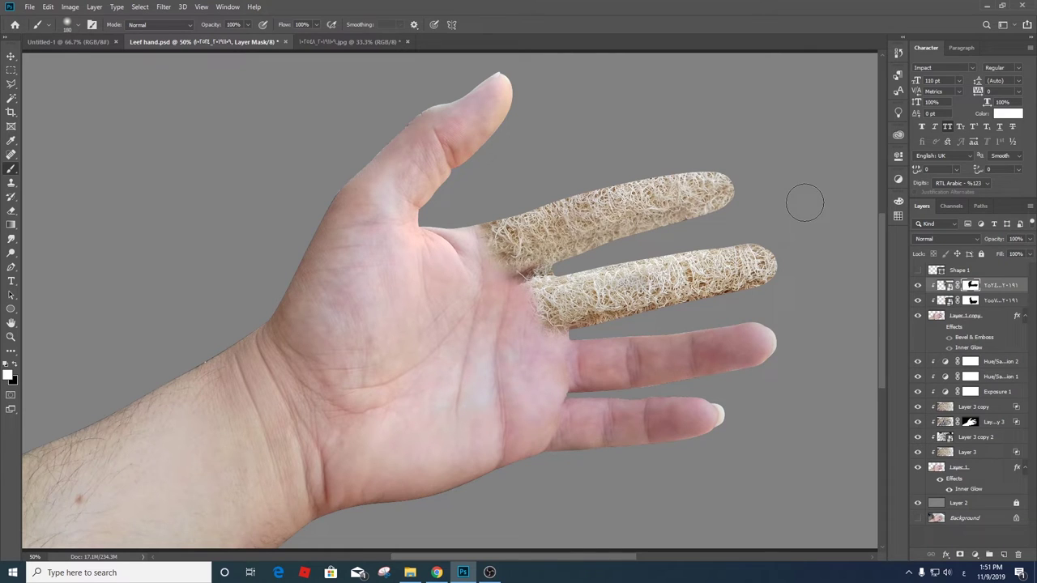
pyautogui.press('v')
pyautogui.moveTo(624, 182)
pyautogui.mouseDown()
pyautogui.moveTo(541, 212)
pyautogui.moveTo(665, 187)
pyautogui.mouseUp()
pyautogui.hotkey('ctrl', 't')
pyautogui.moveTo(359, 363); pyautogui.dragTo(195, 490)
pyautogui.moveTo(567, 267); pyautogui.dragTo(658, 197)
pyautogui.moveTo(299, 198); pyautogui.dragTo(304, 190)
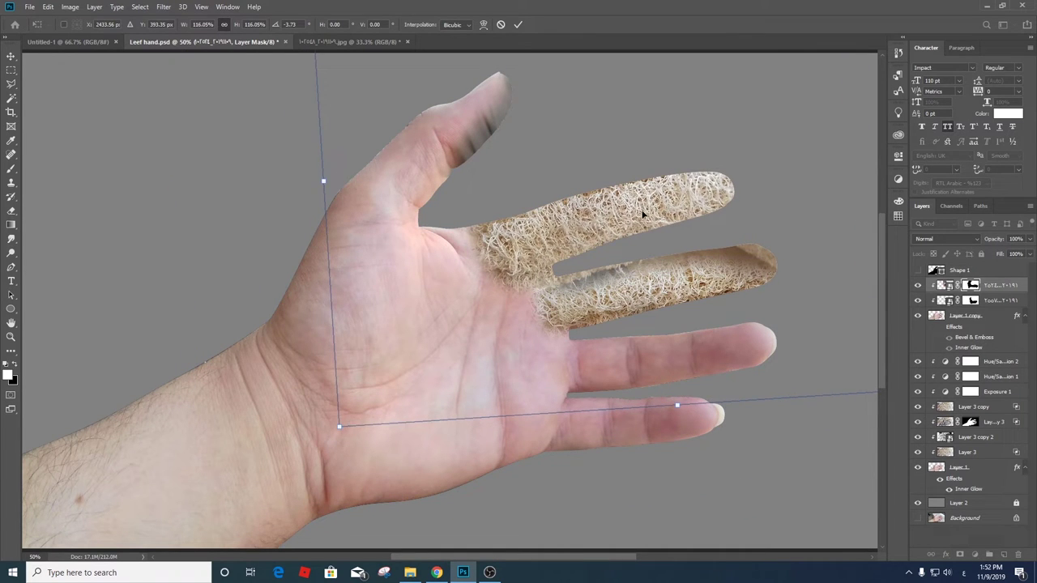
pyautogui.press('Return')
# - Mask the upper loofah off the thumb's dark patches and blend its finger base into the palm
pyautogui.press('b')
pyautogui.moveTo(453, 162)
pyautogui.mouseDown()
pyautogui.moveTo(502, 81)
pyautogui.moveTo(523, 81)
pyautogui.mouseUp()
pyautogui.press('x')
pyautogui.moveTo(762, 259); pyautogui.dragTo(599, 268)
pyautogui.press('v')
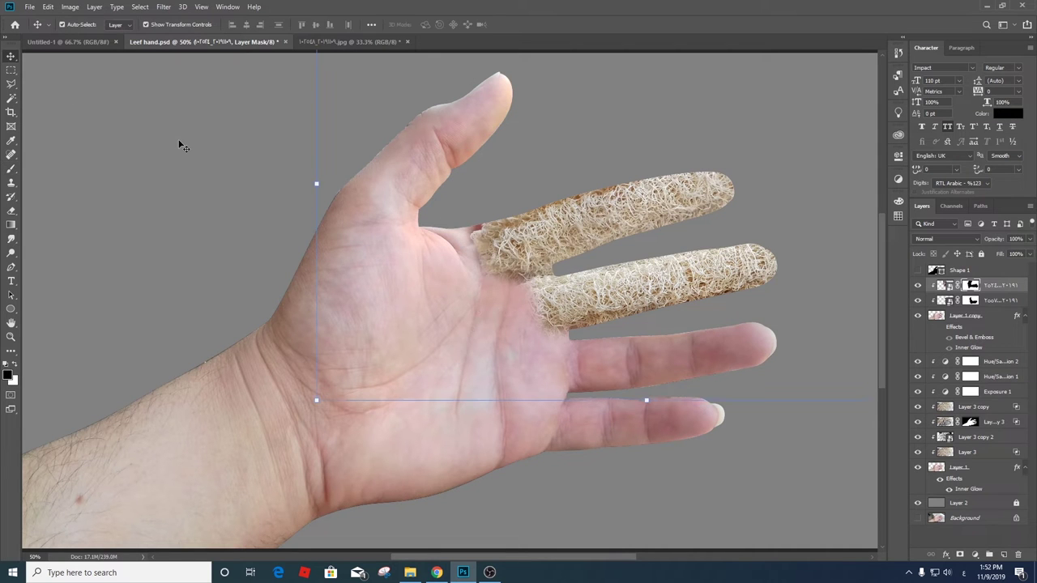
pyautogui.moveTo(309, 179); pyautogui.dragTo(303, 146)
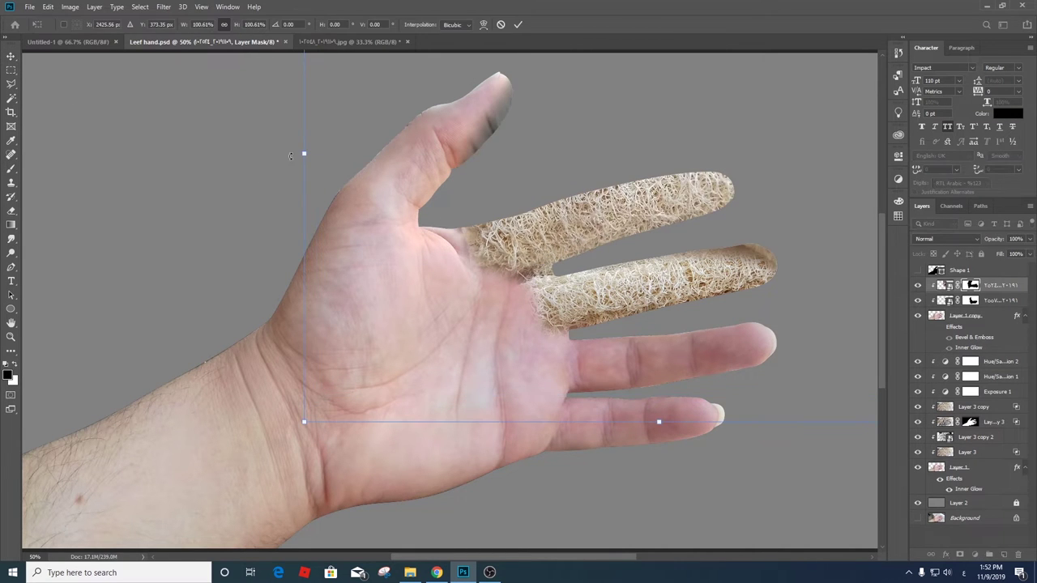
pyautogui.press('Escape')
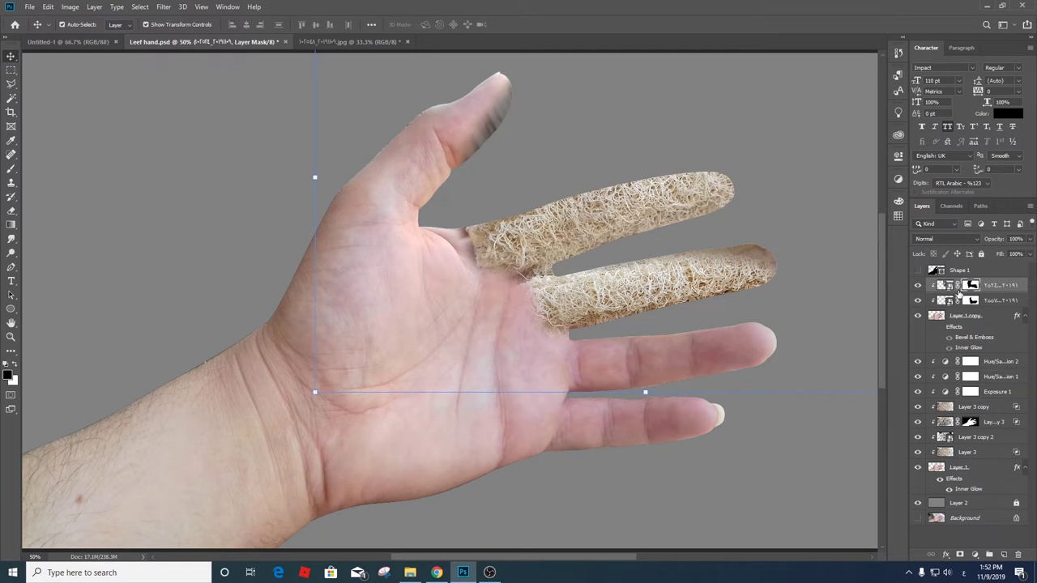
pyautogui.press('b')
pyautogui.moveTo(486, 106); pyautogui.dragTo(505, 70)
pyautogui.moveTo(769, 260); pyautogui.dragTo(492, 286)
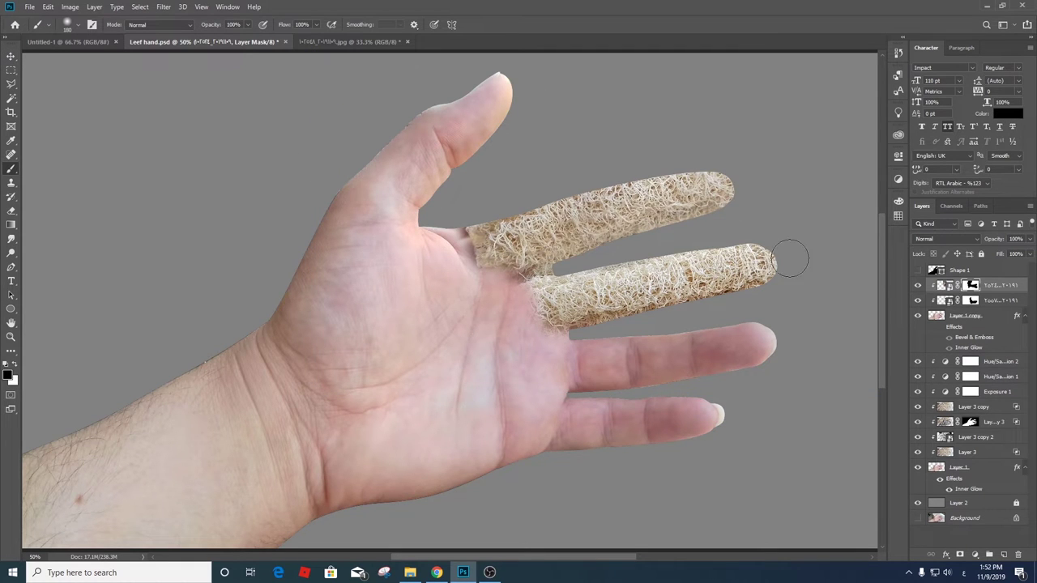
pyautogui.moveTo(472, 237); pyautogui.dragTo(506, 271)
# - Place a third loofah photo, rotated about 7.6°, resized and distorted to fit the hand
pyautogui.press('x')
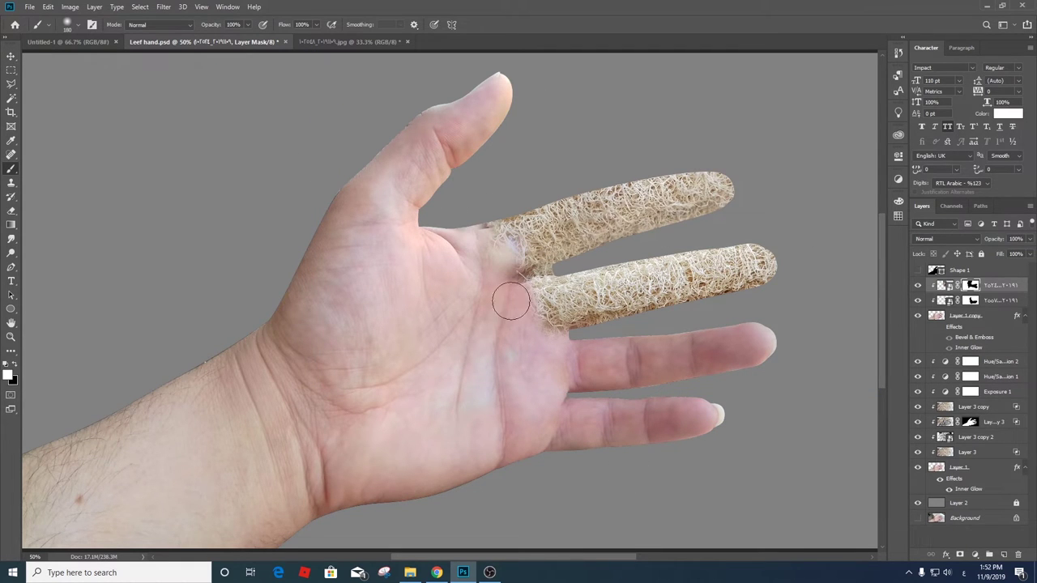
pyautogui.press('v')
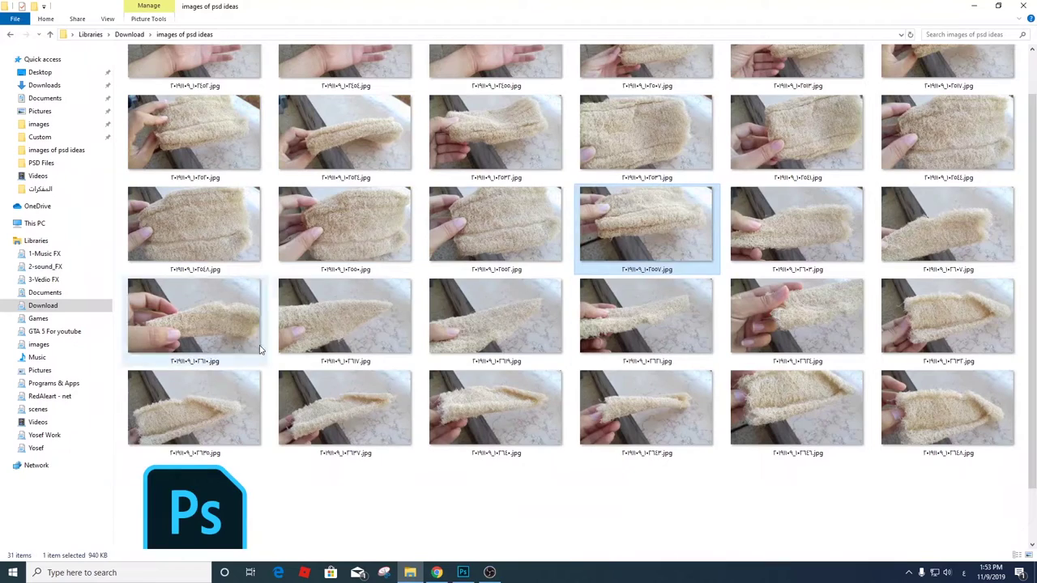
pyautogui.moveTo(344, 405); pyautogui.dragTo(449, 300)
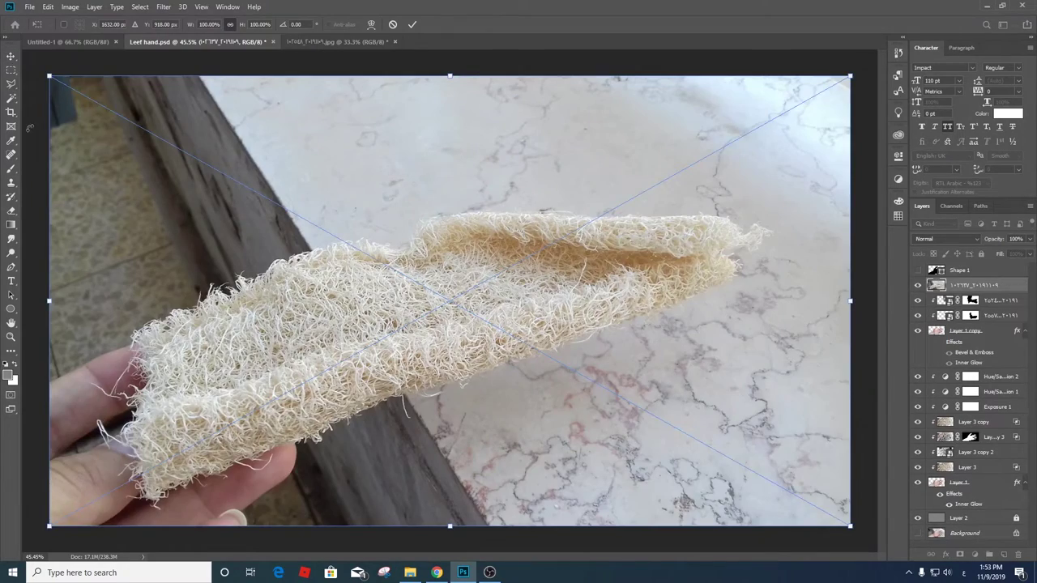
pyautogui.moveTo(38, 73); pyautogui.dragTo(81, 24)
pyautogui.moveTo(23, 471); pyautogui.dragTo(120, 431)
pyautogui.moveTo(661, 402); pyautogui.dragTo(672, 454)
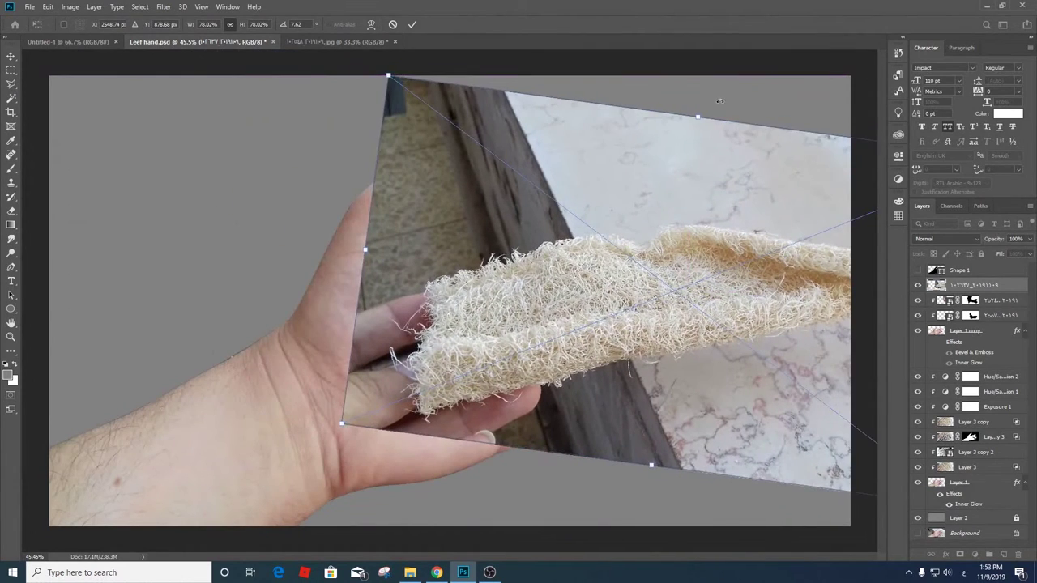
pyautogui.press('Return')
# - Lower the new loofah layer in the stack, skew it over the ring finger, and mask it off the palm
pyautogui.moveTo(971, 285); pyautogui.dragTo(956, 338)
pyautogui.hotkey('ctrl', 't')
pyautogui.moveTo(731, 372); pyautogui.dragTo(719, 403)
pyautogui.press('Return')
pyautogui.press('b')
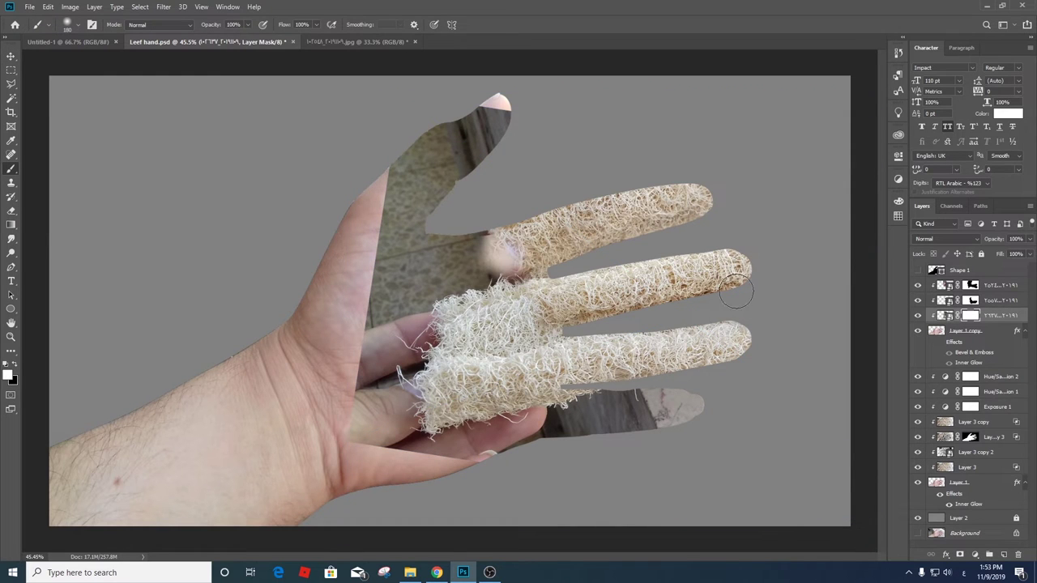
pyautogui.press('x')
pyautogui.moveTo(442, 317)
pyautogui.mouseDown()
pyautogui.moveTo(536, 403)
pyautogui.moveTo(648, 409)
pyautogui.moveTo(484, 394)
pyautogui.moveTo(533, 102)
pyautogui.moveTo(506, 93)
pyautogui.mouseUp()
pyautogui.moveTo(483, 252)
pyautogui.mouseDown()
pyautogui.moveTo(343, 430)
pyautogui.moveTo(541, 460)
pyautogui.mouseUp()
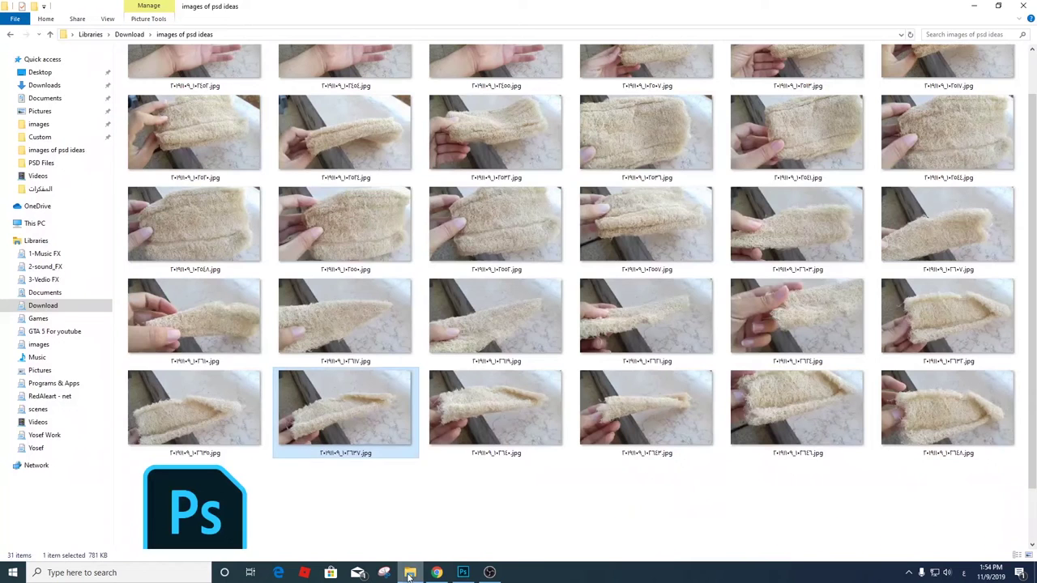
# - Clip the new loofah photo to the hand, scale it to about 85%, and tilt it along the hand
pyautogui.scroll(1, 212, 416)
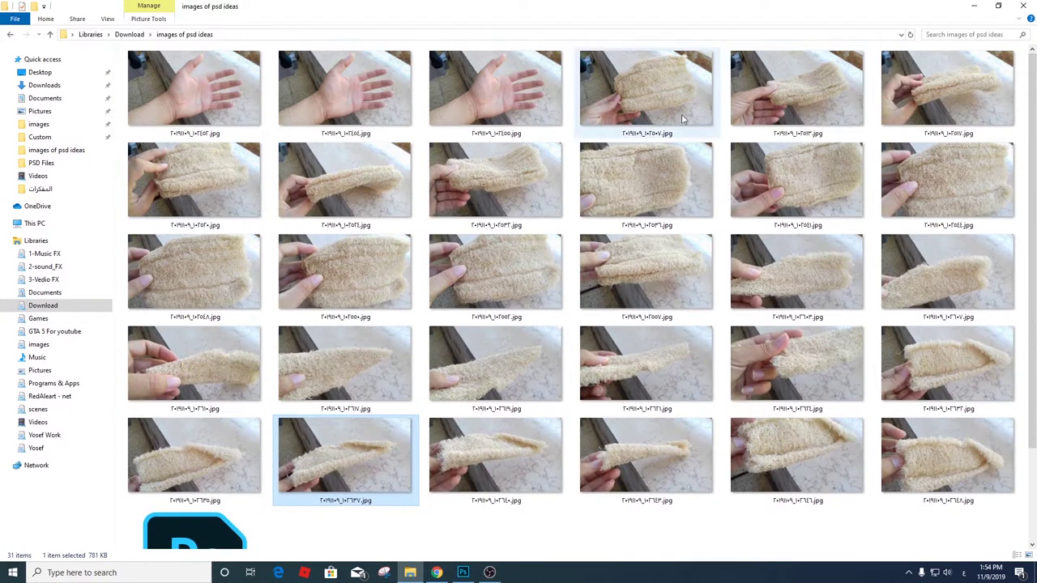
pyautogui.click(463, 573)
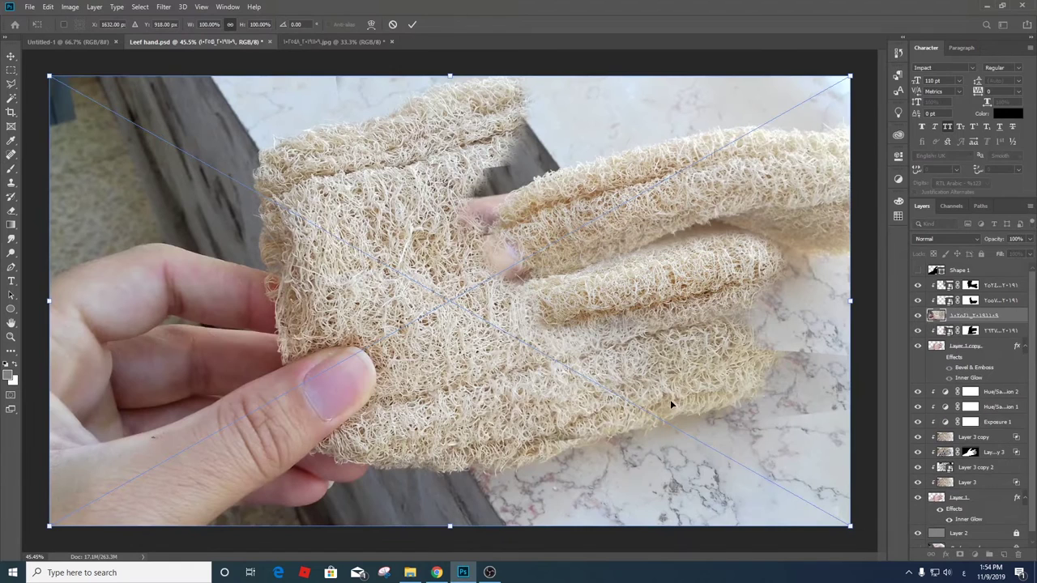
pyautogui.keyDown('alt'); pyautogui.click(990, 308); pyautogui.keyUp('alt')
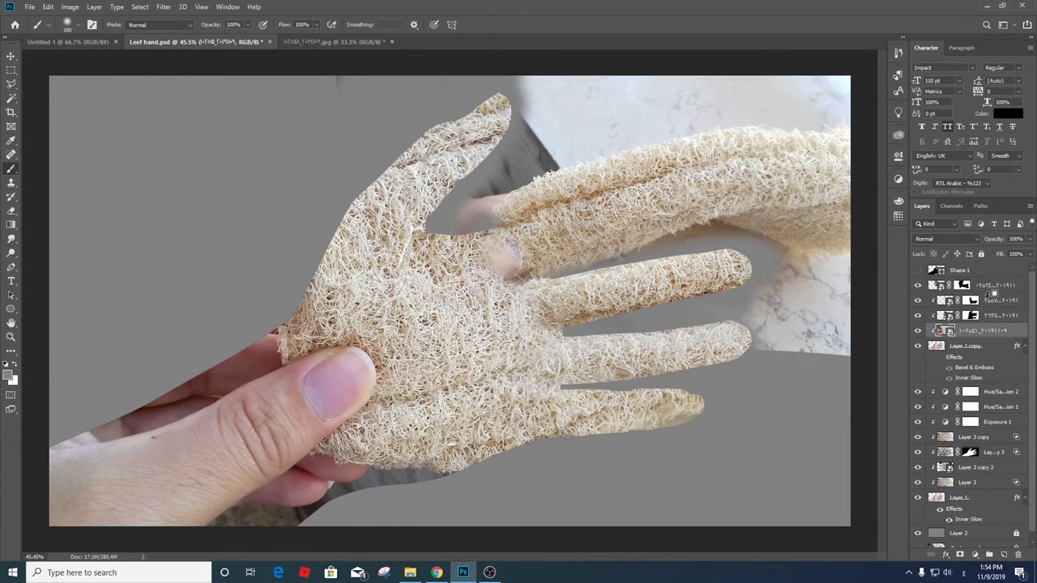
pyautogui.hotkey('ctrl', 't')
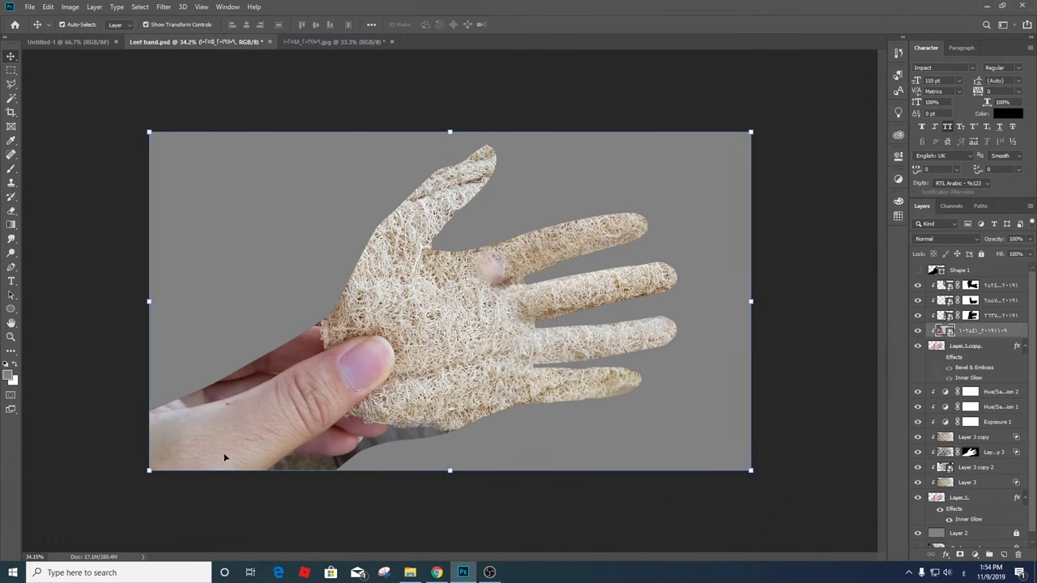
pyautogui.moveTo(149, 300); pyautogui.dragTo(240, 300)
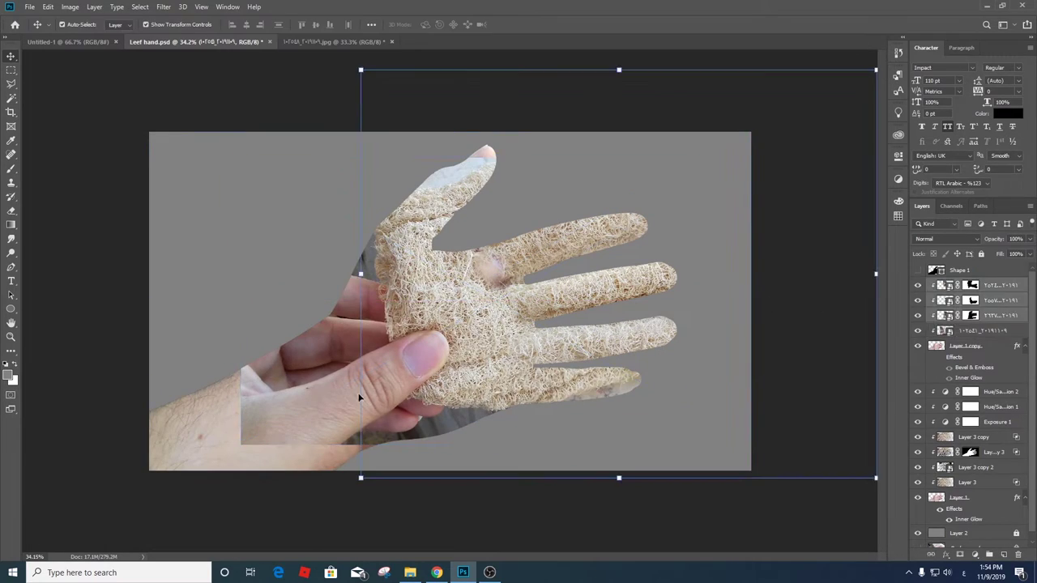
pyautogui.moveTo(761, 301); pyautogui.dragTo(742, 362)
pyautogui.moveTo(503, 348); pyautogui.dragTo(475, 369)
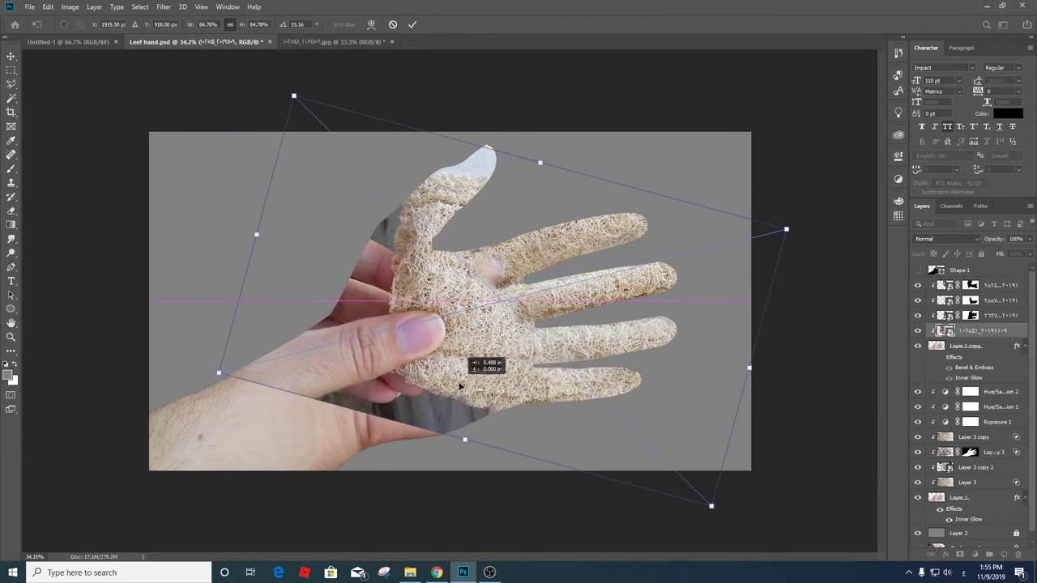
pyautogui.keyDown('alt'); pyautogui.scroll(3, 595, 394); pyautogui.keyUp('alt')
pyautogui.moveTo(371, 283); pyautogui.dragTo(374, 281)
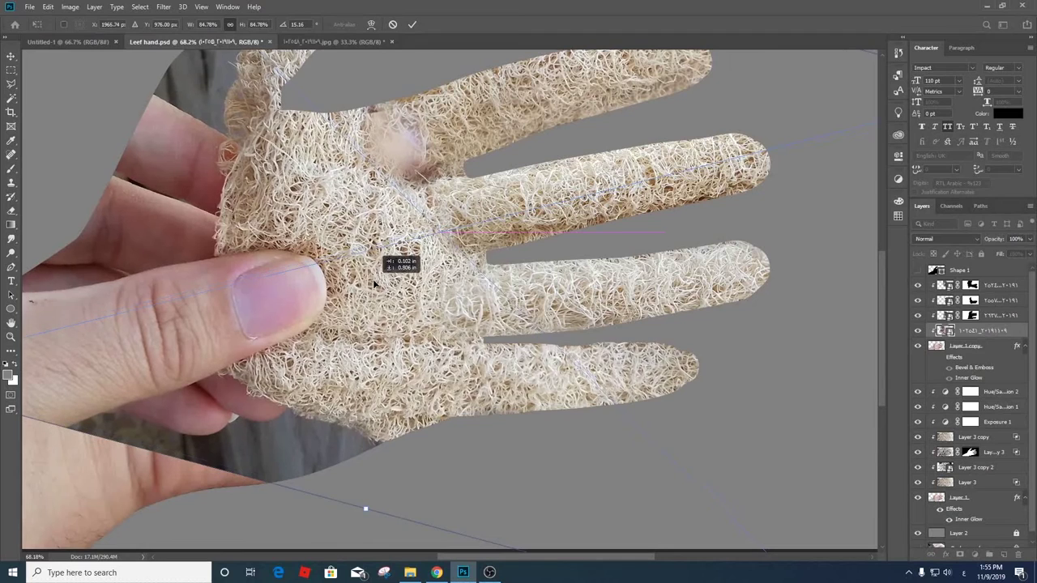
pyautogui.press('Return')
# - Add a layer mask to the loofah layer and paint out the stray second hand over thumb and palm
pyautogui.hotkey('alt', ']')
pyautogui.press('b')
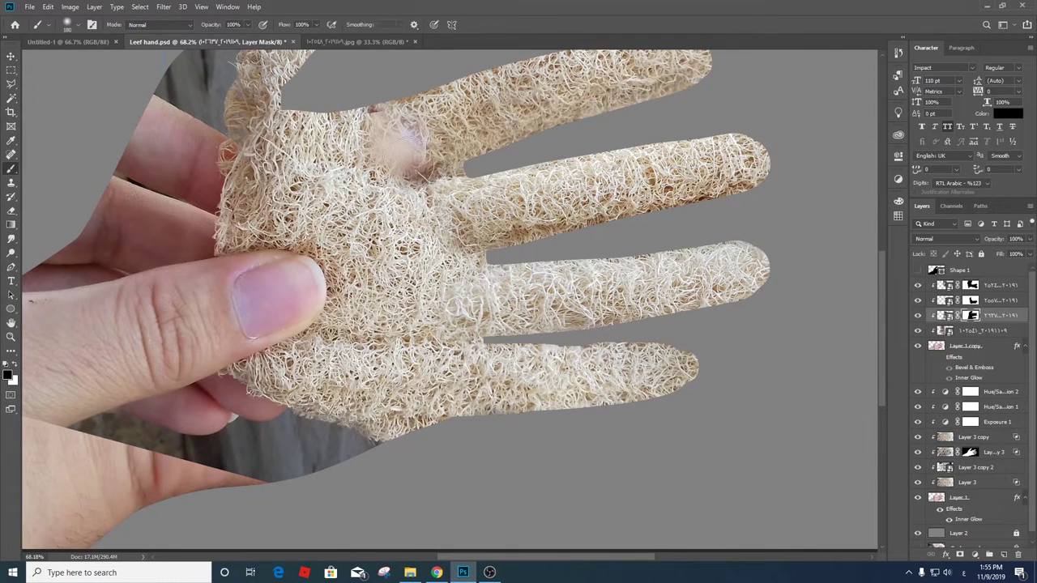
pyautogui.hotkey('alt', ']')
pyautogui.keyDown('alt'); pyautogui.scroll(-2, 805, 301); pyautogui.keyUp('alt')
pyautogui.keyDown('alt'); pyautogui.scroll(-1, 805, 300); pyautogui.keyUp('alt')
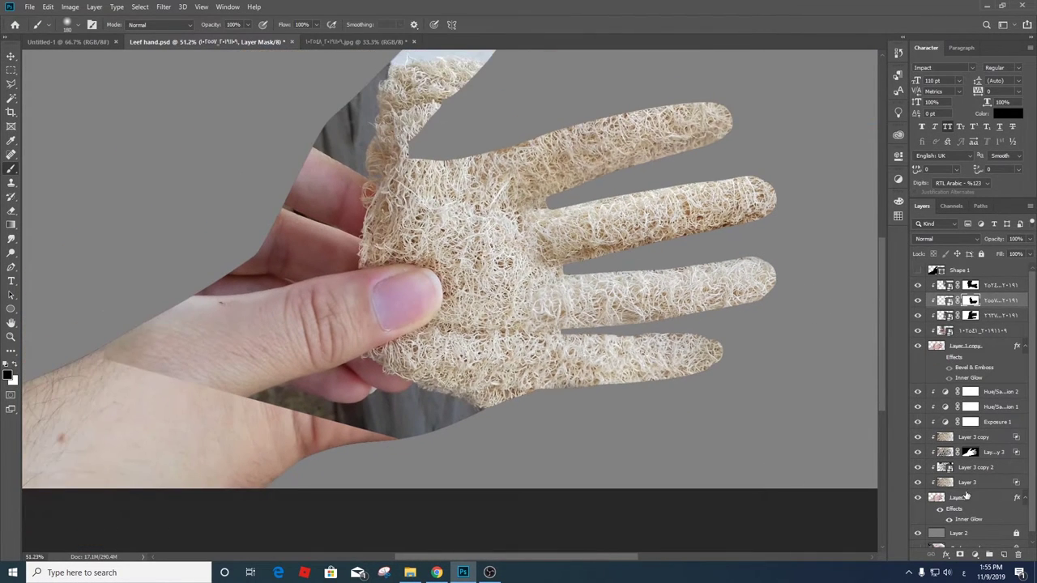
pyautogui.hotkey('alt', '[')
pyautogui.hotkey('alt', '[')
pyautogui.click(976, 556)
pyautogui.moveTo(481, 110)
pyautogui.mouseDown()
pyautogui.moveTo(478, 143)
pyautogui.moveTo(278, 358)
pyautogui.moveTo(381, 478)
pyautogui.moveTo(455, 389)
pyautogui.moveTo(371, 385)
pyautogui.mouseUp()
pyautogui.keyDown('alt'); pyautogui.scroll(-1, 478, 143); pyautogui.keyUp('alt')
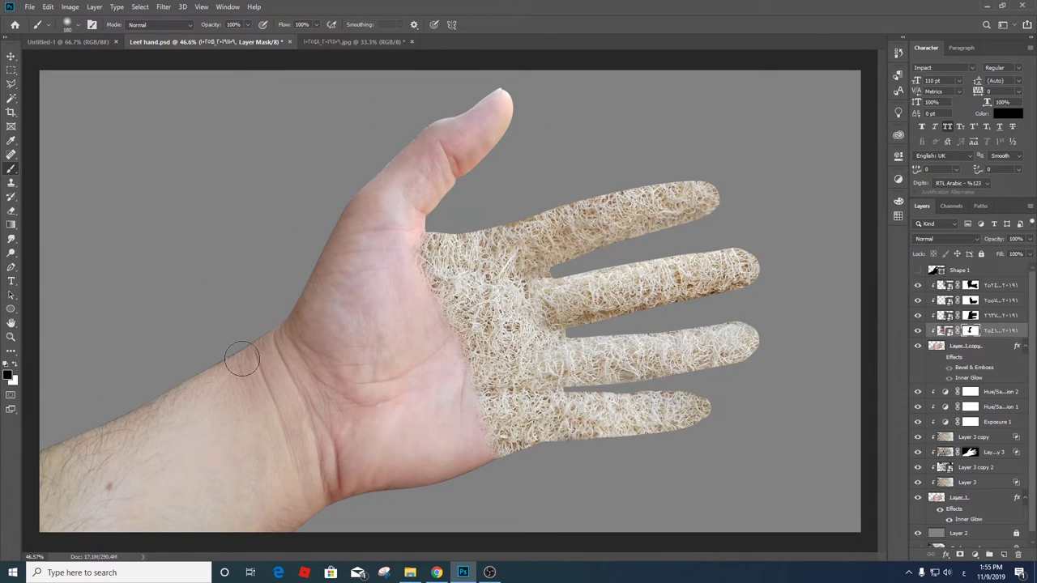
# - Bring the loofah photo folder back up and drag another photo toward the hand document
pyautogui.press('v')
pyautogui.click(410, 573)
pyautogui.moveTo(495, 183)
pyautogui.mouseDown()
pyautogui.moveTo(508, 279)
pyautogui.moveTo(505, 188)
pyautogui.mouseUp()
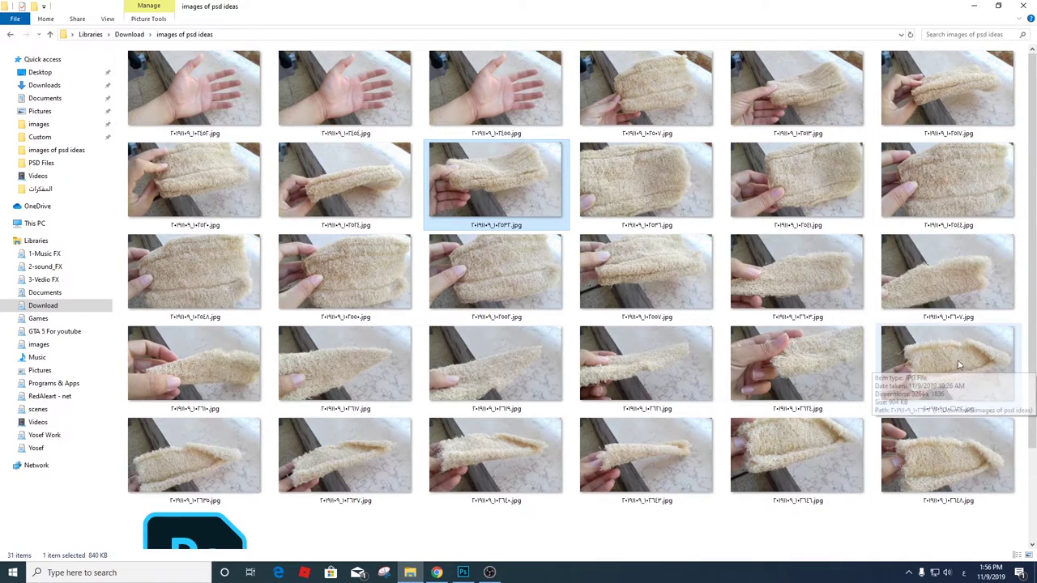
# - Drop in another loofah photo clipped to the hand, scaled and tilted about -32° over the thumb
pyautogui.moveTo(959, 357); pyautogui.dragTo(438, 324)
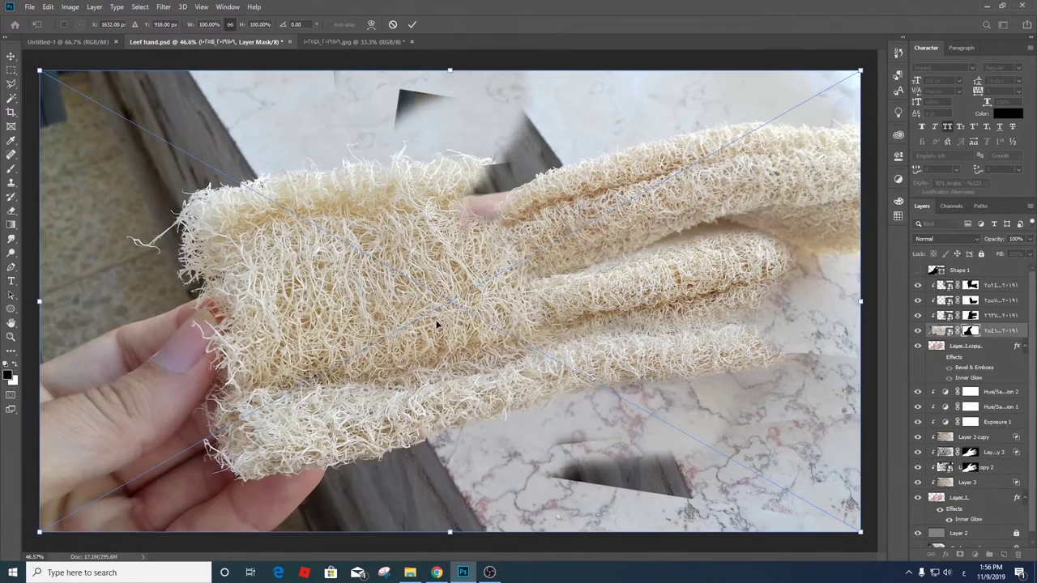
pyautogui.press('Return')
pyautogui.moveTo(39, 72)
pyautogui.mouseDown()
pyautogui.moveTo(289, 180)
pyautogui.moveTo(231, 344)
pyautogui.moveTo(445, 202)
pyautogui.moveTo(402, 210)
pyautogui.mouseUp()
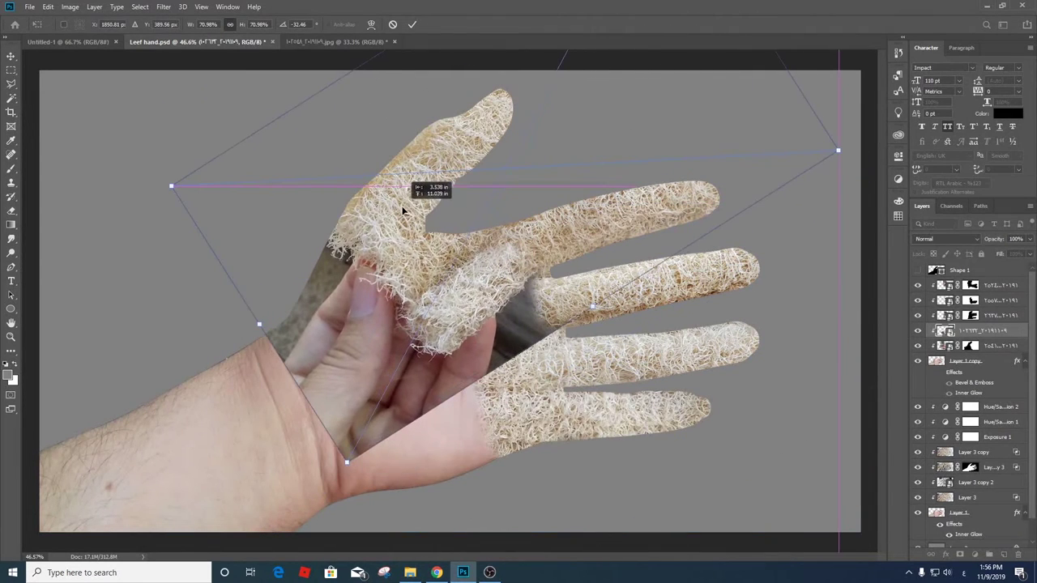
pyautogui.press('Return')
# - Mask the new loofah layer off the palm so only the thumb stays textured
pyautogui.click(960, 554)
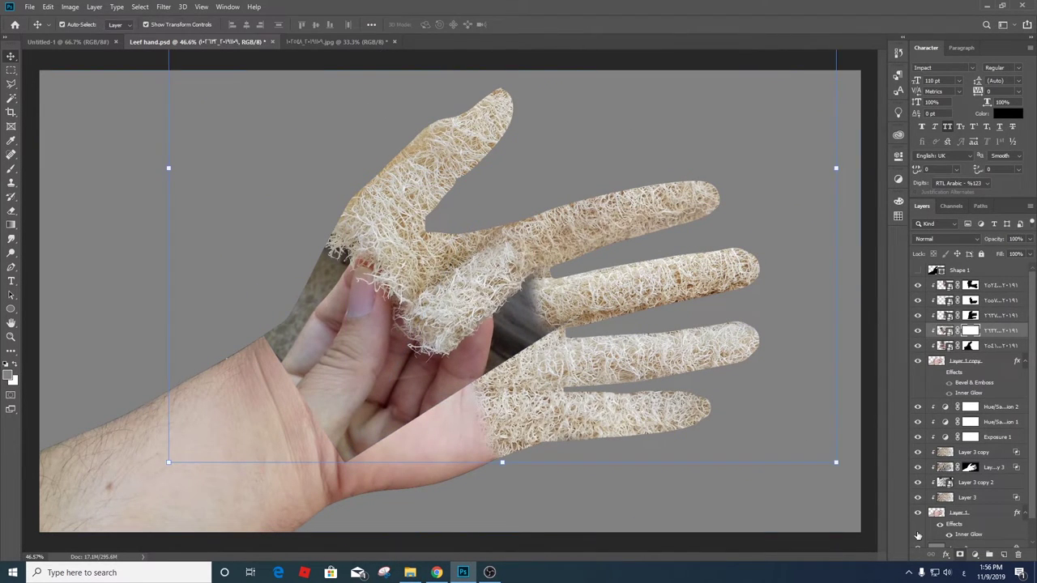
pyautogui.press('b')
pyautogui.moveTo(520, 282)
pyautogui.mouseDown()
pyautogui.moveTo(421, 276)
pyautogui.moveTo(493, 377)
pyautogui.moveTo(405, 413)
pyautogui.moveTo(326, 259)
pyautogui.moveTo(324, 435)
pyautogui.moveTo(363, 412)
pyautogui.moveTo(341, 290)
pyautogui.mouseUp()
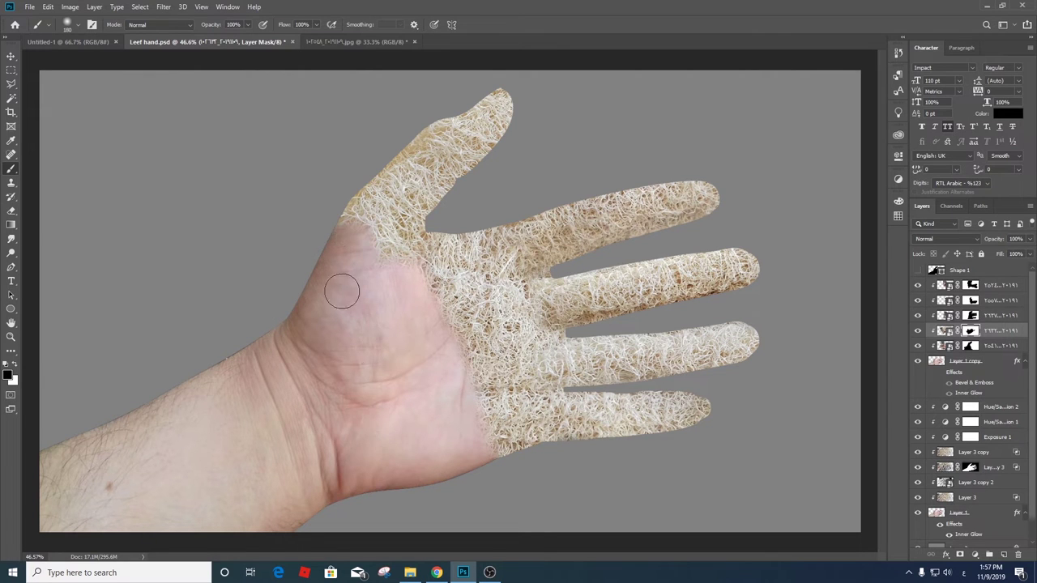
pyautogui.press('v')
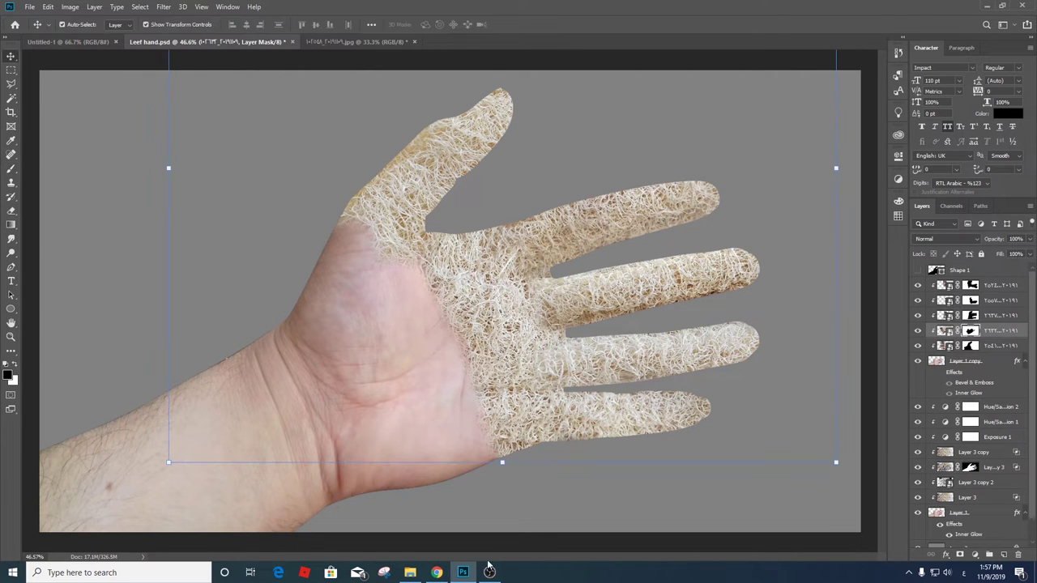
pyautogui.click(437, 573)
# - Place another loofah photo at 77.78% and -15° over the palm, clipped to the hand
pyautogui.moveTo(597, 201)
pyautogui.mouseDown()
pyautogui.moveTo(1005, 332)
pyautogui.moveTo(1005, 362)
pyautogui.mouseUp()
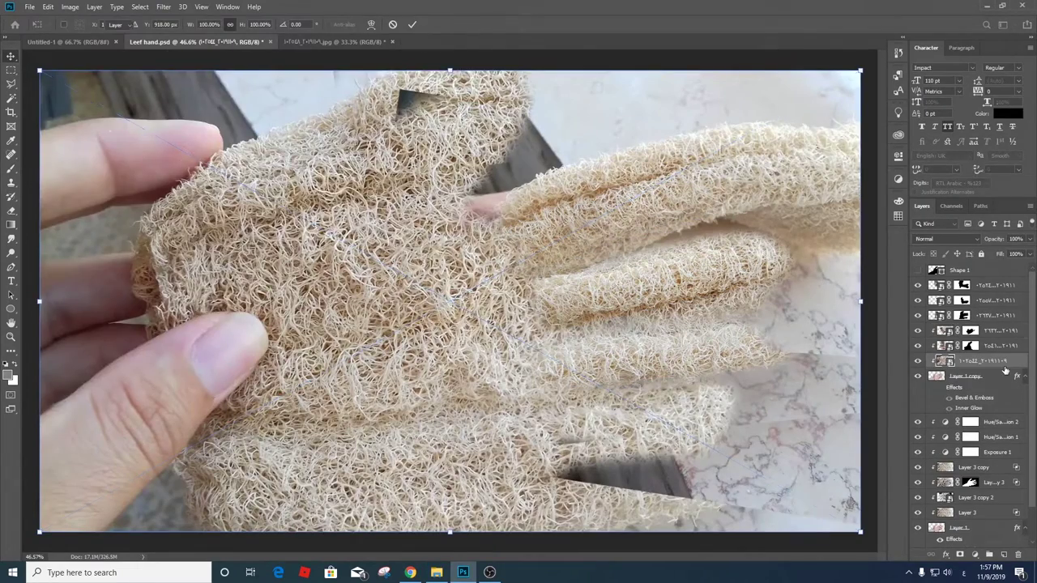
pyautogui.hotkey('ctrl', 't')
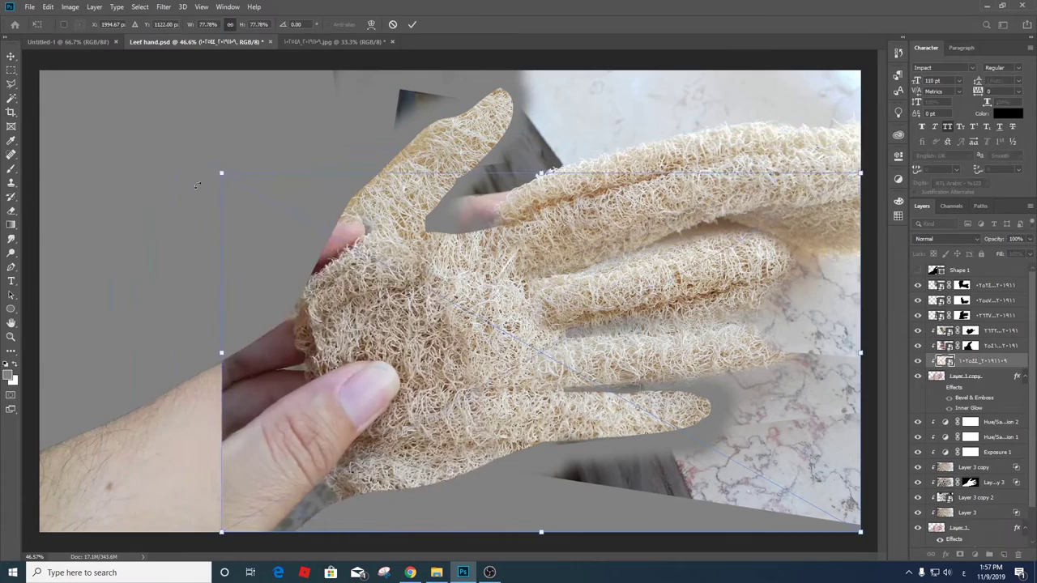
pyautogui.moveTo(67, 88)
pyautogui.mouseDown()
pyautogui.moveTo(262, 307)
pyautogui.moveTo(235, 310)
pyautogui.moveTo(319, 362)
pyautogui.moveTo(428, 301)
pyautogui.mouseUp()
pyautogui.scroll(-1, 234, 310)
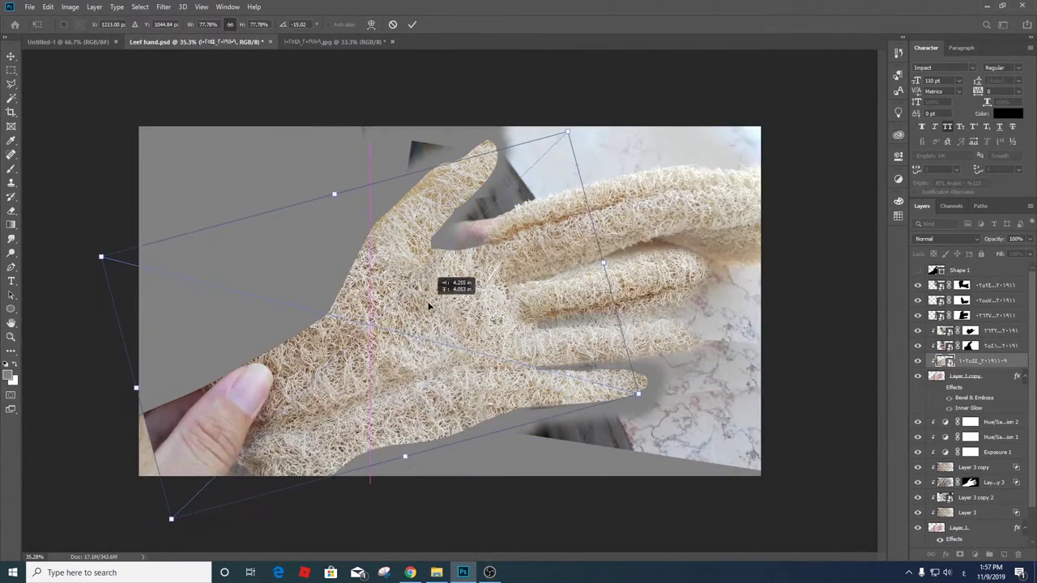
pyautogui.scroll(1, 446, 321)
pyautogui.press('Return')
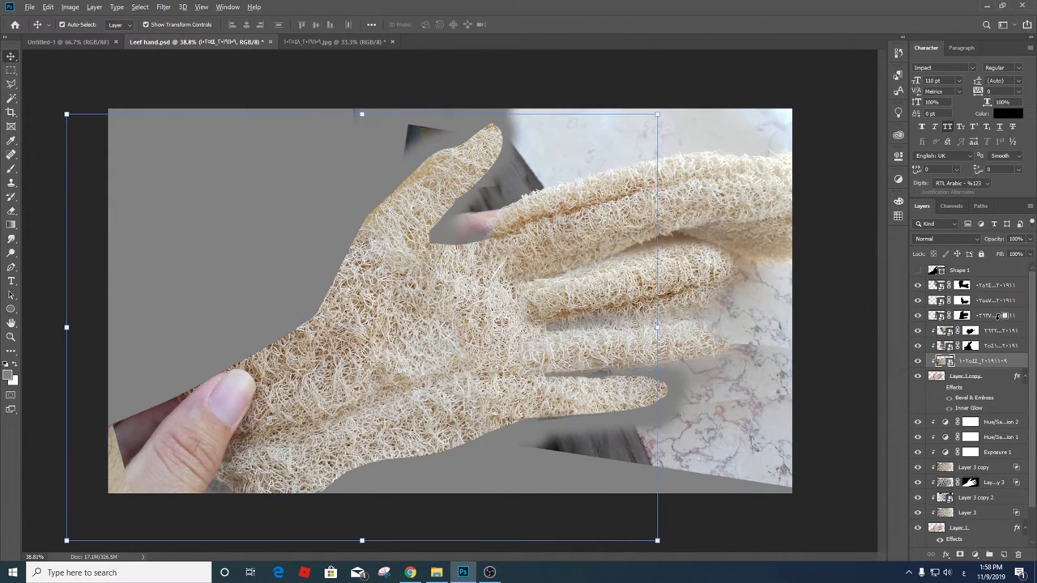
pyautogui.hotkey('ctrl', 'alt', 'g')
# - Alt-drag a copy of the loofah over the wrist and mask it to blend into the palm
pyautogui.moveTo(341, 374); pyautogui.dragTo(195, 409)
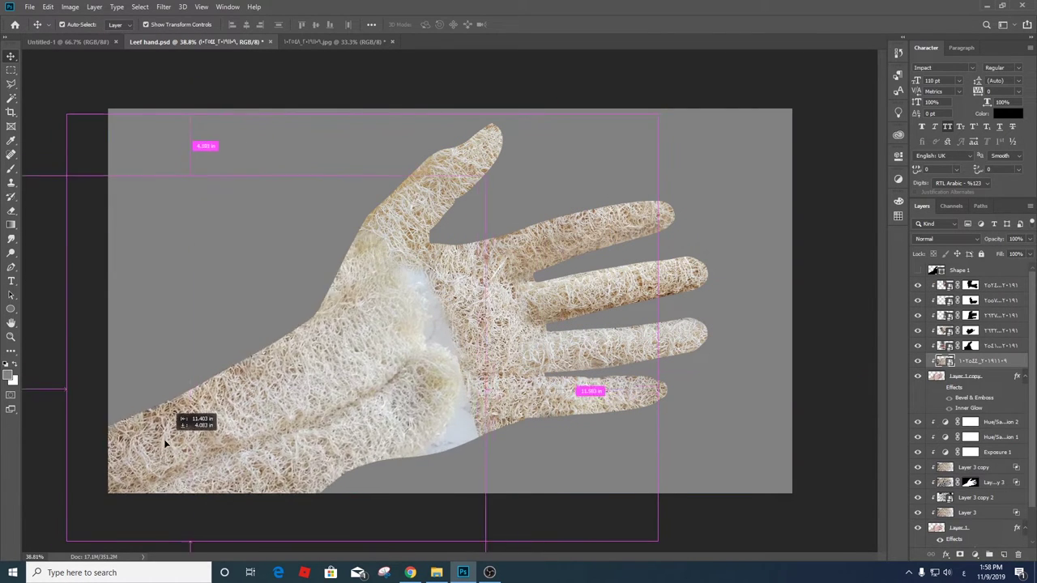
pyautogui.click(974, 555)
pyautogui.press('b')
pyautogui.moveTo(476, 346)
pyautogui.mouseDown()
pyautogui.moveTo(416, 474)
pyautogui.moveTo(368, 243)
pyautogui.mouseUp()
pyautogui.moveTo(518, 416)
pyautogui.mouseDown()
pyautogui.moveTo(368, 389)
pyautogui.moveTo(324, 395)
pyautogui.mouseUp()
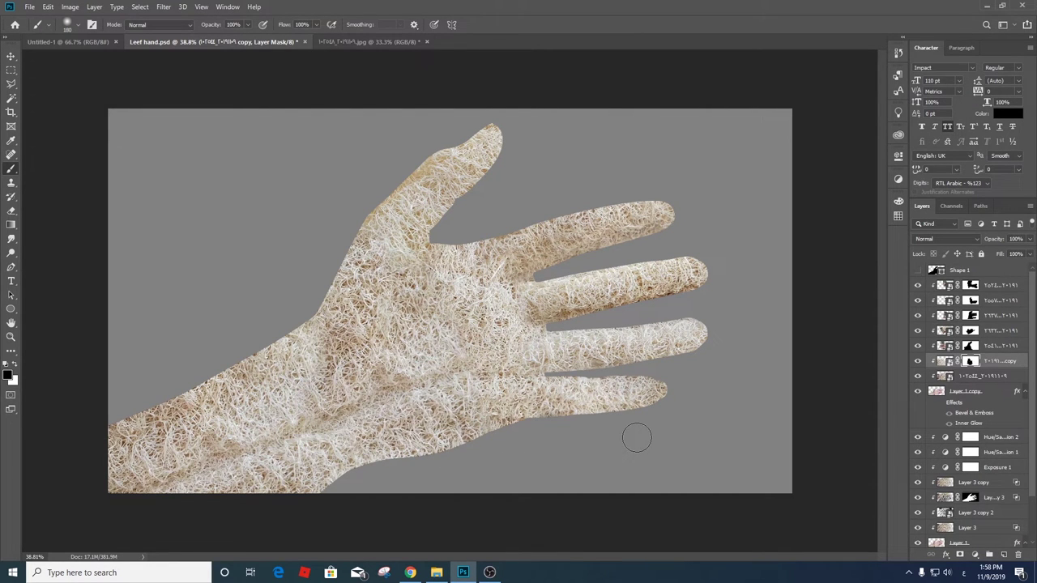
# - Toggle Layer 1 copy's effects to compare, then open its Inner Glow settings and adjust the size
pyautogui.click(940, 405)
pyautogui.click(950, 415)
pyautogui.click(949, 424)
pyautogui.doubleClick(976, 424)
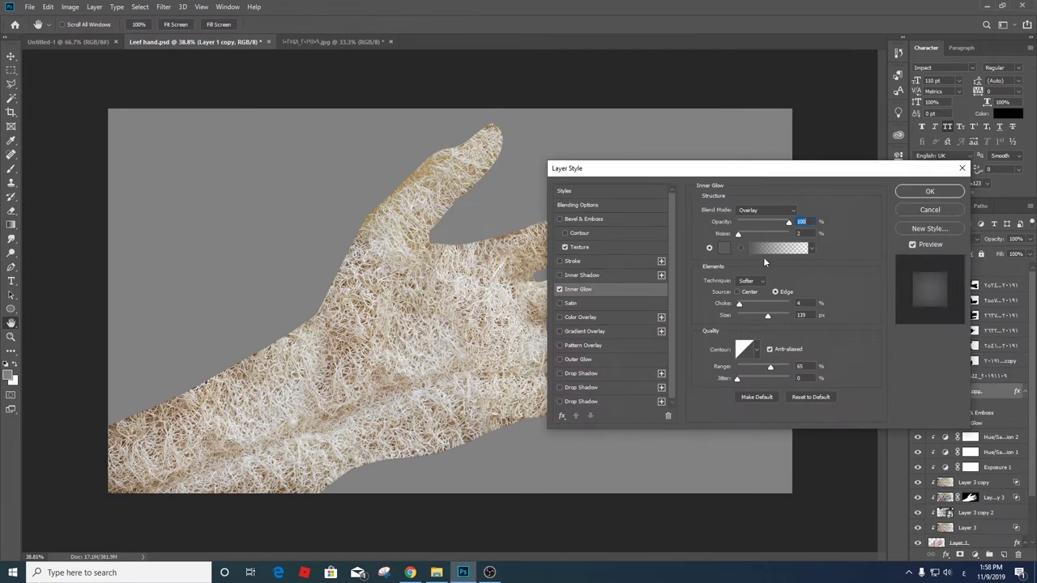
pyautogui.moveTo(769, 315); pyautogui.dragTo(749, 317)
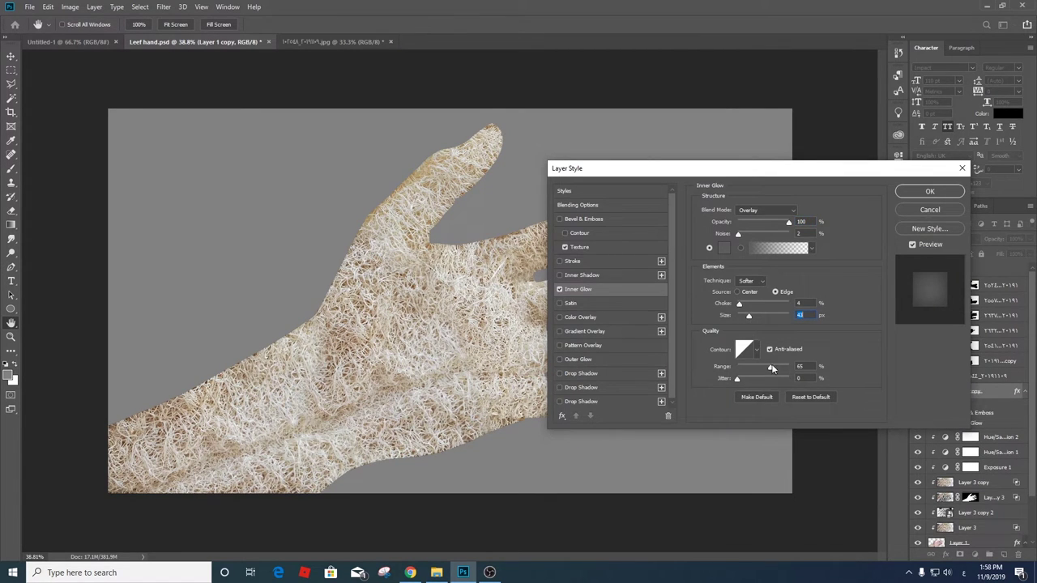
pyautogui.moveTo(756, 317); pyautogui.dragTo(763, 325)
# - Set the Inner Glow to Soft Light, 84 px size, 0% choke, 50% range with a new colour
pyautogui.click(745, 212)
pyautogui.click(747, 219)
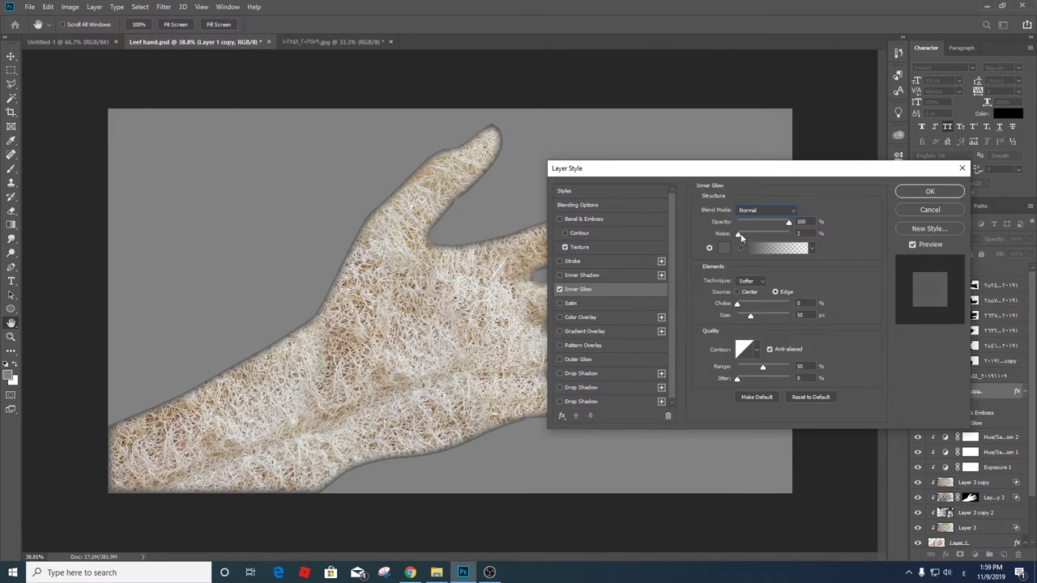
pyautogui.moveTo(750, 315); pyautogui.dragTo(759, 318)
pyautogui.click(766, 210)
pyautogui.click(765, 354)
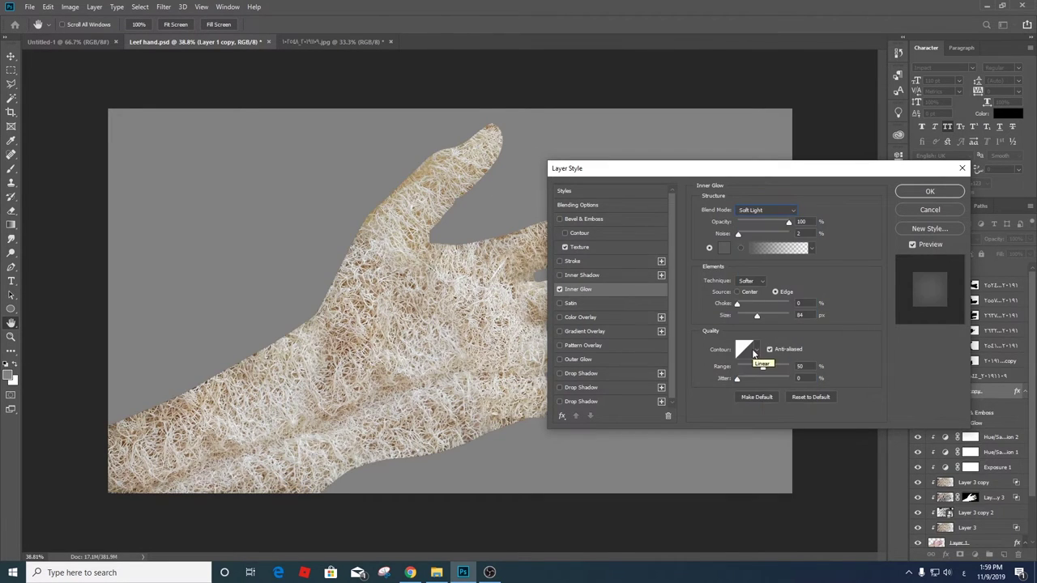
pyautogui.click(723, 248)
pyautogui.click(671, 293)
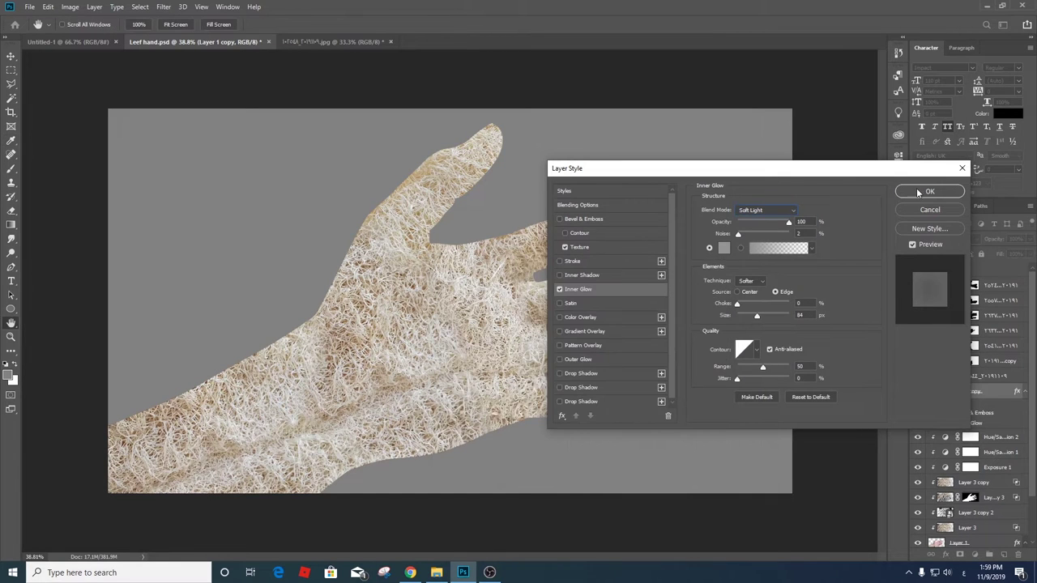
pyautogui.click(920, 193)
# - Stamp all visible layers into Layer 4 and group the masked texture layers into Group 1
pyautogui.press('v')
pyautogui.hotkey('ctrl', 'alt', 'shift', 'e')
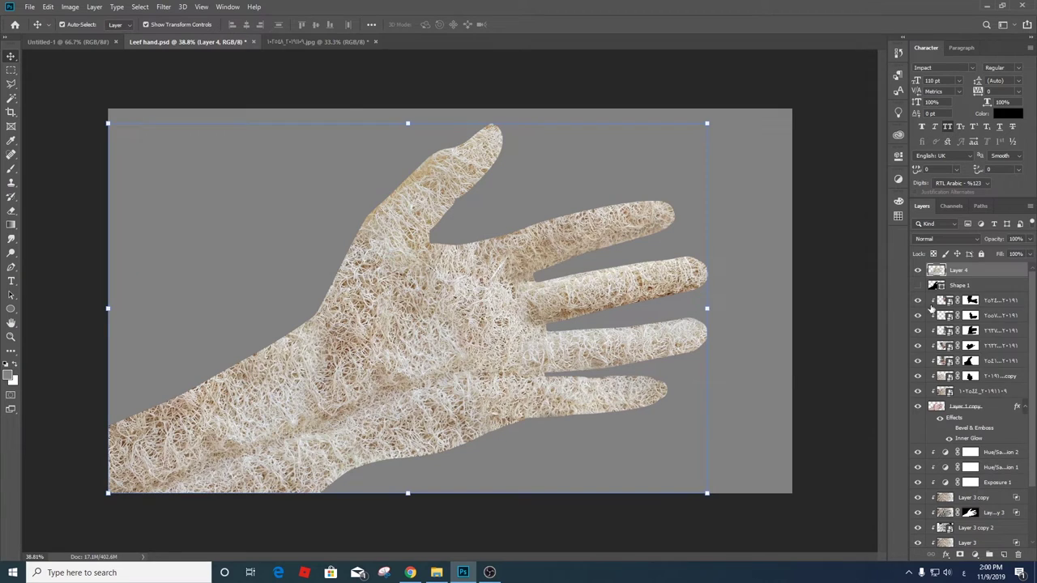
pyautogui.click(964, 300)
pyautogui.keyDown('shift'); pyautogui.click(964, 391); pyautogui.keyUp('shift')
pyautogui.keyDown('shift'); pyautogui.click(964, 406); pyautogui.keyUp('shift')
pyautogui.hotkey('ctrl', 'g')
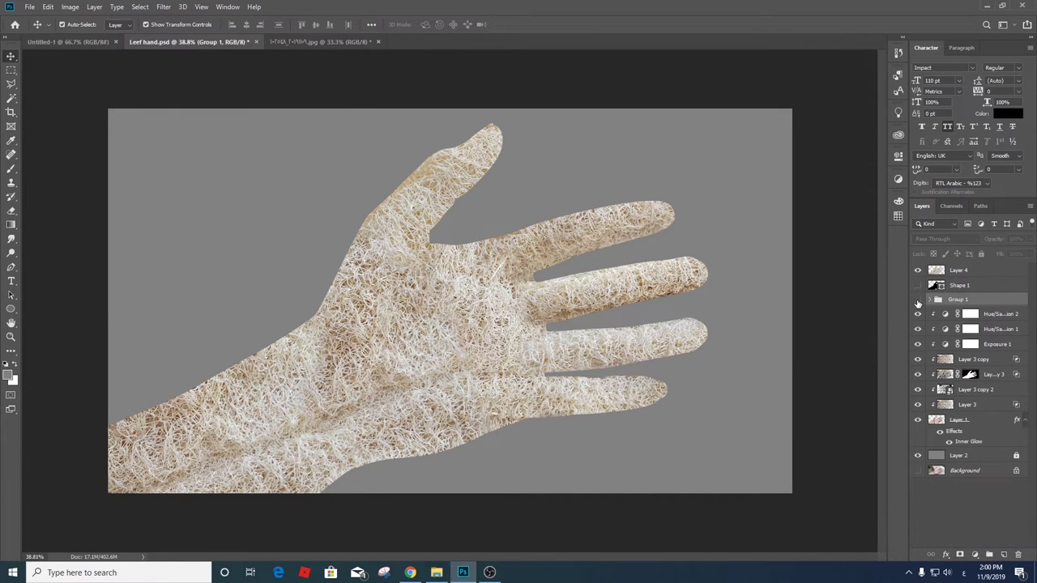
# - Duplicate Layer 4, set the copy to Difference blending, and lower its fill
pyautogui.click(959, 269)
pyautogui.hotkey('ctrl', 'j')
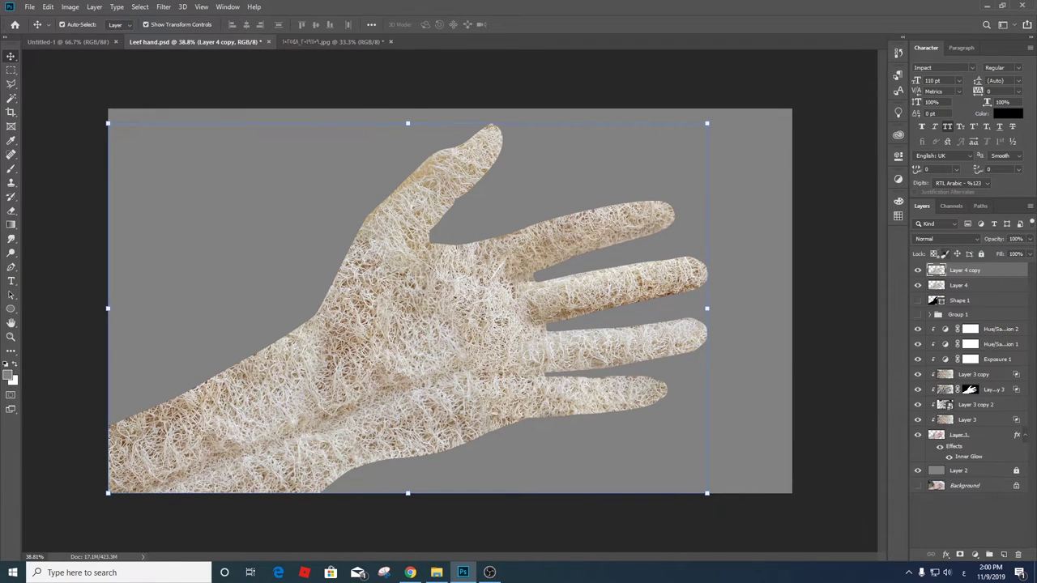
pyautogui.click(945, 239)
pyautogui.click(939, 433)
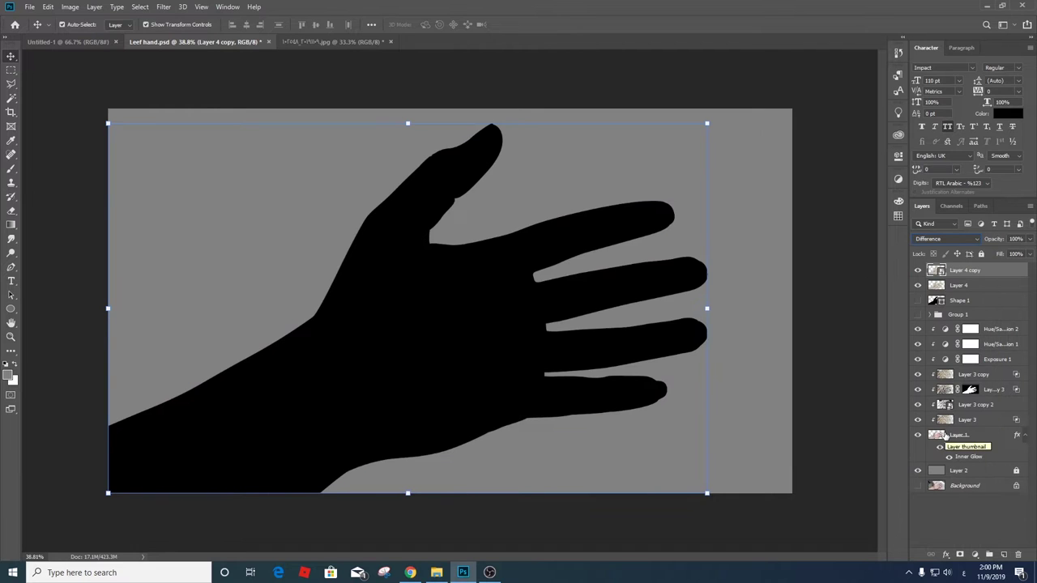
pyautogui.moveTo(1001, 269); pyautogui.dragTo(978, 272)
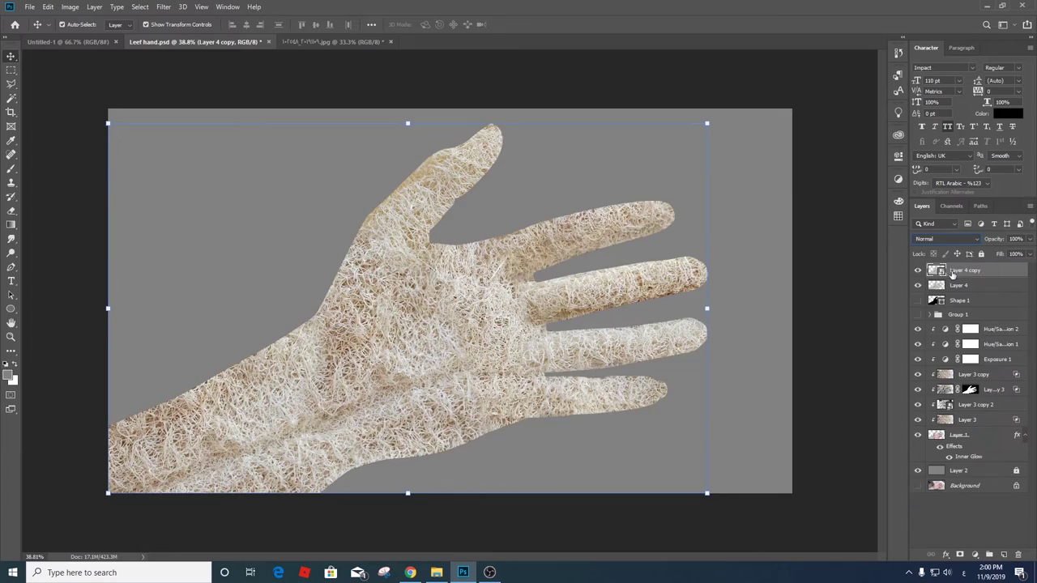
# - Inside the Layer 4 copy smart object, add Invert, Black & White and a high-contrast Curves adjustment
pyautogui.doubleClick(935, 270)
pyautogui.click(974, 555)
pyautogui.click(964, 508)
pyautogui.click(974, 556)
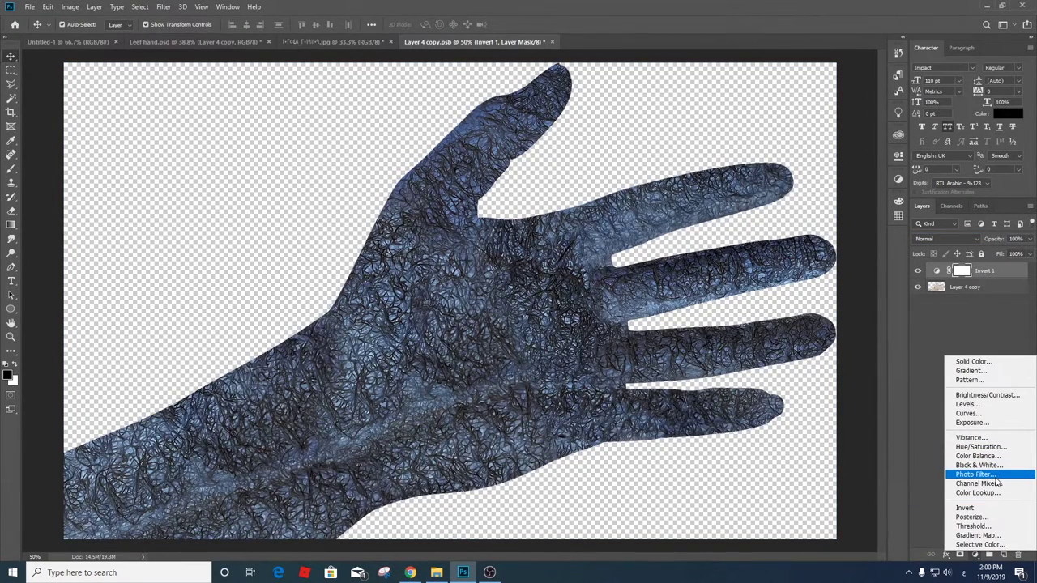
pyautogui.click(979, 465)
pyautogui.click(974, 555)
pyautogui.click(968, 413)
pyautogui.moveTo(860, 214); pyautogui.dragTo(849, 214)
pyautogui.moveTo(770, 324)
pyautogui.mouseDown()
pyautogui.moveTo(790, 328)
pyautogui.moveTo(770, 324)
pyautogui.mouseUp()
pyautogui.moveTo(833, 234); pyautogui.dragTo(811, 241)
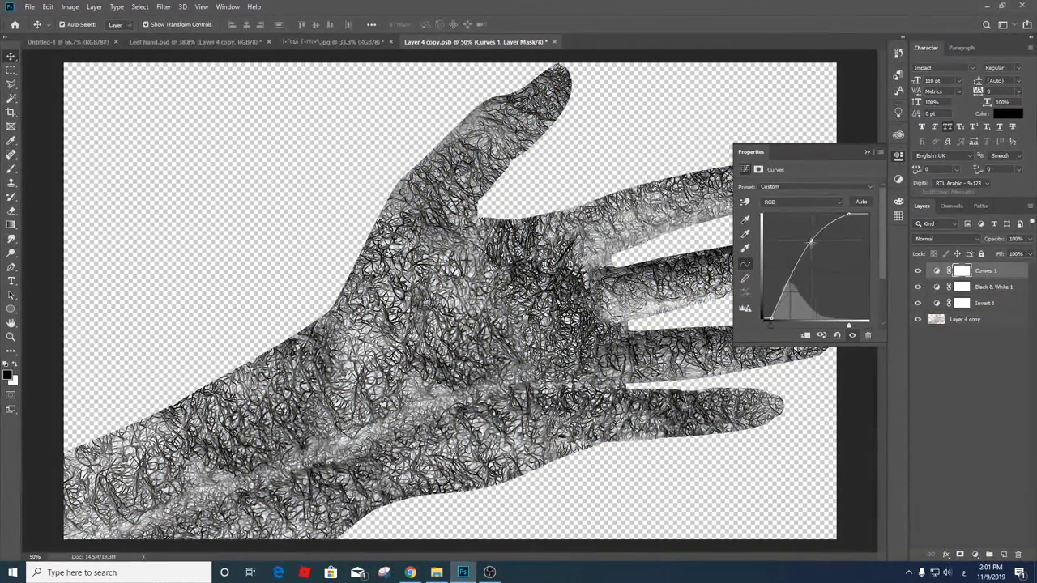
pyautogui.moveTo(791, 279); pyautogui.dragTo(791, 293)
pyautogui.moveTo(811, 242); pyautogui.dragTo(806, 245)
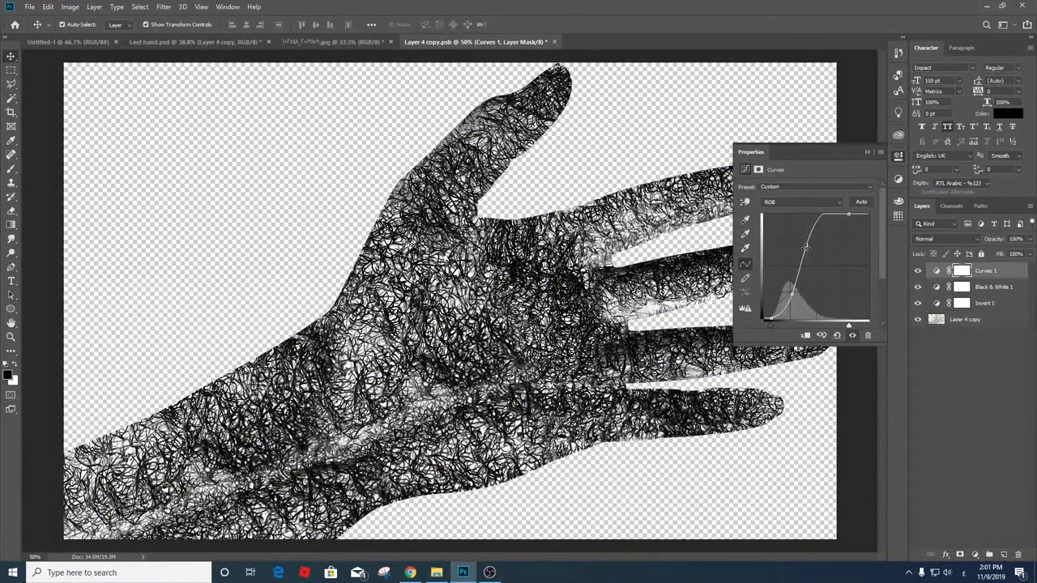
# - Close the smart object, close the loofah photo without saving, and return to Leef hand.psd
pyautogui.click(481, 65)
pyautogui.click(336, 41)
pyautogui.click(390, 42)
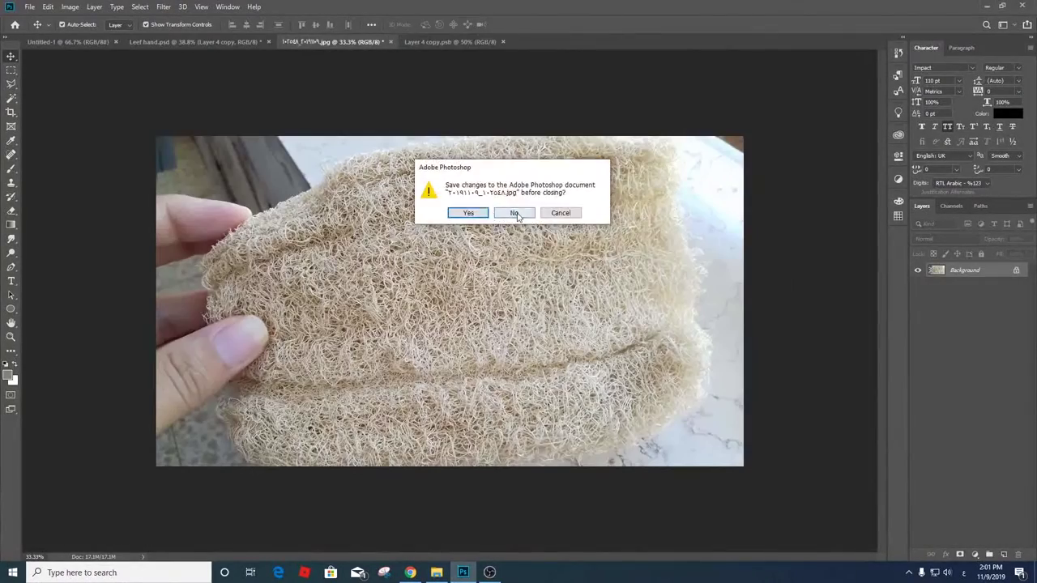
pyautogui.click(516, 213)
pyautogui.click(195, 41)
pyautogui.click(945, 239)
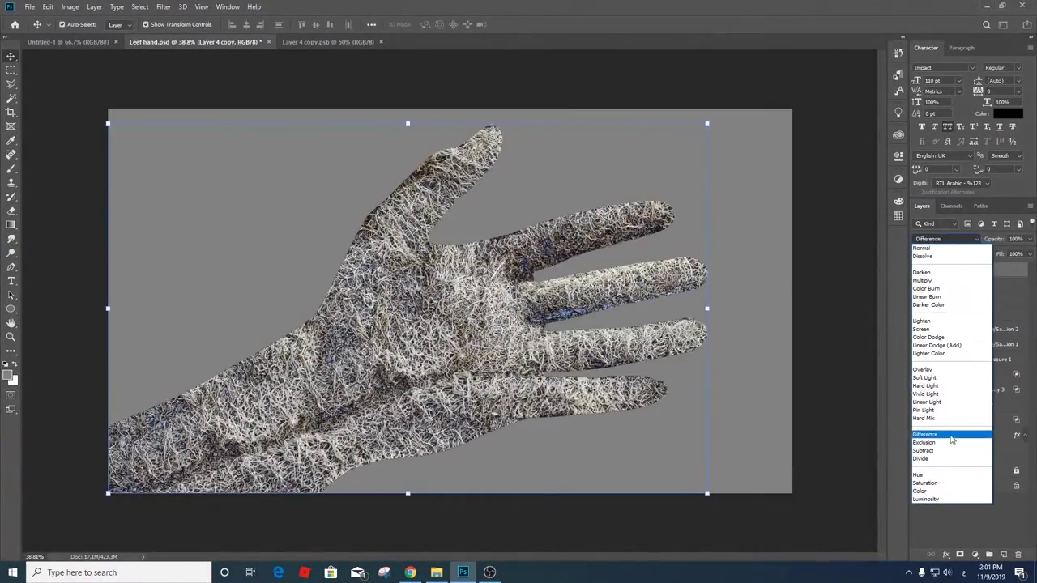
# - Keep Layer 4 copy in Difference mode at 27% fill and copy Layer 1 to the top of the stack
pyautogui.click(952, 438)
pyautogui.hotkey('ctrl', '0')
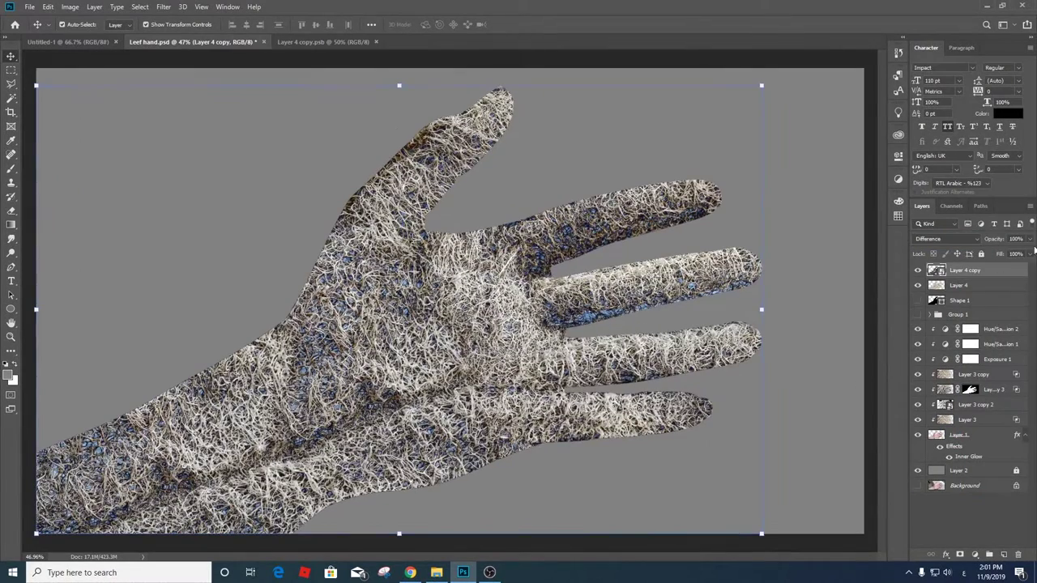
pyautogui.moveTo(1004, 268); pyautogui.dragTo(992, 267)
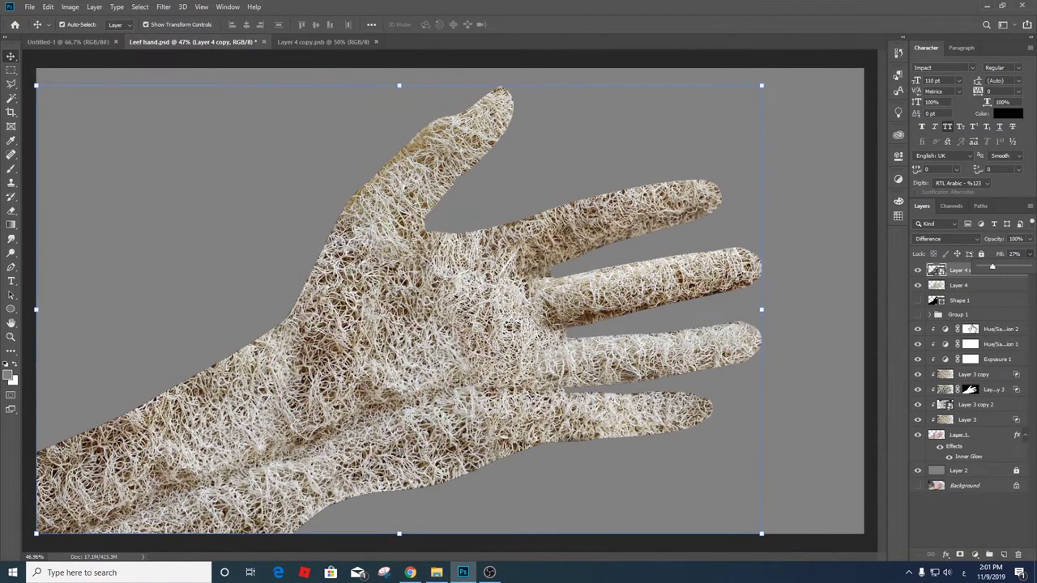
pyautogui.moveTo(989, 438)
pyautogui.mouseDown()
pyautogui.moveTo(1005, 270)
pyautogui.moveTo(1032, 273)
pyautogui.mouseUp()
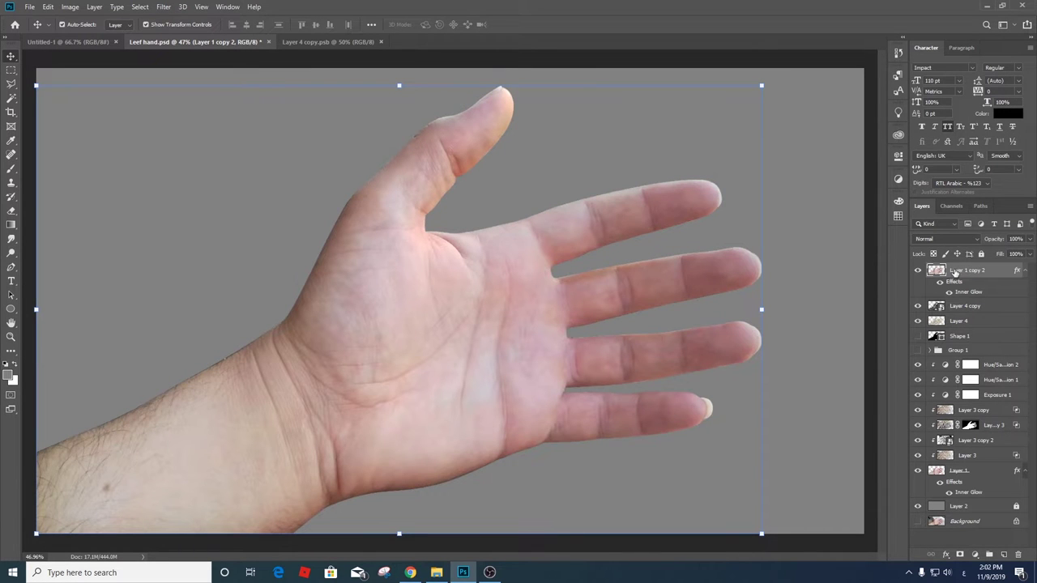
# - Clear the glow from Layer 1 copy 2, convert it to a smart object, and add Black & White inside it
pyautogui.rightClick(970, 274)
pyautogui.click(891, 277)
pyautogui.rightClick(984, 274)
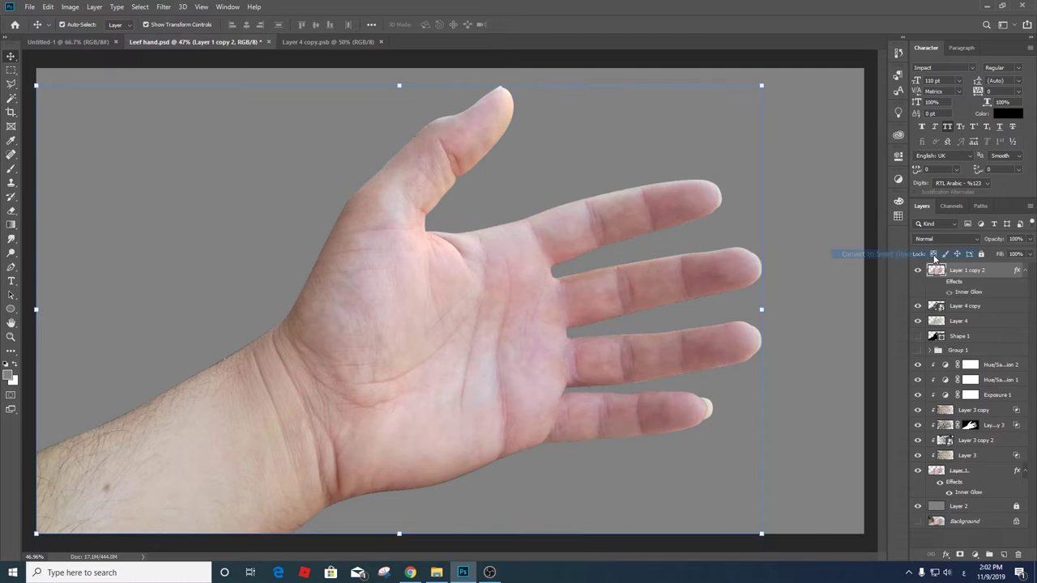
pyautogui.click(891, 375)
pyautogui.doubleClick(937, 269)
pyautogui.click(974, 555)
pyautogui.click(983, 465)
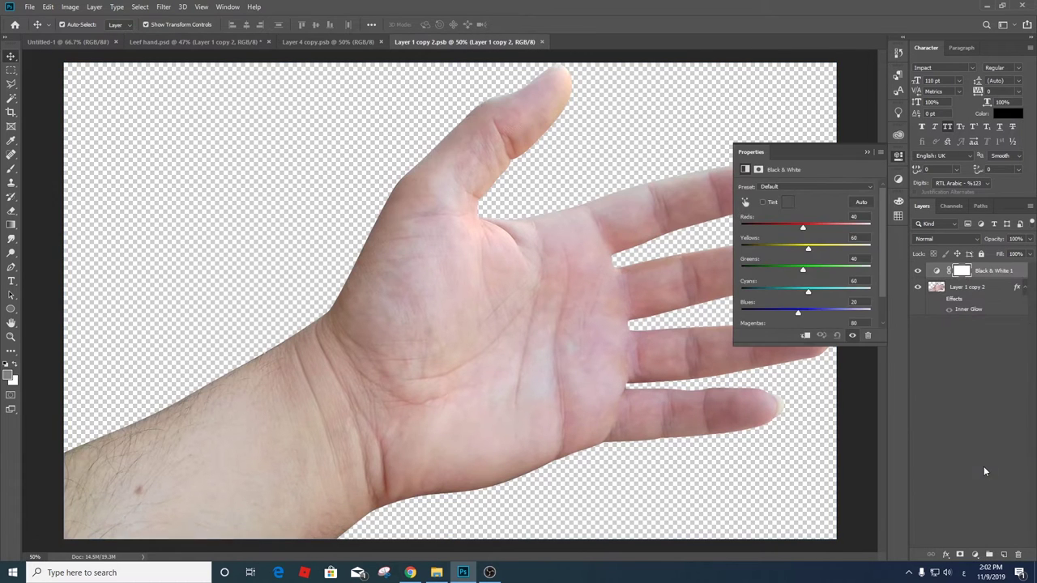
# - Add an S-shaped Curves adjustment for contrast, then close the smart object back to Leef hand.psd
pyautogui.click(975, 555)
pyautogui.click(949, 396)
pyautogui.moveTo(867, 325); pyautogui.dragTo(851, 324)
pyautogui.moveTo(763, 325); pyautogui.dragTo(776, 324)
pyautogui.moveTo(801, 283); pyautogui.dragTo(806, 295)
pyautogui.moveTo(833, 247); pyautogui.dragTo(840, 229)
pyautogui.moveTo(805, 295); pyautogui.dragTo(811, 303)
pyautogui.moveTo(825, 266); pyautogui.dragTo(828, 264)
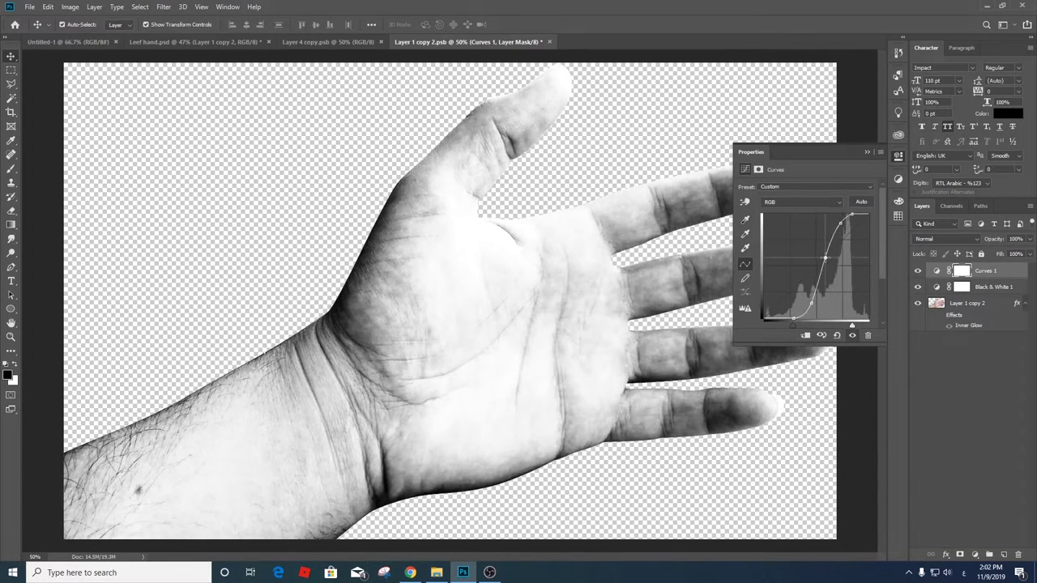
pyautogui.click(975, 380)
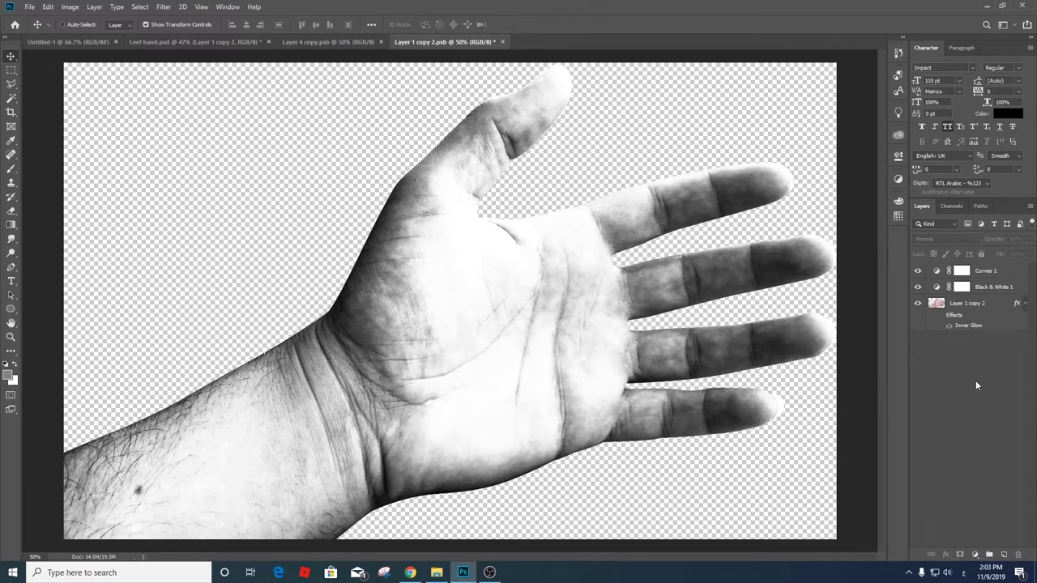
pyautogui.click(351, 42)
pyautogui.click(194, 41)
# - Blend Layer 1 copy 2 in Overlay with fill lowered to about 60%
pyautogui.click(943, 239)
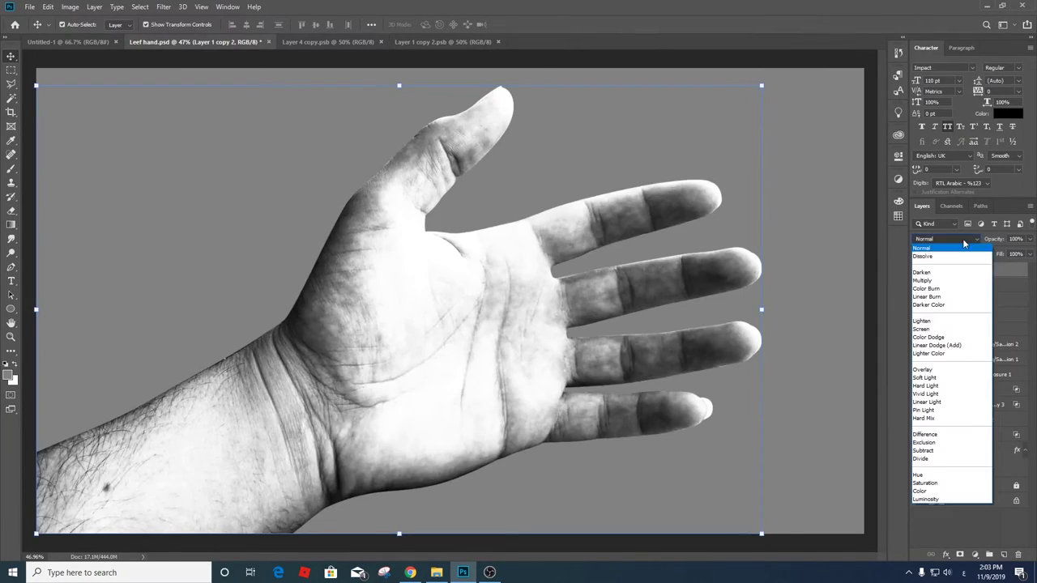
pyautogui.click(951, 378)
pyautogui.scroll(1, 924, 240)
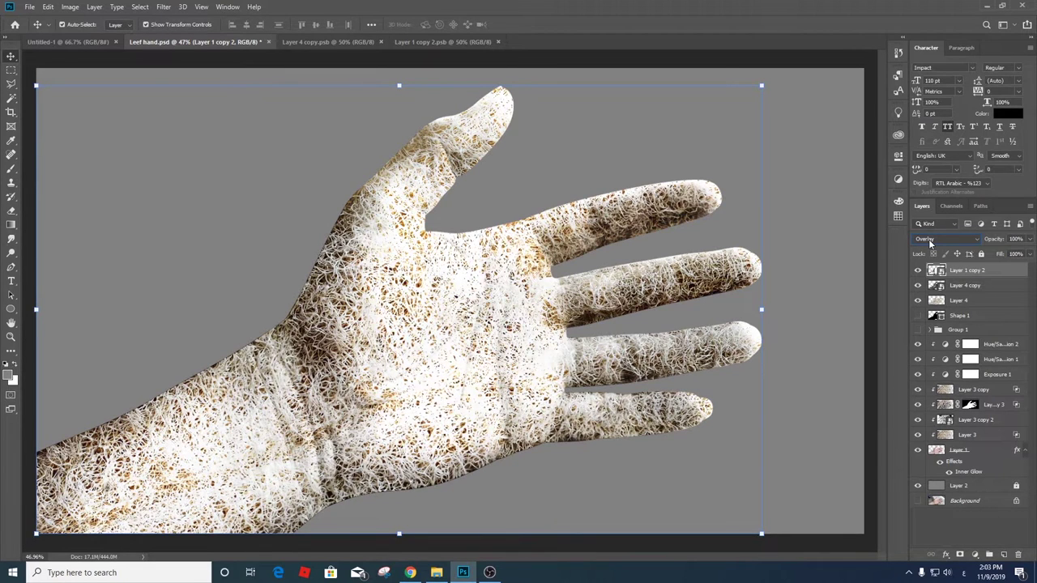
pyautogui.moveTo(1029, 254); pyautogui.dragTo(1008, 267)
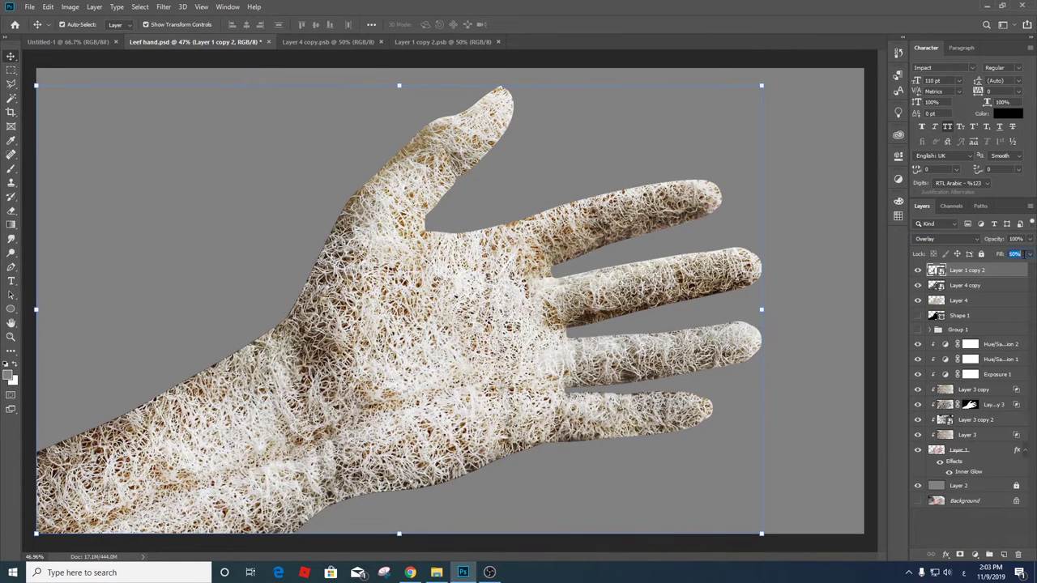
# - Duplicate Layer 1 below the textures, group the texture layers as Group 2, and set it to Soft Light
pyautogui.moveTo(976, 451); pyautogui.dragTo(992, 308)
pyautogui.click(975, 287)
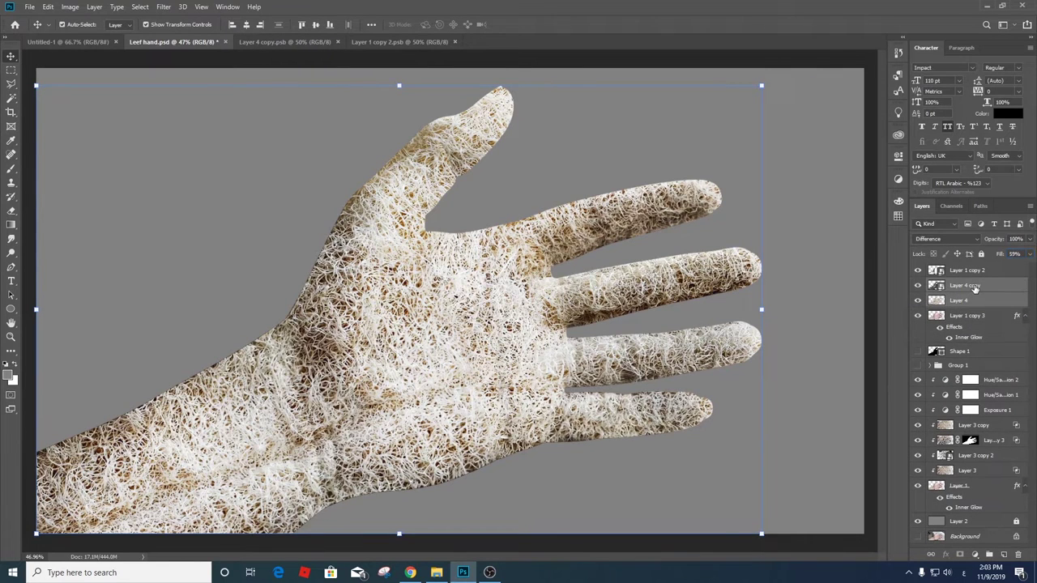
pyautogui.hotkey('ctrl', 'g')
pyautogui.click(944, 239)
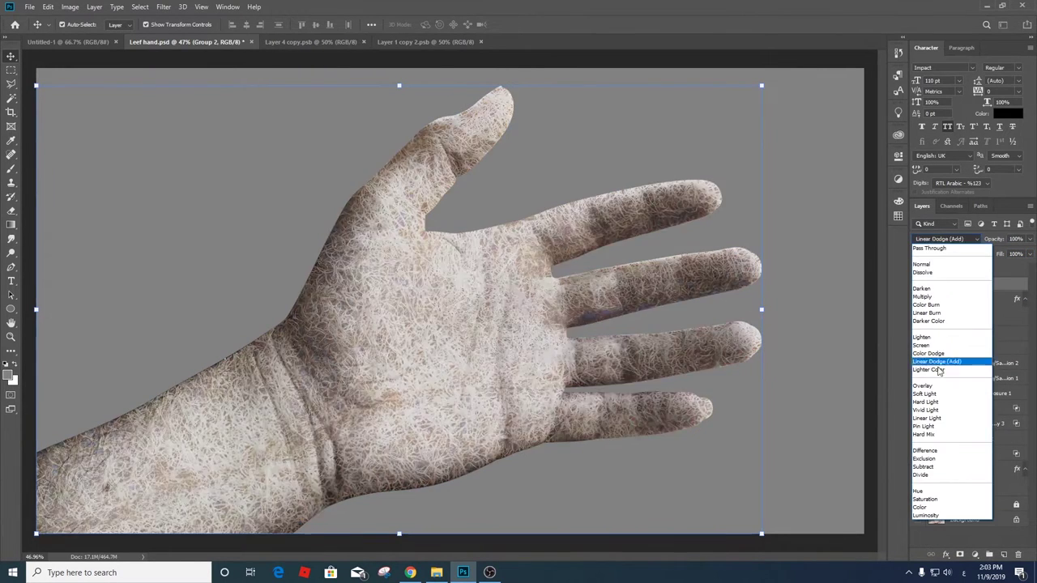
pyautogui.click(935, 385)
pyautogui.press('Down')
pyautogui.press('Down')
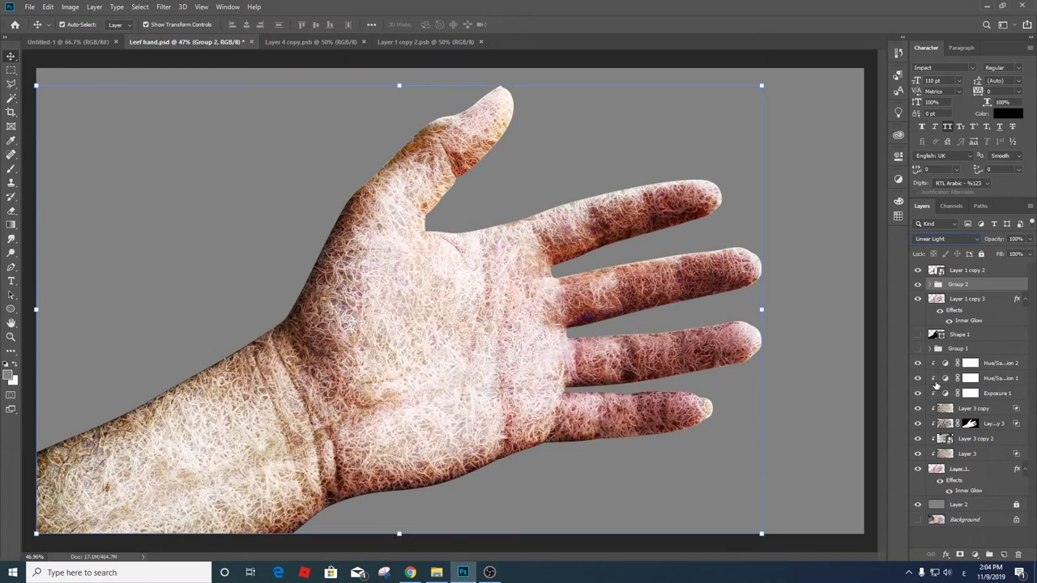
pyautogui.press('Down')
pyautogui.press('Down')
pyautogui.press('Down')
pyautogui.press('Down')
pyautogui.press('Down')
pyautogui.press('Down')
pyautogui.press('Down')
pyautogui.press('Down')
pyautogui.press('Down')
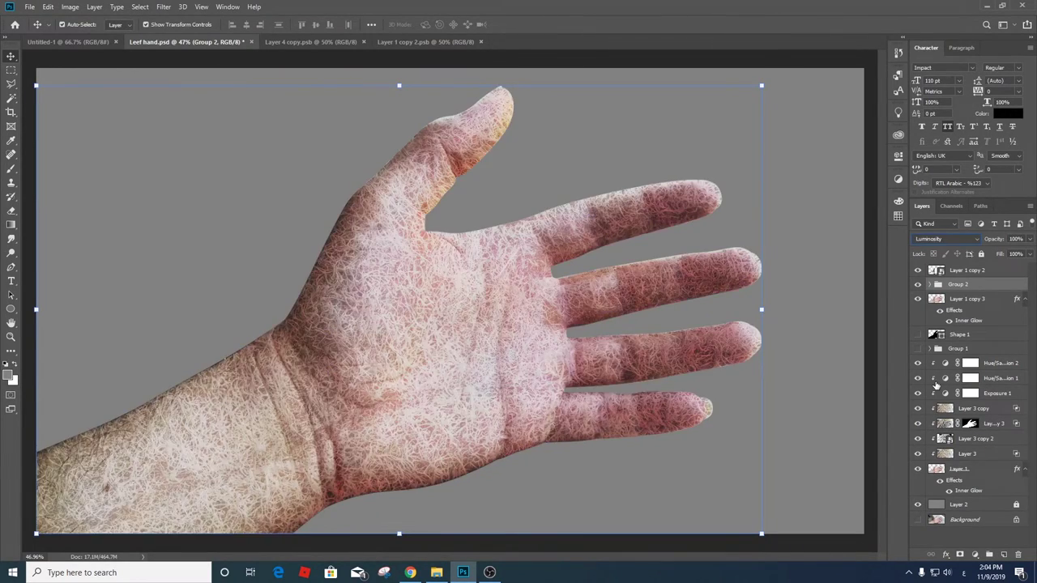
pyautogui.press('Up')
pyautogui.press('Up')
pyautogui.press('Up')
pyautogui.press('Up')
pyautogui.press('Up')
pyautogui.press('Up')
pyautogui.press('Up')
pyautogui.press('Up')
pyautogui.press('Up')
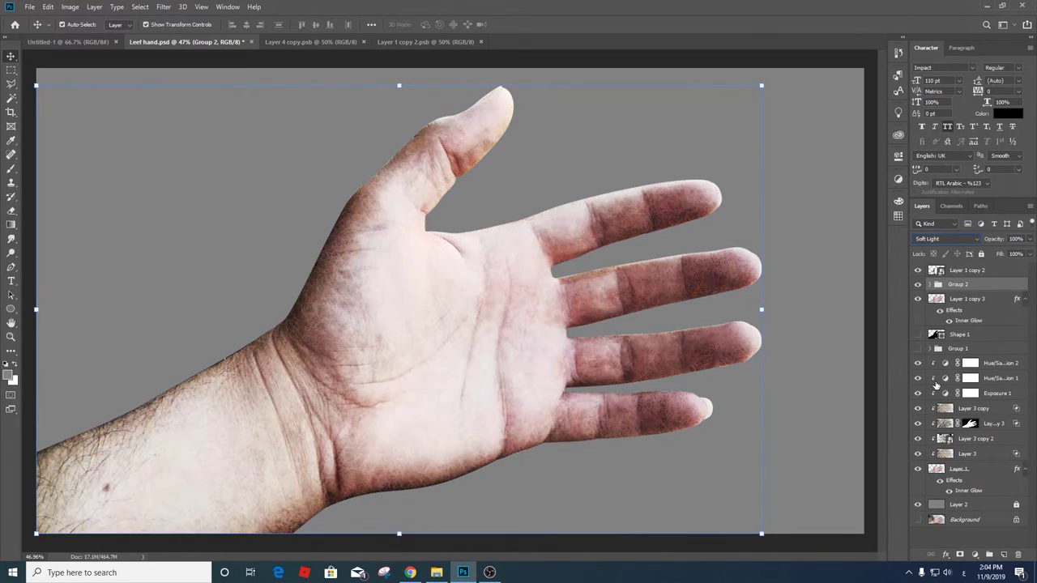
# - Compare looks by hiding the top hand copy and the flaky-skin texture in Group 2
pyautogui.click(918, 270)
pyautogui.click(918, 269)
pyautogui.click(918, 270)
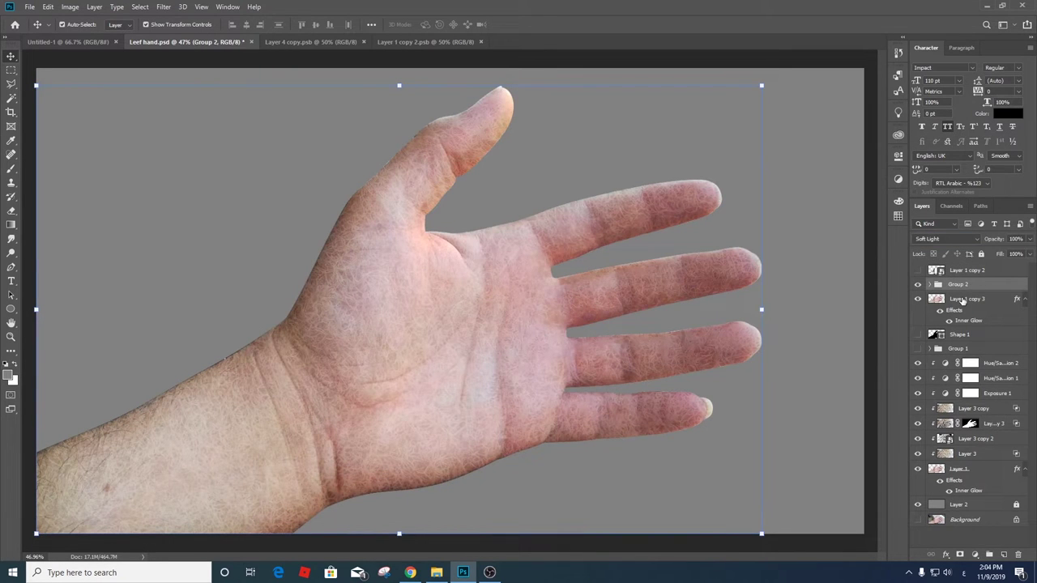
pyautogui.click(963, 300)
pyautogui.click(966, 285)
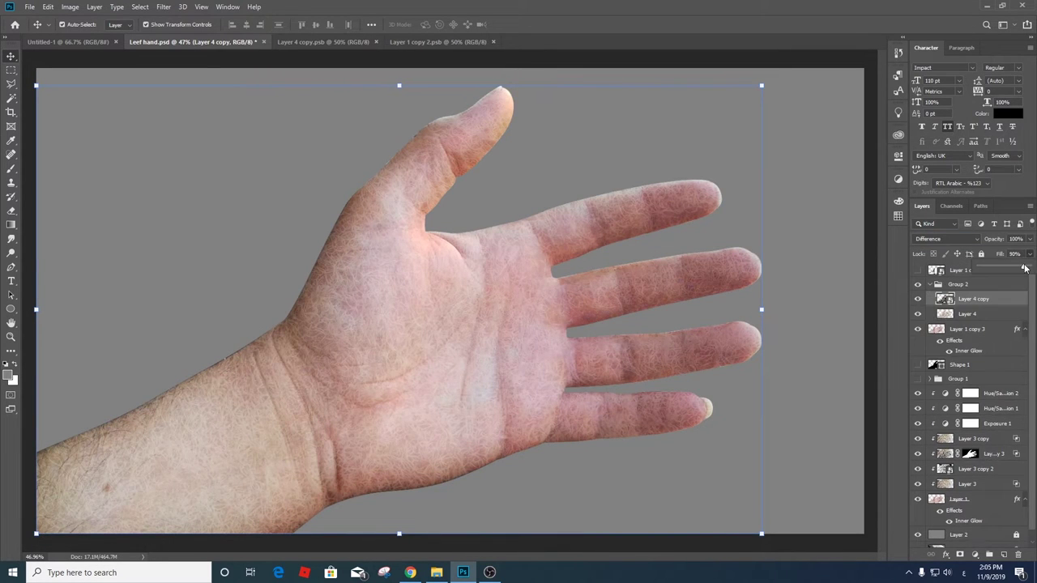
pyautogui.click(918, 284)
pyautogui.click(929, 284)
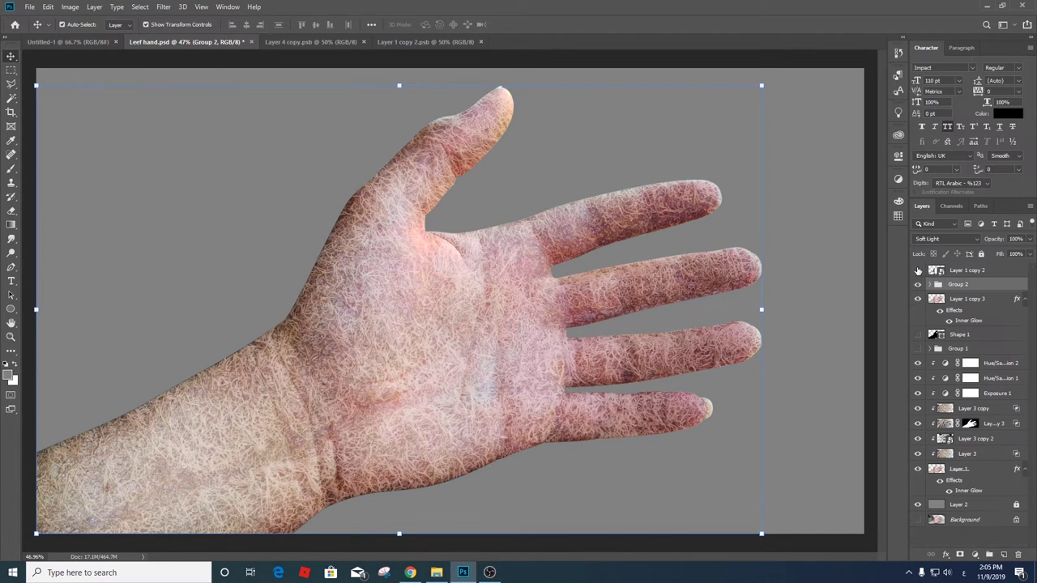
# - Show the top hand copy again and duplicate Layer 4 copy, viewing the new copy alone
pyautogui.click(917, 270)
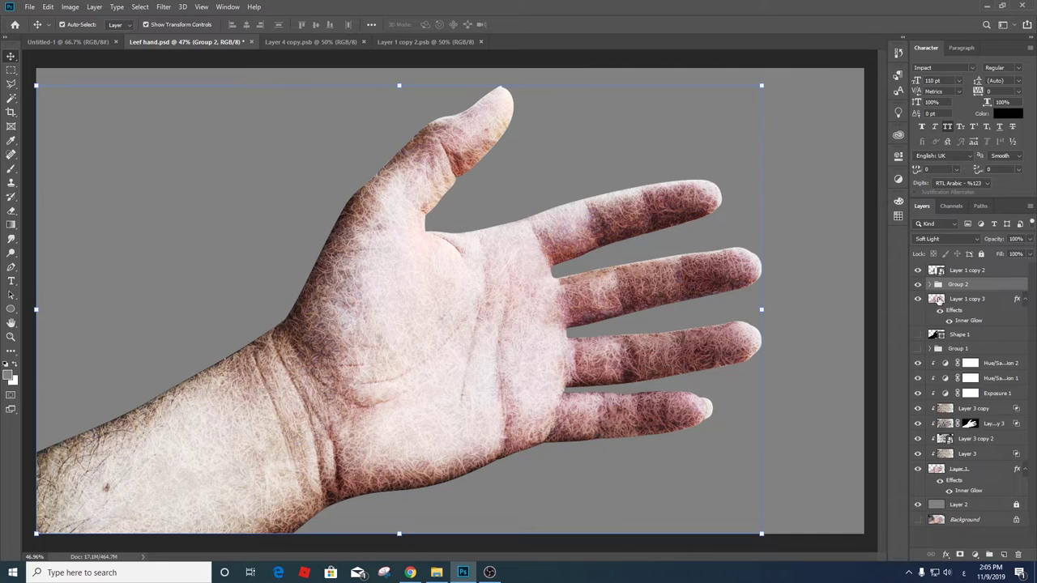
pyautogui.click(928, 284)
pyautogui.click(988, 299)
pyautogui.hotkey('ctrl', 'j')
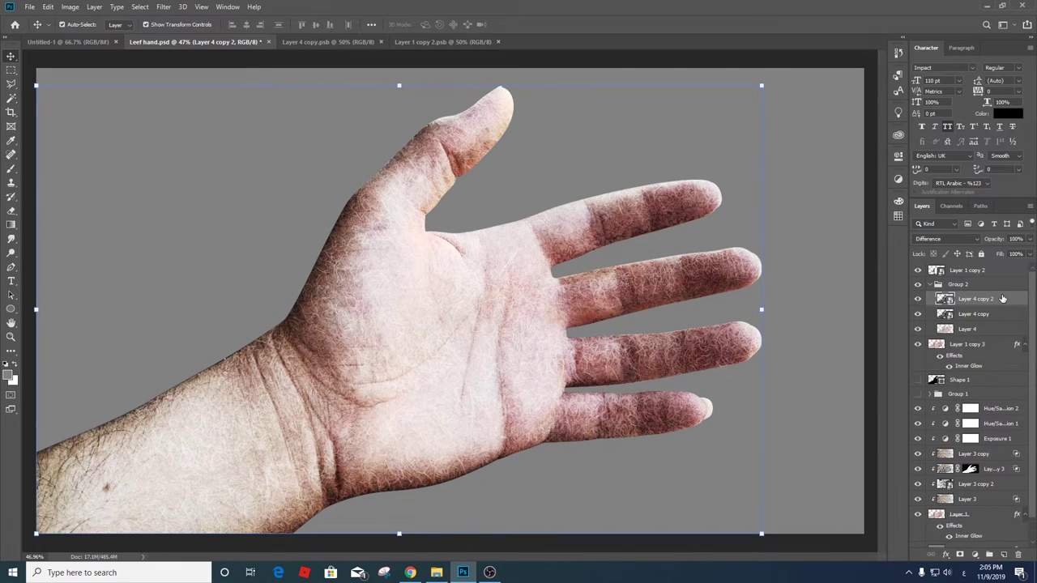
pyautogui.keyDown('alt'); pyautogui.click(918, 300); pyautogui.keyUp('alt')
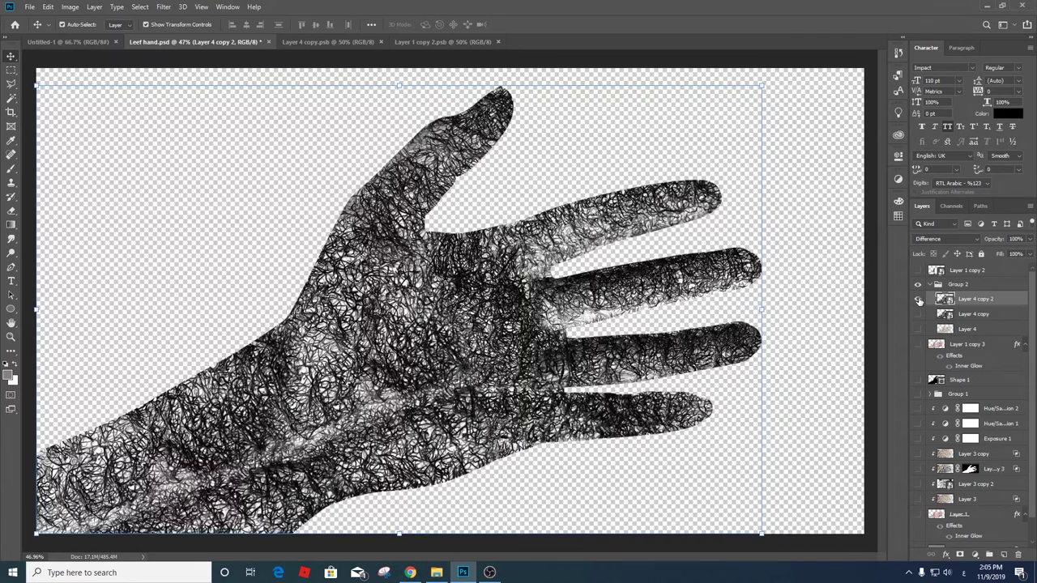
# - Set Layer 4 copy 2's Blend If white slider to 38, move it below Layer 4, and reshow all layers
pyautogui.doubleClick(1013, 299)
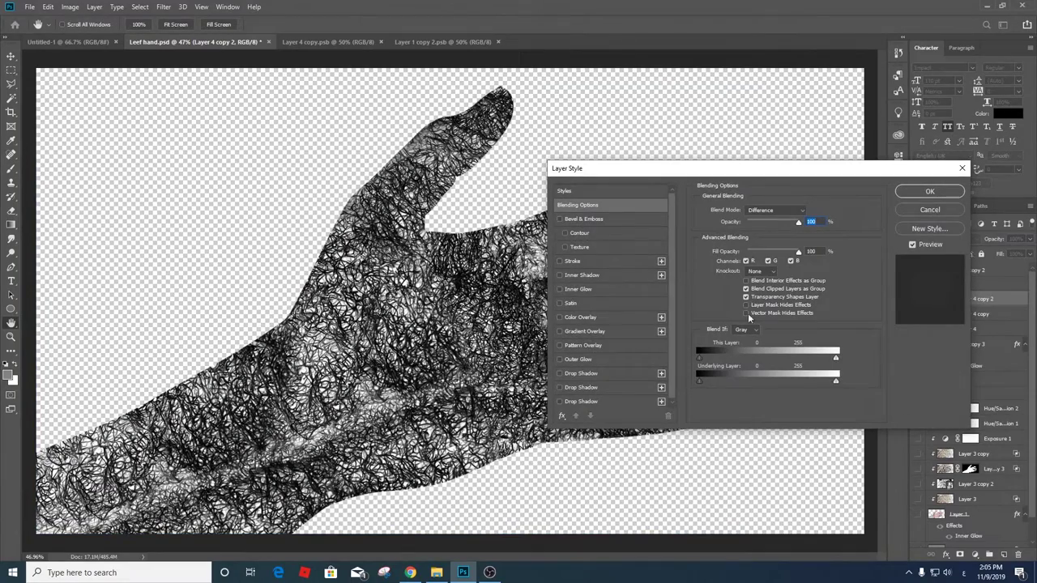
pyautogui.moveTo(784, 362)
pyautogui.mouseDown()
pyautogui.moveTo(698, 362)
pyautogui.moveTo(716, 380)
pyautogui.mouseUp()
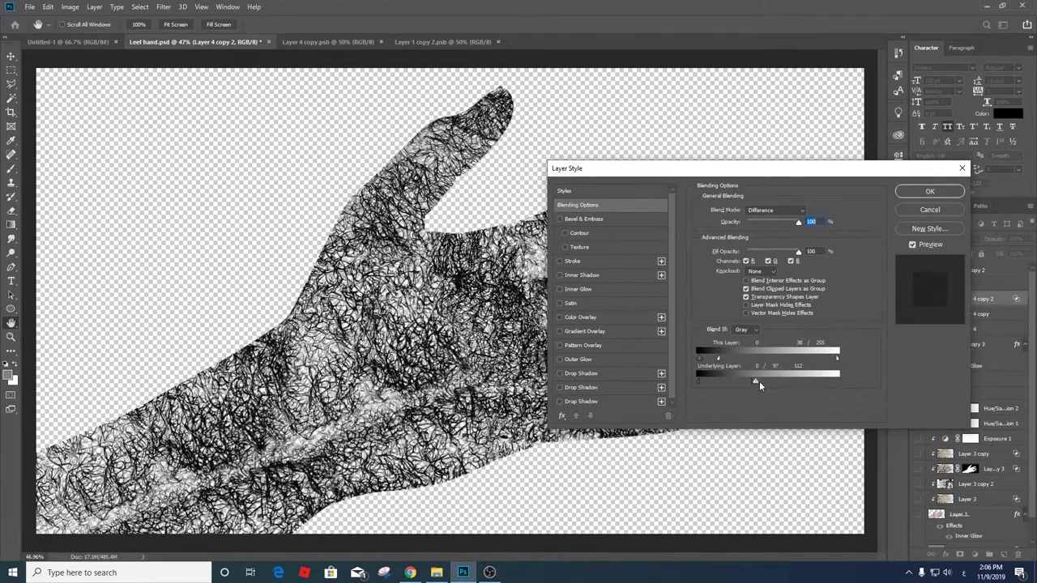
pyautogui.click(929, 191)
pyautogui.moveTo(976, 314); pyautogui.dragTo(990, 329)
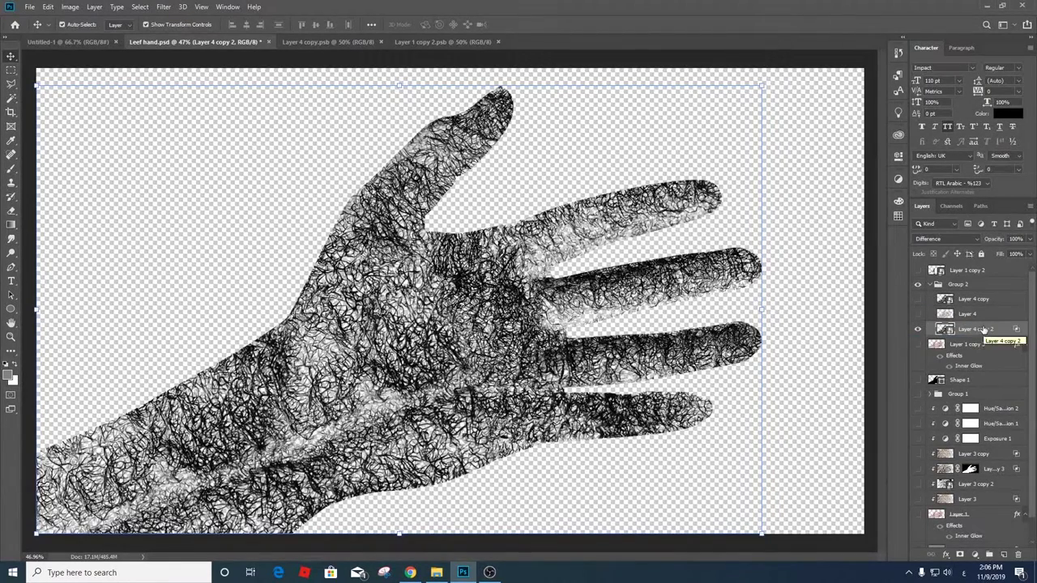
pyautogui.keyDown('alt'); pyautogui.click(917, 328); pyautogui.keyUp('alt')
# - Clip Layer 4 onto the texture copy, blend Layer 4 copy in Soft Light, and duplicate it
pyautogui.keyDown('alt'); pyautogui.click(981, 320); pyautogui.keyUp('alt')
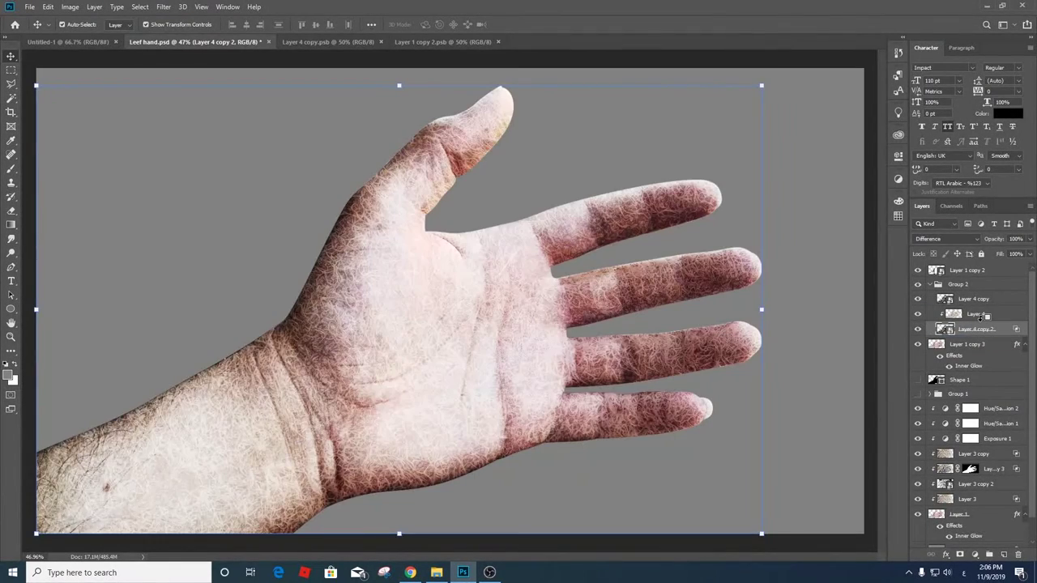
pyautogui.click(980, 298)
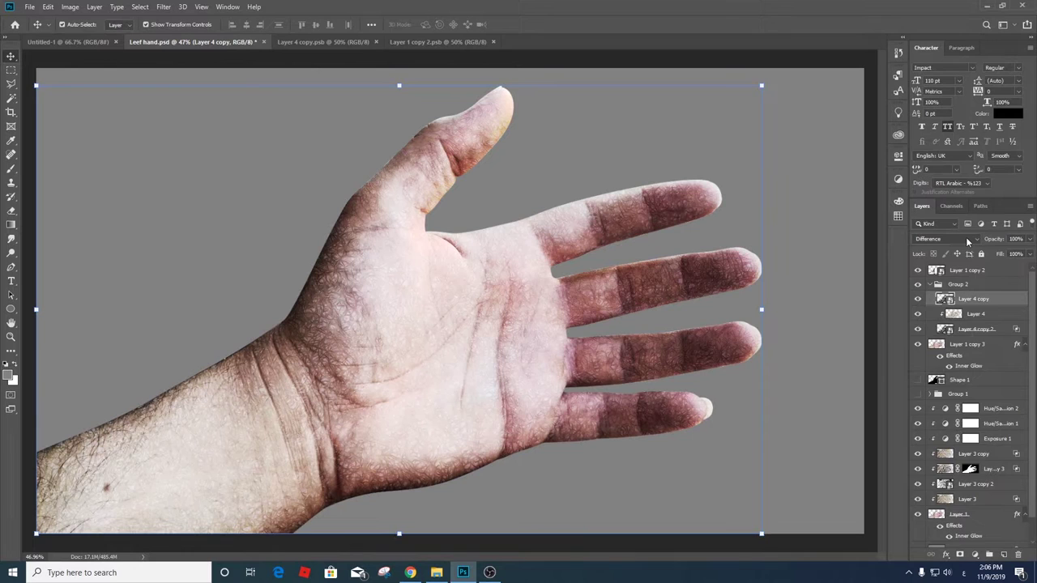
pyautogui.click(964, 238)
pyautogui.click(957, 378)
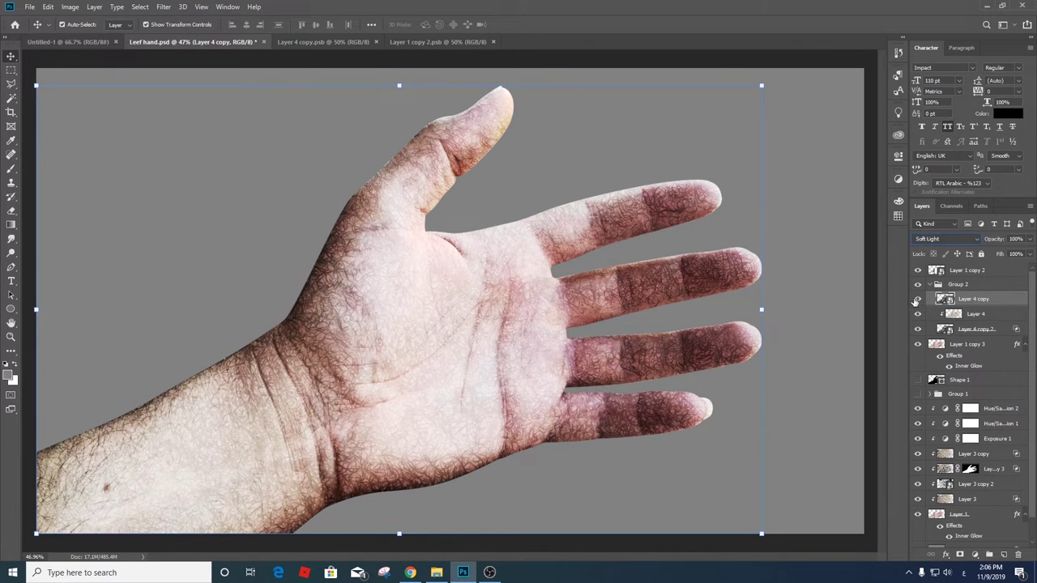
pyautogui.hotkey('ctrl', 'j')
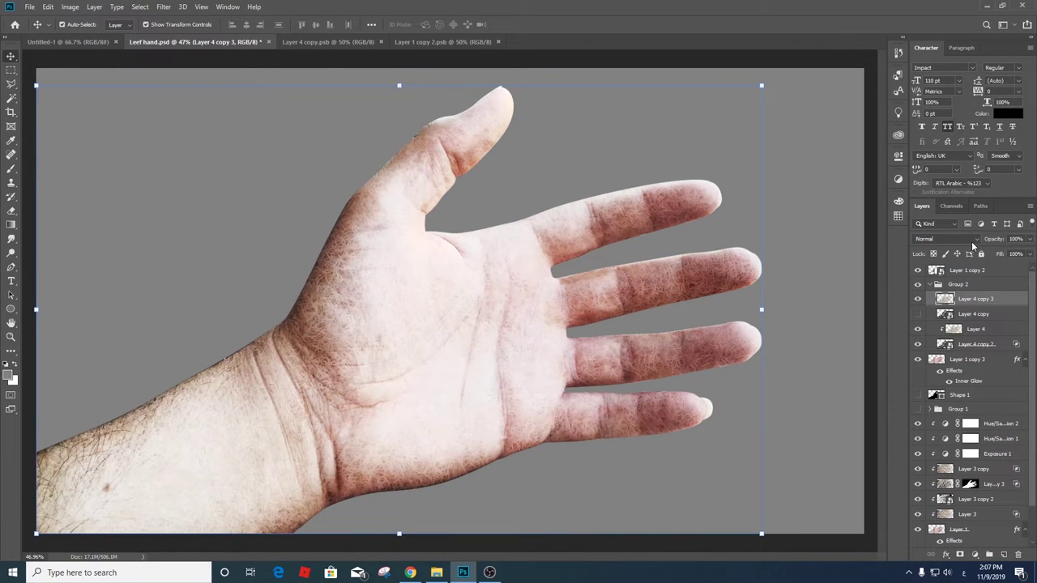
# - Set Group 2 to Normal blending and hide Layer 4 and Layer 1 copy 2 to compare
pyautogui.click(958, 284)
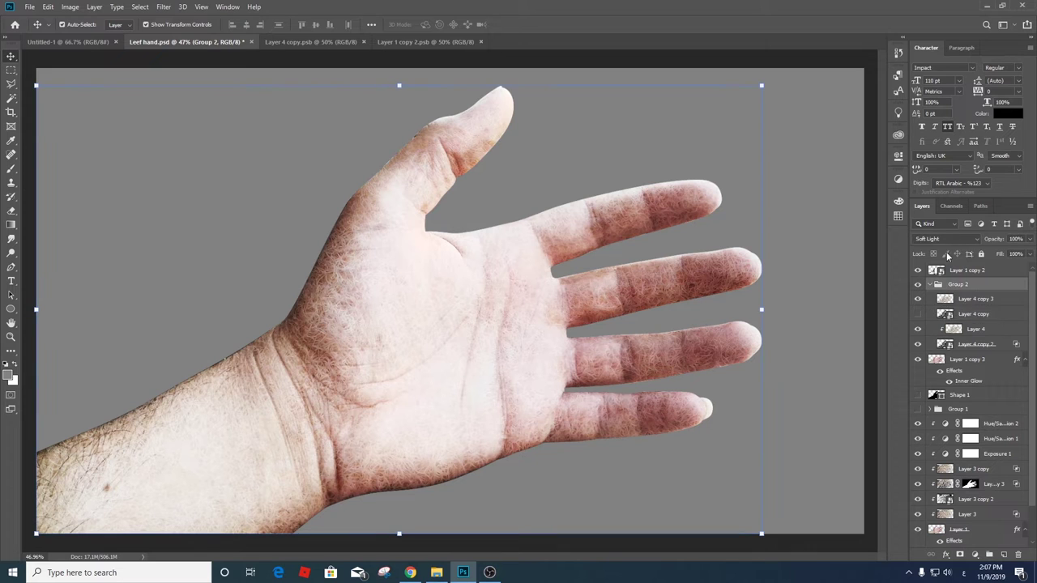
pyautogui.click(946, 238)
pyautogui.click(946, 238)
pyautogui.click(917, 332)
pyautogui.click(918, 269)
# - Group the old hand layers from Hue/Saturation 2 down to Layer 1 into Group 3
pyautogui.click(917, 269)
pyautogui.click(917, 270)
pyautogui.click(1004, 429)
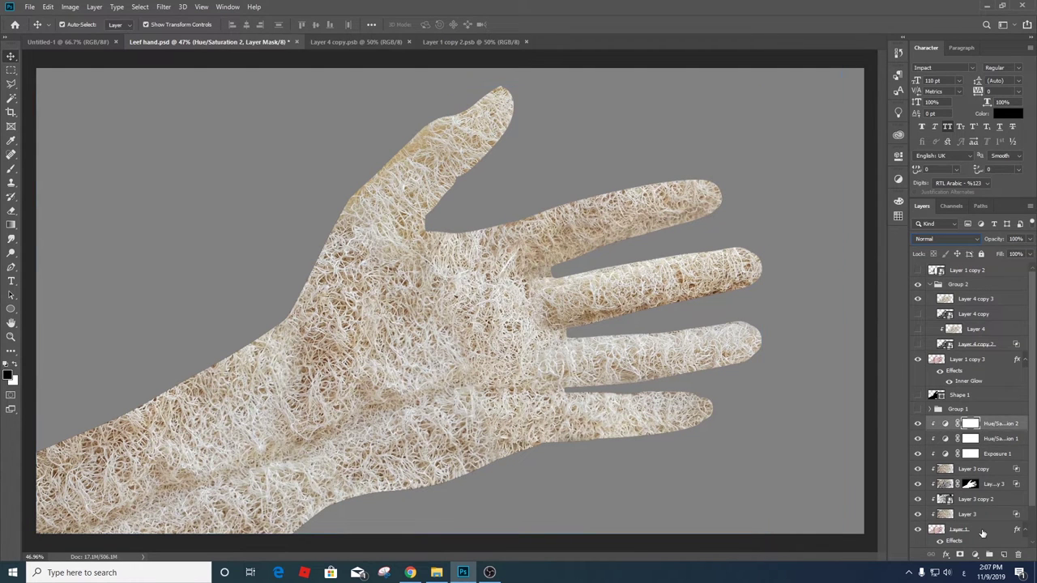
pyautogui.keyDown('shift'); pyautogui.click(996, 529); pyautogui.keyUp('shift')
pyautogui.hotkey('ctrl', 'g')
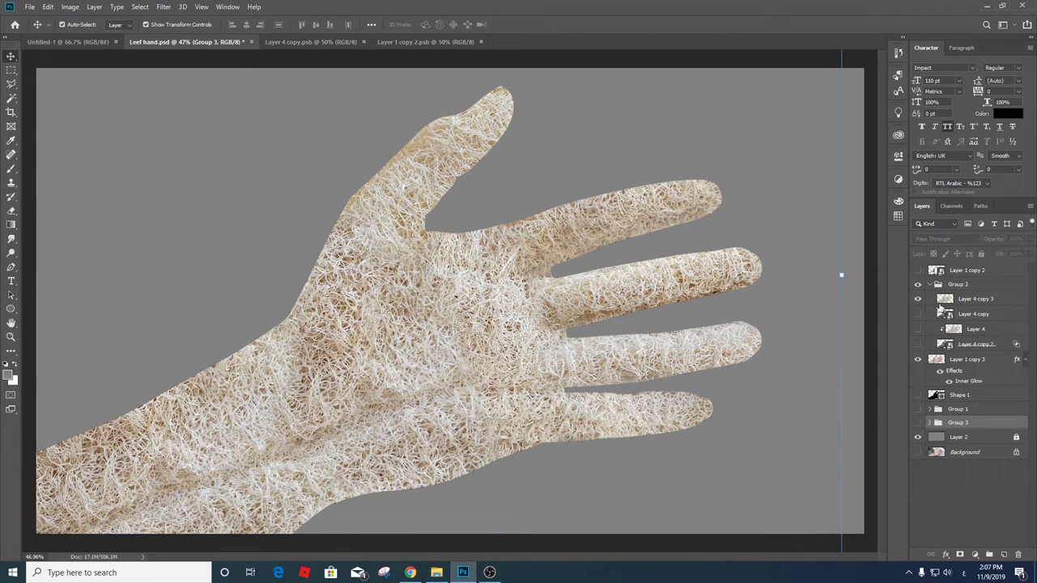
# - Move Layer 4 copy 3 below Layer 4 copy and make Layer 4 copy visible and selected
pyautogui.click(917, 300)
pyautogui.moveTo(996, 301); pyautogui.dragTo(996, 320)
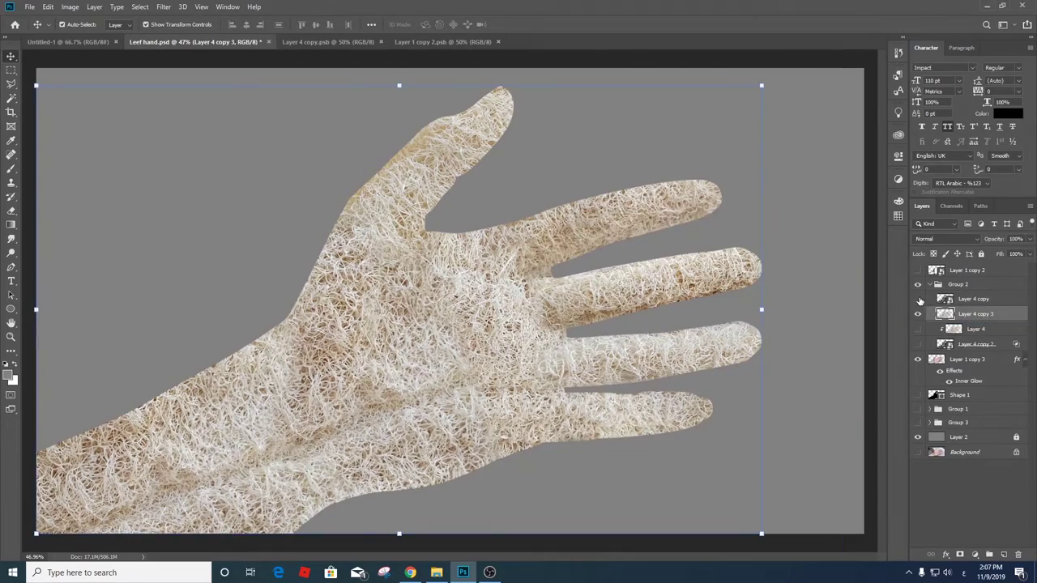
pyautogui.click(918, 299)
pyautogui.click(981, 303)
# - Set Layer 4 copy to Overlay blending, adjust its opacity, and toggle it to compare
pyautogui.click(946, 238)
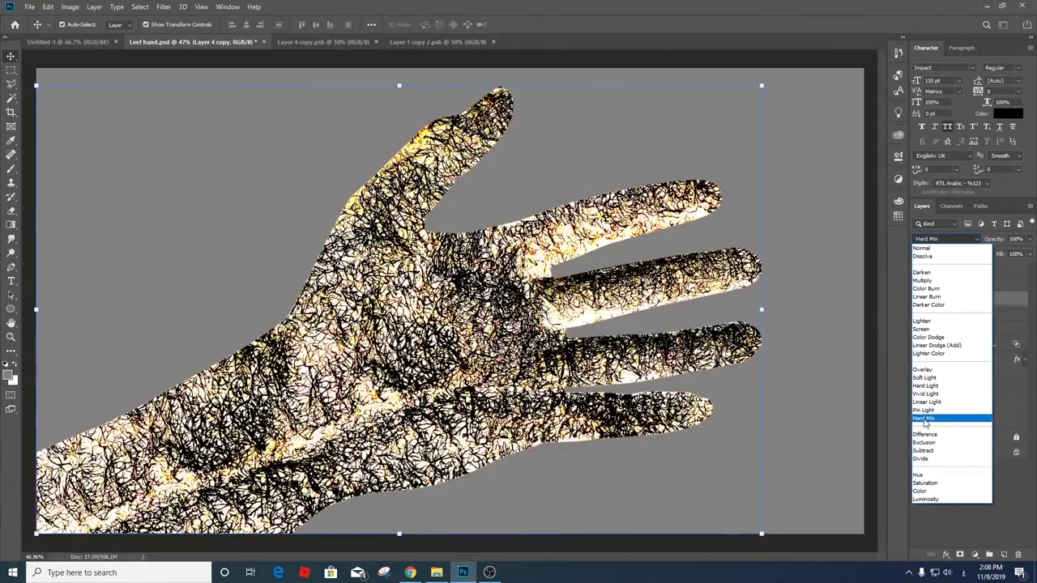
pyautogui.click(1010, 298)
pyautogui.click(946, 239)
pyautogui.click(938, 364)
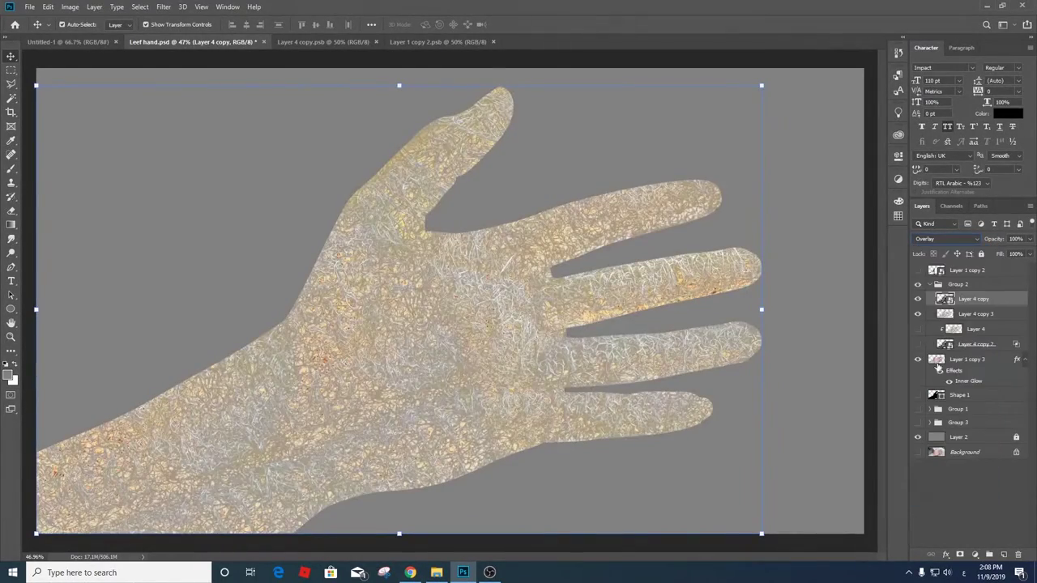
pyautogui.moveTo(1030, 240); pyautogui.dragTo(973, 252)
pyautogui.click(917, 299)
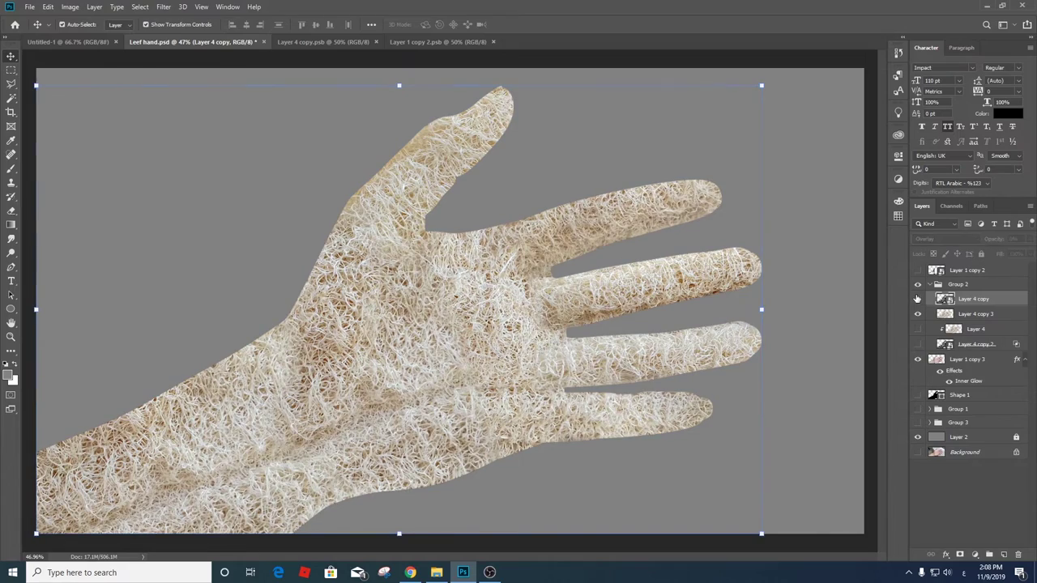
pyautogui.click(918, 299)
pyautogui.click(918, 299)
pyautogui.click(918, 299)
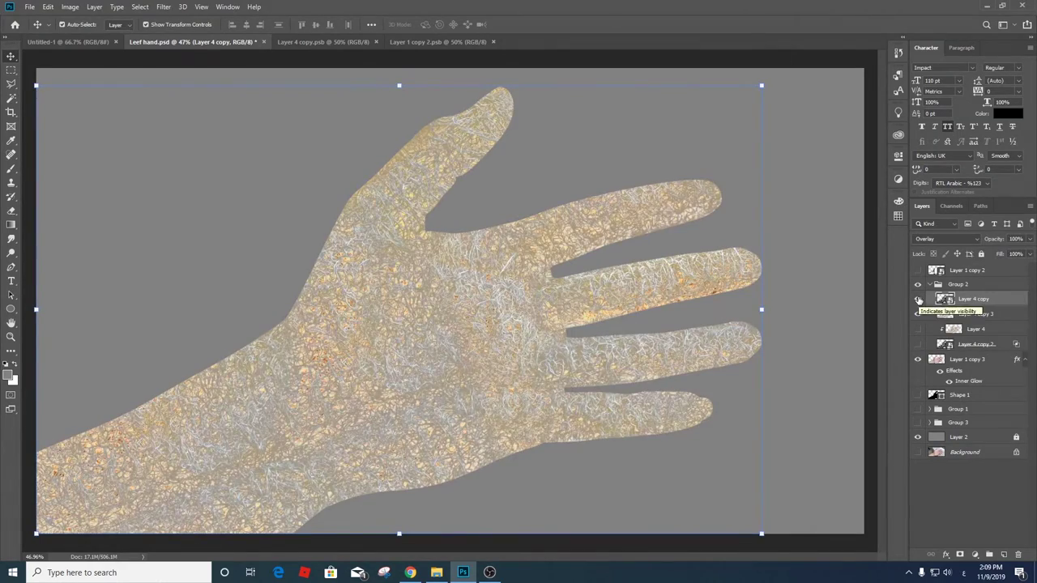
# - Inside the Layer 4 copy smart object, hide Invert 1, enable Curves 1, and steepen its curve
pyautogui.doubleClick(944, 300)
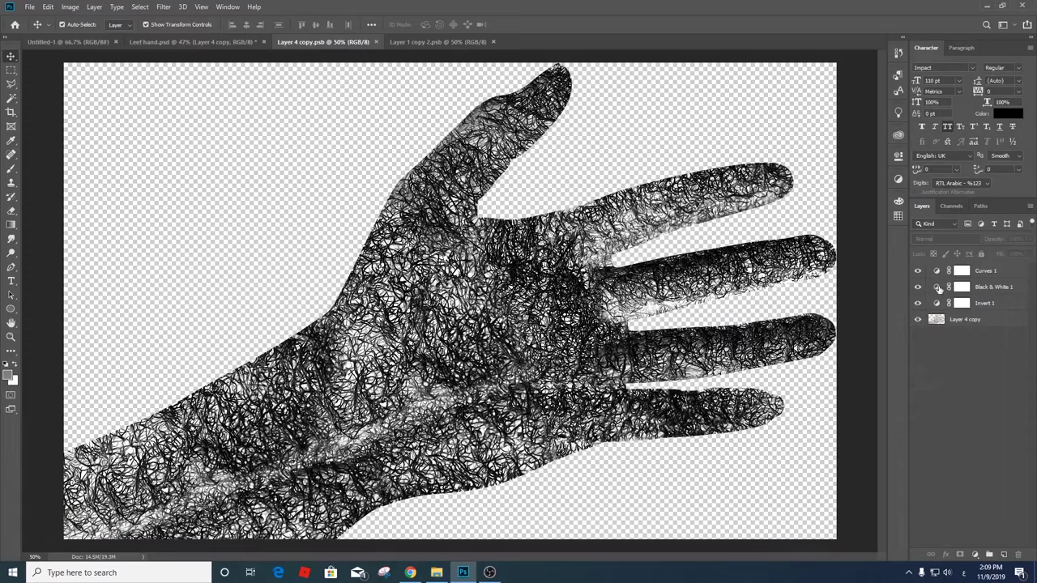
pyautogui.click(937, 287)
pyautogui.click(918, 286)
pyautogui.click(918, 287)
pyautogui.click(916, 303)
pyautogui.click(919, 271)
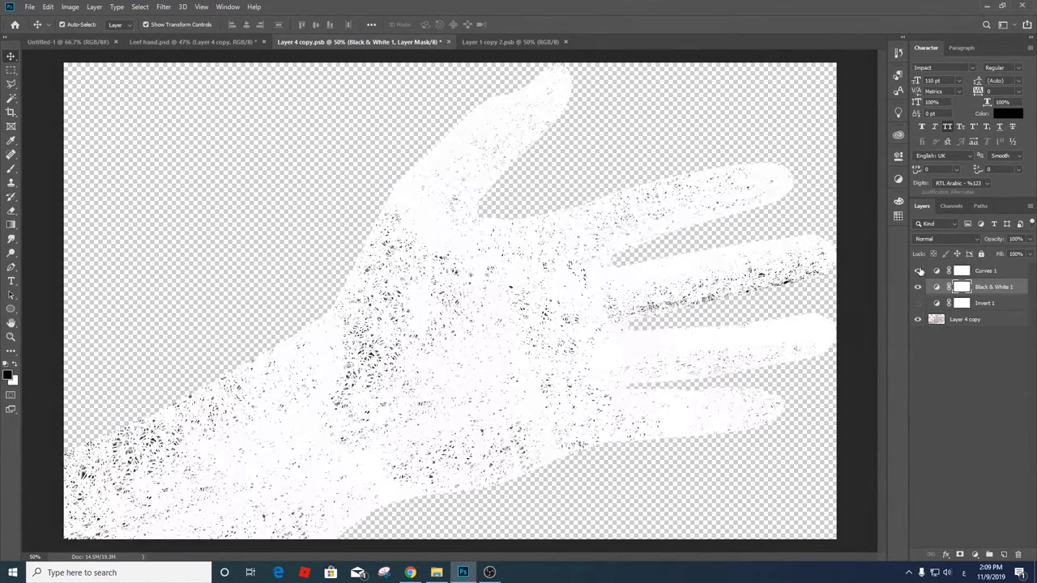
pyautogui.doubleClick(938, 270)
pyautogui.moveTo(832, 222); pyautogui.dragTo(807, 296)
# - Back in Leef hand.psd, set opacity to 53%, move Layer 1 copy 2 into Group 2, and duplicate it
pyautogui.click(219, 40)
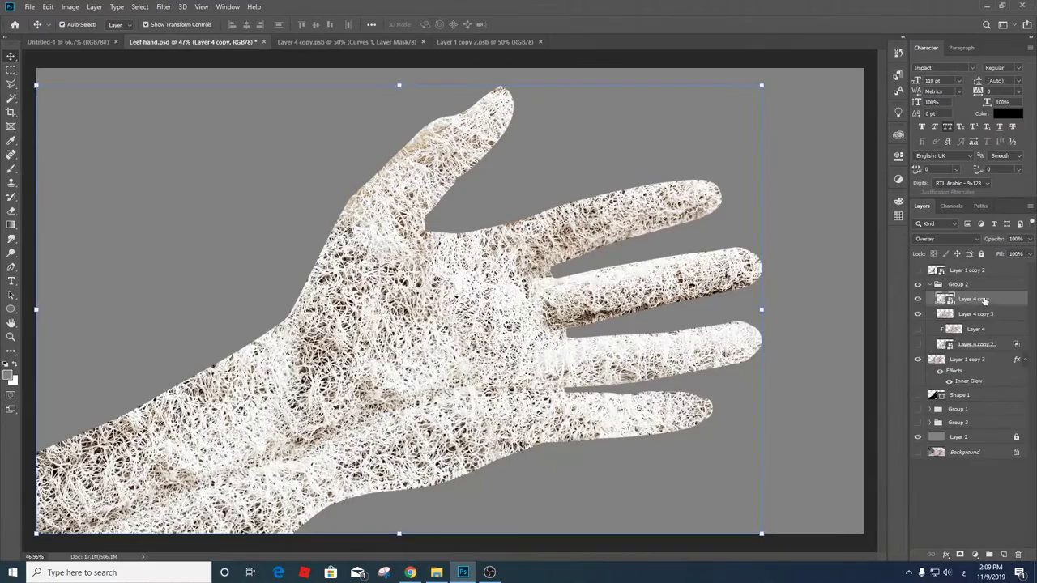
pyautogui.moveTo(997, 251); pyautogui.dragTo(1006, 253)
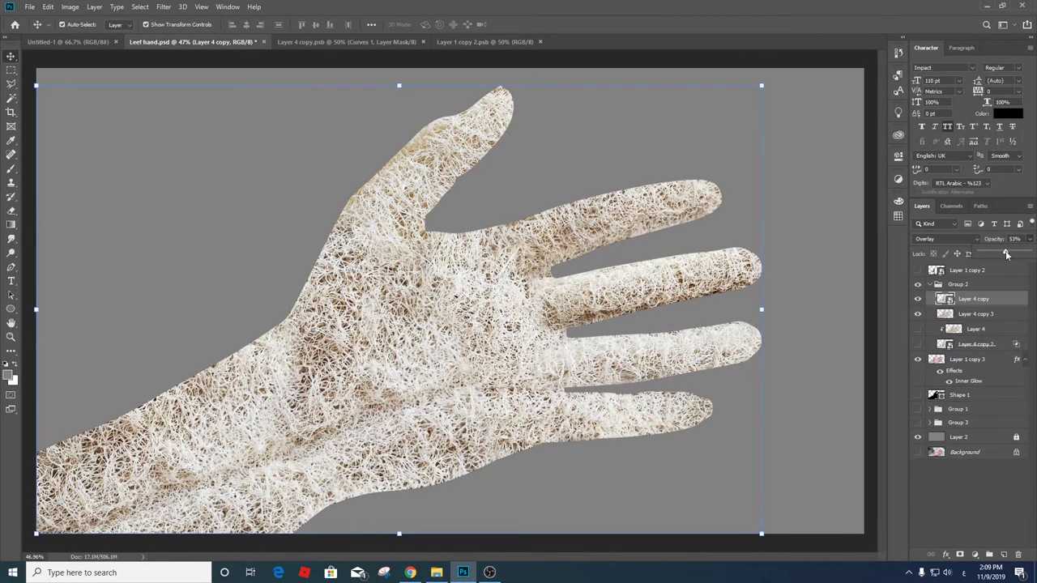
pyautogui.click(918, 270)
pyautogui.moveTo(968, 269)
pyautogui.mouseDown()
pyautogui.moveTo(971, 295)
pyautogui.moveTo(968, 269)
pyautogui.mouseUp()
pyautogui.moveTo(1029, 239); pyautogui.dragTo(989, 254)
pyautogui.click(957, 283)
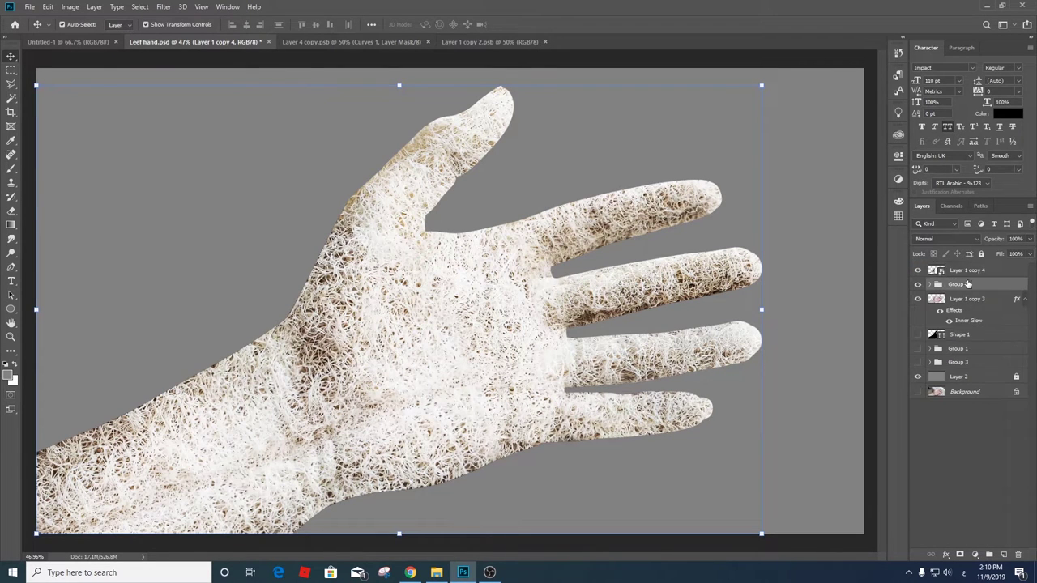
# - Set Group 2 to Overlay at 76% opacity and a layer to Multiply at 85% opacity
pyautogui.click(943, 239)
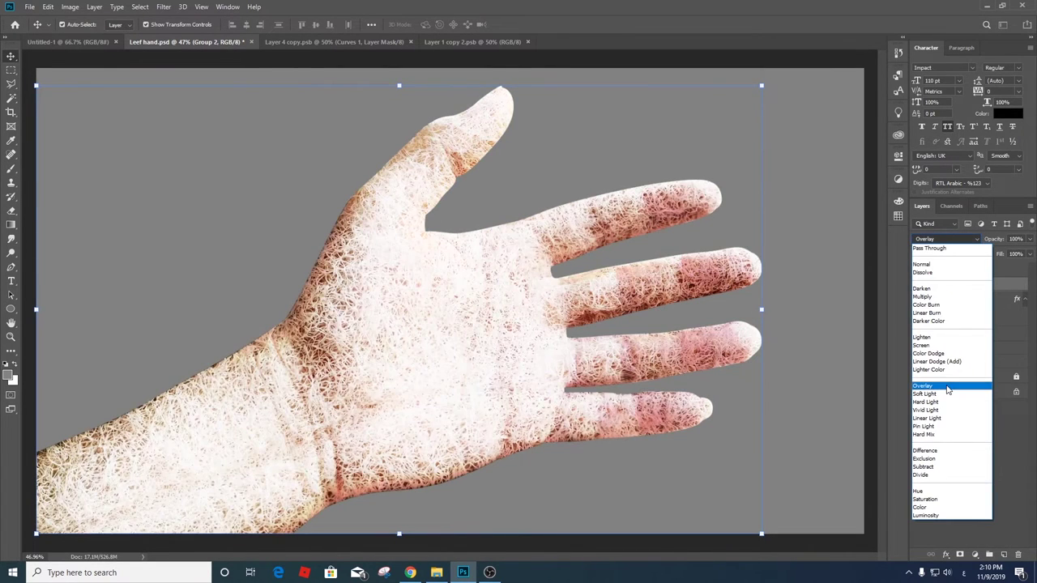
pyautogui.click(947, 390)
pyautogui.moveTo(1028, 239); pyautogui.dragTo(1018, 254)
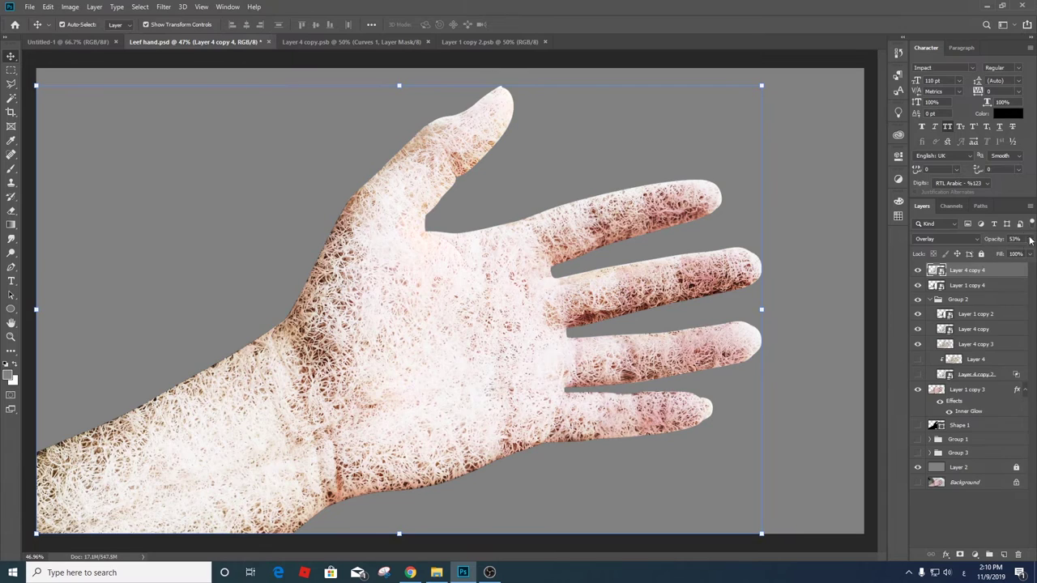
pyautogui.click(946, 239)
pyautogui.click(939, 282)
pyautogui.moveTo(1030, 239); pyautogui.dragTo(982, 307)
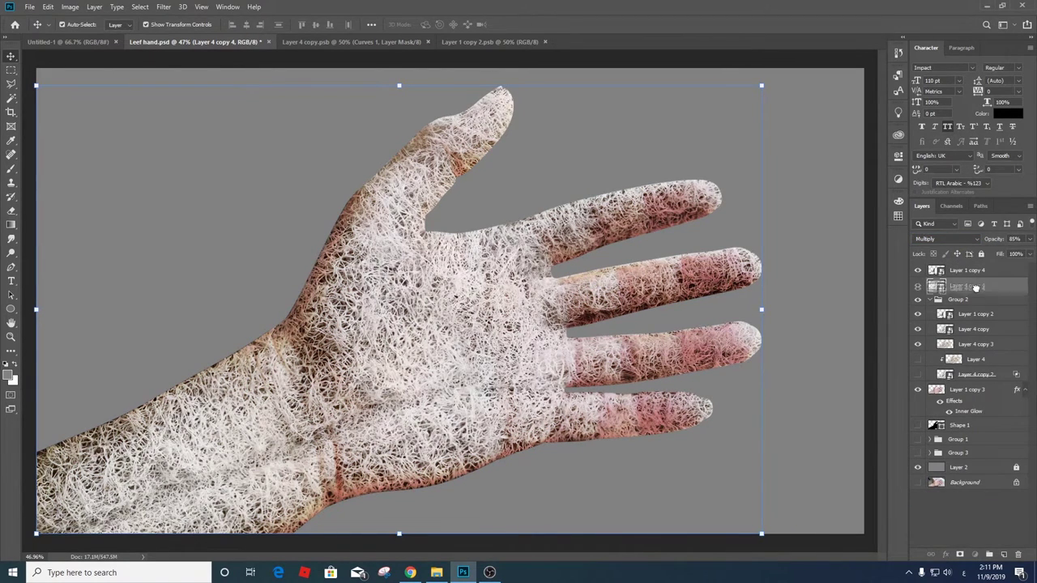
# - Try Normal and Pin Light blend modes on Layer 1 copy 2
pyautogui.click(969, 299)
pyautogui.click(1029, 239)
pyautogui.click(946, 239)
pyautogui.click(950, 246)
pyautogui.click(949, 240)
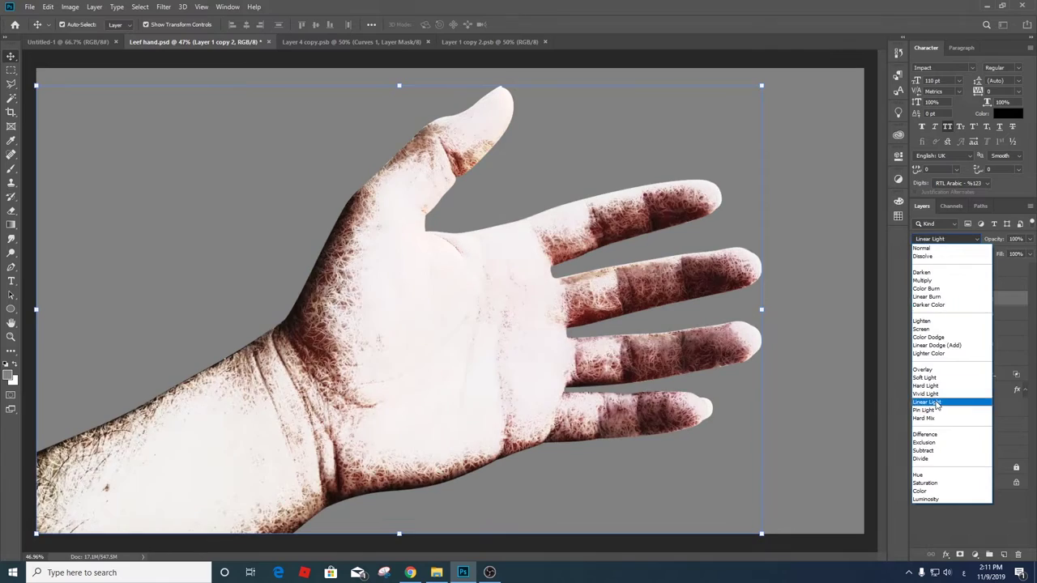
pyautogui.click(931, 409)
# - Cycle Layer 1 copy 2's blend modes to Linear Burn and lower its opacity to 74%
pyautogui.press('Down')
pyautogui.press('Down')
pyautogui.press('Down')
pyautogui.press('Down')
pyautogui.press('Down')
pyautogui.press('Down')
pyautogui.press('Down')
pyautogui.press('Up')
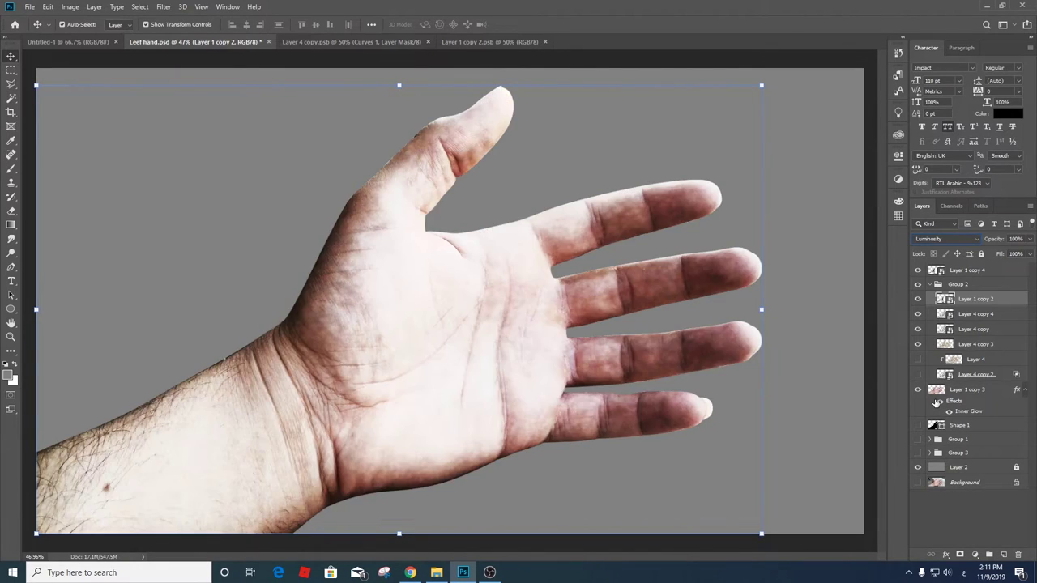
pyautogui.press('Up')
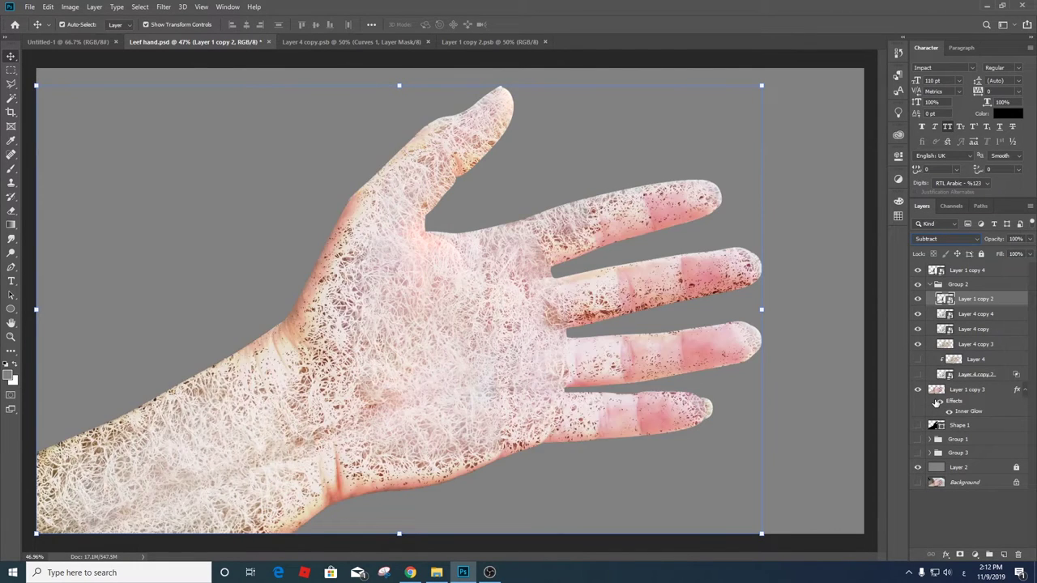
pyautogui.press('Up')
pyautogui.press('Up')
pyautogui.press('Up')
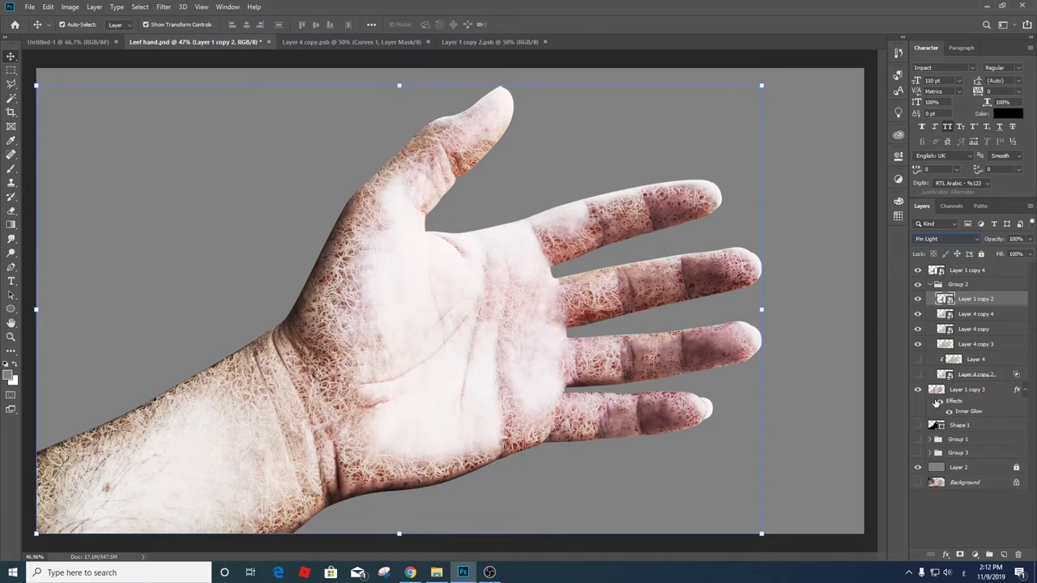
pyautogui.press('Up')
pyautogui.press('Up')
pyautogui.press('Up')
pyautogui.press('Up')
pyautogui.press('Up')
pyautogui.press('Up')
pyautogui.press('Up')
pyautogui.press('Up')
pyautogui.press('Up')
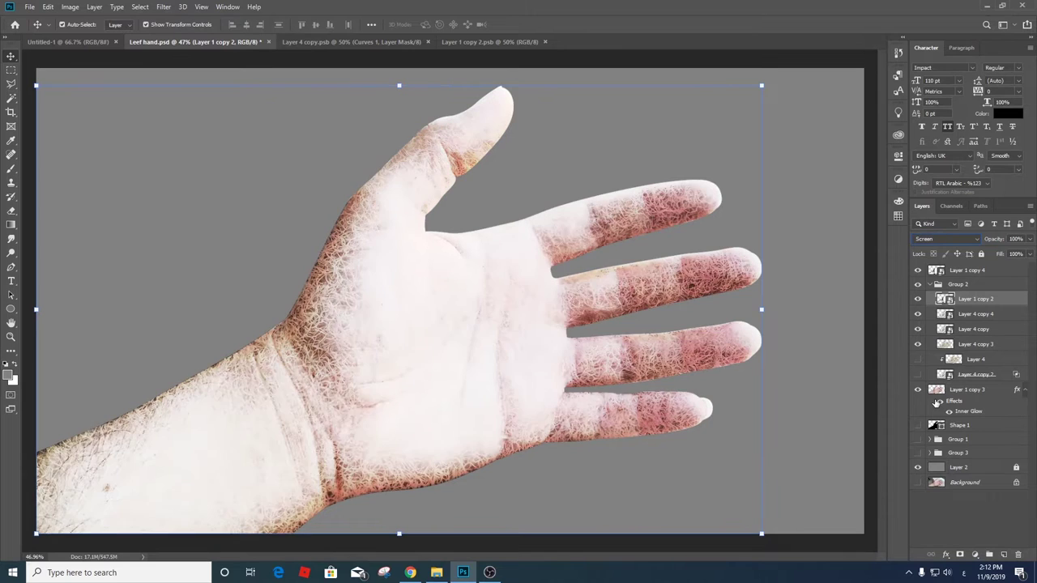
pyautogui.press('Up')
pyautogui.press('Up')
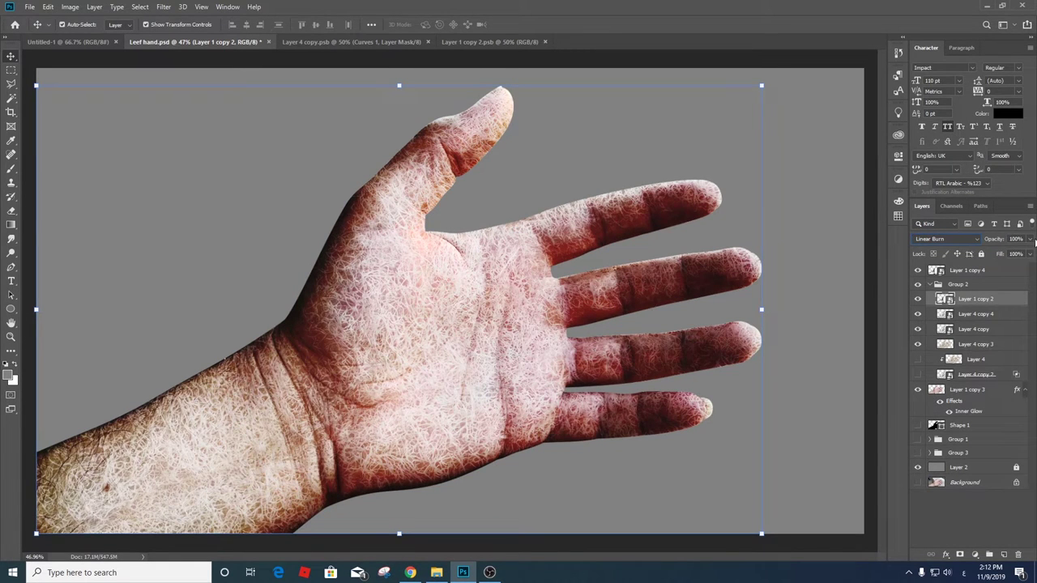
pyautogui.moveTo(1029, 239); pyautogui.dragTo(1017, 254)
# - Duplicate the layer as Layer 1 copy 5, set to Vivid Light at 30% opacity
pyautogui.hotkey('ctrl', 'j')
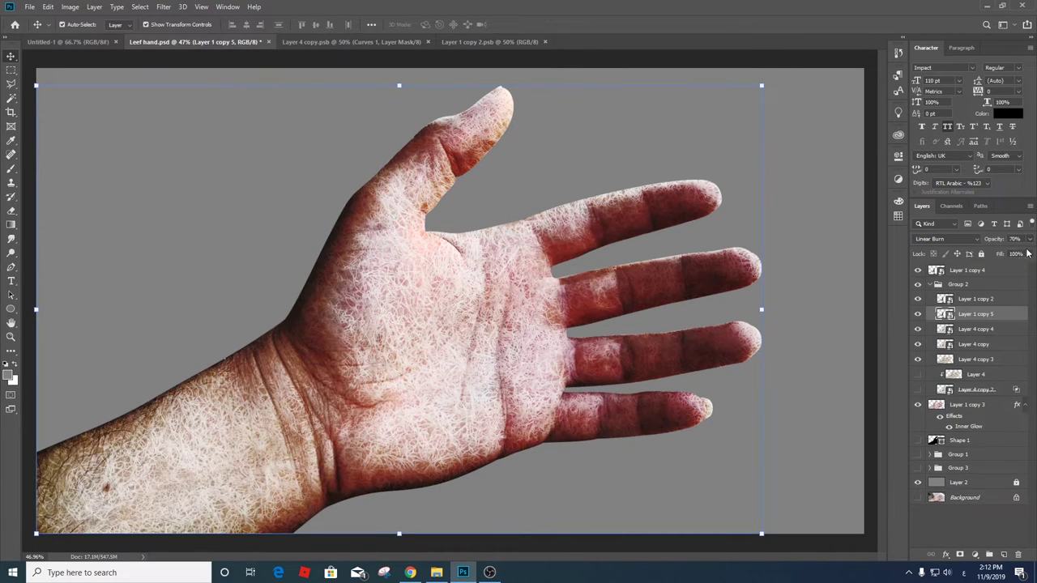
pyautogui.click(978, 239)
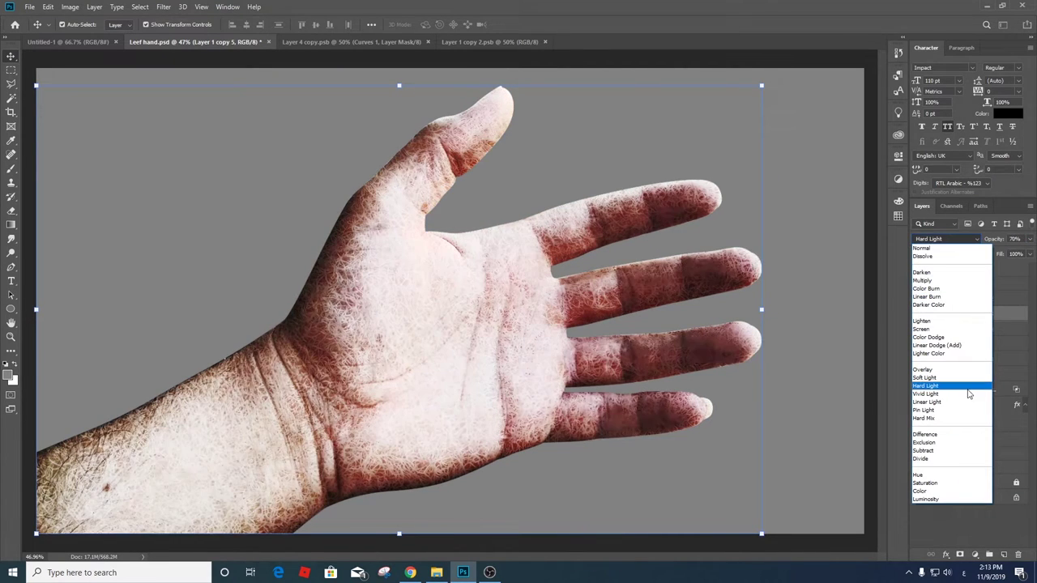
pyautogui.click(945, 395)
pyautogui.click(1007, 238)
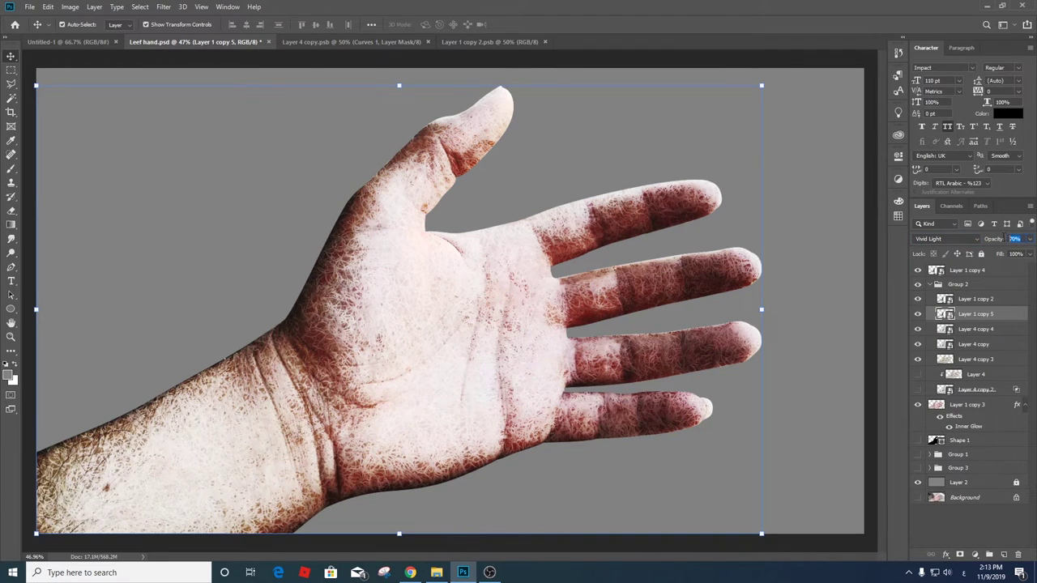
pyautogui.write('30')
pyautogui.press('Return')
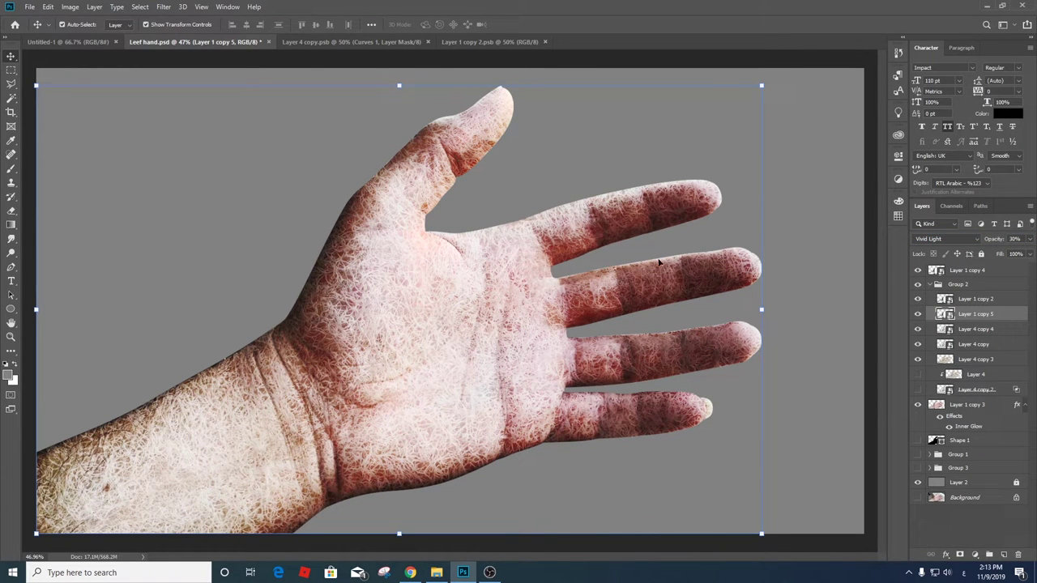
# - Create Layer 4 copy 5 at the top of Group 2 in Color Burn at 26% opacity
pyautogui.moveTo(974, 346); pyautogui.dragTo(975, 292)
pyautogui.click(946, 239)
pyautogui.click(954, 282)
pyautogui.click(1029, 239)
pyautogui.moveTo(1010, 254); pyautogui.dragTo(993, 254)
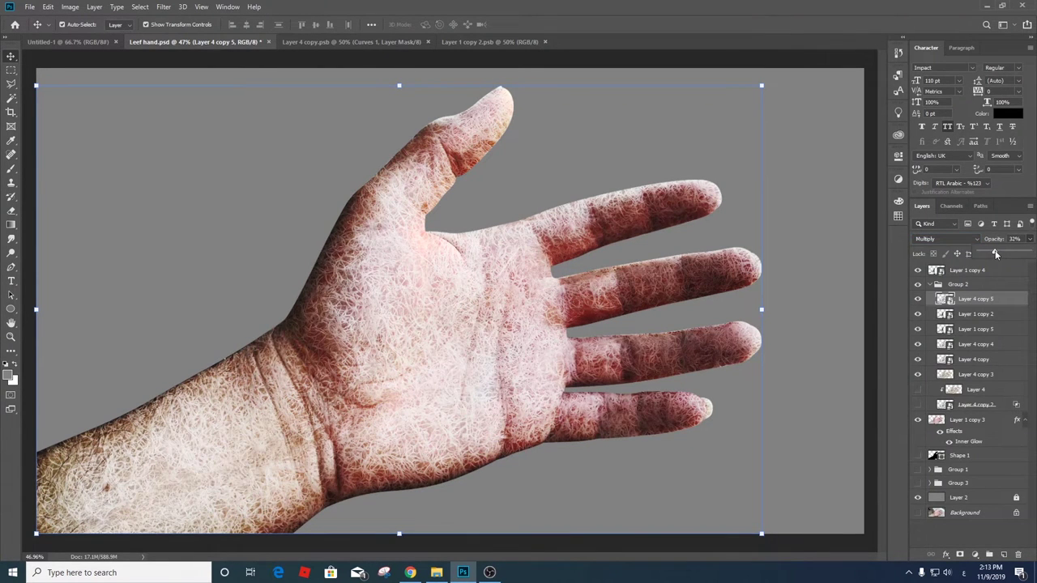
pyautogui.click(946, 239)
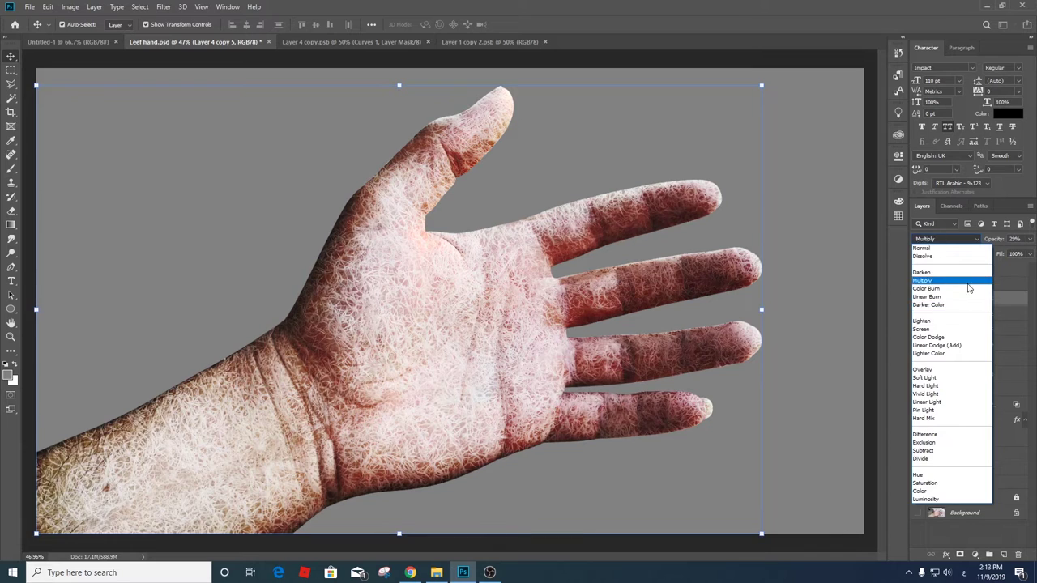
pyautogui.click(968, 295)
# - Toggle visibility of the Layer 4 and Layer 1 copies to compare the texture
pyautogui.click(918, 299)
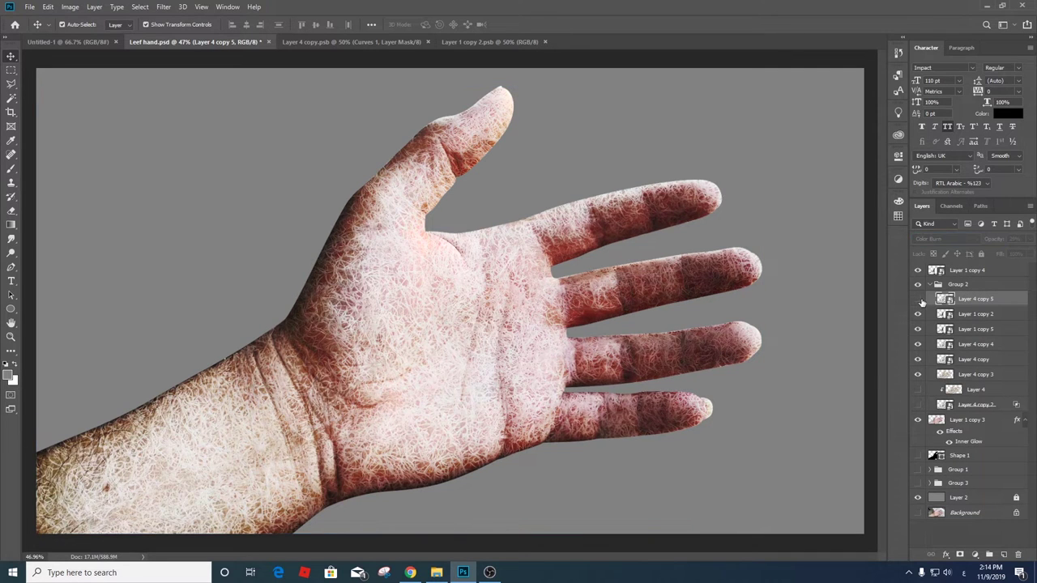
pyautogui.click(917, 313)
pyautogui.click(917, 329)
pyautogui.click(918, 344)
pyautogui.click(918, 358)
pyautogui.click(918, 299)
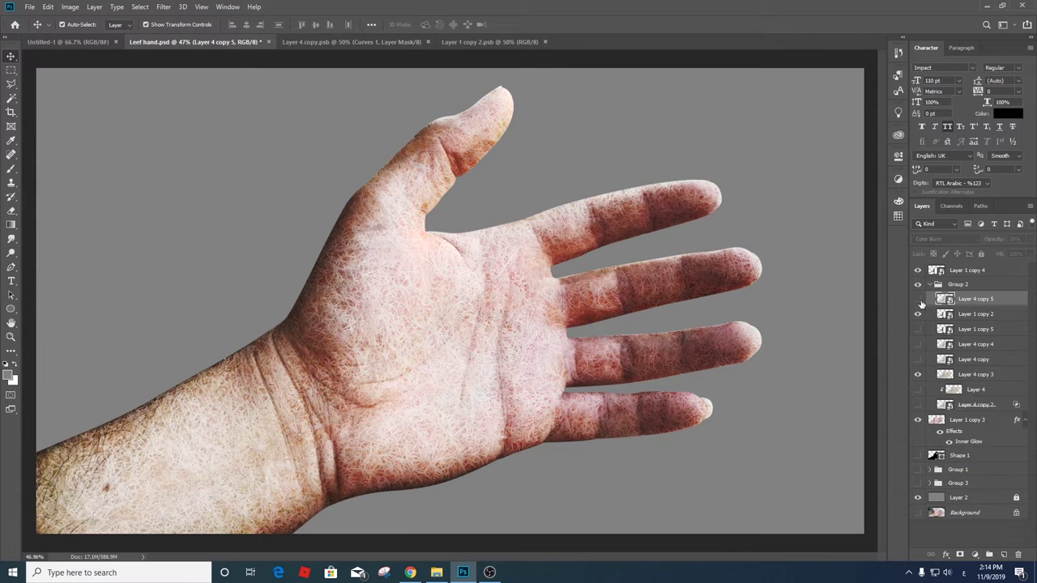
pyautogui.click(918, 344)
pyautogui.click(917, 359)
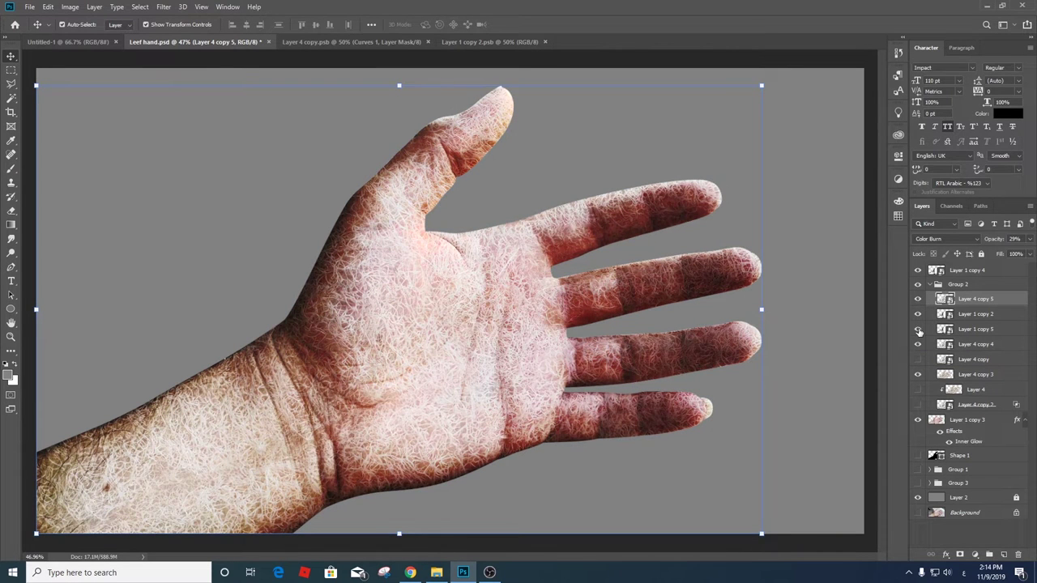
# - Make Layer 4 visible and move it with its clipped layer to the top of Group 2
pyautogui.click(953, 390)
pyautogui.click(918, 390)
pyautogui.moveTo(974, 392); pyautogui.dragTo(988, 299)
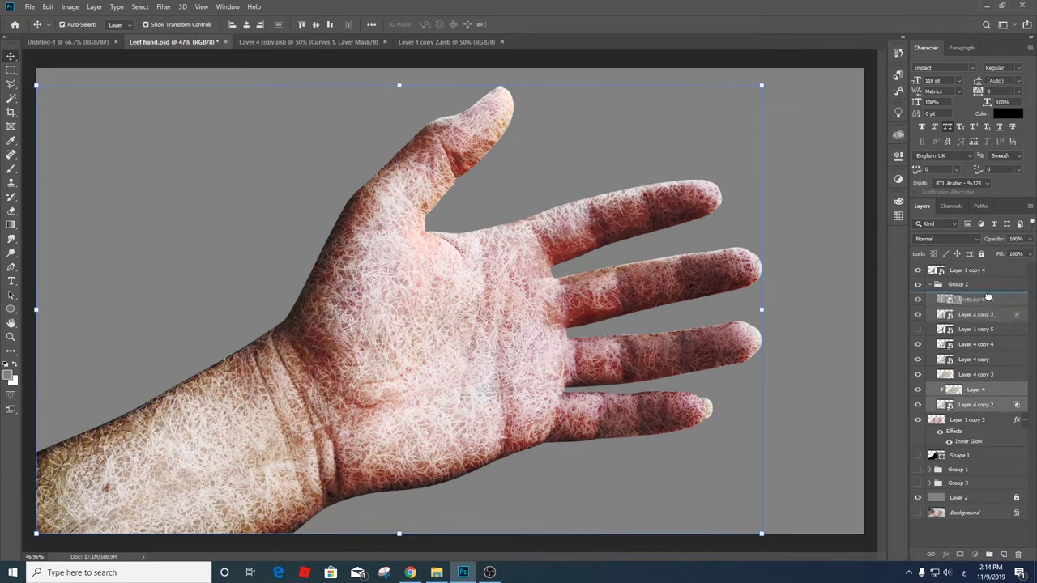
pyautogui.click(986, 316)
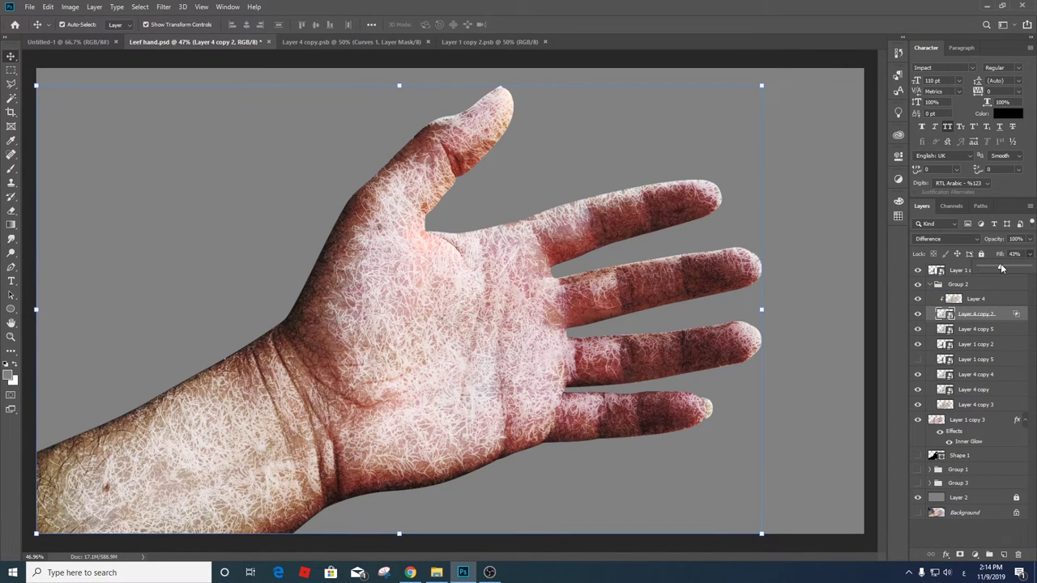
pyautogui.click(918, 314)
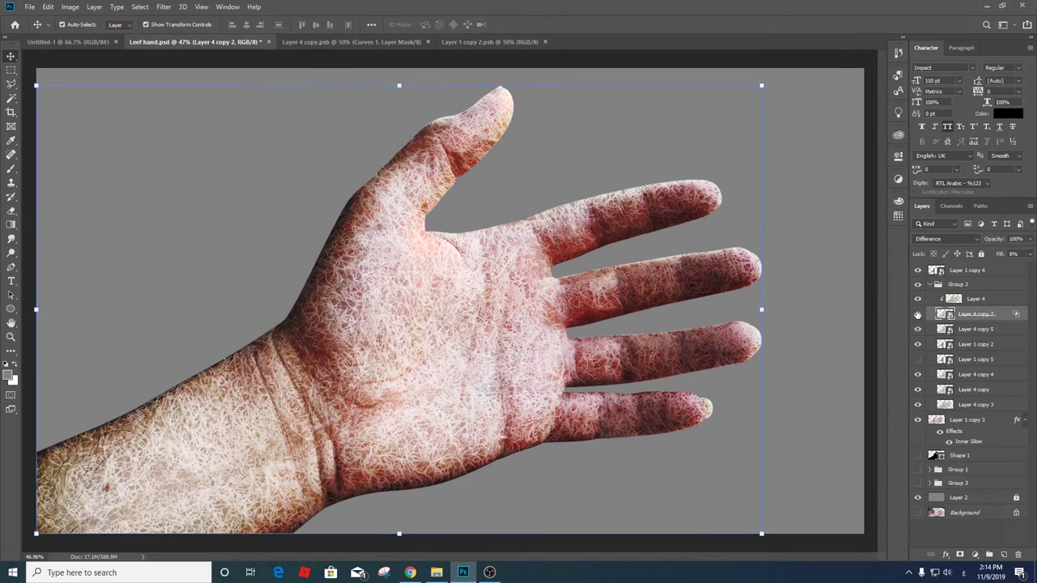
pyautogui.click(980, 298)
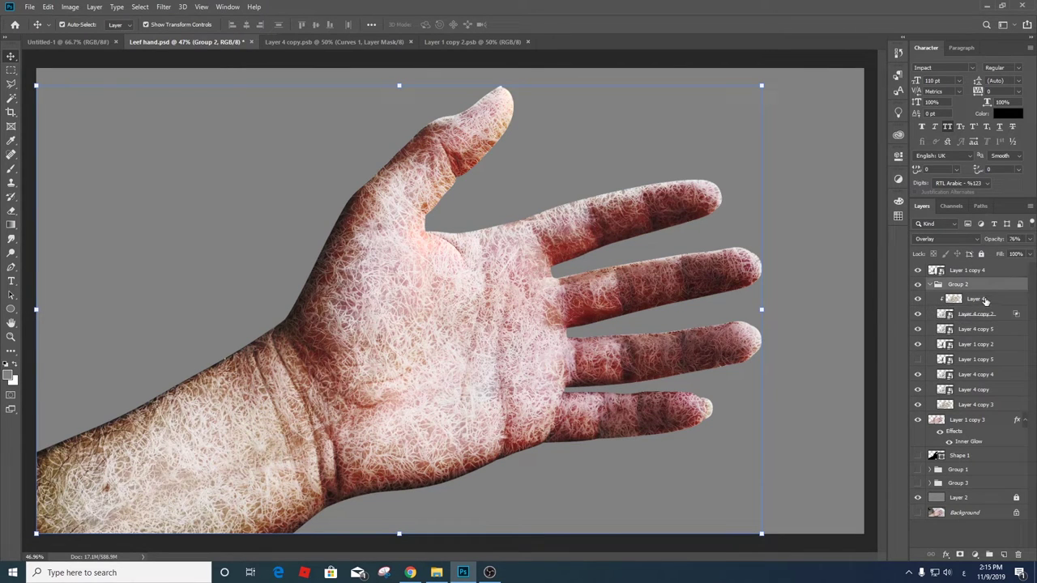
pyautogui.keyDown('alt'); pyautogui.click(918, 298); pyautogui.keyUp('alt')
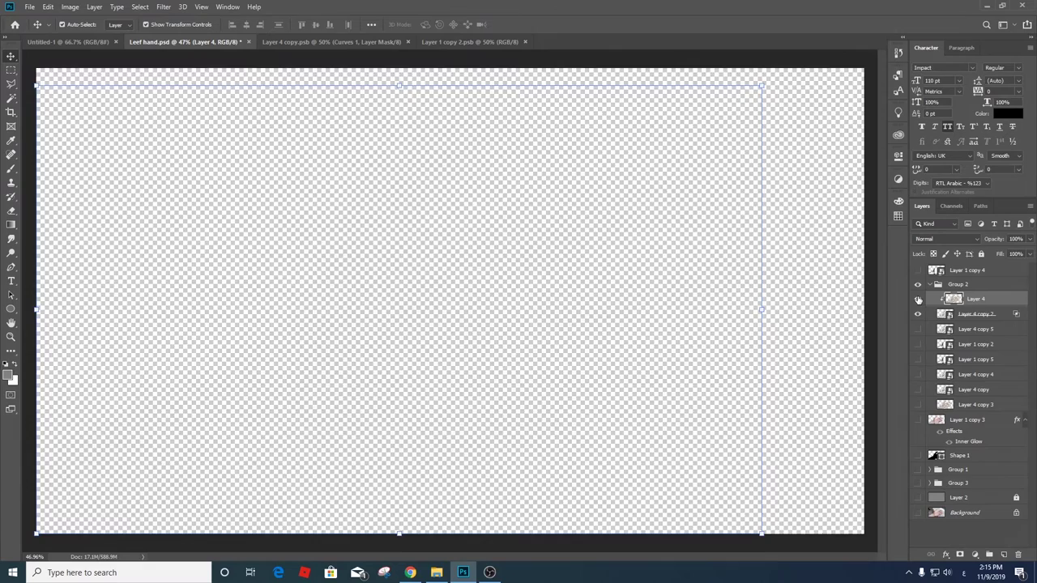
pyautogui.keyDown('alt'); pyautogui.click(918, 299); pyautogui.keyUp('alt')
pyautogui.moveTo(977, 303); pyautogui.dragTo(978, 301)
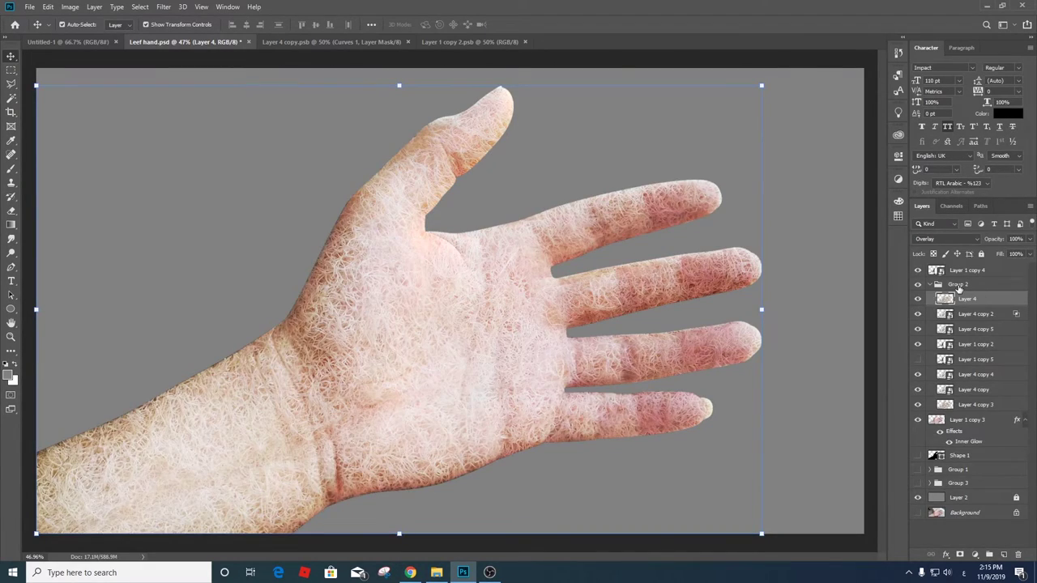
# - Set Group 2 to Normal, clip Layer 4 onto Layer 4 copy 2, and give that copy 100% fill
pyautogui.click(982, 285)
pyautogui.click(946, 239)
pyautogui.click(932, 248)
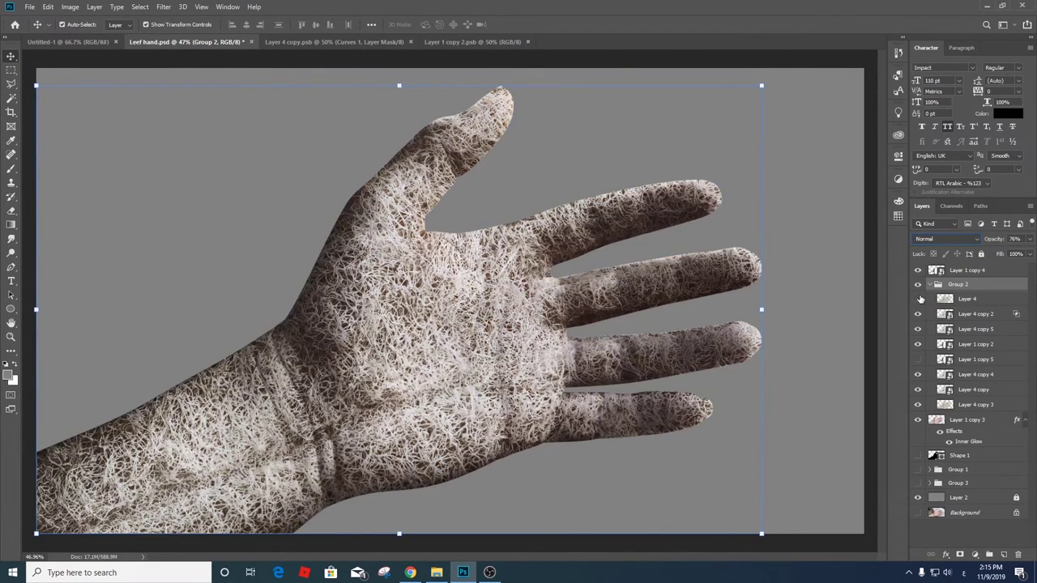
pyautogui.click(976, 299)
pyautogui.keyDown('alt'); pyautogui.click(976, 306); pyautogui.keyUp('alt')
pyautogui.click(976, 314)
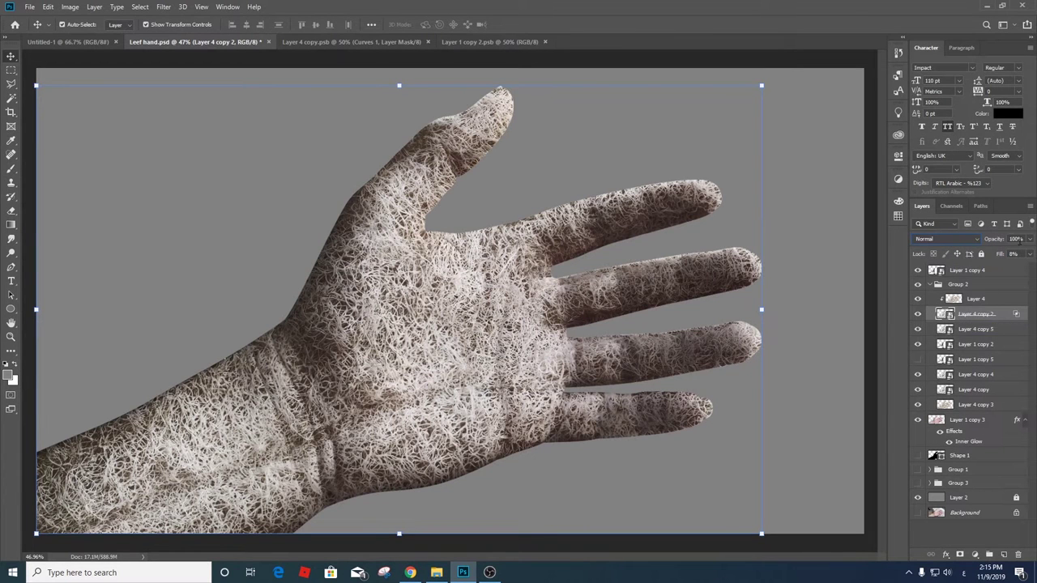
pyautogui.click(1029, 254)
pyautogui.moveTo(977, 267); pyautogui.dragTo(1029, 267)
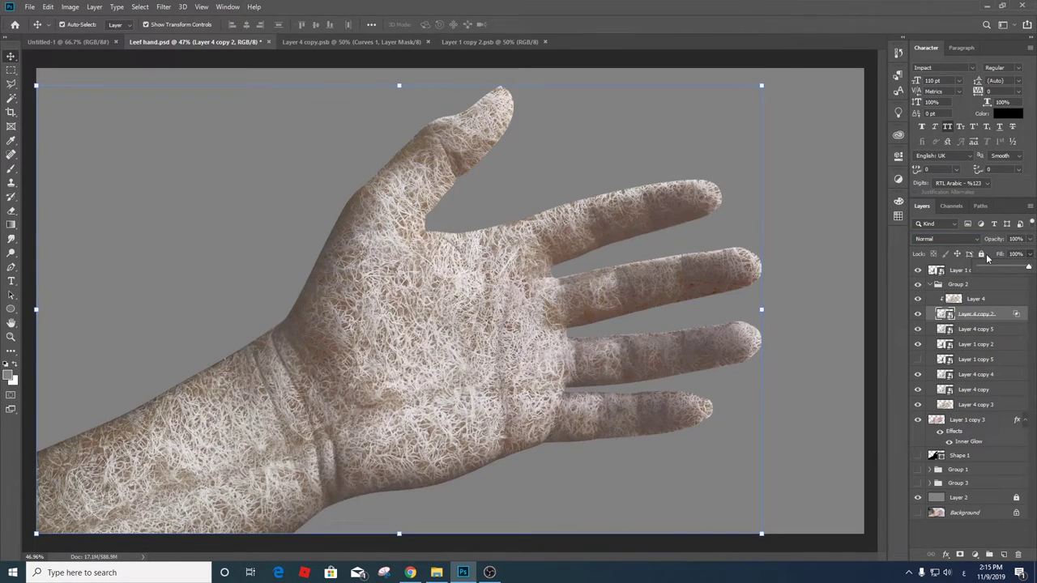
# - Try Linear Burn with lower fill and preview other blend modes on Layer 4
pyautogui.click(972, 299)
pyautogui.click(947, 239)
pyautogui.click(926, 297)
pyautogui.click(1029, 253)
pyautogui.moveTo(1028, 267); pyautogui.dragTo(982, 268)
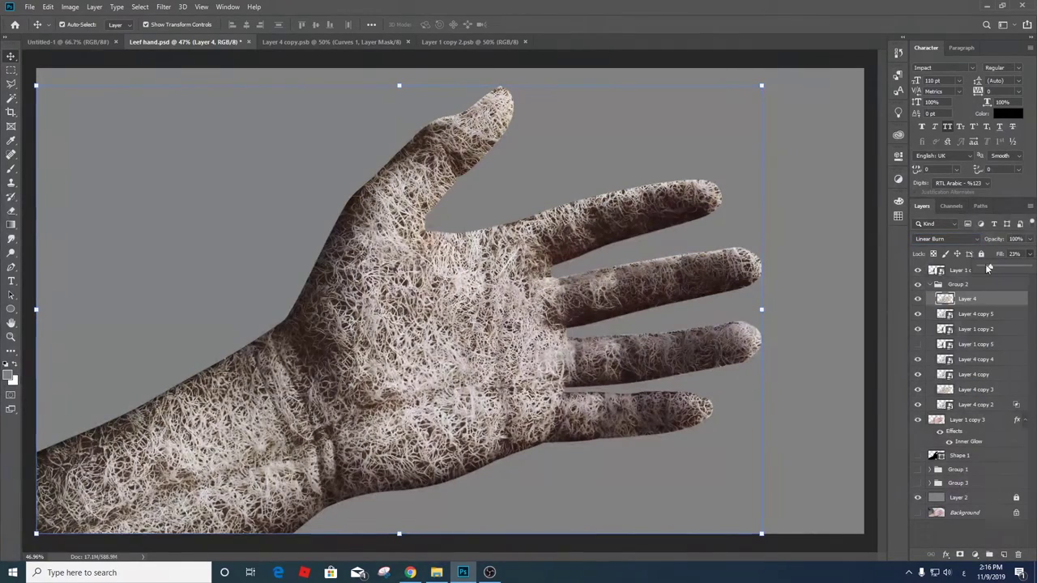
pyautogui.click(947, 239)
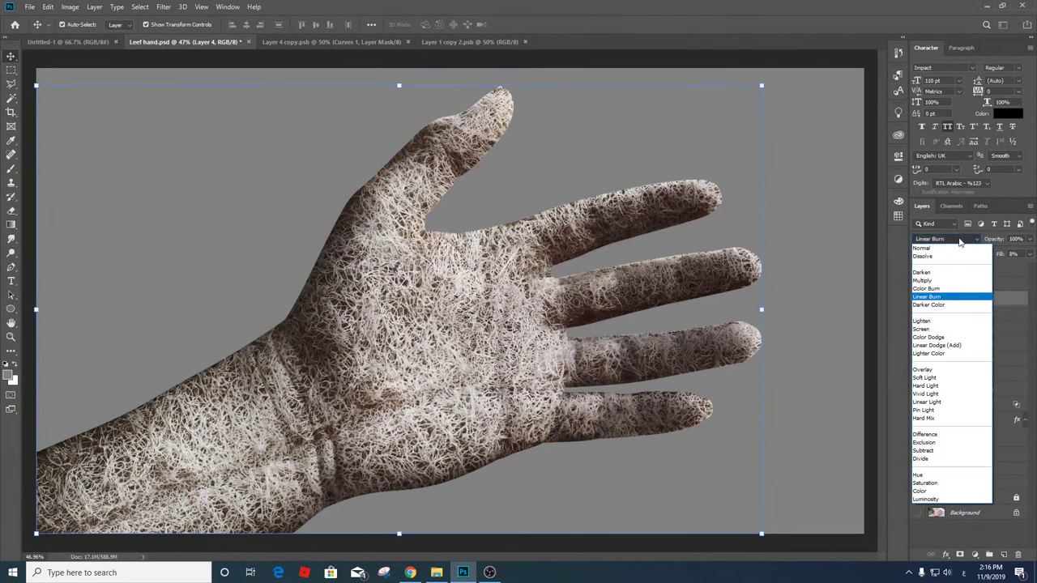
pyautogui.click(963, 375)
pyautogui.press('Down')
pyautogui.press('Down')
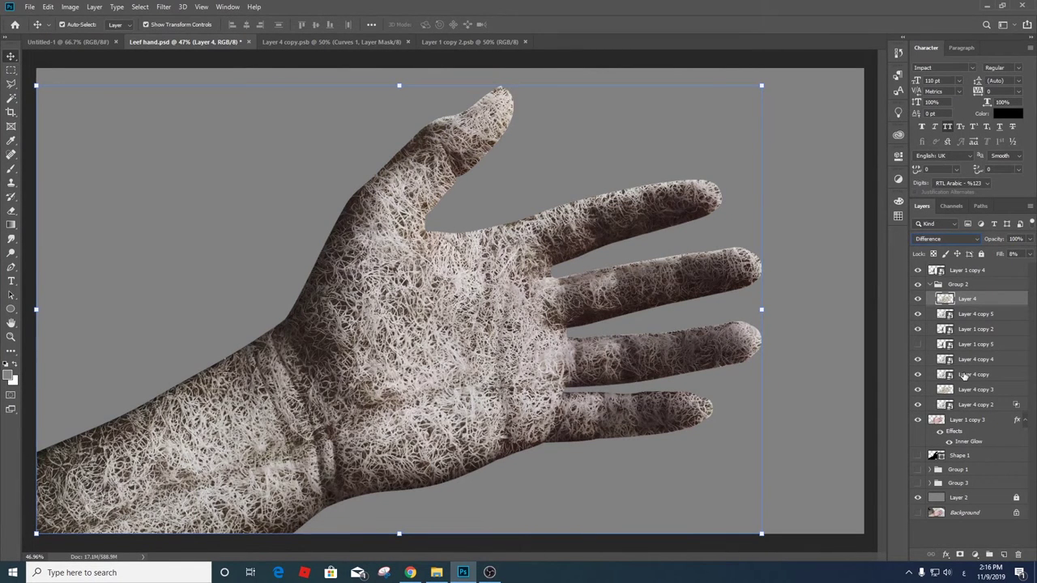
pyautogui.press('Down')
pyautogui.press('Down')
pyautogui.press('Down')
pyautogui.press('Down')
pyautogui.press('Down')
pyautogui.press('Down')
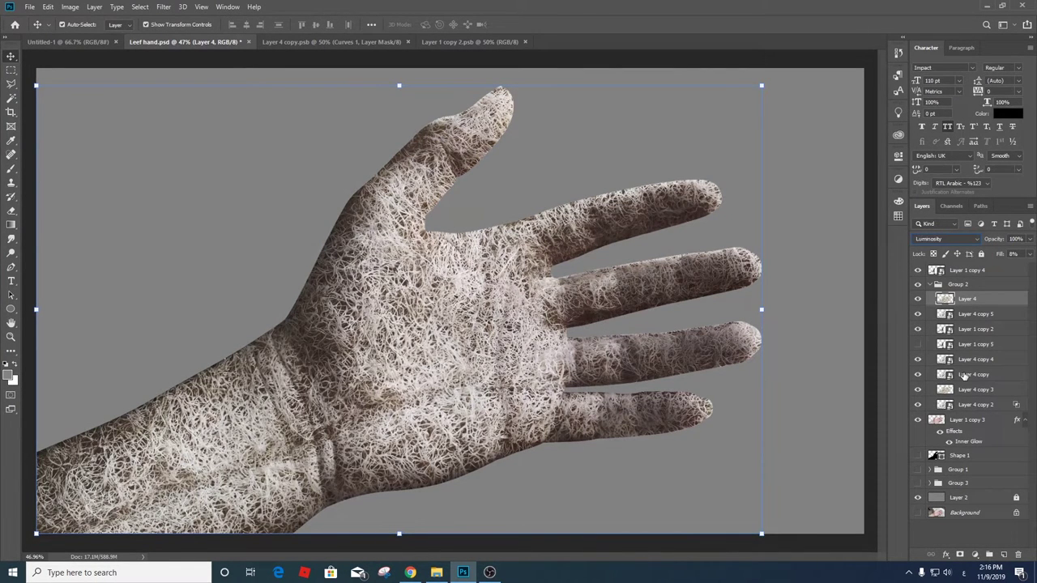
# - Set Layer 4 to Soft Light at 100% fill
pyautogui.click(939, 239)
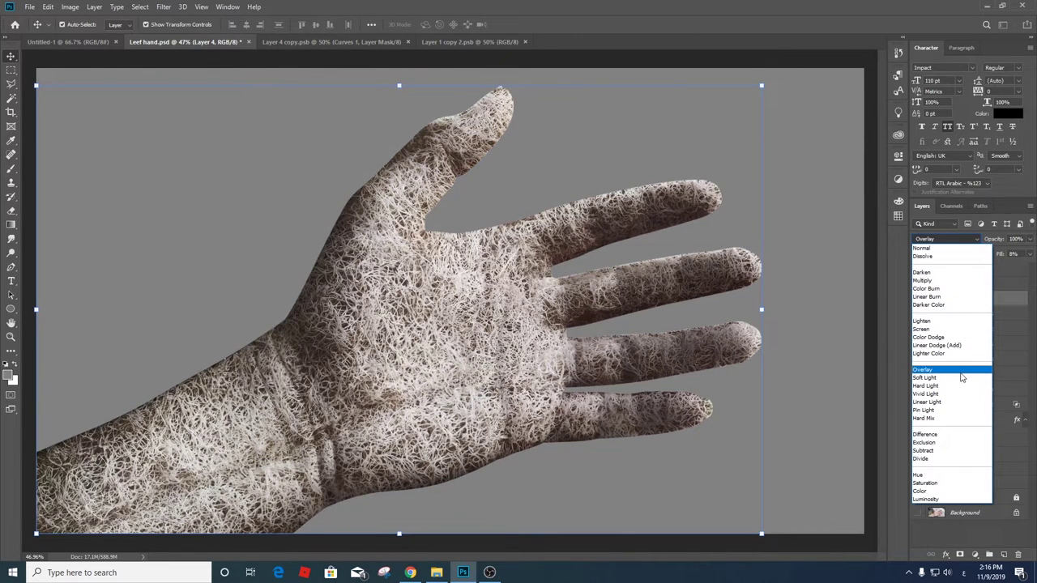
pyautogui.click(961, 378)
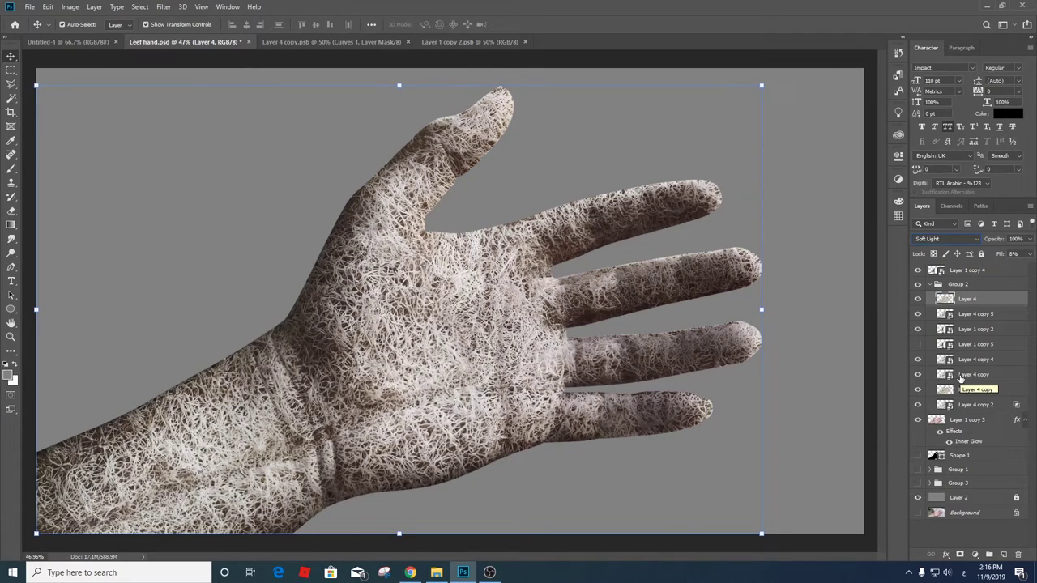
pyautogui.click(918, 299)
pyautogui.click(917, 298)
pyautogui.click(1031, 255)
pyautogui.moveTo(980, 267); pyautogui.dragTo(1030, 267)
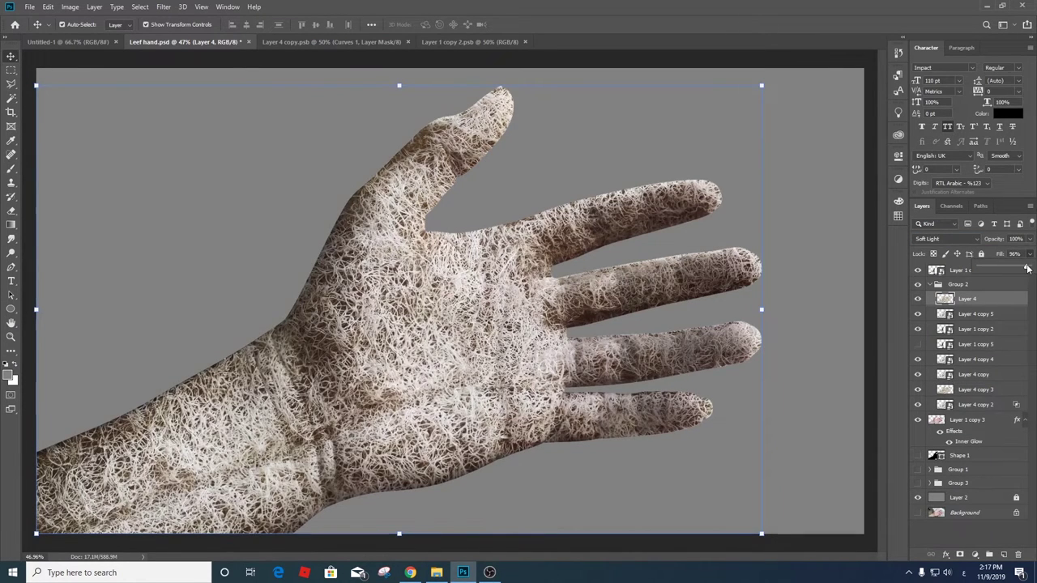
# - Duplicate Layer 1 copy 3 as Layer 1 copy 6 at 60% fill above Layer 4 copy
pyautogui.click(961, 420)
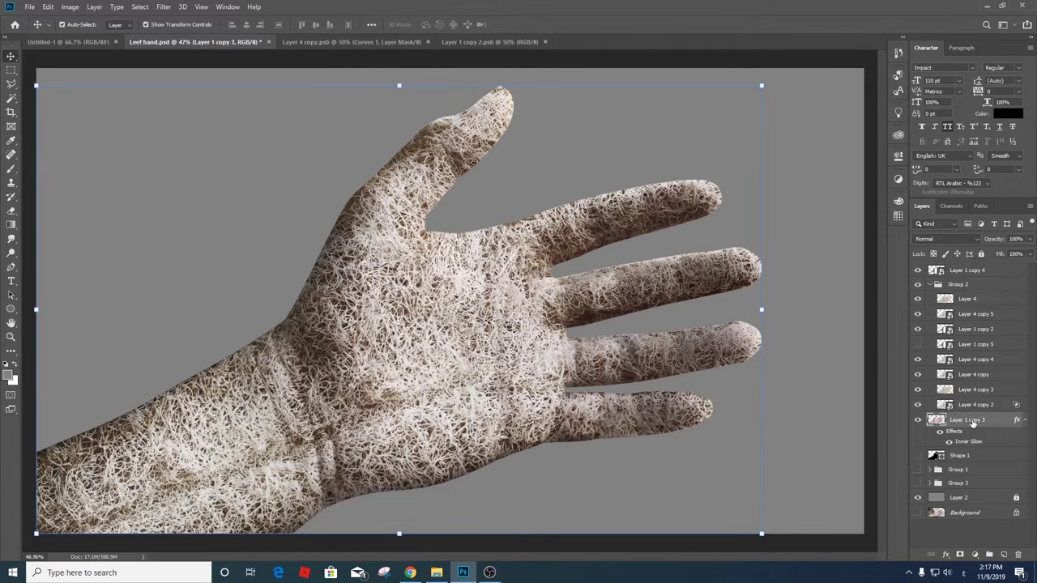
pyautogui.moveTo(972, 424)
pyautogui.mouseDown()
pyautogui.moveTo(983, 272)
pyautogui.moveTo(1024, 270)
pyautogui.mouseUp()
pyautogui.click(1031, 254)
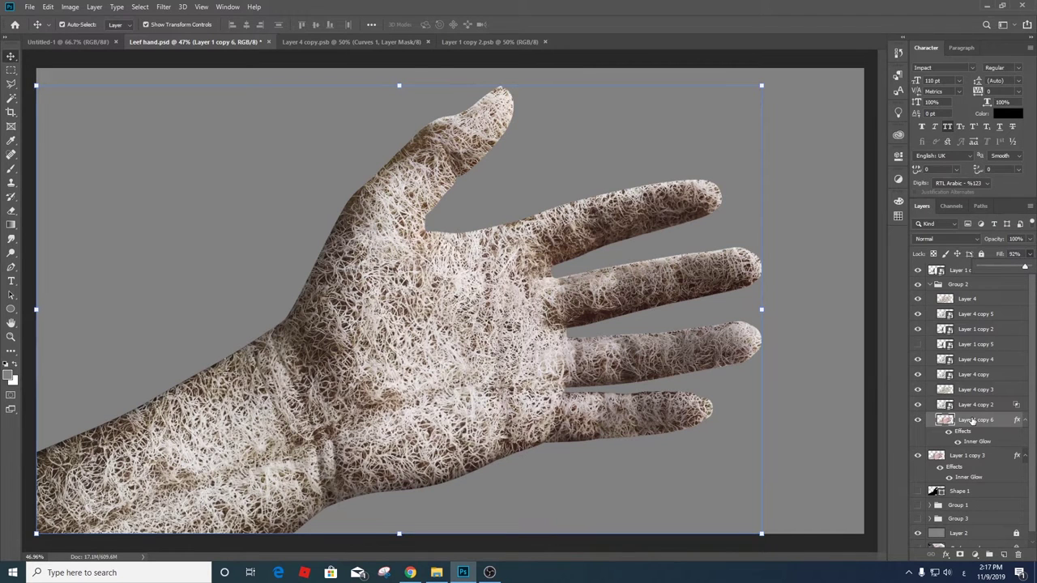
pyautogui.moveTo(1025, 268); pyautogui.dragTo(1009, 270)
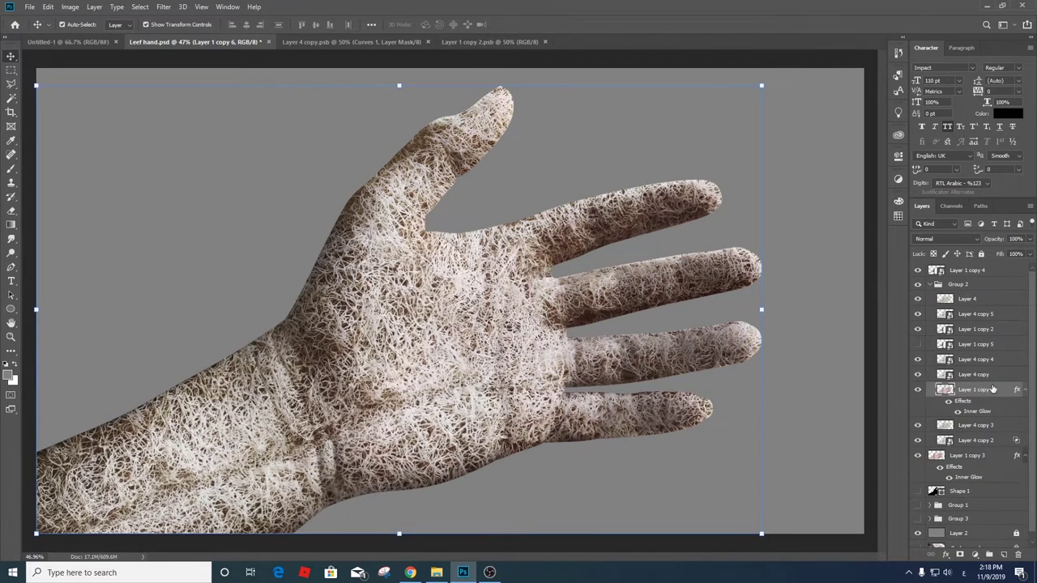
pyautogui.moveTo(987, 421); pyautogui.dragTo(996, 370)
pyautogui.click(1029, 254)
pyautogui.moveTo(1026, 268); pyautogui.dragTo(1009, 272)
# - Hide Layer 1 copy 5 and position Layer 1 copy 6 just below Layer 4 copy 4
pyautogui.moveTo(981, 375); pyautogui.dragTo(986, 350)
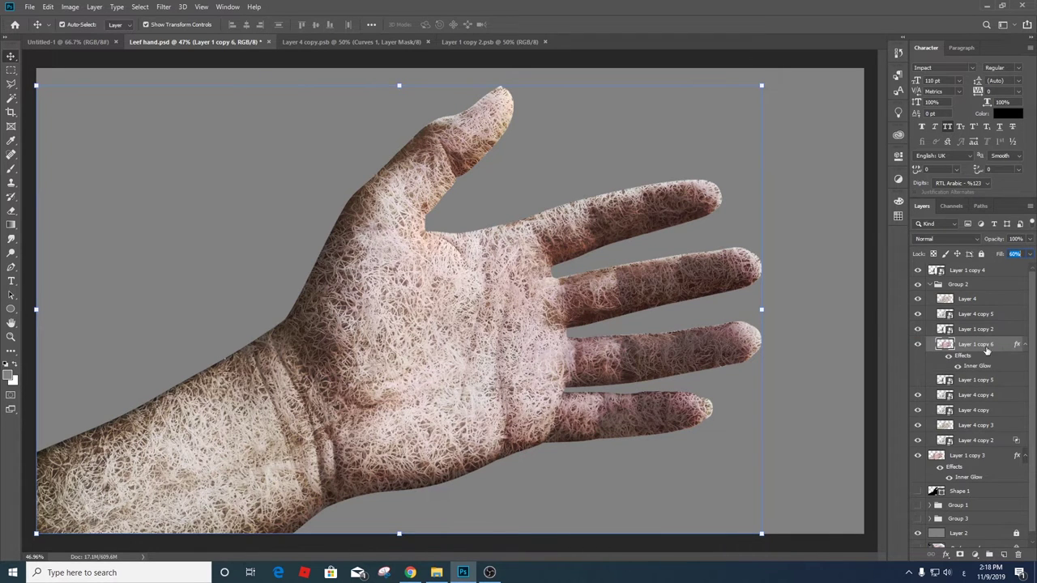
pyautogui.click(918, 379)
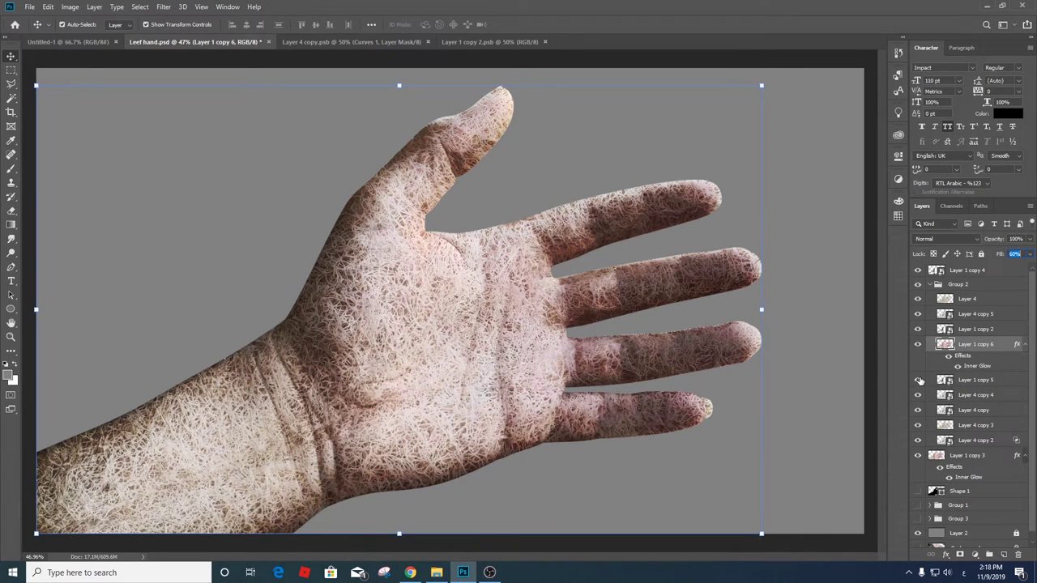
pyautogui.moveTo(972, 344); pyautogui.dragTo(971, 326)
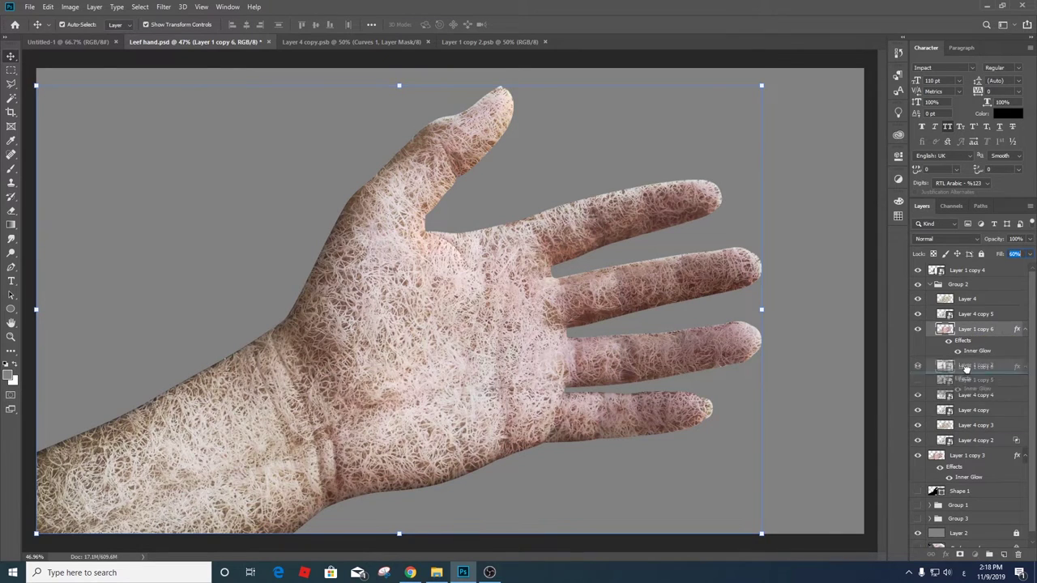
pyautogui.moveTo(965, 394); pyautogui.dragTo(965, 381)
pyautogui.click(872, 297)
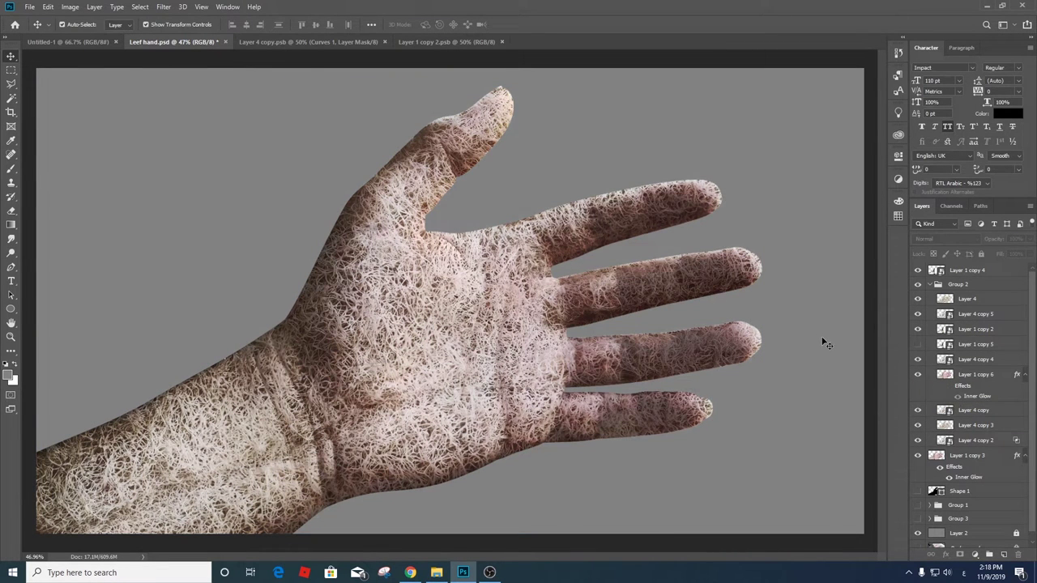
# - Make a New Smart Object via Copy of Layer 1 copy 6 and open it, hand at 100% fill
pyautogui.click(974, 374)
pyautogui.rightClick(976, 373)
pyautogui.click(858, 201)
pyautogui.doubleClick(945, 374)
pyautogui.moveTo(1009, 267); pyautogui.dragTo(1028, 268)
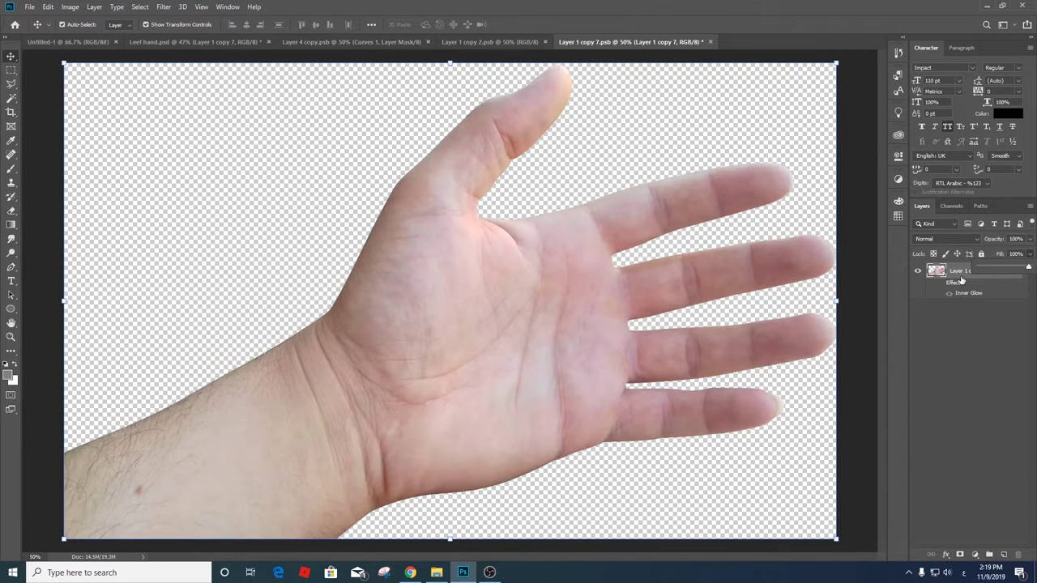
# - Desaturate and brighten the hand with Hue/Saturation, then slightly raise Exposure and gamma
pyautogui.click(975, 555)
pyautogui.click(980, 449)
pyautogui.moveTo(805, 249)
pyautogui.mouseDown()
pyautogui.moveTo(842, 248)
pyautogui.moveTo(716, 251)
pyautogui.mouseUp()
pyautogui.moveTo(805, 269); pyautogui.dragTo(815, 273)
pyautogui.click(974, 555)
pyautogui.click(983, 423)
pyautogui.moveTo(805, 213); pyautogui.dragTo(810, 212)
pyautogui.moveTo(805, 256); pyautogui.dragTo(827, 257)
# - Add a Curves adjustment adjusting white point, black point and midtones for more contrast
pyautogui.click(975, 554)
pyautogui.click(972, 418)
pyautogui.moveTo(858, 214); pyautogui.dragTo(850, 213)
pyautogui.moveTo(763, 318); pyautogui.dragTo(789, 318)
pyautogui.moveTo(809, 282); pyautogui.dragTo(819, 233)
pyautogui.moveTo(802, 280)
pyautogui.mouseDown()
pyautogui.moveTo(793, 301)
pyautogui.moveTo(764, 319)
pyautogui.mouseUp()
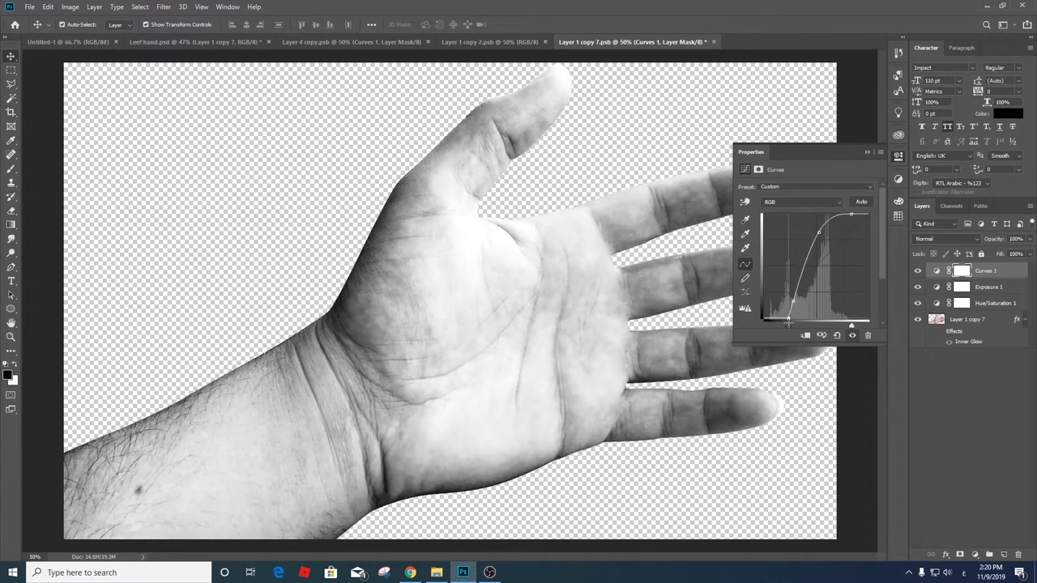
pyautogui.moveTo(850, 214)
pyautogui.mouseDown()
pyautogui.moveTo(868, 214)
pyautogui.moveTo(826, 233)
pyautogui.moveTo(856, 216)
pyautogui.mouseUp()
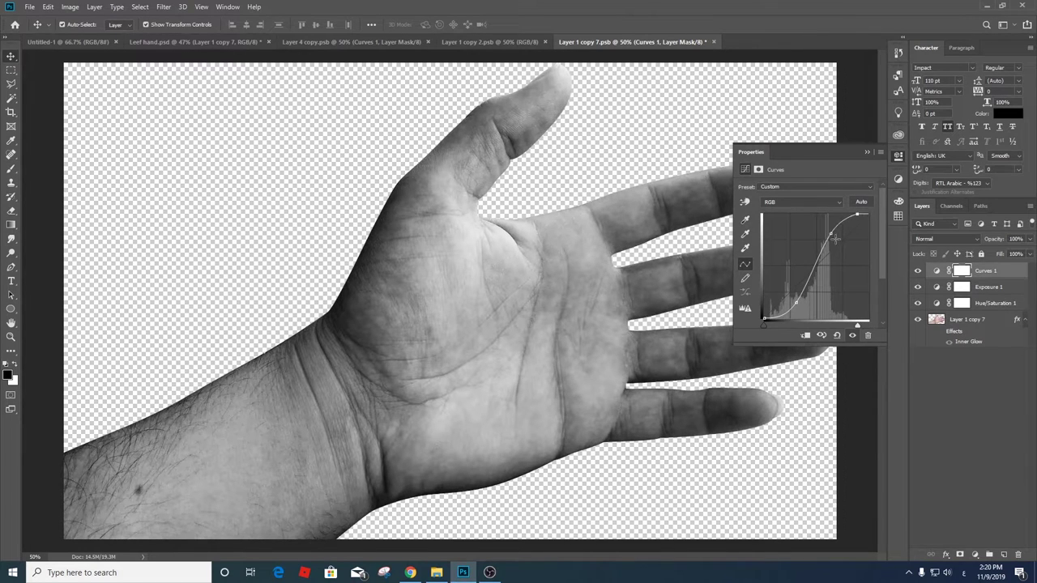
# - Add a second Curves adjustment with an S-curve to boost the hand's contrast further
pyautogui.click(989, 554)
pyautogui.click(968, 418)
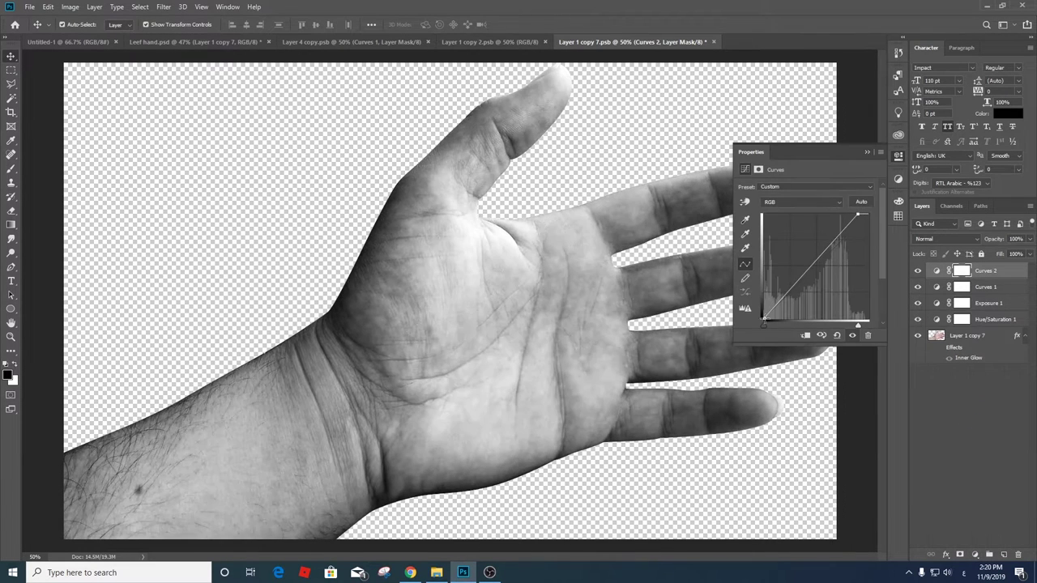
pyautogui.moveTo(790, 291); pyautogui.dragTo(790, 301)
pyautogui.moveTo(834, 243); pyautogui.dragTo(832, 230)
pyautogui.click(953, 411)
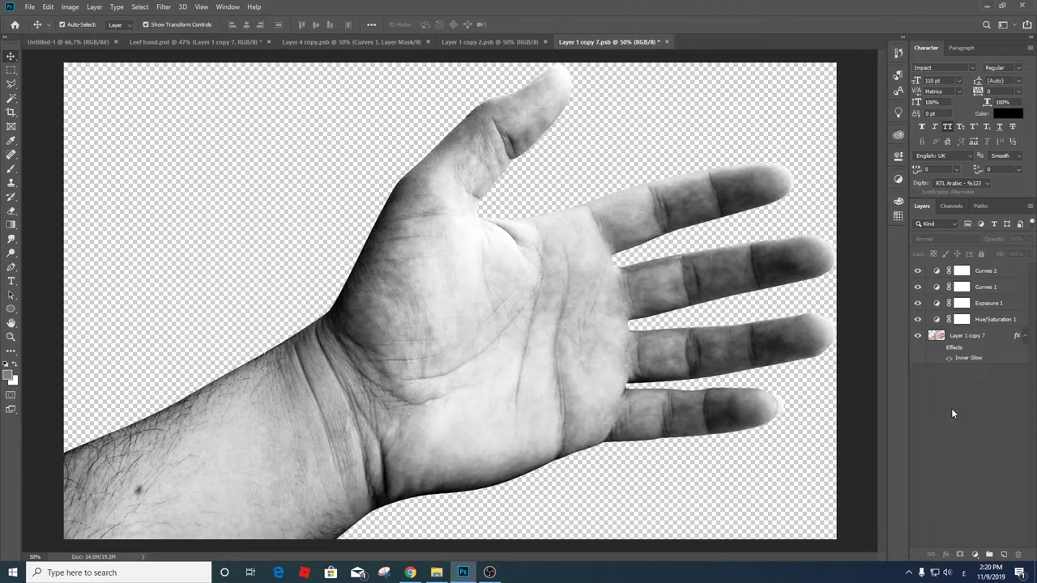
# - Back in Leef hand.psd, set Layer 1 copy 7 to Overlay and compare it on and off
pyautogui.click(478, 41)
pyautogui.click(227, 41)
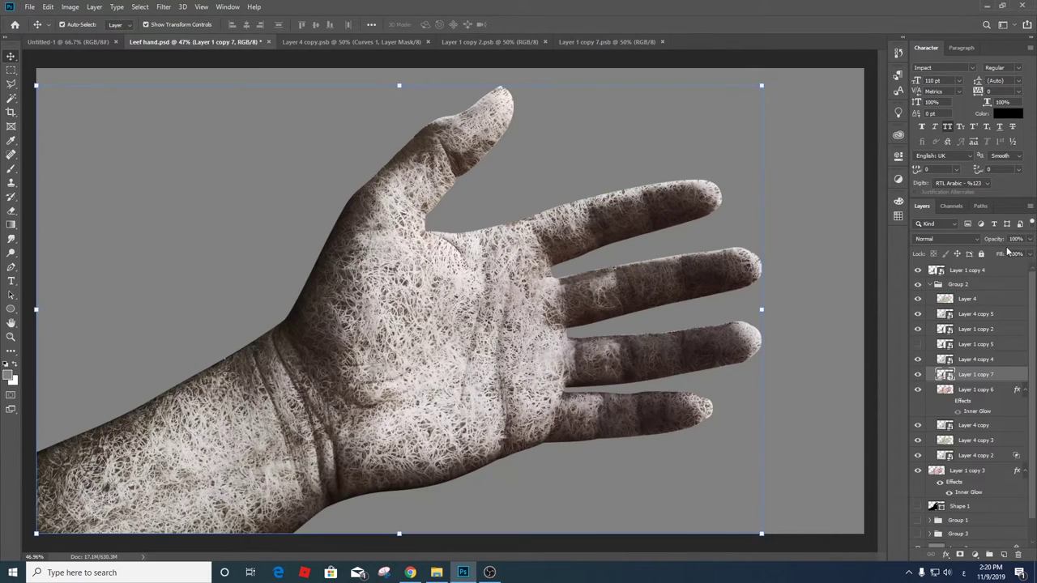
pyautogui.click(946, 239)
pyautogui.click(931, 366)
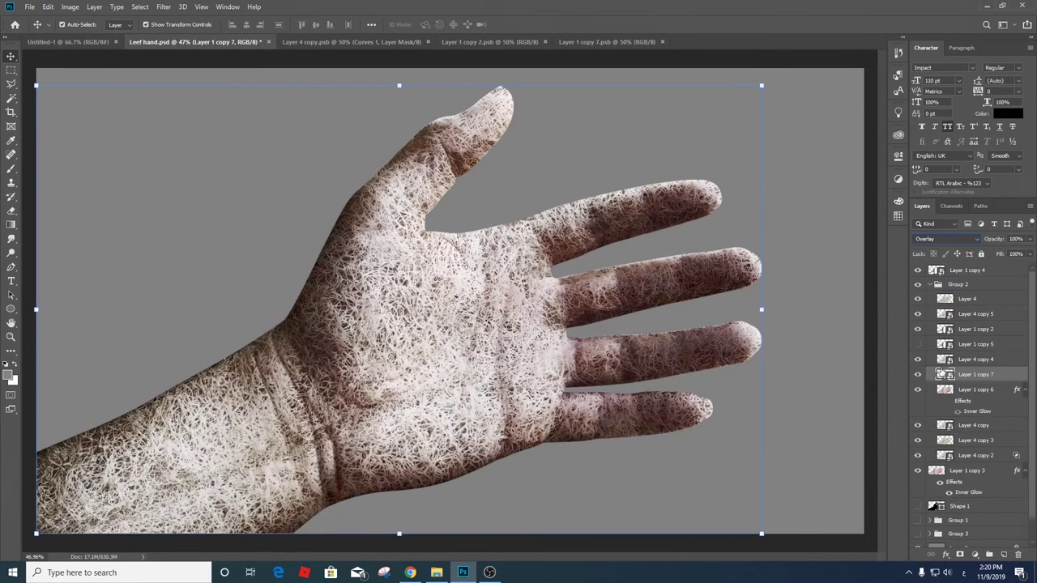
pyautogui.doubleClick(918, 377)
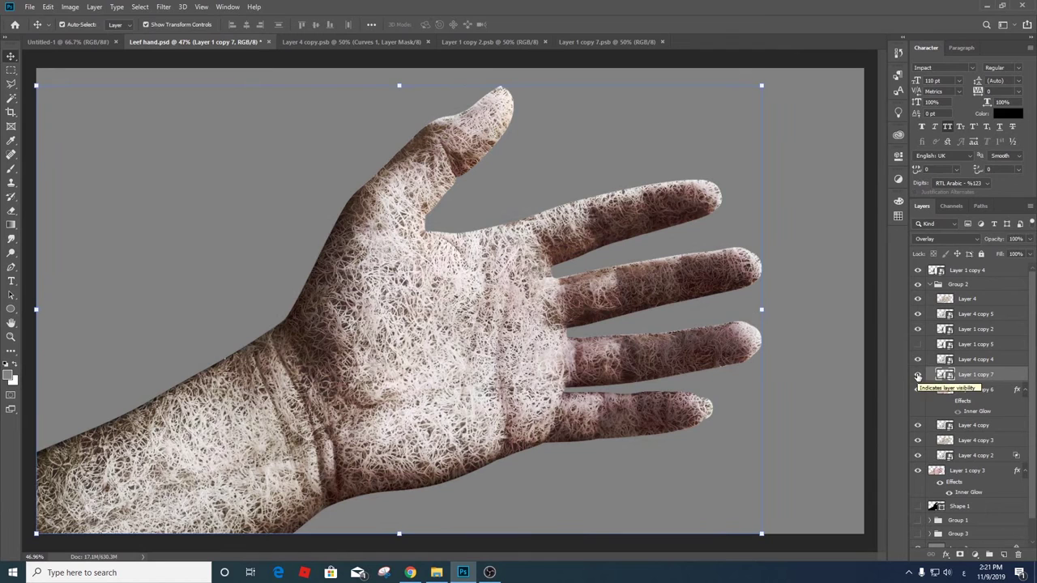
pyautogui.scroll(-1, 820, 357)
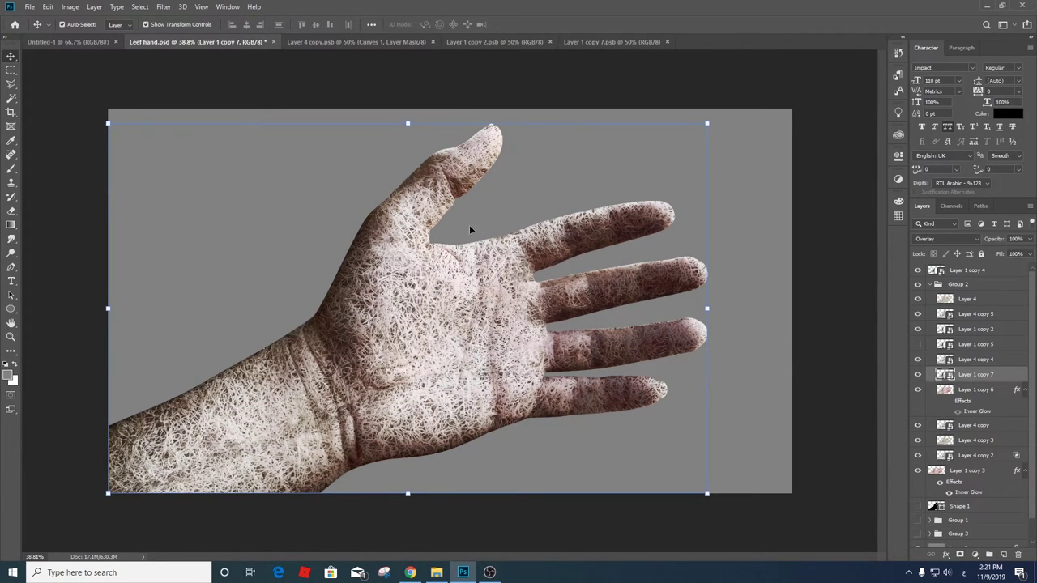
pyautogui.scroll(2, 469, 230)
pyautogui.scroll(1, 469, 230)
# - Close the Layer 1 copy 7, Layer 1 copy 2 and Layer 4 copy documents and fit the image
pyautogui.click(619, 42)
pyautogui.click(667, 41)
pyautogui.click(550, 41)
pyautogui.click(432, 41)
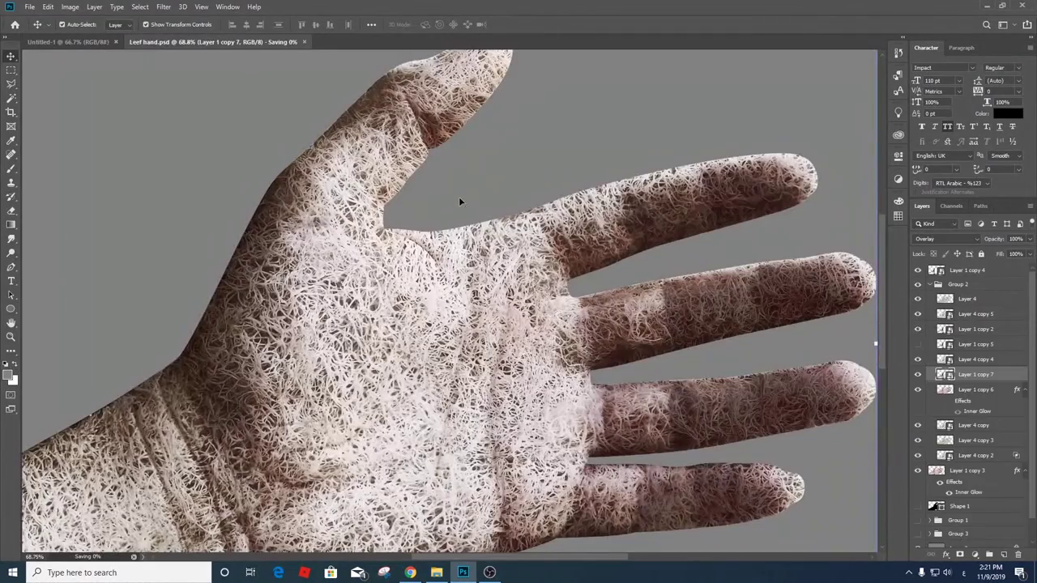
pyautogui.hotkey('ctrl', '0')
# - Load the hand selection, collapse and hide Group 2, and merge the textured hand into a new layer
pyautogui.keyDown('ctrl'); pyautogui.click(944, 390); pyautogui.keyUp('ctrl')
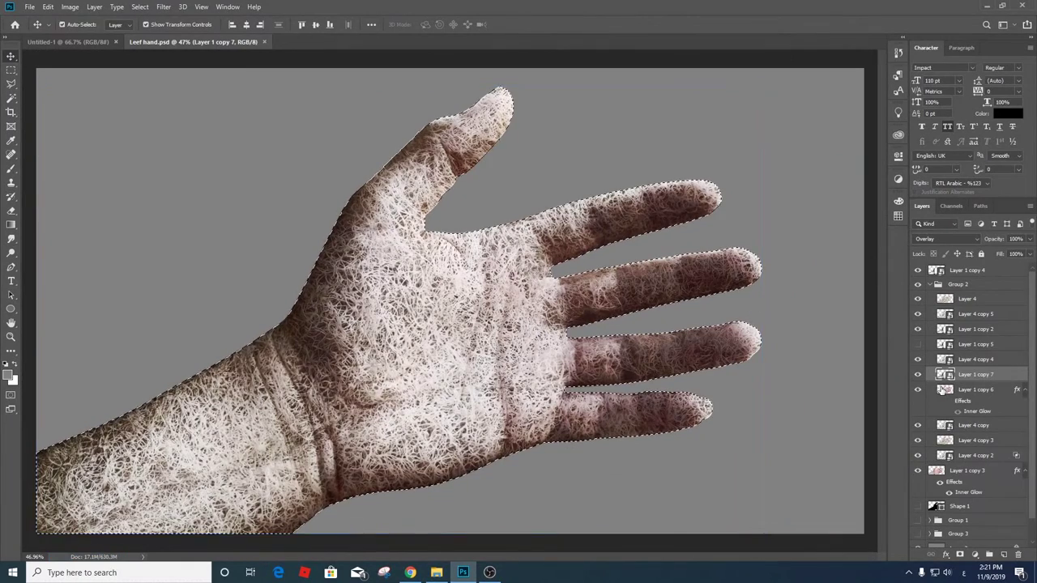
pyautogui.click(938, 284)
pyautogui.keyDown('alt'); pyautogui.click(917, 377); pyautogui.keyUp('alt')
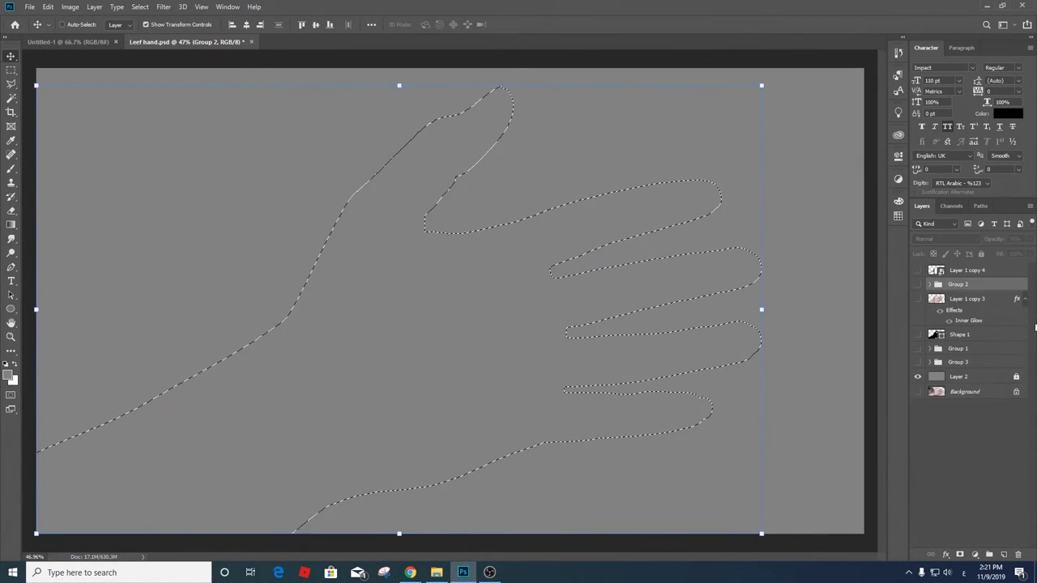
pyautogui.hotkey('ctrl', 'v')
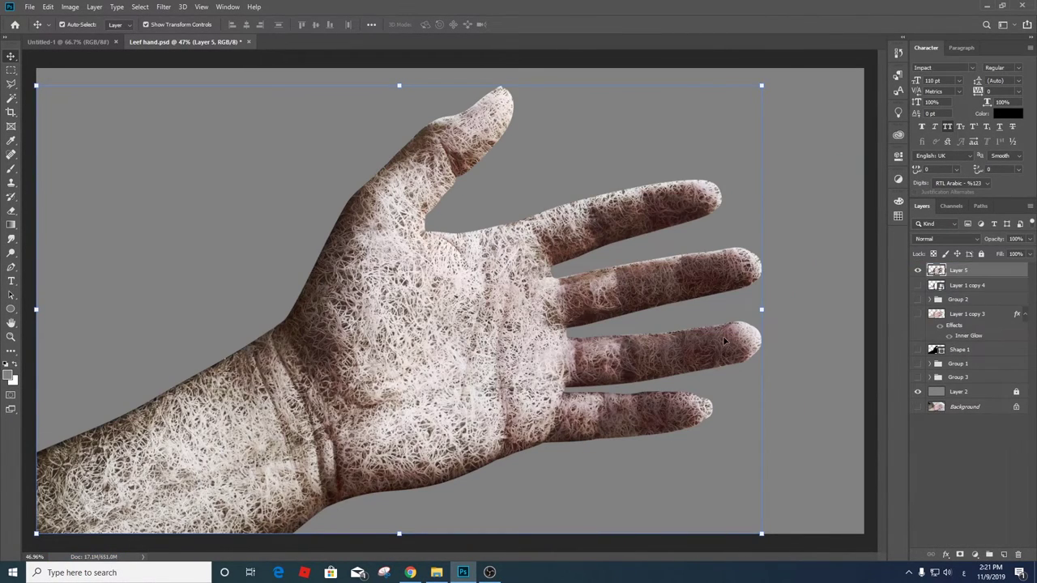
# - Add a new empty layer and clone-stamp a short fibre stroke near the fingertip
pyautogui.scroll(3, 702, 280)
pyautogui.scroll(3, 821, 343)
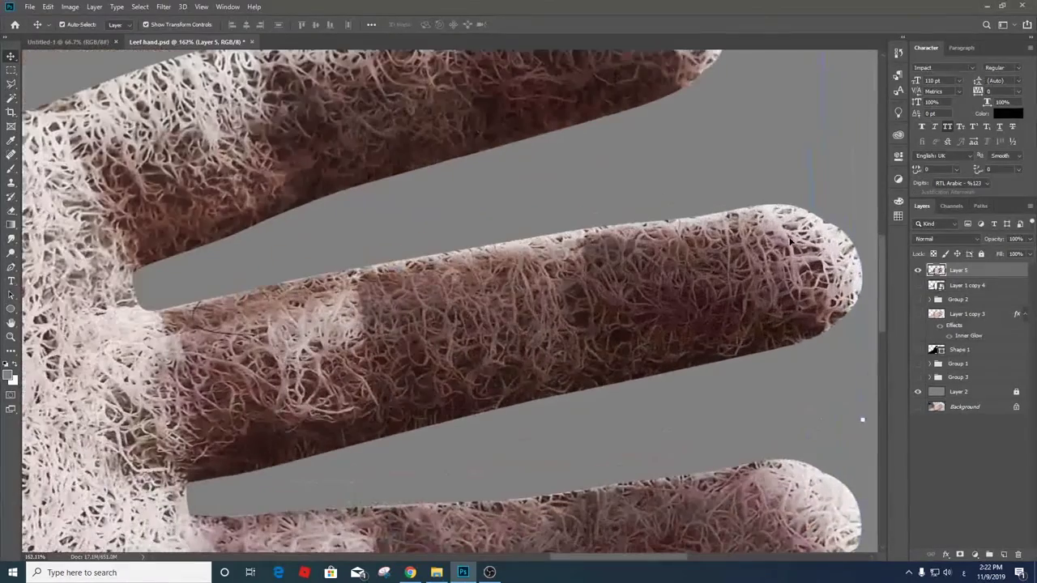
pyautogui.press('s')
pyautogui.rightClick(676, 206)
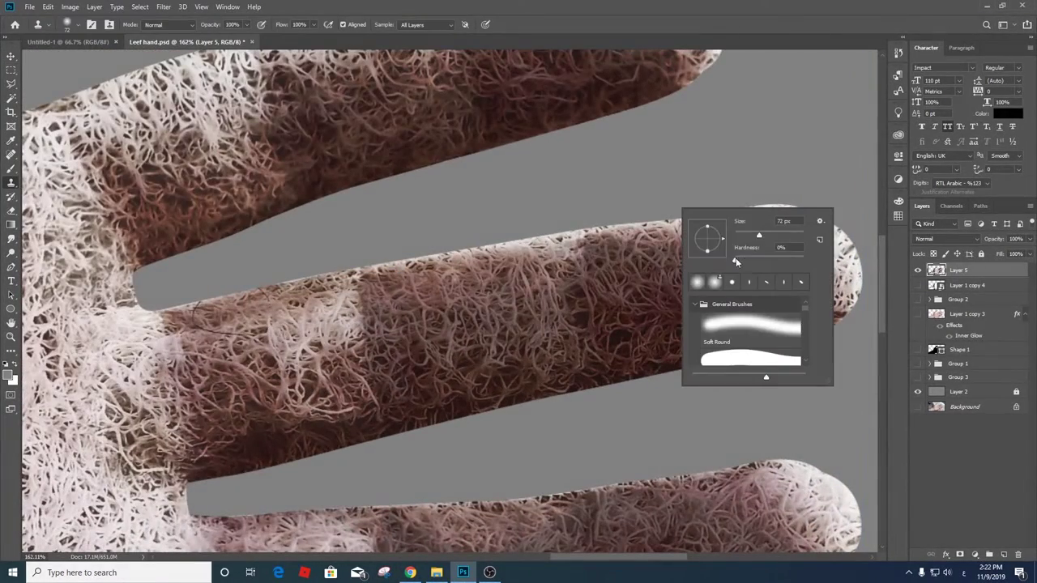
pyautogui.click(656, 221)
pyautogui.press('Return')
pyautogui.hotkey('ctrl', 'shift', 'alt', 'n')
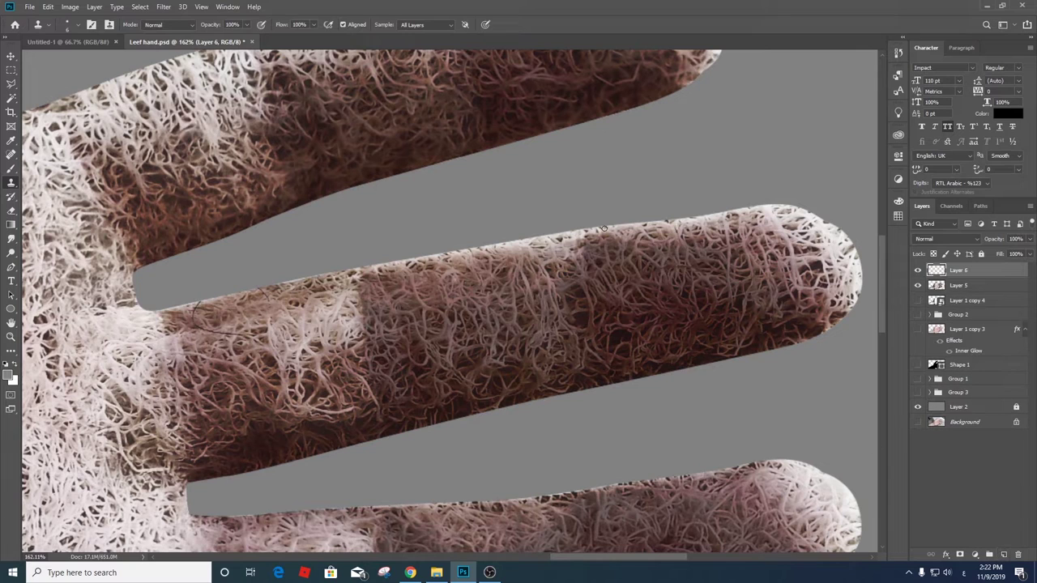
pyautogui.keyDown('alt'); pyautogui.click(624, 234); pyautogui.keyUp('alt')
pyautogui.moveTo(669, 228); pyautogui.dragTo(693, 231)
# - With a small brush, sample light pink and white tones and paint strands along the fingertip edge
pyautogui.press('b')
pyautogui.rightClick(446, 231)
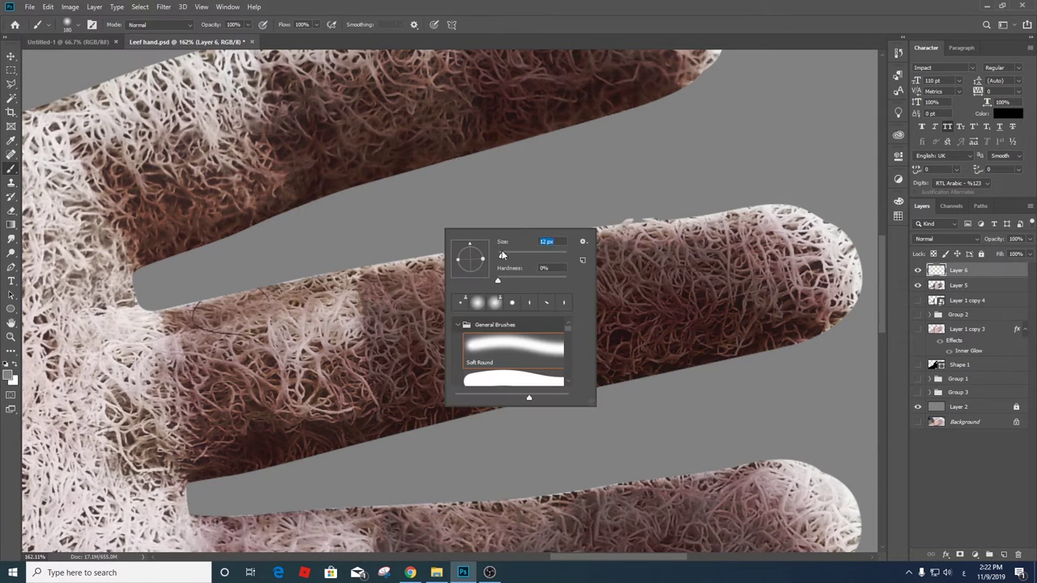
pyautogui.press('Return')
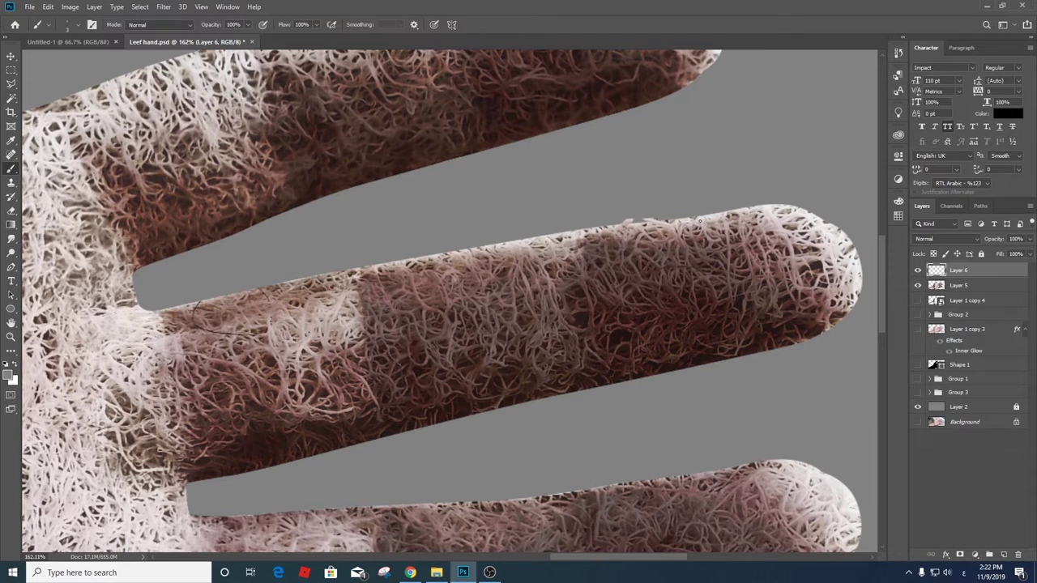
pyautogui.keyDown('alt'); pyautogui.click(689, 221); pyautogui.keyUp('alt')
pyautogui.keyDown('alt'); pyautogui.click(771, 208); pyautogui.keyUp('alt')
pyautogui.keyDown('alt'); pyautogui.click(725, 210); pyautogui.keyUp('alt')
pyautogui.keyDown('alt'); pyautogui.click(795, 209); pyautogui.keyUp('alt')
pyautogui.moveTo(794, 202)
pyautogui.mouseDown()
pyautogui.moveTo(852, 235)
pyautogui.moveTo(870, 267)
pyautogui.moveTo(857, 264)
pyautogui.mouseUp()
pyautogui.keyDown('alt'); pyautogui.click(832, 229); pyautogui.keyUp('alt')
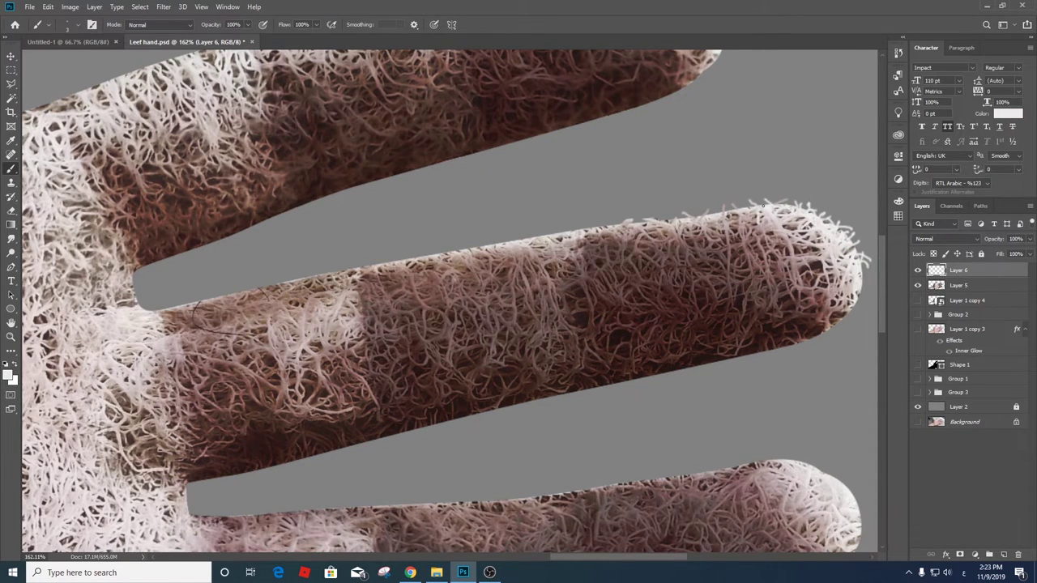
# - Sample progressively darker colours along the finger edge
pyautogui.keyDown('alt'); pyautogui.click(737, 212); pyautogui.keyUp('alt')
pyautogui.keyDown('alt'); pyautogui.click(716, 213); pyautogui.keyUp('alt')
pyautogui.keyDown('alt'); pyautogui.click(699, 217); pyautogui.keyUp('alt')
pyautogui.keyDown('alt'); pyautogui.click(649, 223); pyautogui.keyUp('alt')
pyautogui.keyDown('alt'); pyautogui.click(611, 223); pyautogui.keyUp('alt')
# - Paint light fibre strands along the middle finger's top edge, working leftward
pyautogui.scroll(-2, 588, 228)
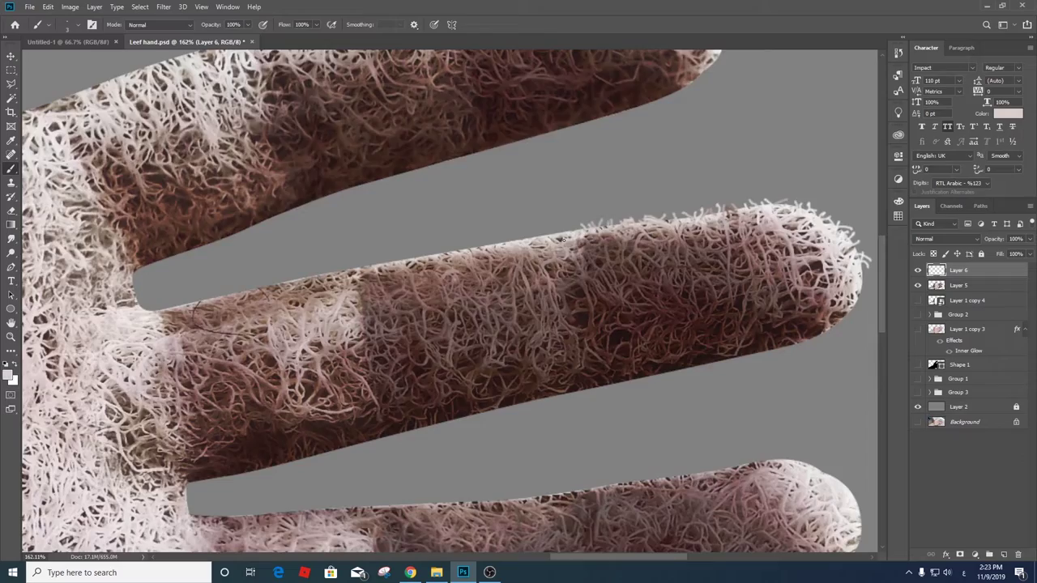
pyautogui.scroll(-2, 588, 229)
pyautogui.scroll(-2, 588, 229)
pyautogui.scroll(4, 588, 229)
pyautogui.scroll(2, 540, 257)
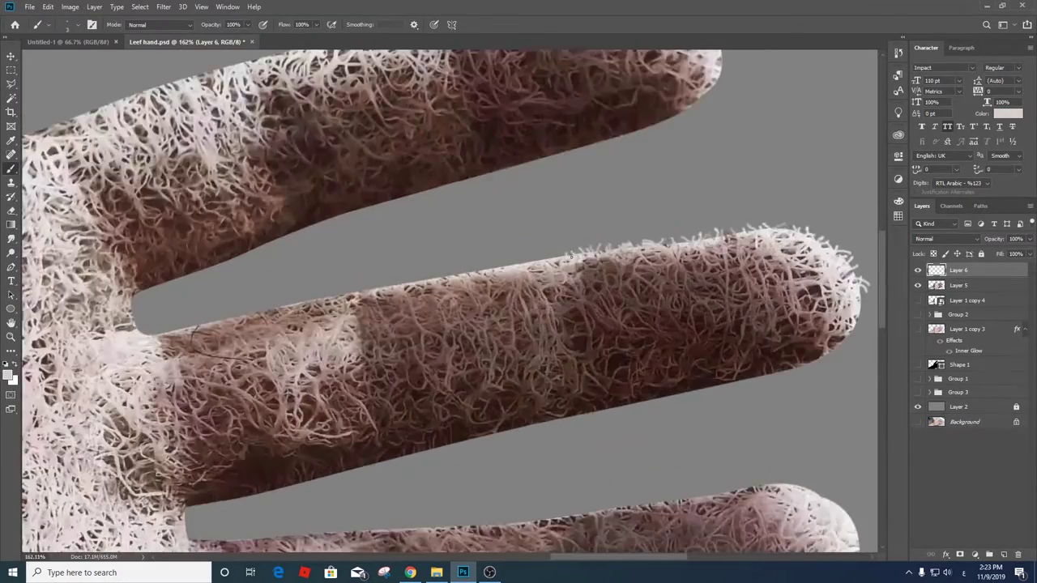
pyautogui.scroll(2, 541, 258)
pyautogui.moveTo(511, 259)
pyautogui.mouseDown()
pyautogui.moveTo(434, 277)
pyautogui.moveTo(579, 252)
pyautogui.moveTo(808, 237)
pyautogui.mouseUp()
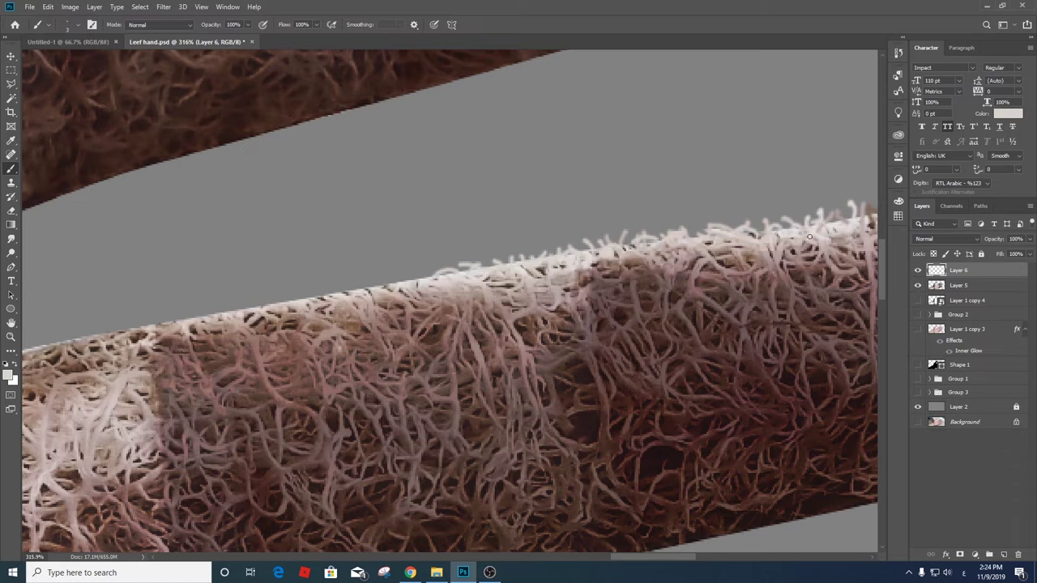
pyautogui.moveTo(428, 273); pyautogui.dragTo(198, 316)
pyautogui.moveTo(328, 289)
pyautogui.mouseDown()
pyautogui.moveTo(358, 316)
pyautogui.moveTo(247, 335)
pyautogui.moveTo(405, 322)
pyautogui.moveTo(243, 356)
pyautogui.moveTo(356, 334)
pyautogui.mouseUp()
# - Sample darker browns to add a dark curved strand, then more light strands along the edge
pyautogui.click(359, 315)
pyautogui.keyDown('alt'); pyautogui.click(353, 309); pyautogui.keyUp('alt')
pyautogui.keyDown('alt'); pyautogui.click(378, 343); pyautogui.keyUp('alt')
pyautogui.keyDown('alt'); pyautogui.click(660, 309); pyautogui.keyUp('alt')
pyautogui.moveTo(648, 284); pyautogui.dragTo(587, 298)
pyautogui.keyDown('alt'); pyautogui.click(562, 301); pyautogui.keyUp('alt')
pyautogui.moveTo(507, 301); pyautogui.dragTo(198, 367)
pyautogui.scroll(-3, 202, 366)
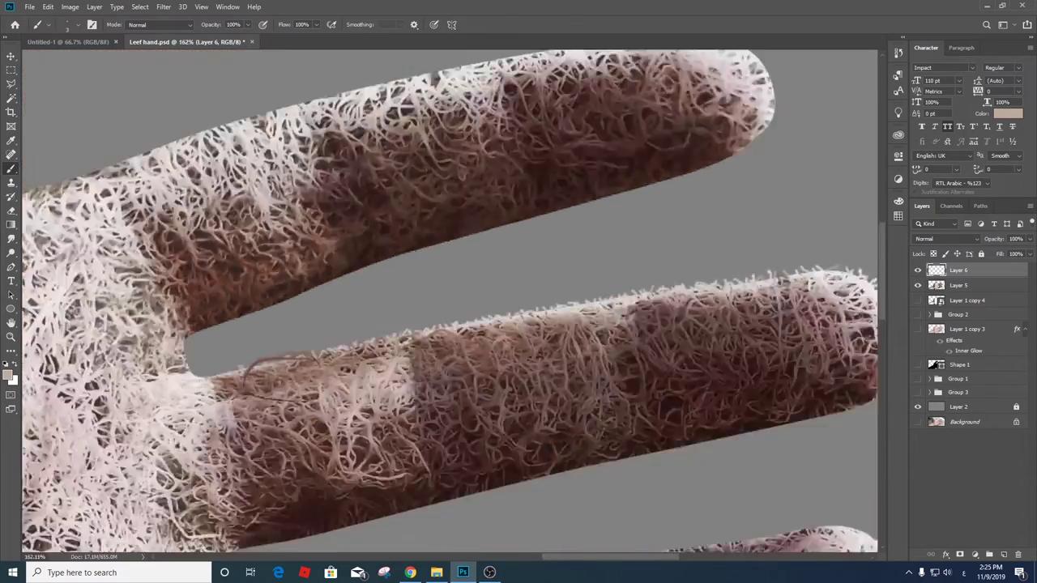
pyautogui.scroll(-3, 480, 367)
# - Sample light pink and dark brown fibre colours from the hand
pyautogui.scroll(3, 300, 385)
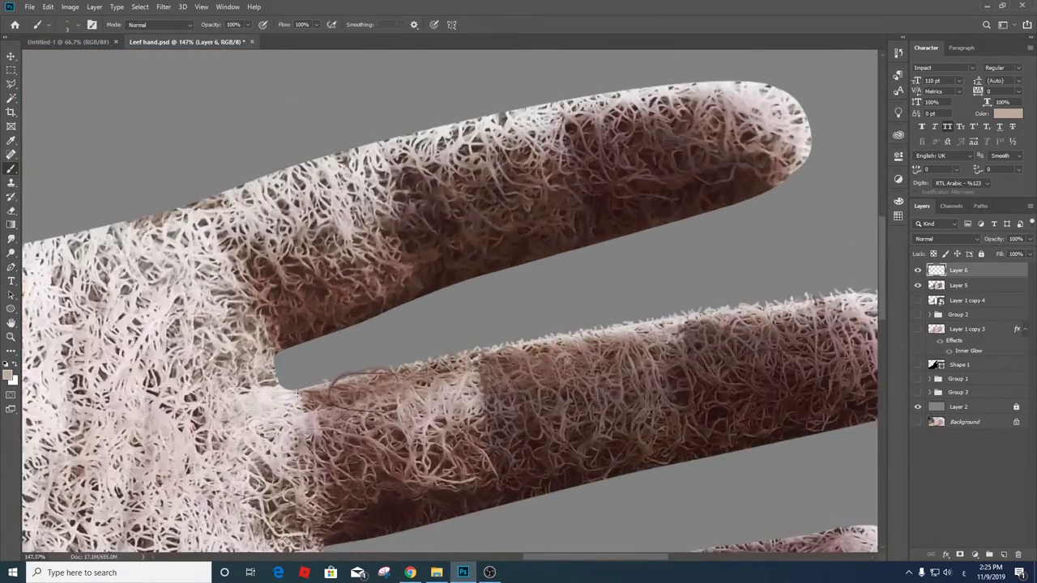
pyautogui.scroll(2, 300, 384)
pyautogui.keyDown('alt'); pyautogui.click(290, 388); pyautogui.keyUp('alt')
pyautogui.keyDown('alt'); pyautogui.click(265, 386); pyautogui.keyUp('alt')
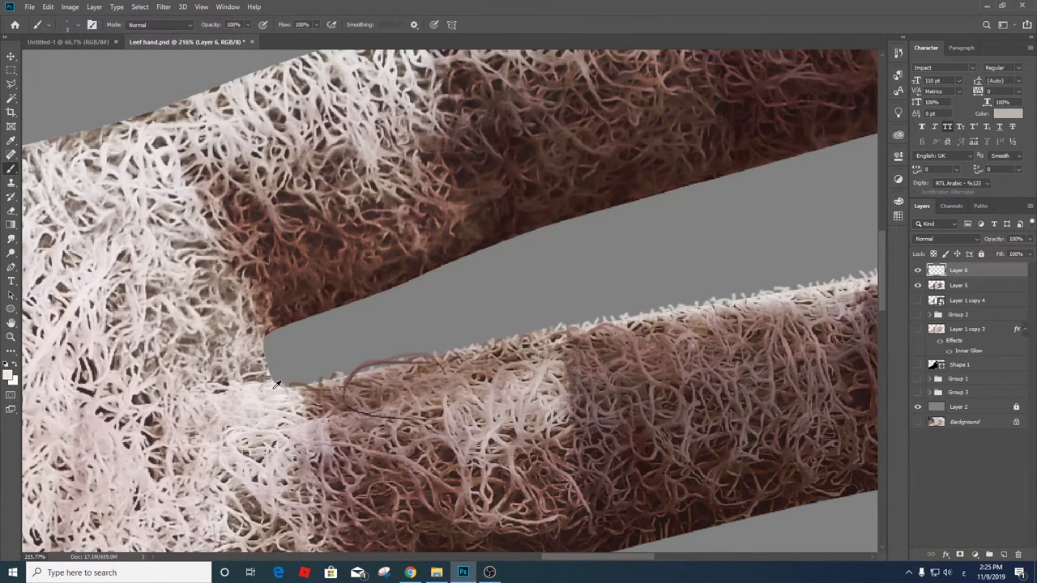
pyautogui.keyDown('alt'); pyautogui.click(271, 388); pyautogui.keyUp('alt')
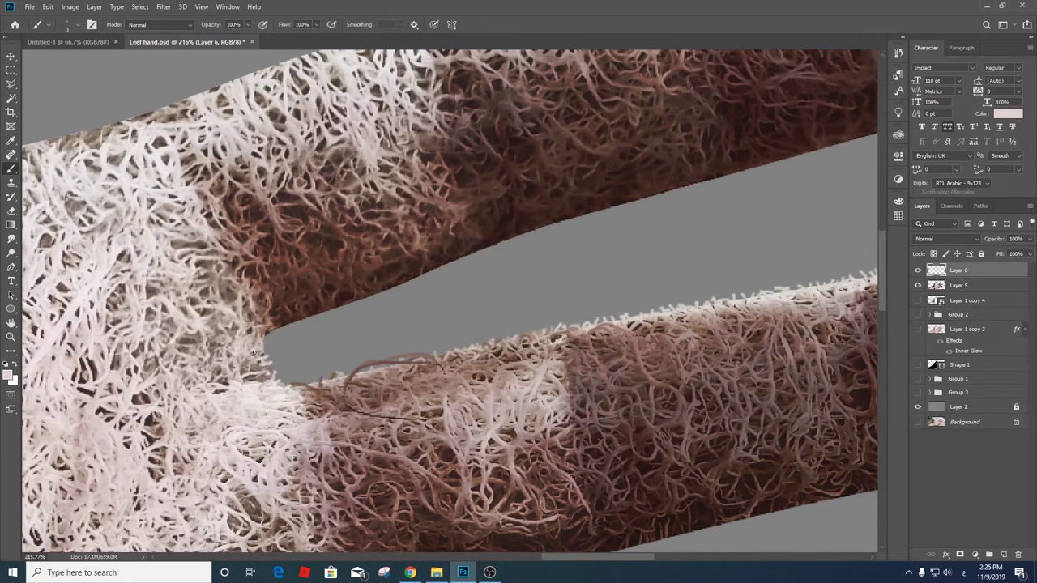
pyautogui.keyDown('alt'); pyautogui.click(282, 328); pyautogui.keyUp('alt')
pyautogui.keyDown('alt'); pyautogui.click(281, 328); pyautogui.keyUp('alt')
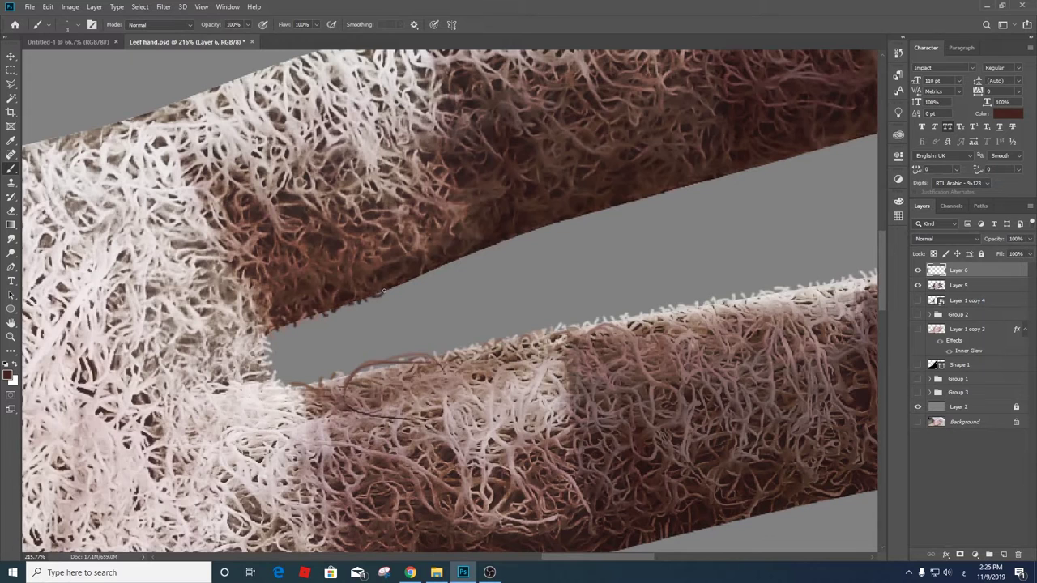
pyautogui.keyDown('alt'); pyautogui.click(441, 255); pyautogui.keyUp('alt')
# - Paint dark brown strands along the index finger's lower edge near the fingertip
pyautogui.moveTo(509, 233); pyautogui.dragTo(478, 367)
pyautogui.keyDown('alt'); pyautogui.click(479, 367); pyautogui.keyUp('alt')
pyautogui.keyDown('alt'); pyautogui.click(510, 366); pyautogui.keyUp('alt')
pyautogui.keyDown('alt'); pyautogui.click(544, 359); pyautogui.keyUp('alt')
pyautogui.keyDown('alt'); pyautogui.click(569, 340); pyautogui.keyUp('alt')
pyautogui.keyDown('alt'); pyautogui.click(556, 343); pyautogui.keyUp('alt')
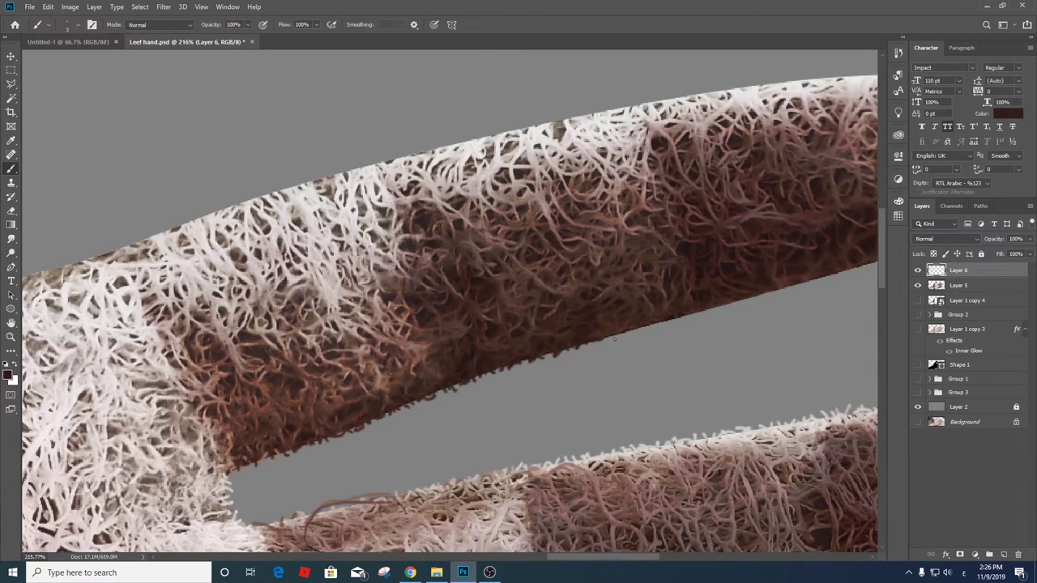
pyautogui.moveTo(641, 326); pyautogui.dragTo(622, 336)
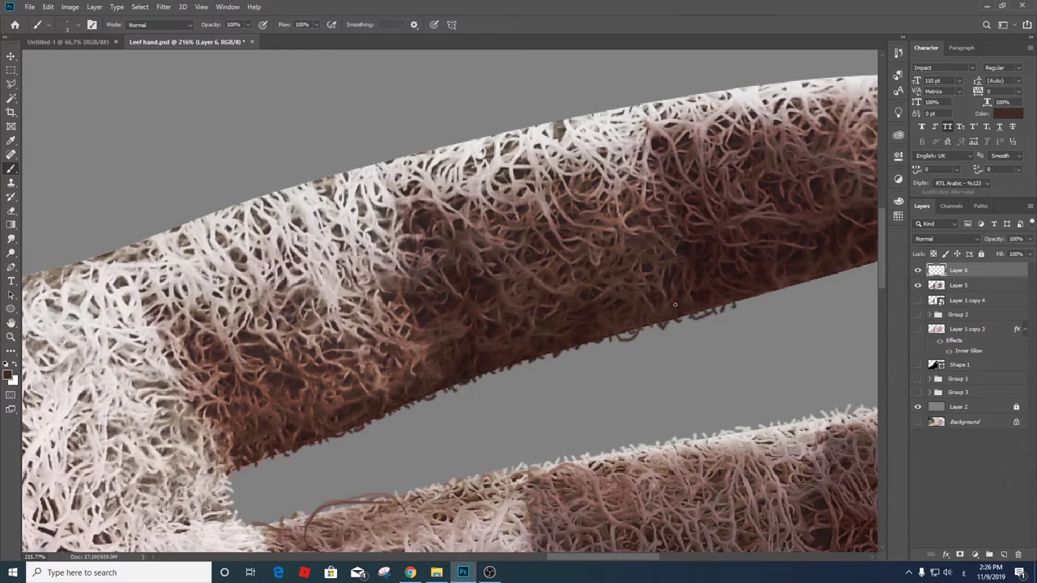
pyautogui.moveTo(714, 305); pyautogui.dragTo(601, 354)
pyautogui.moveTo(663, 354); pyautogui.dragTo(693, 334)
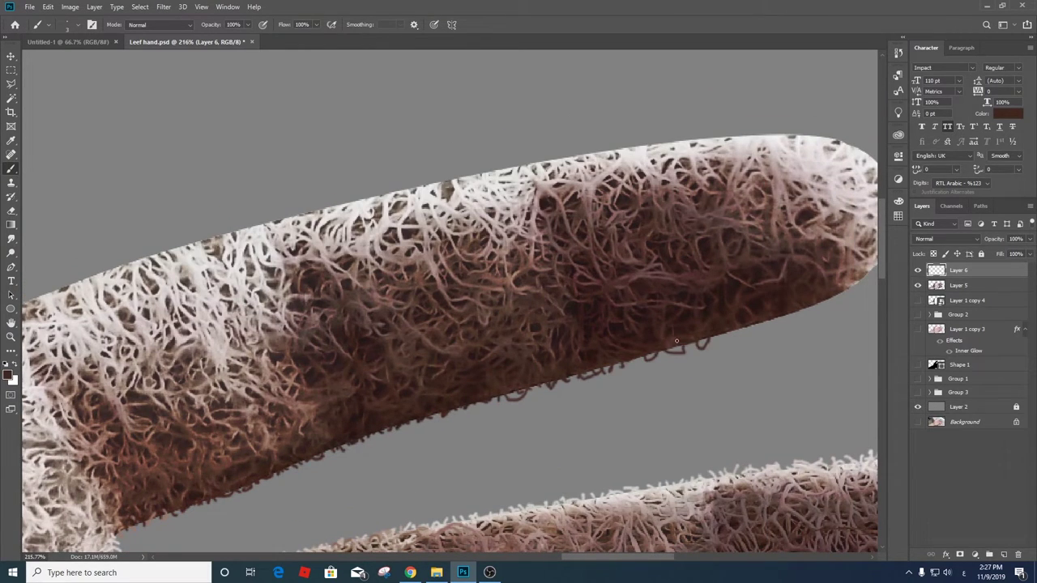
pyautogui.moveTo(466, 391); pyautogui.dragTo(404, 420)
# - Add short dark strands along the finger's lower-left edge
pyautogui.keyDown('alt'); pyautogui.click(425, 366); pyautogui.keyUp('alt')
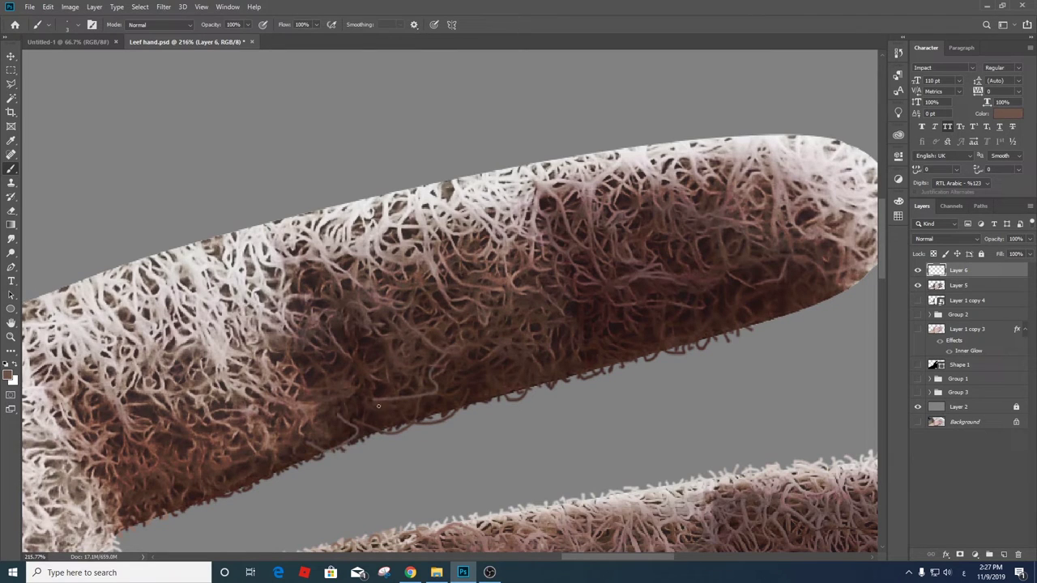
pyautogui.keyDown('alt'); pyautogui.click(273, 446); pyautogui.keyUp('alt')
pyautogui.moveTo(220, 499); pyautogui.dragTo(134, 527)
pyautogui.keyDown('alt'); pyautogui.click(142, 502); pyautogui.keyUp('alt')
pyautogui.keyDown('alt'); pyautogui.click(227, 466); pyautogui.keyUp('alt')
pyautogui.moveTo(222, 477); pyautogui.dragTo(172, 514)
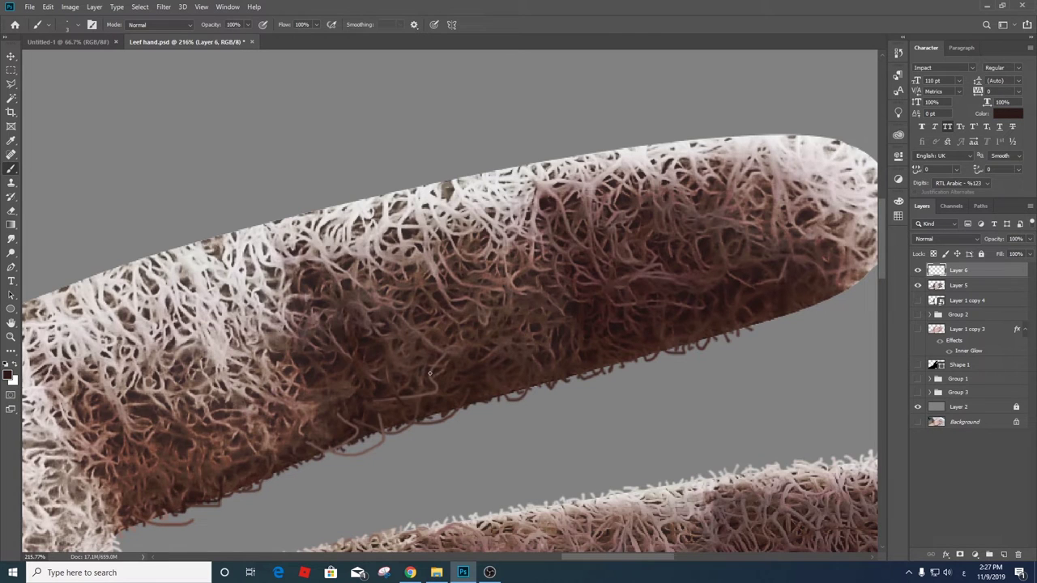
pyautogui.moveTo(392, 422); pyautogui.dragTo(337, 411)
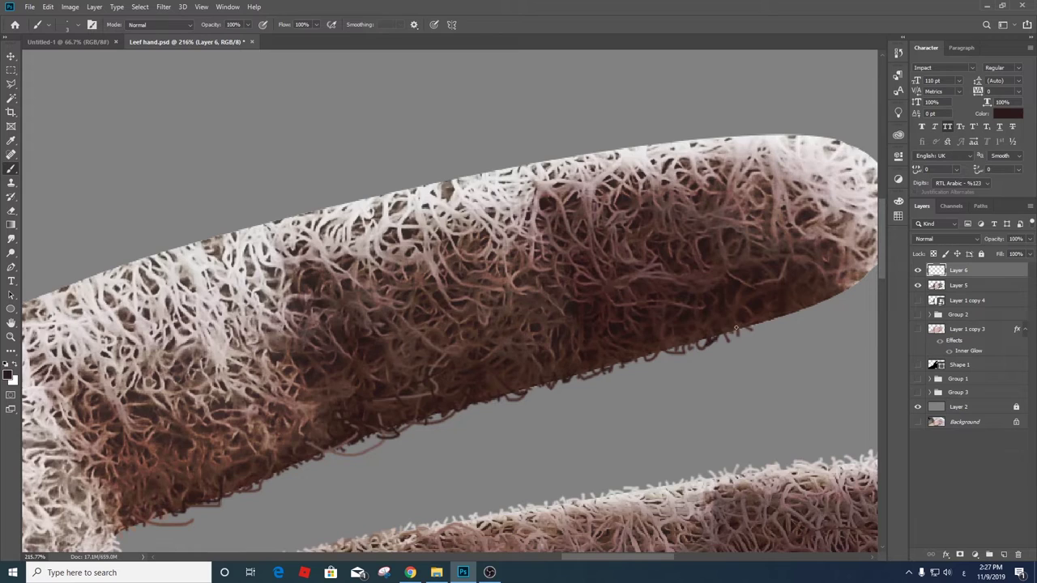
pyautogui.moveTo(762, 324); pyautogui.dragTo(682, 384)
# - With a sampled light pink, paint strands around the fingertip's lower, right and top edges
pyautogui.hotkey('ctrl', '0')
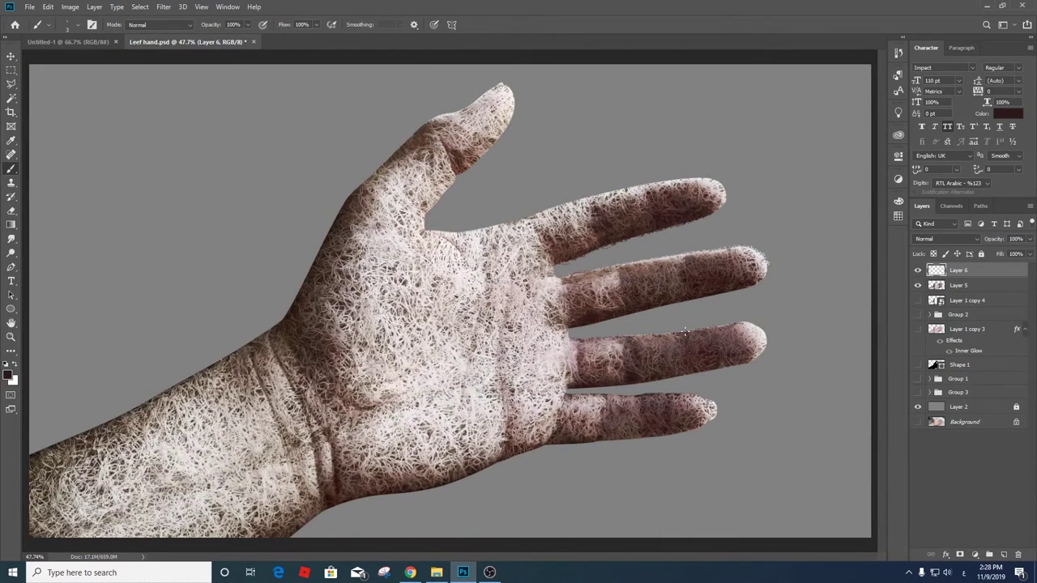
pyautogui.scroll(2, 688, 276)
pyautogui.scroll(2, 698, 236)
pyautogui.scroll(2, 701, 219)
pyautogui.keyDown('alt'); pyautogui.click(729, 202); pyautogui.keyUp('alt')
pyautogui.moveTo(729, 209)
pyautogui.mouseDown()
pyautogui.moveTo(772, 186)
pyautogui.moveTo(726, 299)
pyautogui.moveTo(687, 221)
pyautogui.moveTo(641, 188)
pyautogui.mouseUp()
pyautogui.keyDown('alt'); pyautogui.click(729, 296); pyautogui.keyUp('alt')
pyautogui.moveTo(577, 191)
pyautogui.mouseDown()
pyautogui.moveTo(418, 196)
pyautogui.moveTo(214, 224)
pyautogui.moveTo(418, 219)
pyautogui.moveTo(475, 205)
pyautogui.moveTo(272, 260)
pyautogui.moveTo(451, 300)
pyautogui.mouseUp()
# - Paint looping light strands along the index finger's top edge
pyautogui.moveTo(559, 218); pyautogui.dragTo(615, 188)
pyautogui.moveTo(494, 209); pyautogui.dragTo(600, 203)
pyautogui.moveTo(640, 195); pyautogui.dragTo(705, 150)
pyautogui.moveTo(637, 228); pyautogui.dragTo(583, 202)
pyautogui.moveTo(665, 182)
pyautogui.mouseDown()
pyautogui.moveTo(737, 158)
pyautogui.moveTo(607, 241)
pyautogui.moveTo(635, 201)
pyautogui.mouseUp()
pyautogui.moveTo(698, 221)
pyautogui.mouseDown()
pyautogui.moveTo(640, 174)
pyautogui.moveTo(748, 175)
pyautogui.moveTo(713, 201)
pyautogui.mouseUp()
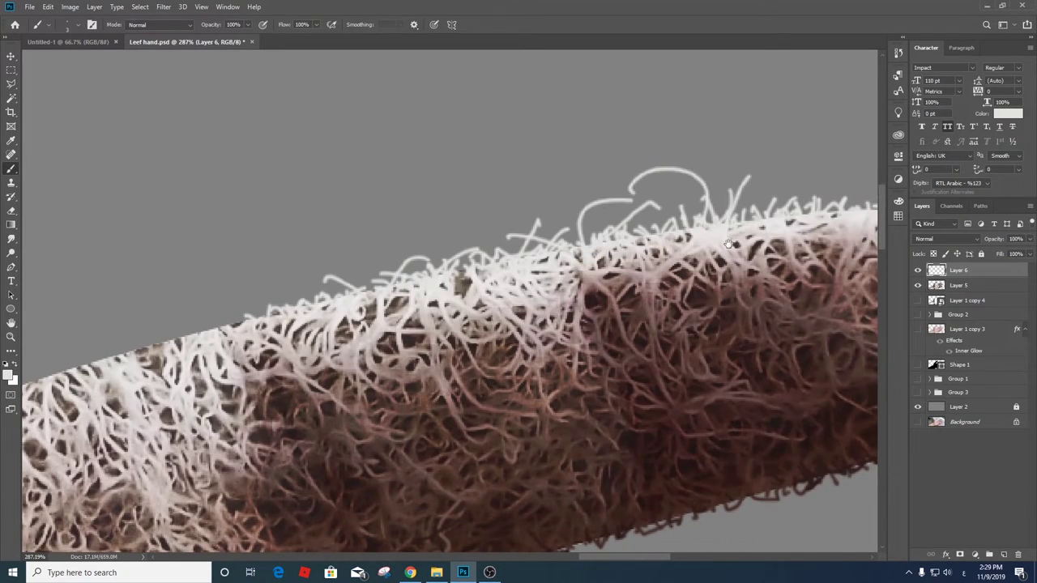
pyautogui.moveTo(560, 297); pyautogui.dragTo(608, 251)
pyautogui.moveTo(635, 310)
pyautogui.mouseDown()
pyautogui.moveTo(688, 281)
pyautogui.moveTo(680, 243)
pyautogui.mouseUp()
pyautogui.moveTo(695, 285)
pyautogui.mouseDown()
pyautogui.moveTo(757, 271)
pyautogui.moveTo(818, 291)
pyautogui.mouseUp()
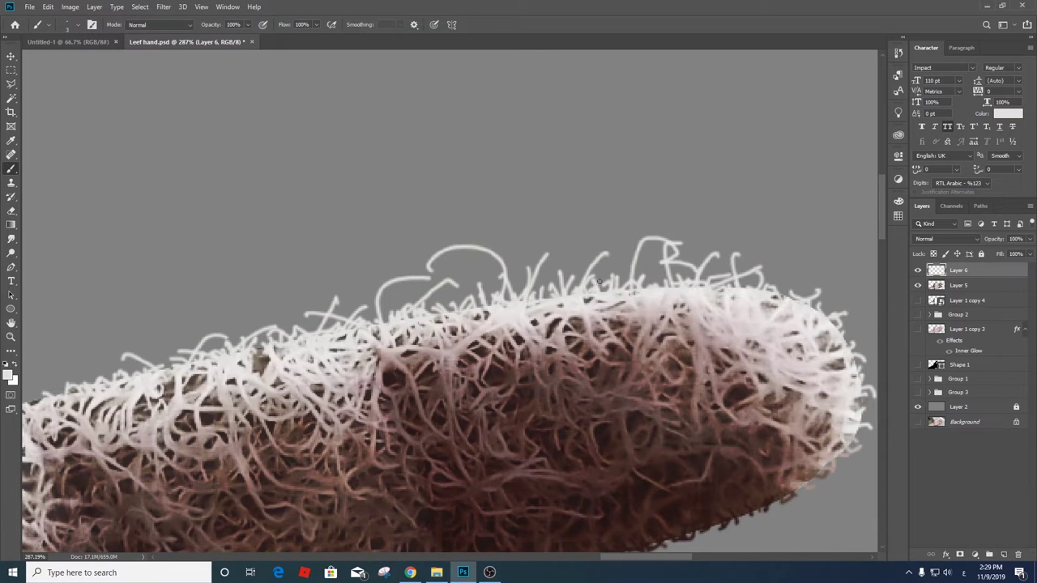
pyautogui.moveTo(729, 276); pyautogui.dragTo(810, 227)
# - Extend the light looping strands leftward along the top edge with short additions
pyautogui.moveTo(551, 287); pyautogui.dragTo(523, 255)
pyautogui.moveTo(442, 301); pyautogui.dragTo(490, 271)
pyautogui.moveTo(441, 321); pyautogui.dragTo(436, 288)
pyautogui.moveTo(381, 328)
pyautogui.mouseDown()
pyautogui.moveTo(374, 292)
pyautogui.moveTo(348, 288)
pyautogui.mouseUp()
pyautogui.moveTo(317, 333)
pyautogui.mouseDown()
pyautogui.moveTo(259, 312)
pyautogui.moveTo(231, 344)
pyautogui.moveTo(235, 357)
pyautogui.moveTo(443, 204)
pyautogui.mouseUp()
pyautogui.moveTo(396, 229)
pyautogui.mouseDown()
pyautogui.moveTo(387, 202)
pyautogui.moveTo(404, 208)
pyautogui.mouseUp()
pyautogui.moveTo(350, 235)
pyautogui.mouseDown()
pyautogui.moveTo(339, 209)
pyautogui.moveTo(309, 225)
pyautogui.mouseUp()
pyautogui.moveTo(378, 230); pyautogui.dragTo(368, 210)
# - Extend the light strands rightward along the top edge and add a small final strand
pyautogui.moveTo(331, 257); pyautogui.dragTo(325, 217)
pyautogui.moveTo(404, 233)
pyautogui.mouseDown()
pyautogui.moveTo(374, 187)
pyautogui.moveTo(444, 184)
pyautogui.mouseUp()
pyautogui.moveTo(471, 193); pyautogui.dragTo(494, 154)
pyautogui.moveTo(531, 185); pyautogui.dragTo(559, 139)
pyautogui.moveTo(450, 201); pyautogui.dragTo(442, 176)
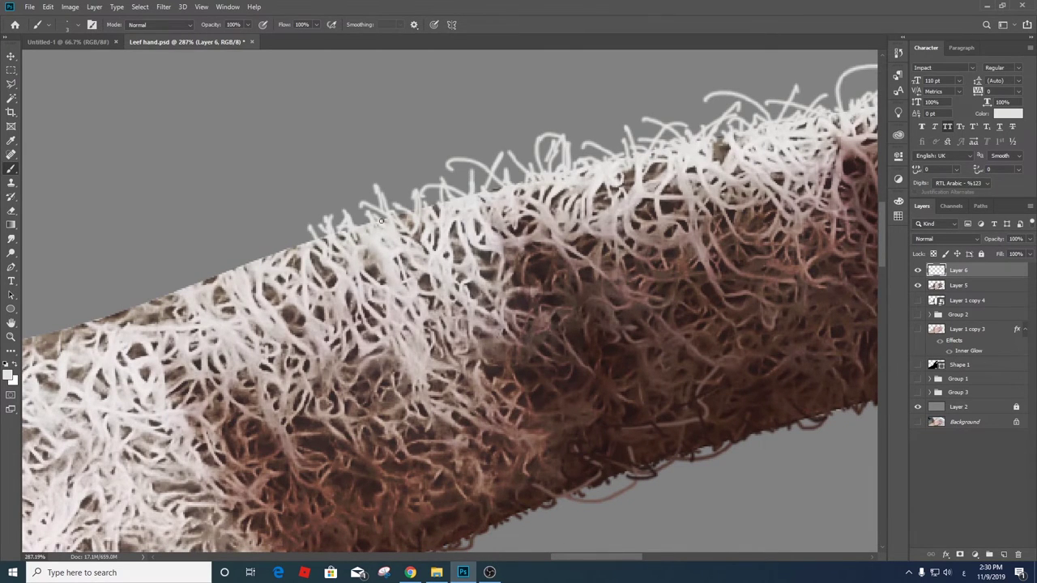
pyautogui.hotkey('ctrl', '0')
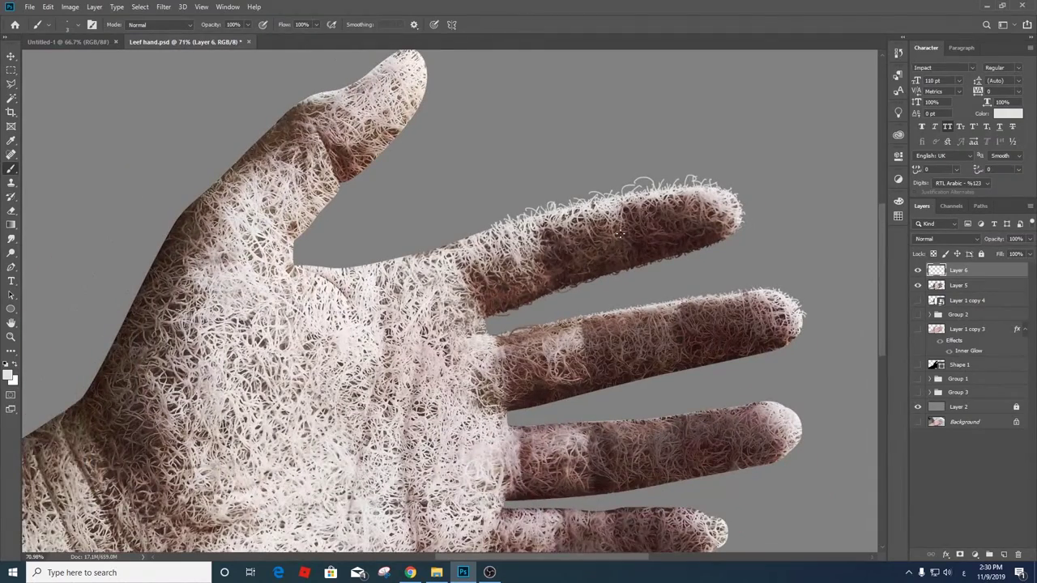
pyautogui.scroll(6, 753, 207)
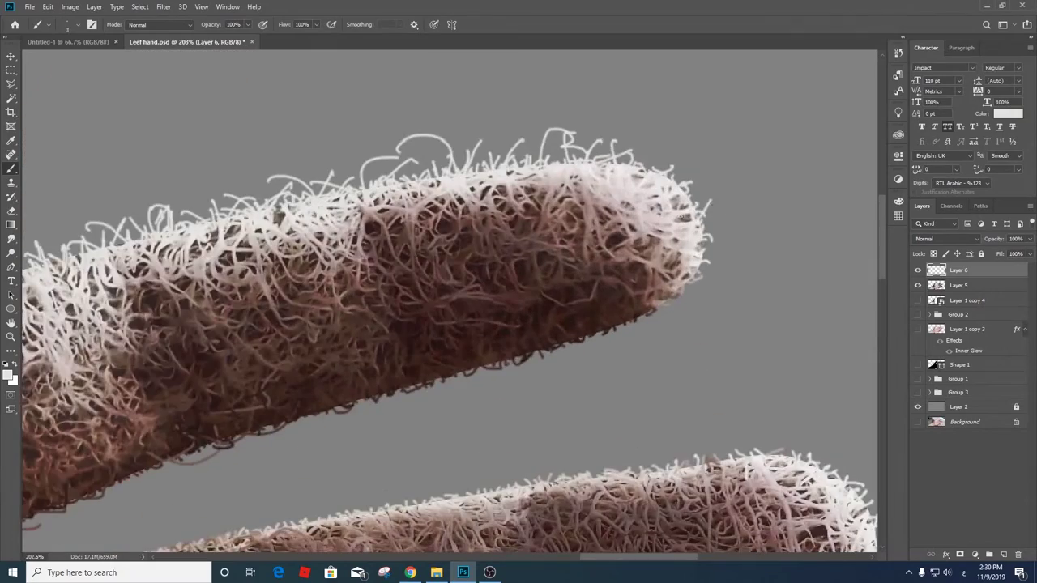
pyautogui.moveTo(657, 202); pyautogui.dragTo(671, 170)
pyautogui.moveTo(689, 220)
pyautogui.mouseDown()
pyautogui.moveTo(721, 233)
pyautogui.moveTo(703, 181)
pyautogui.mouseUp()
pyautogui.moveTo(689, 267); pyautogui.dragTo(721, 255)
pyautogui.keyDown('alt'); pyautogui.click(687, 282); pyautogui.keyUp('alt')
pyautogui.keyDown('alt'); pyautogui.click(677, 297); pyautogui.keyUp('alt')
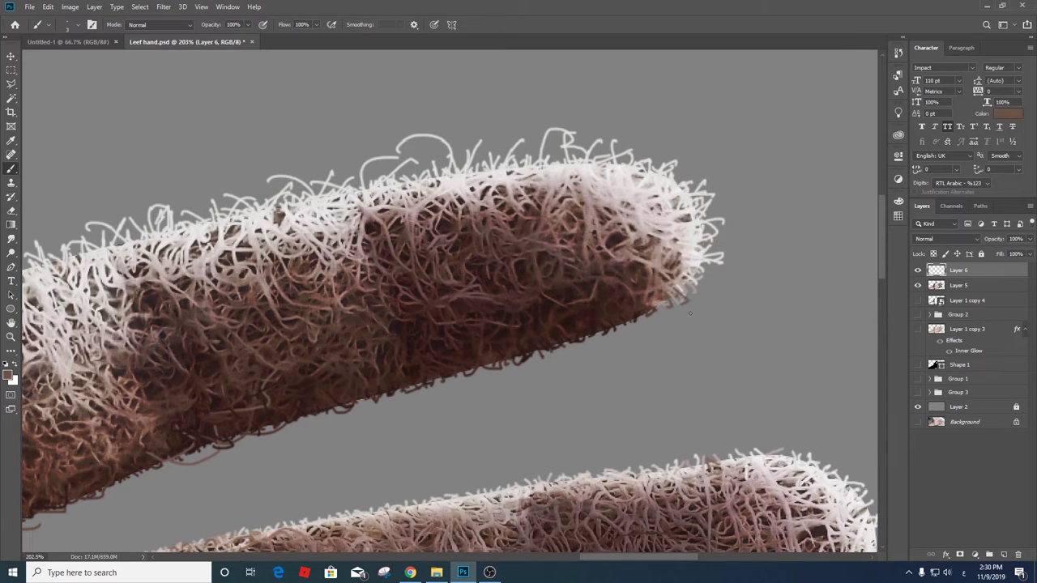
pyautogui.keyDown('alt'); pyautogui.click(652, 303); pyautogui.keyUp('alt')
pyautogui.keyDown('alt'); pyautogui.click(633, 308); pyautogui.keyUp('alt')
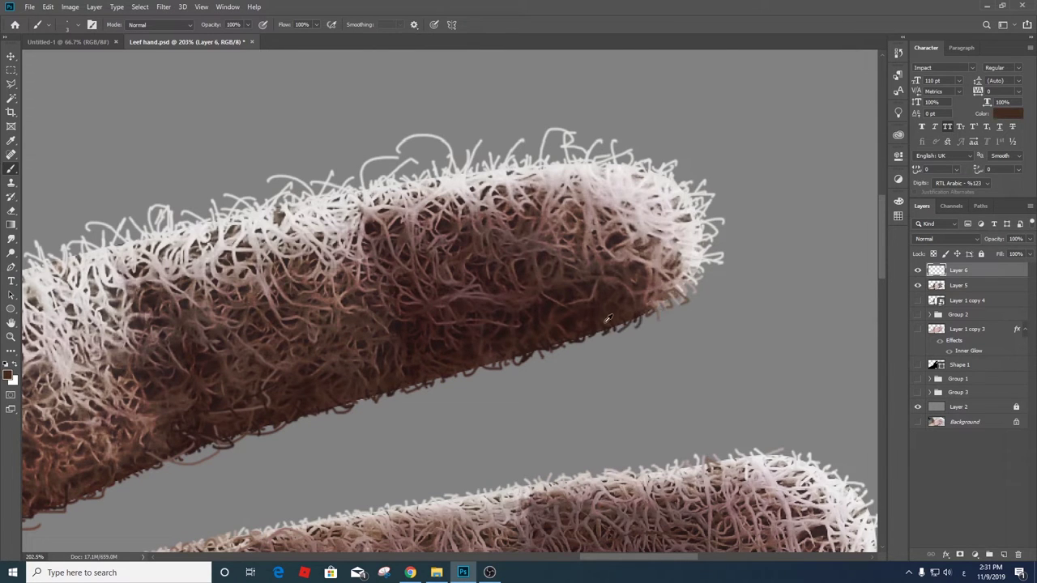
pyautogui.keyDown('alt'); pyautogui.click(599, 325); pyautogui.keyUp('alt')
pyautogui.moveTo(559, 356); pyautogui.dragTo(267, 437)
pyautogui.keyDown('alt'); pyautogui.click(492, 352); pyautogui.keyUp('alt')
pyautogui.keyDown('alt'); pyautogui.click(357, 383); pyautogui.keyUp('alt')
pyautogui.moveTo(404, 395); pyautogui.dragTo(320, 428)
pyautogui.keyDown('alt'); pyautogui.click(377, 381); pyautogui.keyUp('alt')
pyautogui.moveTo(437, 379); pyautogui.dragTo(531, 397)
pyautogui.keyDown('alt'); pyautogui.click(459, 357); pyautogui.keyUp('alt')
pyautogui.moveTo(458, 407); pyautogui.dragTo(440, 430)
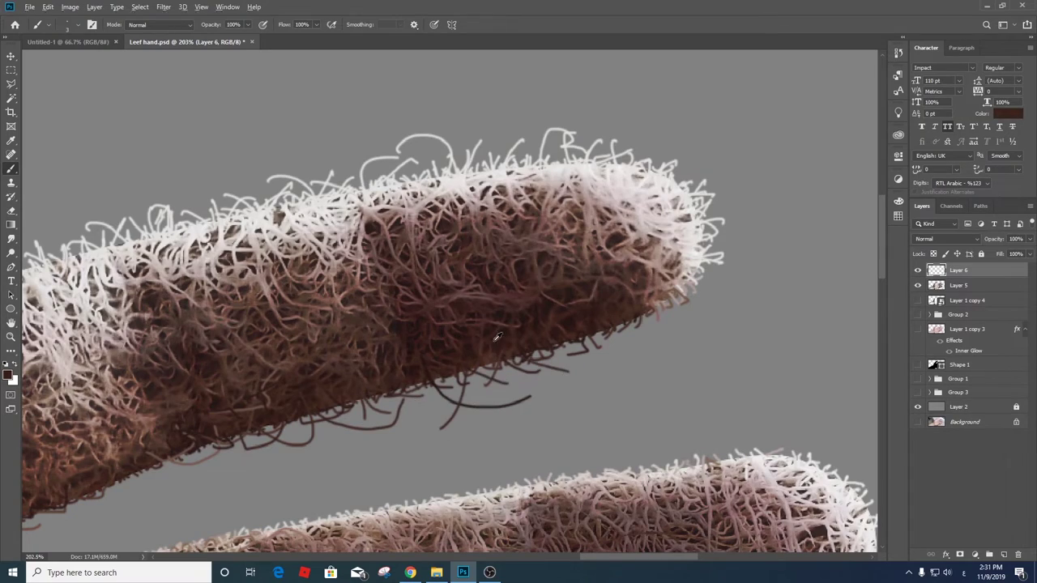
pyautogui.scroll(-5, 559, 395)
pyautogui.scroll(-2, 618, 397)
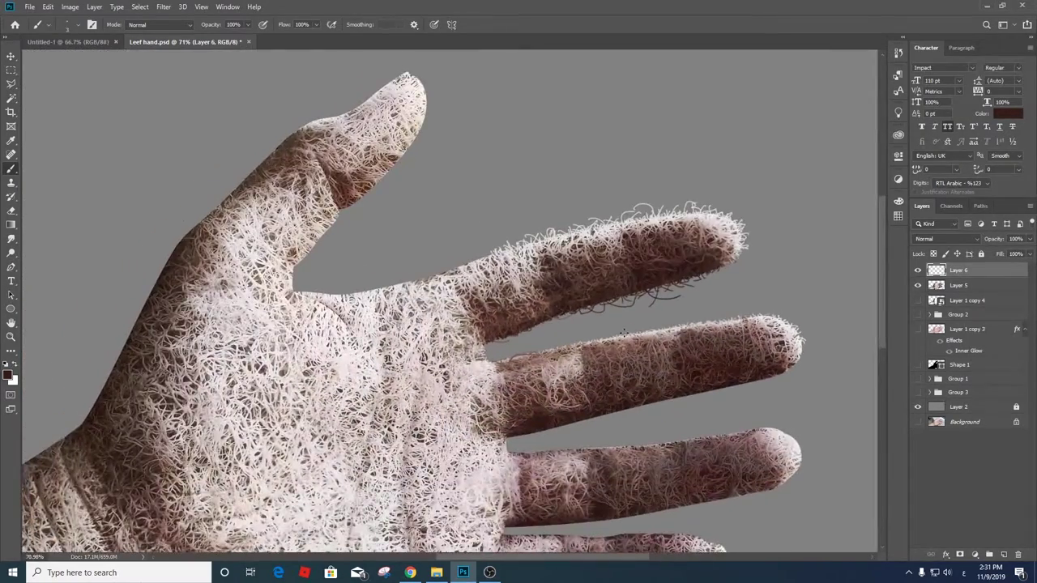
pyautogui.moveTo(618, 396)
pyautogui.mouseDown()
pyautogui.moveTo(710, 271)
pyautogui.moveTo(715, 301)
pyautogui.mouseUp()
pyautogui.scroll(3, 677, 296)
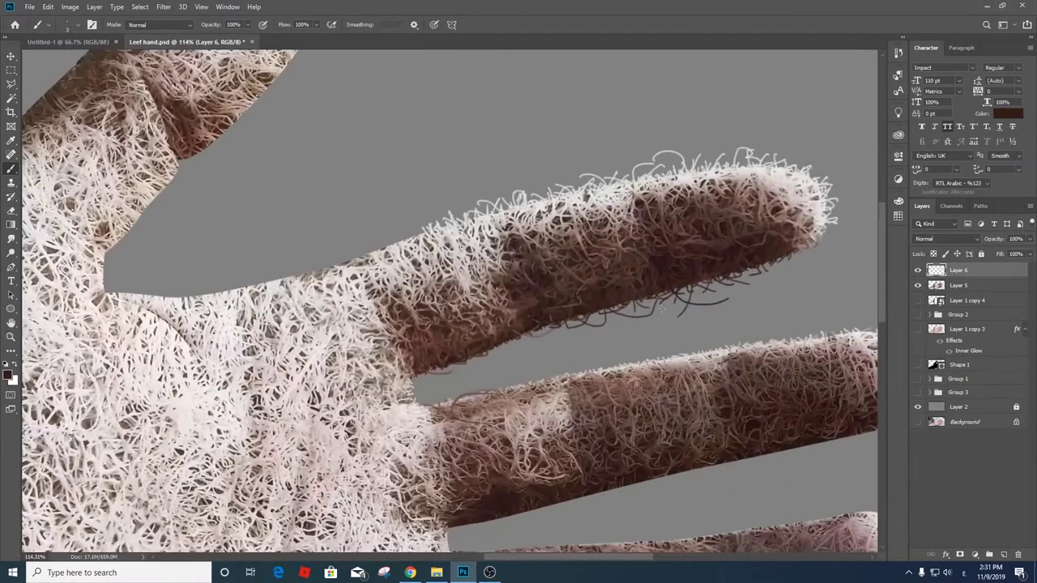
pyautogui.hscroll(3, 592, 267)
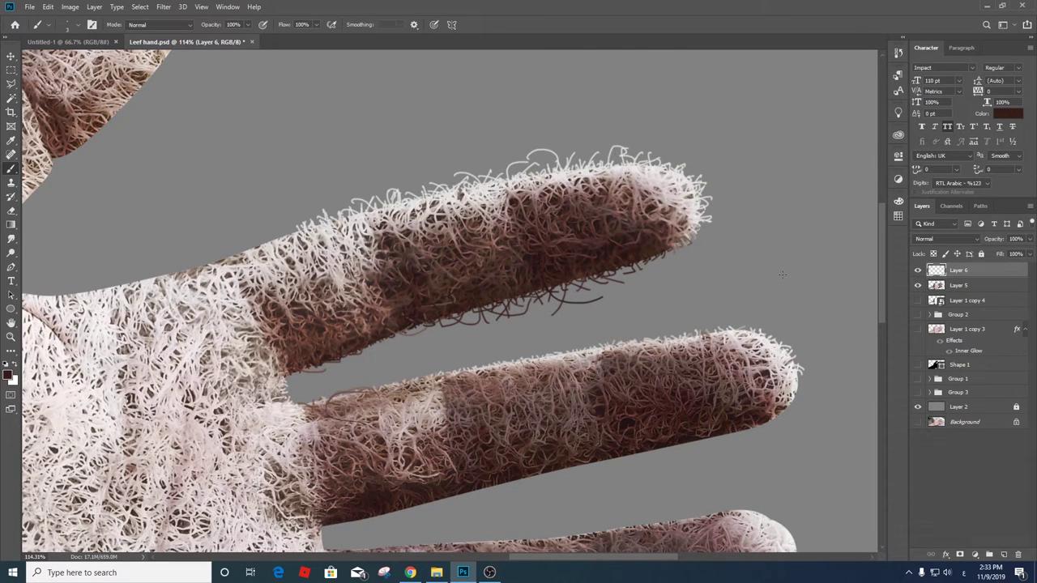
# - Paint white strands at the index finger's base and save the document
pyautogui.press('x')
pyautogui.moveTo(227, 260); pyautogui.dragTo(247, 237)
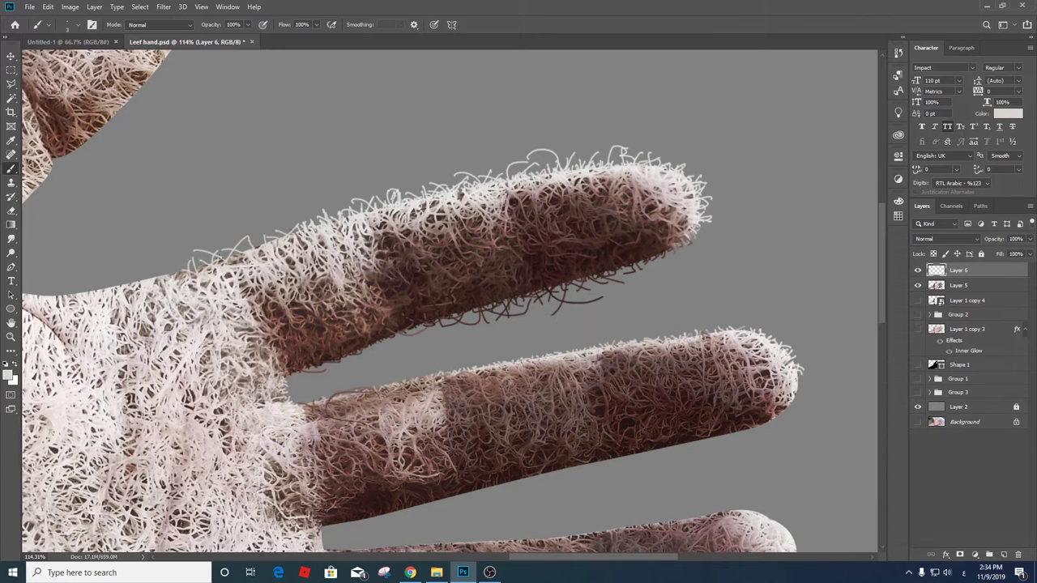
pyautogui.hotkey('ctrl', 's')
# - Add white fibre strands along the palm edge and pick a lighter paint colour
pyautogui.moveTo(162, 267); pyautogui.dragTo(389, 251)
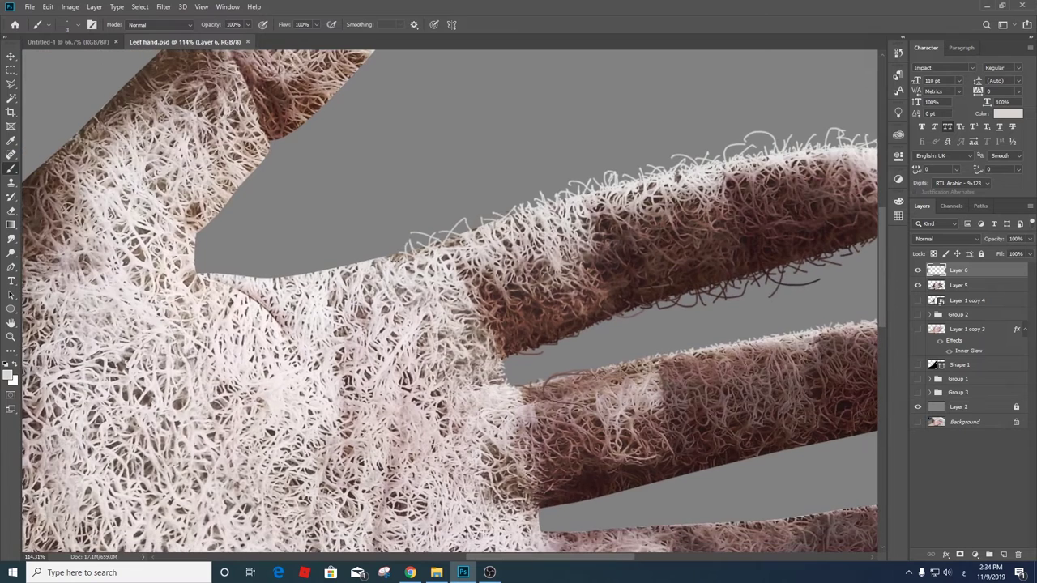
pyautogui.moveTo(320, 264)
pyautogui.mouseDown()
pyautogui.moveTo(275, 280)
pyautogui.moveTo(199, 269)
pyautogui.moveTo(388, 254)
pyautogui.moveTo(437, 236)
pyautogui.mouseUp()
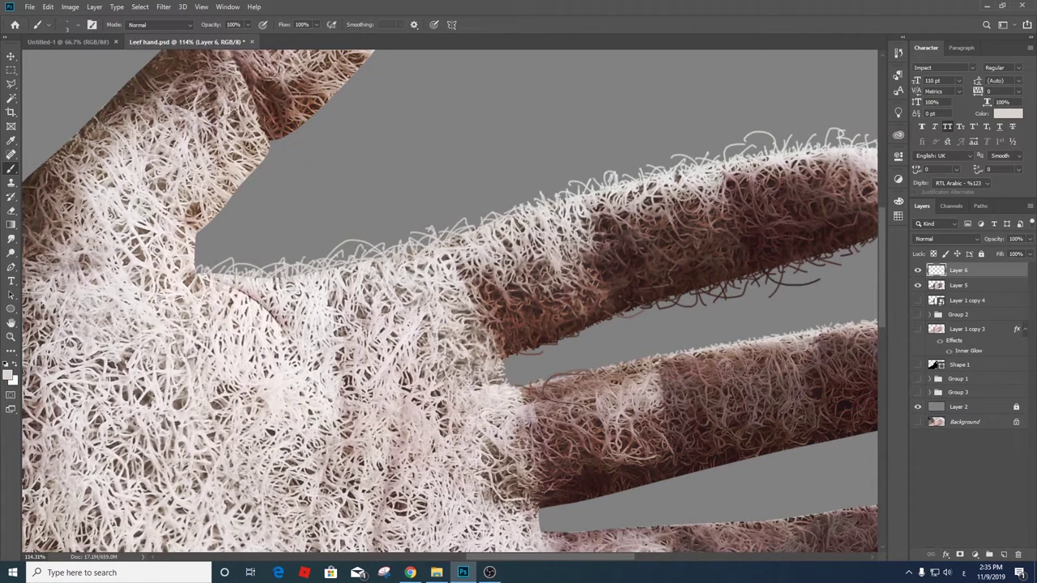
pyautogui.keyDown('alt'); pyautogui.click(260, 275); pyautogui.keyUp('alt')
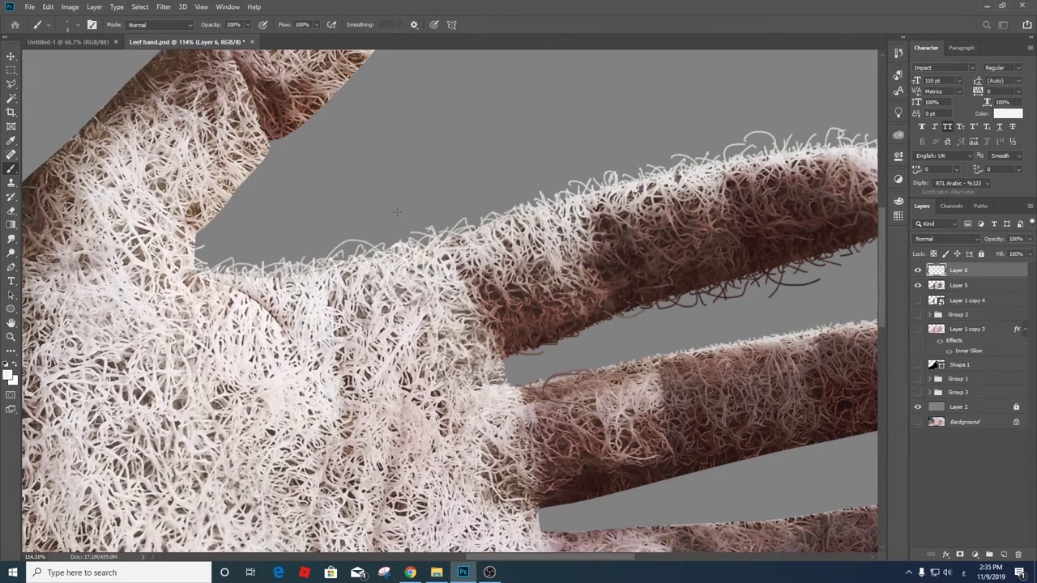
pyautogui.hotkey('ctrl', 'n')
# - Create a new 300×300 px document and fill it with black
pyautogui.doubleClick(668, 232)
pyautogui.write('5')
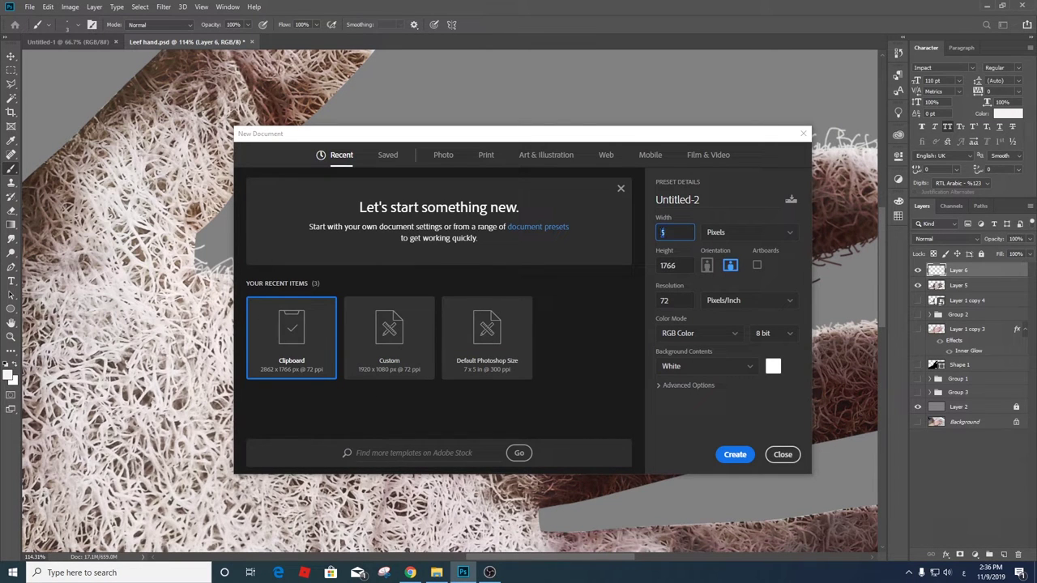
pyautogui.press('Tab')
pyautogui.write('300')
pyautogui.press('Return')
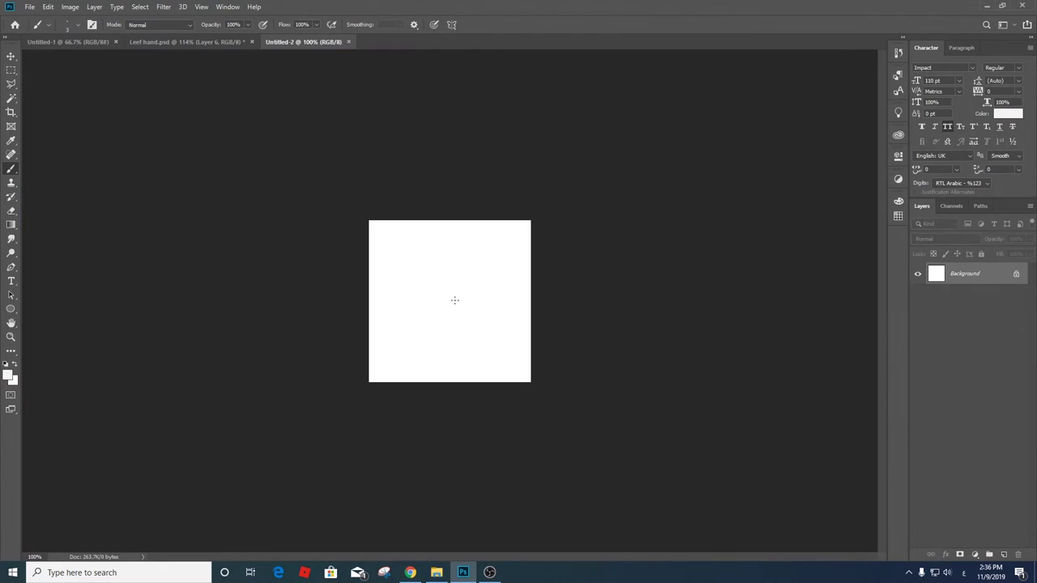
pyautogui.press('x')
pyautogui.hotkey('alt', 'BackSpace')
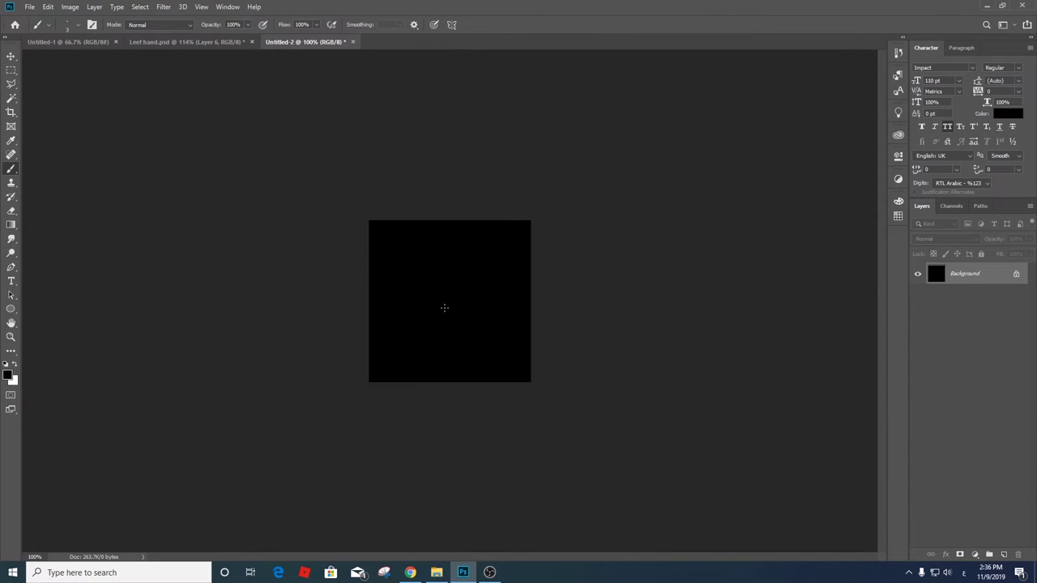
pyautogui.press('x')
# - Scribble looping white fibre strokes across the black canvas
pyautogui.moveTo(454, 296); pyautogui.dragTo(494, 270)
pyautogui.moveTo(442, 282); pyautogui.dragTo(494, 320)
pyautogui.moveTo(480, 280); pyautogui.dragTo(421, 330)
pyautogui.moveTo(448, 251); pyautogui.dragTo(485, 259)
pyautogui.moveTo(512, 297)
pyautogui.mouseDown()
pyautogui.moveTo(469, 301)
pyautogui.moveTo(457, 336)
pyautogui.mouseUp()
pyautogui.moveTo(424, 311); pyautogui.dragTo(394, 322)
pyautogui.moveTo(442, 295); pyautogui.dragTo(429, 315)
pyautogui.moveTo(466, 272); pyautogui.dragTo(409, 312)
pyautogui.moveTo(478, 301)
pyautogui.mouseDown()
pyautogui.moveTo(390, 330)
pyautogui.moveTo(468, 237)
pyautogui.moveTo(507, 308)
pyautogui.mouseUp()
# - Finish the tangle with large white arcs and lines, then add an Invert adjustment layer
pyautogui.moveTo(402, 256)
pyautogui.mouseDown()
pyautogui.moveTo(409, 332)
pyautogui.moveTo(509, 328)
pyautogui.mouseUp()
pyautogui.moveTo(447, 350)
pyautogui.mouseDown()
pyautogui.moveTo(379, 289)
pyautogui.moveTo(485, 277)
pyautogui.moveTo(430, 345)
pyautogui.mouseUp()
pyautogui.moveTo(491, 322)
pyautogui.mouseDown()
pyautogui.moveTo(415, 291)
pyautogui.moveTo(378, 335)
pyautogui.mouseUp()
pyautogui.moveTo(435, 302); pyautogui.dragTo(507, 246)
pyautogui.moveTo(457, 321); pyautogui.dragTo(521, 313)
pyautogui.moveTo(450, 244)
pyautogui.mouseDown()
pyautogui.moveTo(395, 254)
pyautogui.moveTo(383, 306)
pyautogui.mouseUp()
pyautogui.moveTo(455, 291); pyautogui.dragTo(508, 243)
pyautogui.moveTo(499, 308); pyautogui.dragTo(398, 297)
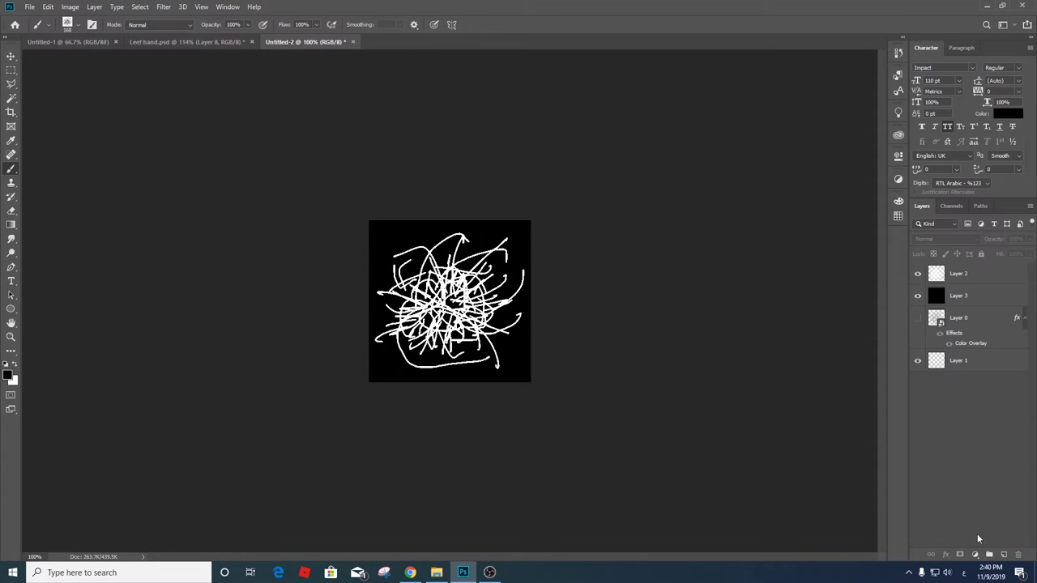
pyautogui.click(975, 554)
pyautogui.click(994, 514)
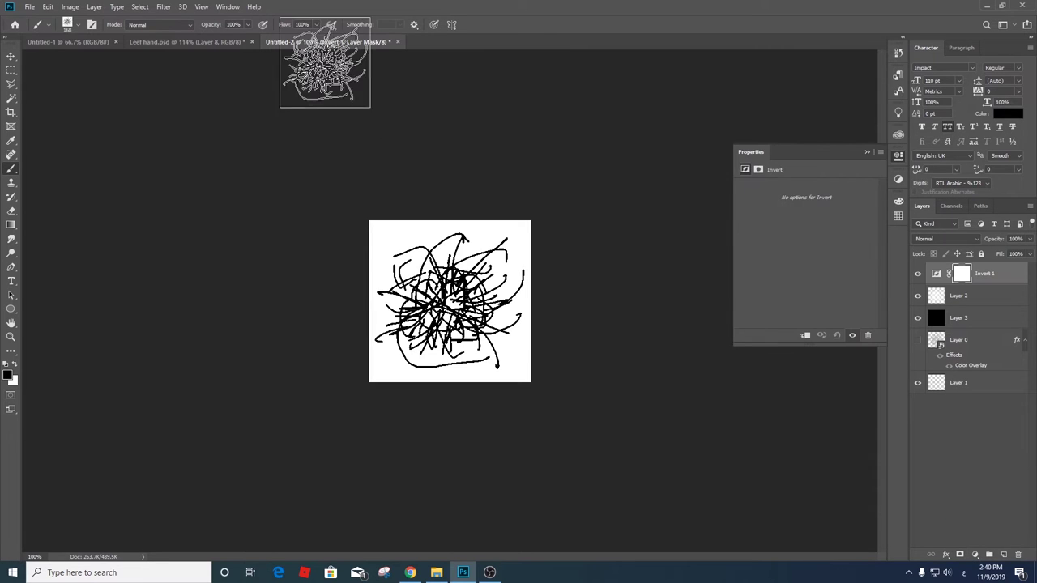
# - Define a new brush preset from the scribble tangle
pyautogui.click(48, 6)
pyautogui.press('Escape')
pyautogui.click(972, 470)
pyautogui.click(48, 7)
pyautogui.click(75, 290)
pyautogui.press('Return')
# - Switch to Leaf hand.psd and show the Brushes panel with the new brush
pyautogui.click(159, 42)
pyautogui.click(228, 6)
pyautogui.click(259, 108)
pyautogui.moveTo(674, 210)
pyautogui.mouseDown()
pyautogui.moveTo(588, 235)
pyautogui.moveTo(588, 392)
pyautogui.mouseUp()
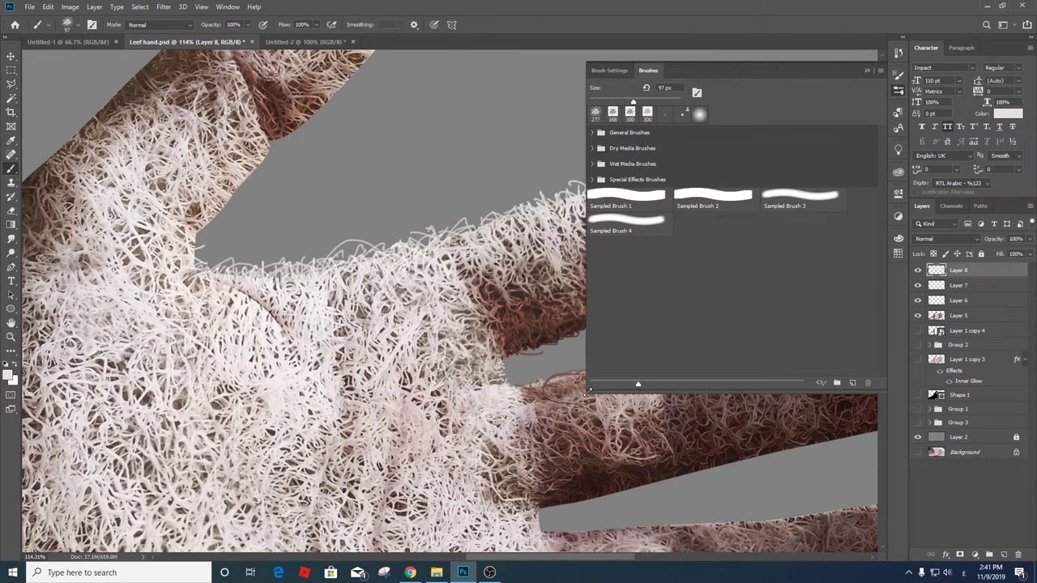
# - Set the brush tip to 45° angle, 65% spacing and Flip Y
pyautogui.click(609, 71)
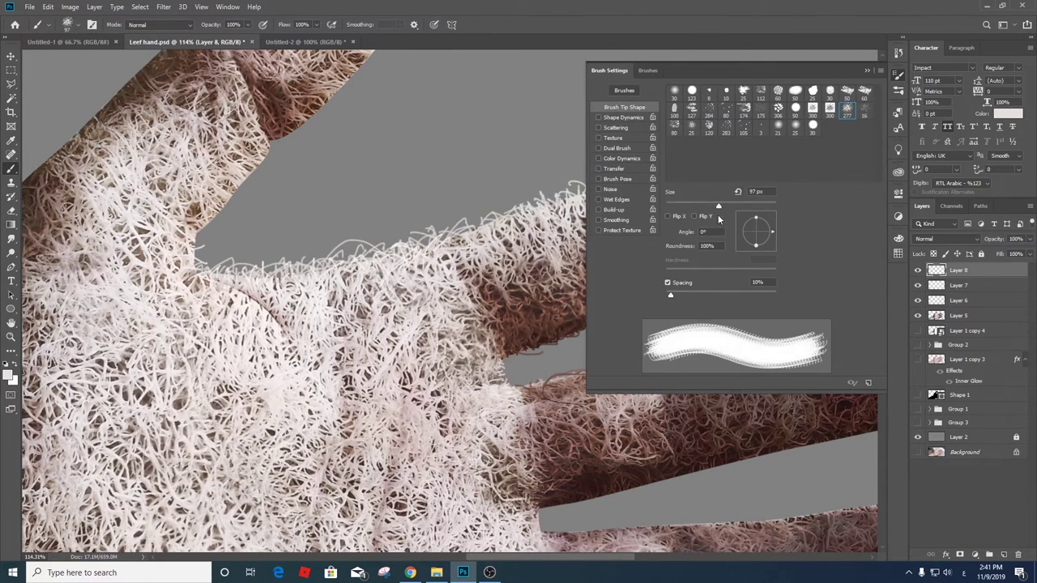
pyautogui.moveTo(773, 235); pyautogui.dragTo(767, 222)
pyautogui.moveTo(670, 295); pyautogui.dragTo(703, 298)
pyautogui.click(693, 216)
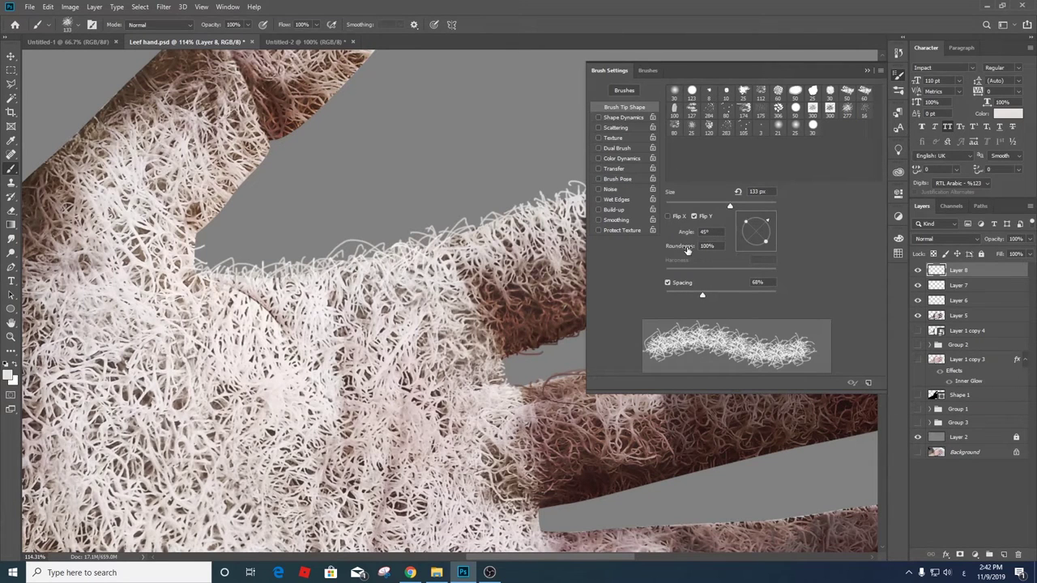
# - Enable Shape Dynamics with 9% minimum diameter and 18% angle jitter set to Fade
pyautogui.click(622, 119)
pyautogui.moveTo(666, 102); pyautogui.dragTo(675, 135)
pyautogui.moveTo(666, 185); pyautogui.dragTo(685, 185)
pyautogui.click(721, 194)
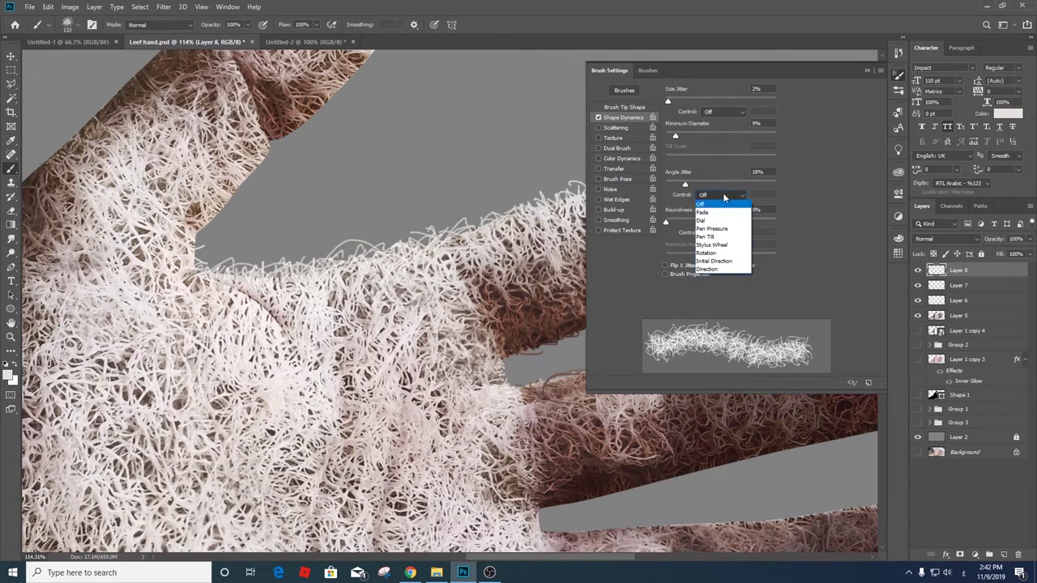
pyautogui.click(712, 212)
pyautogui.click(723, 232)
pyautogui.click(728, 248)
pyautogui.click(723, 233)
pyautogui.click(729, 266)
# - Enable Scattering with its control set to Fade, then hide Brush Settings
pyautogui.click(616, 128)
pyautogui.click(705, 113)
pyautogui.click(716, 128)
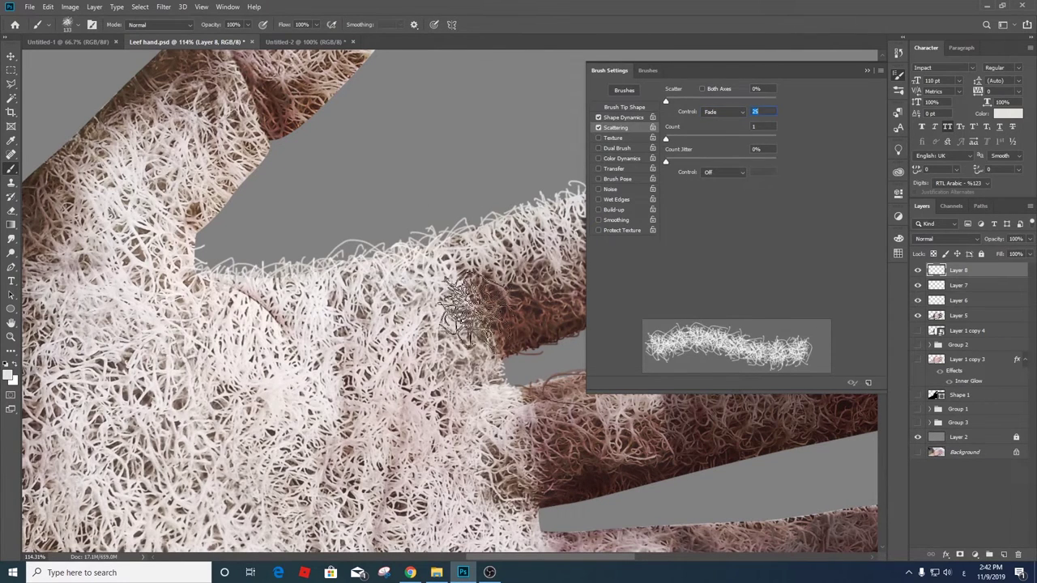
pyautogui.press('F5')
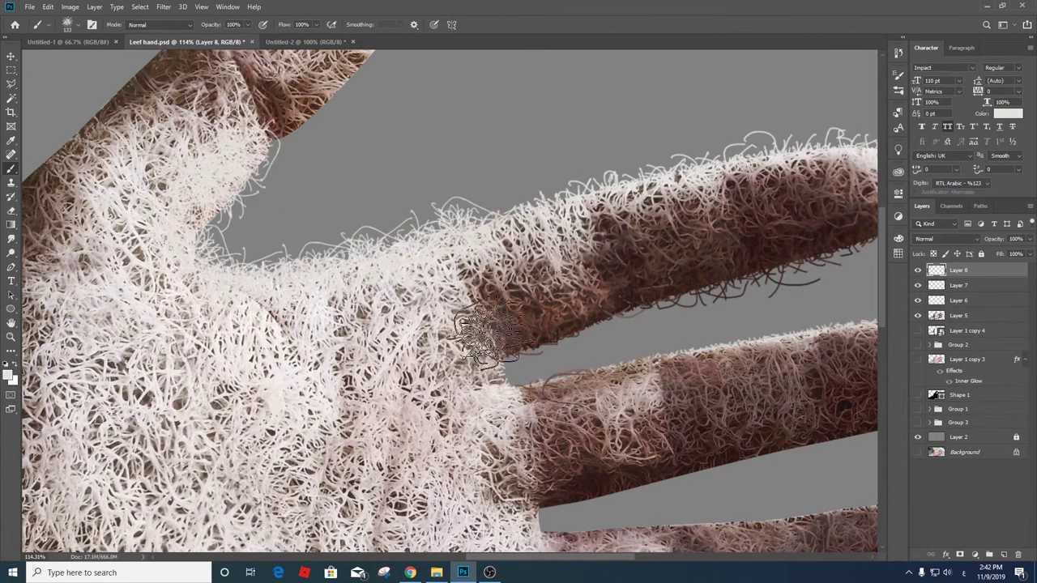
pyautogui.scroll(5, 486, 334)
pyautogui.moveTo(964, 315); pyautogui.dragTo(972, 324)
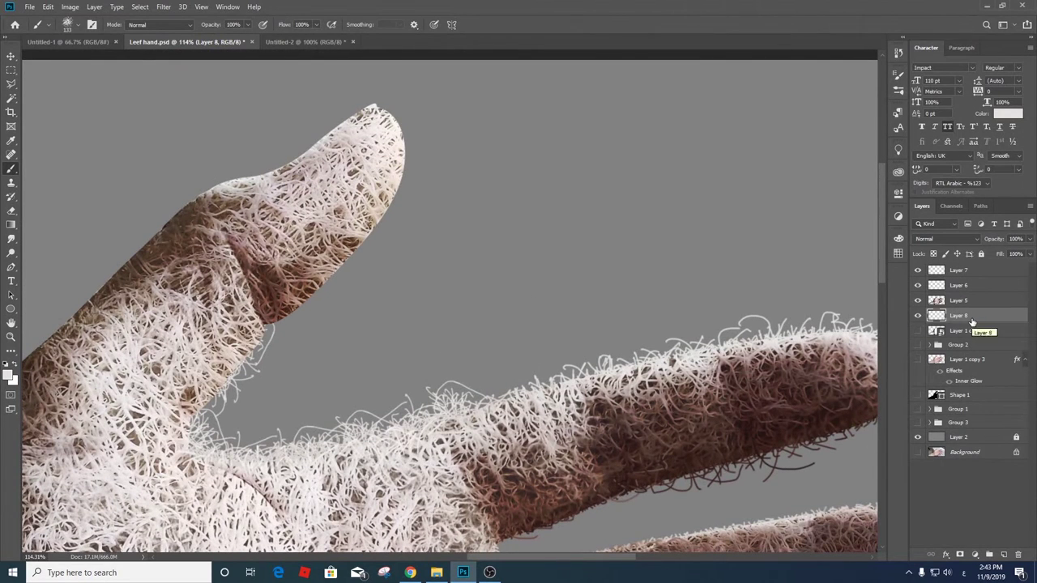
# - On a new layer, load the custom fibre brush and paint brown strands along the thumb's lower edge
pyautogui.keyDown('alt'); pyautogui.click(268, 336); pyautogui.keyUp('alt')
pyautogui.click(1003, 554)
pyautogui.rightClick(297, 356)
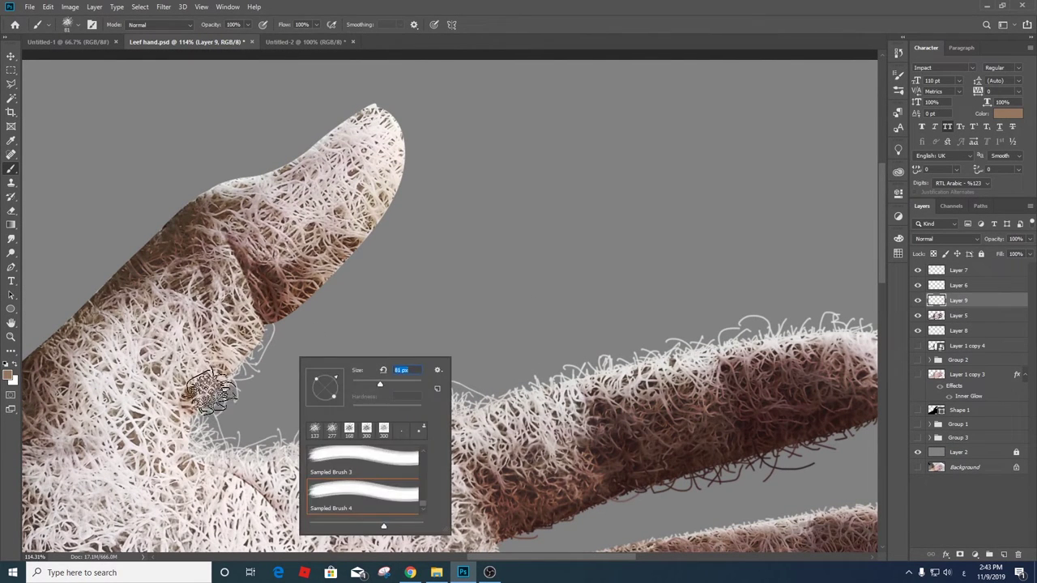
pyautogui.doubleClick(382, 475)
pyautogui.moveTo(182, 423); pyautogui.dragTo(394, 123)
# - Alternate white and brown fibre strands around the thumb's edges, tip and upper-left edge
pyautogui.press('x')
pyautogui.moveTo(170, 417)
pyautogui.mouseDown()
pyautogui.moveTo(389, 190)
pyautogui.moveTo(307, 121)
pyautogui.moveTo(139, 368)
pyautogui.moveTo(469, 304)
pyautogui.mouseUp()
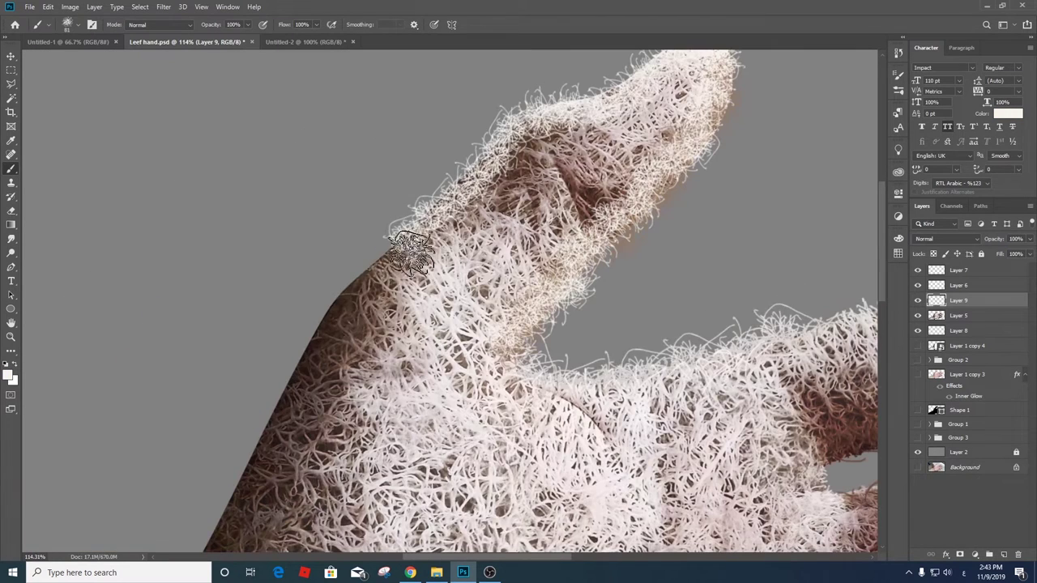
pyautogui.press('x')
pyautogui.moveTo(388, 259); pyautogui.dragTo(576, 113)
pyautogui.scroll(-3, 577, 113)
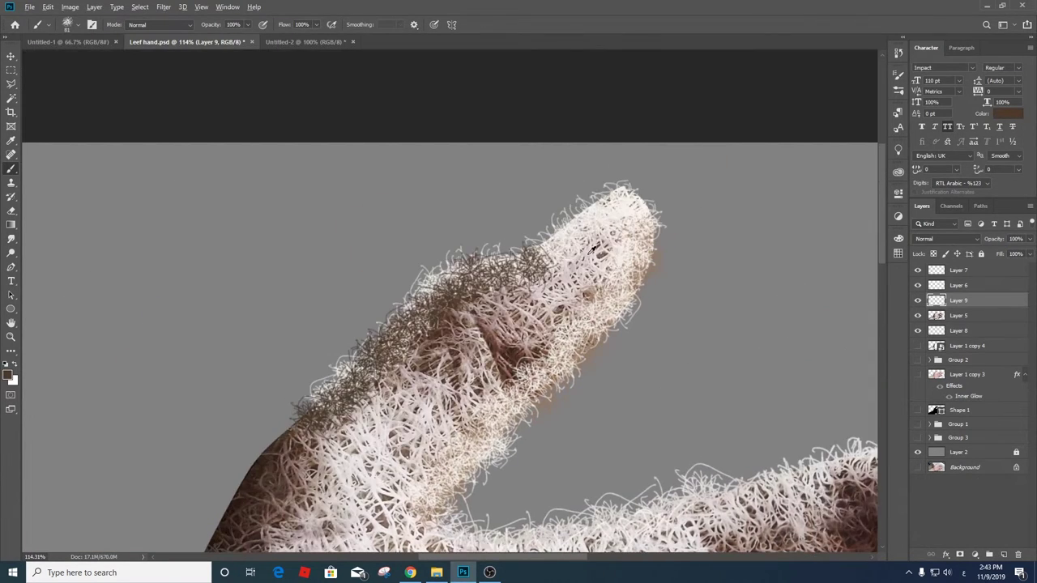
pyautogui.press('x')
pyautogui.moveTo(559, 259); pyautogui.dragTo(308, 446)
pyautogui.scroll(3, 494, 180)
pyautogui.moveTo(494, 180)
pyautogui.mouseDown()
pyautogui.moveTo(405, 194)
pyautogui.moveTo(316, 259)
pyautogui.mouseUp()
pyautogui.moveTo(421, 186); pyautogui.dragTo(340, 255)
# - On new Layer 10, paint light sampled fibre strands along the wrist's upper edges
pyautogui.keyDown('alt'); pyautogui.click(1003, 554); pyautogui.keyUp('alt')
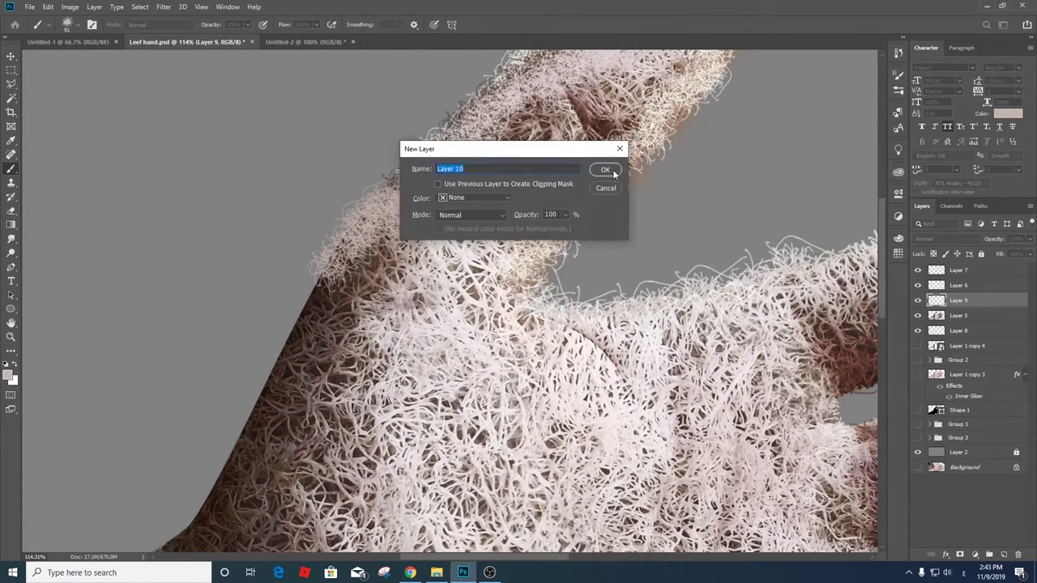
pyautogui.press('Return')
pyautogui.keyDown('alt'); pyautogui.click(340, 322); pyautogui.keyUp('alt')
pyautogui.moveTo(340, 322)
pyautogui.mouseDown()
pyautogui.moveTo(417, 293)
pyautogui.moveTo(329, 299)
pyautogui.mouseUp()
pyautogui.scroll(-3, 418, 293)
pyautogui.keyDown('alt'); pyautogui.click(164, 417); pyautogui.keyUp('alt')
pyautogui.moveTo(293, 342)
pyautogui.mouseDown()
pyautogui.moveTo(213, 399)
pyautogui.moveTo(32, 486)
pyautogui.mouseUp()
pyautogui.scroll(3, 375, 258)
pyautogui.moveTo(375, 260); pyautogui.dragTo(327, 282)
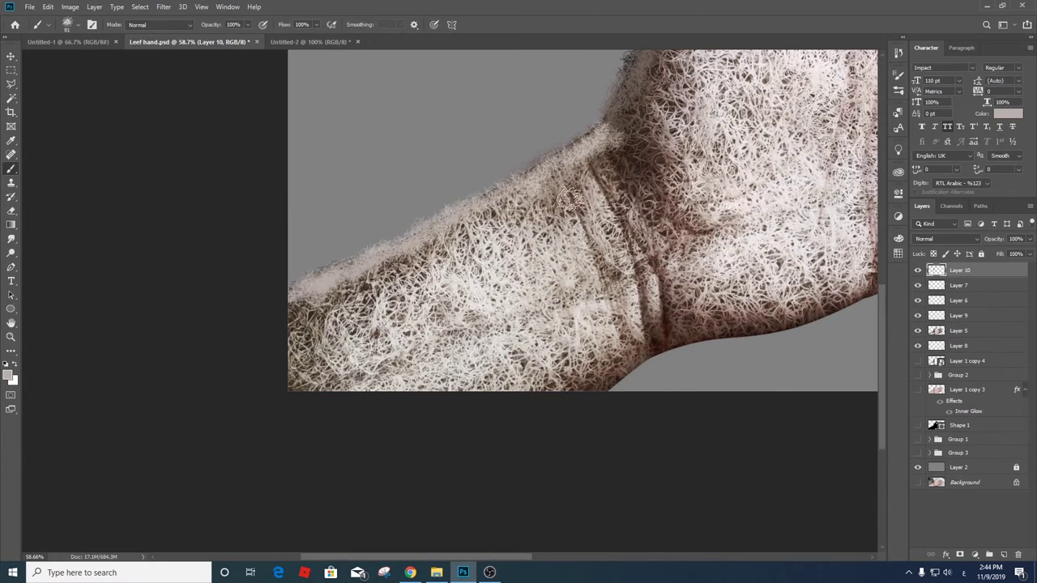
pyautogui.moveTo(571, 198); pyautogui.dragTo(308, 291)
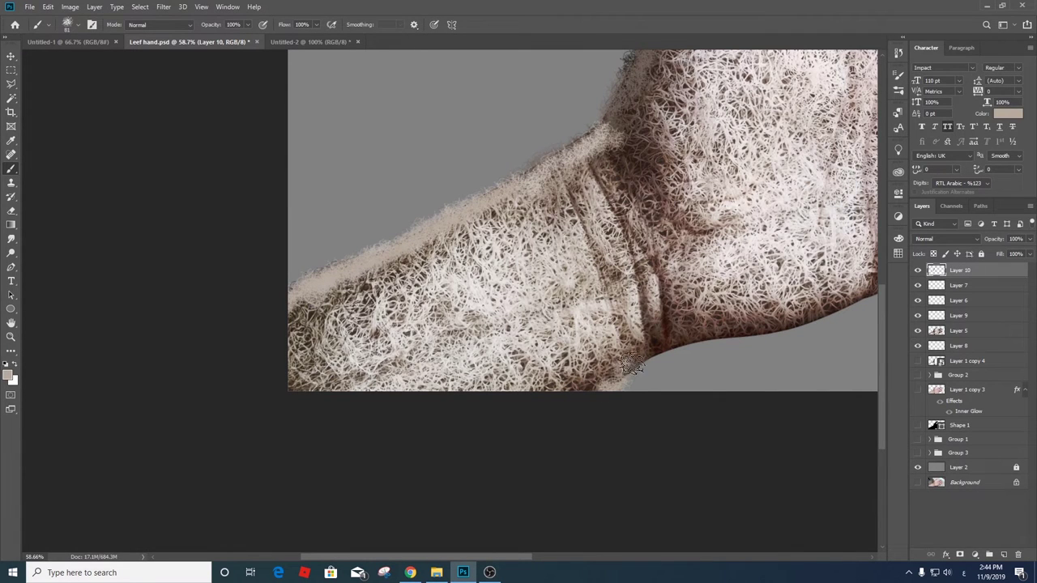
# - Paint sampled dark-brown fibres along the lower finger's underside and darken its bright tip
pyautogui.keyDown('alt'); pyautogui.click(683, 341); pyautogui.keyUp('alt')
pyautogui.moveTo(721, 328)
pyautogui.mouseDown()
pyautogui.moveTo(405, 352)
pyautogui.moveTo(567, 283)
pyautogui.mouseUp()
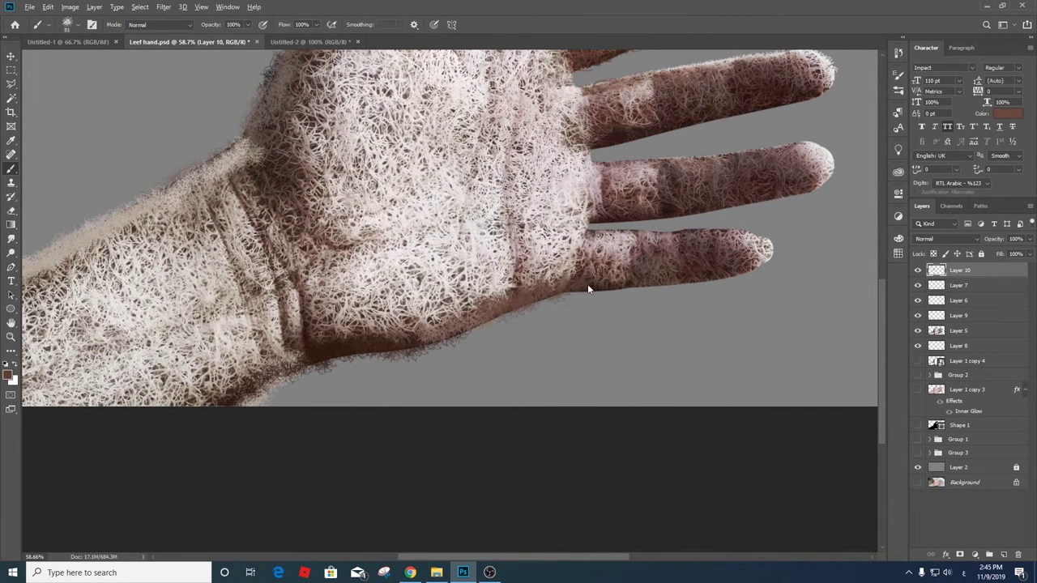
pyautogui.keyDown('alt'); pyautogui.click(658, 269); pyautogui.keyUp('alt')
pyautogui.moveTo(644, 273); pyautogui.dragTo(739, 272)
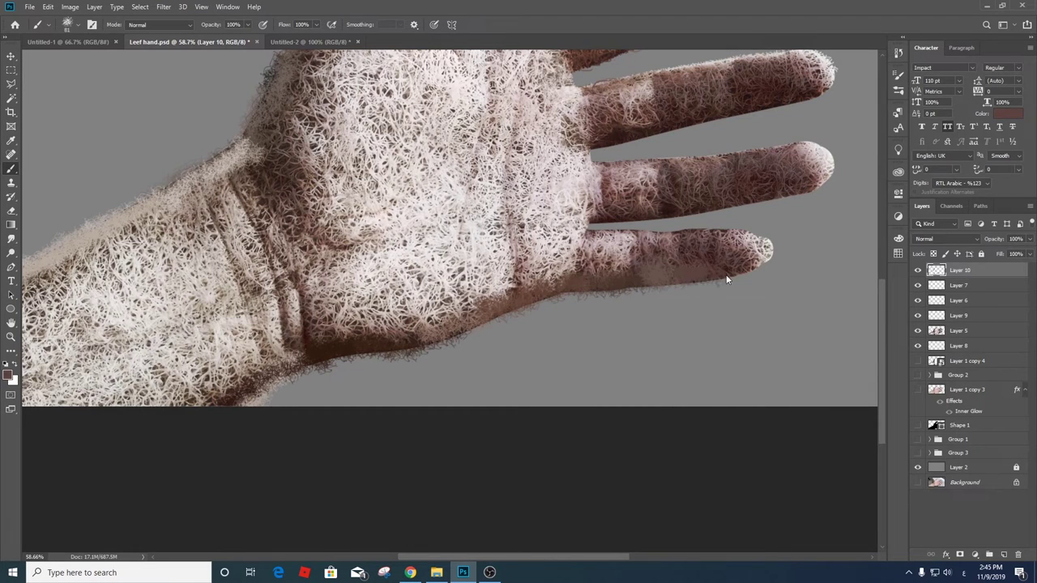
pyautogui.moveTo(749, 267); pyautogui.dragTo(766, 239)
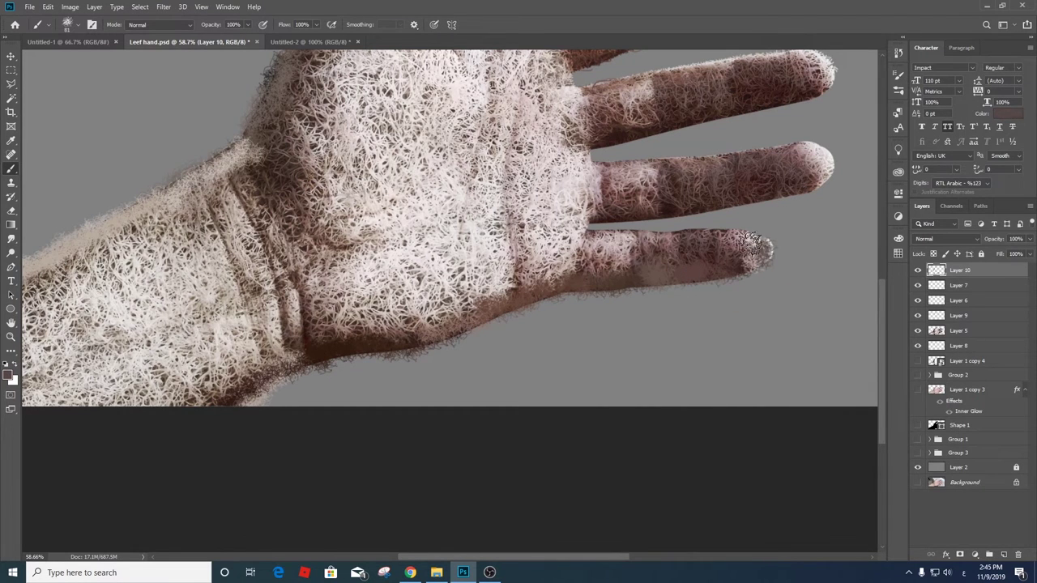
pyautogui.press('x')
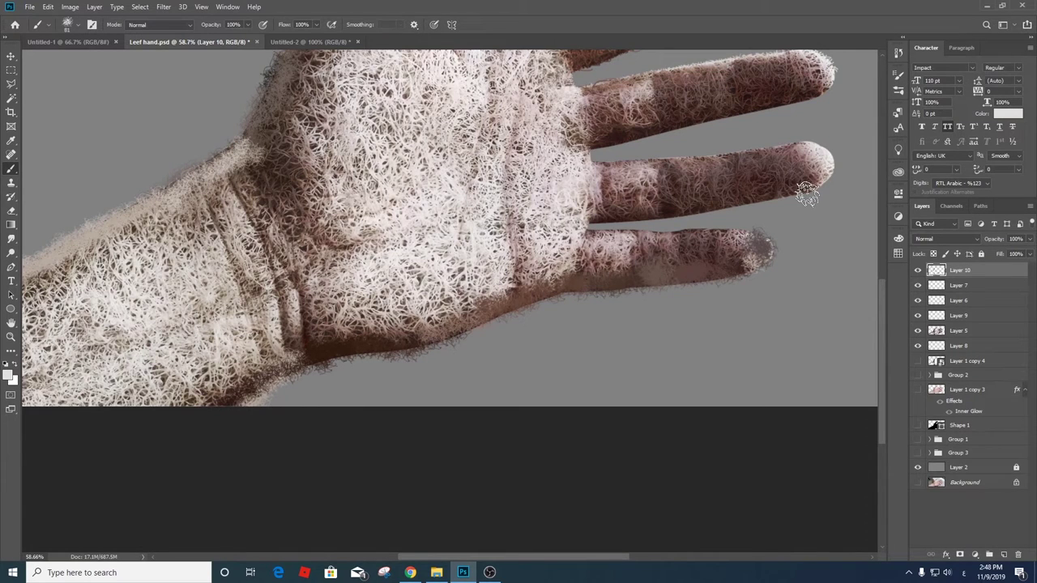
# - Lighten the lower finger and darken the middle finger's lower edge with sampled pink and brown tones
pyautogui.keyDown('alt'); pyautogui.click(660, 281); pyautogui.keyUp('alt')
pyautogui.moveTo(769, 243)
pyautogui.mouseDown()
pyautogui.moveTo(582, 241)
pyautogui.moveTo(741, 235)
pyautogui.mouseUp()
pyautogui.keyDown('alt'); pyautogui.click(499, 292); pyautogui.keyUp('alt')
pyautogui.keyDown('alt'); pyautogui.click(777, 195); pyautogui.keyUp('alt')
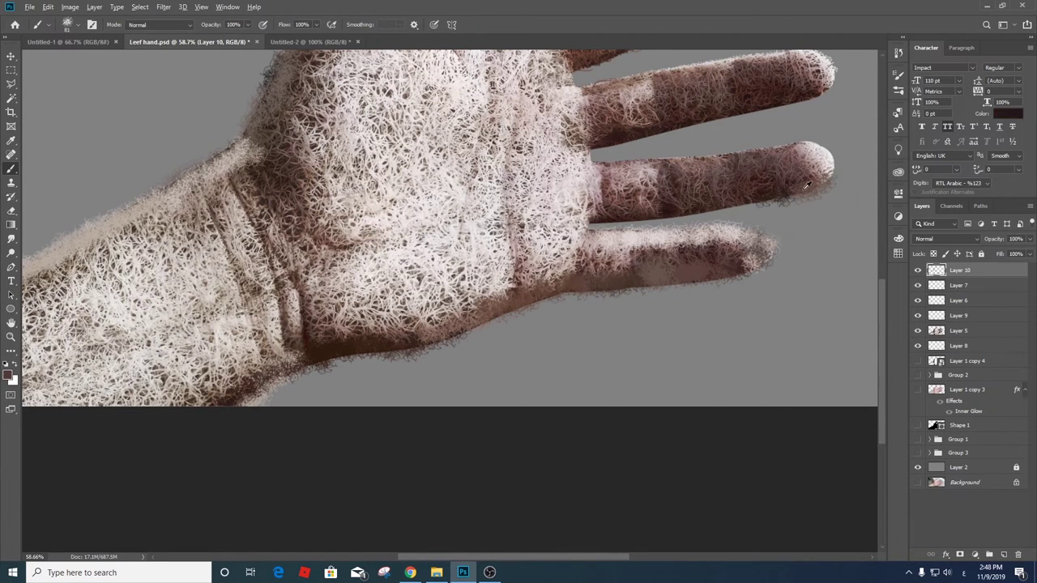
pyautogui.keyDown('alt'); pyautogui.click(677, 208); pyautogui.keyUp('alt')
pyautogui.moveTo(677, 207)
pyautogui.mouseDown()
pyautogui.moveTo(575, 217)
pyautogui.moveTo(661, 212)
pyautogui.mouseUp()
pyautogui.keyDown('alt'); pyautogui.click(660, 212); pyautogui.keyUp('alt')
pyautogui.moveTo(784, 187); pyautogui.dragTo(695, 209)
# - Repaint the middle fingertip and finger with sampled light, near-white and pinkish-brown tones
pyautogui.keyDown('alt'); pyautogui.click(799, 170); pyautogui.keyUp('alt')
pyautogui.moveTo(794, 175)
pyautogui.mouseDown()
pyautogui.moveTo(822, 176)
pyautogui.moveTo(814, 157)
pyautogui.moveTo(671, 166)
pyautogui.mouseUp()
pyautogui.keyDown('alt'); pyautogui.click(779, 156); pyautogui.keyUp('alt')
pyautogui.keyDown('alt'); pyautogui.click(769, 154); pyautogui.keyUp('alt')
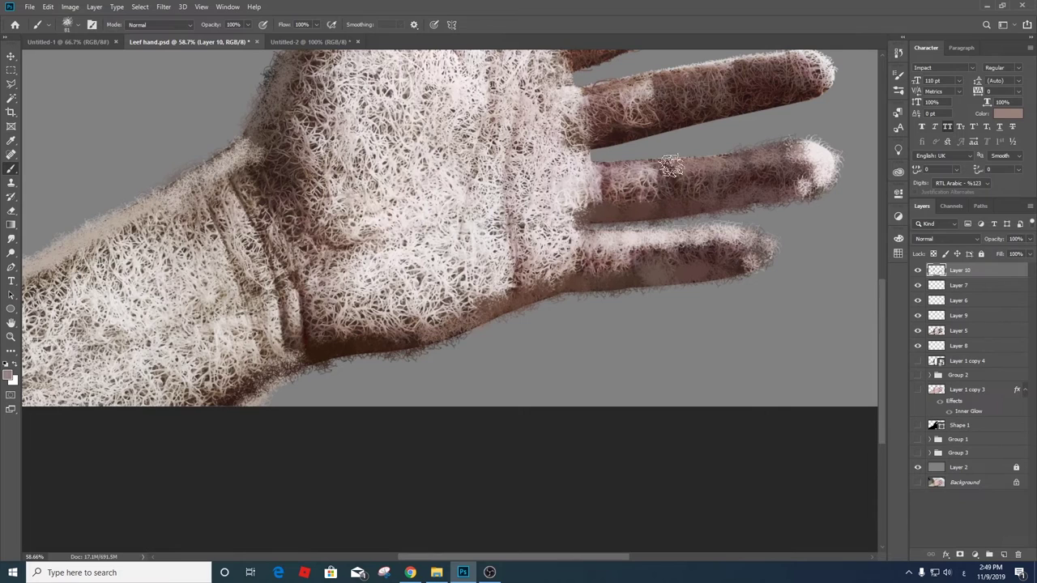
pyautogui.keyDown('alt'); pyautogui.click(821, 150); pyautogui.keyUp('alt')
pyautogui.moveTo(740, 158); pyautogui.dragTo(626, 171)
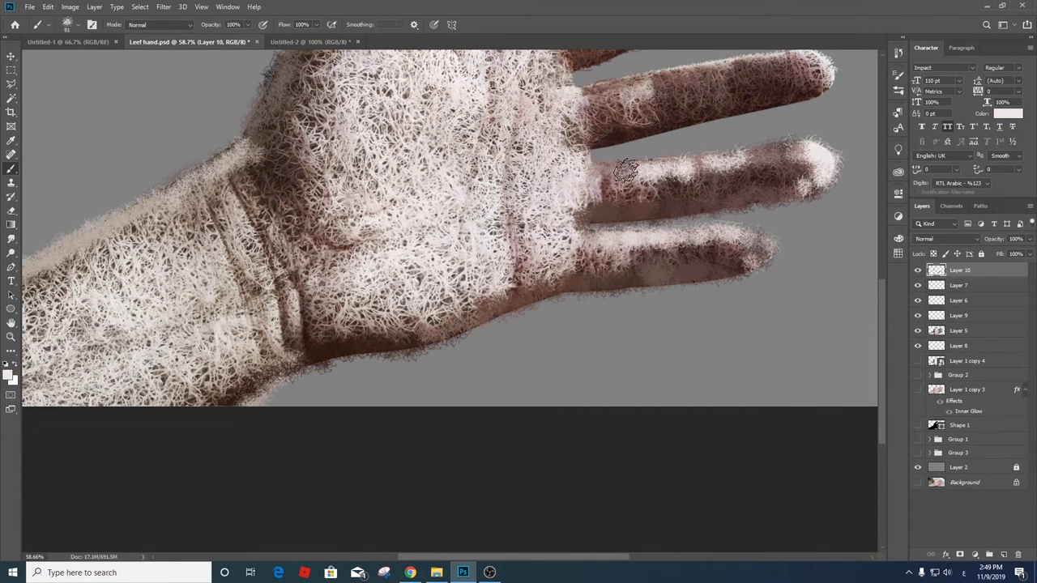
pyautogui.keyDown('alt'); pyautogui.click(779, 171); pyautogui.keyUp('alt')
pyautogui.moveTo(729, 164); pyautogui.dragTo(599, 171)
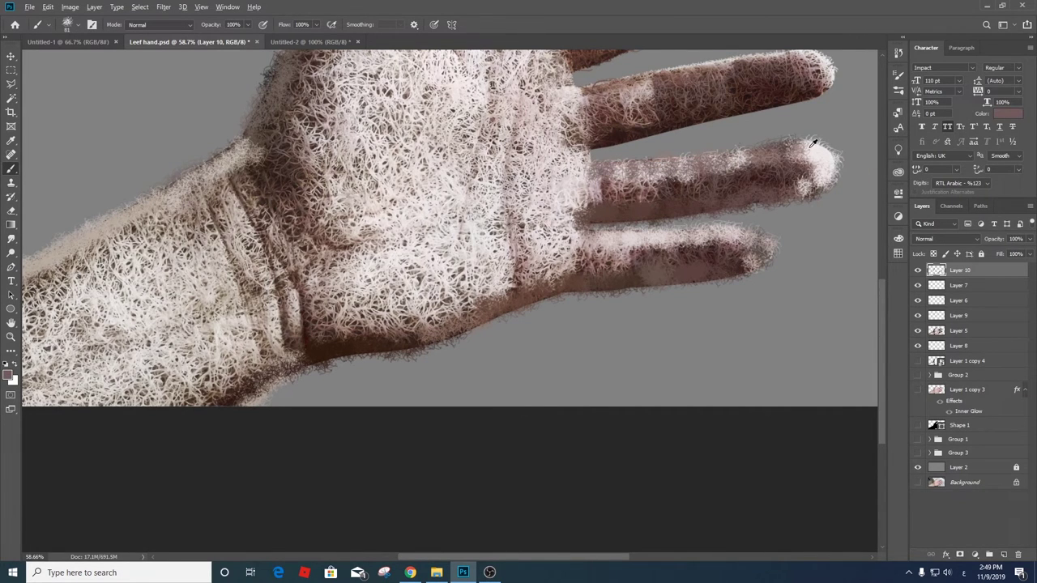
# - Darken the top finger with dark brown and repaint the middle fingertip lighter
pyautogui.keyDown('alt'); pyautogui.click(818, 89); pyautogui.keyUp('alt')
pyautogui.moveTo(806, 96); pyautogui.dragTo(640, 129)
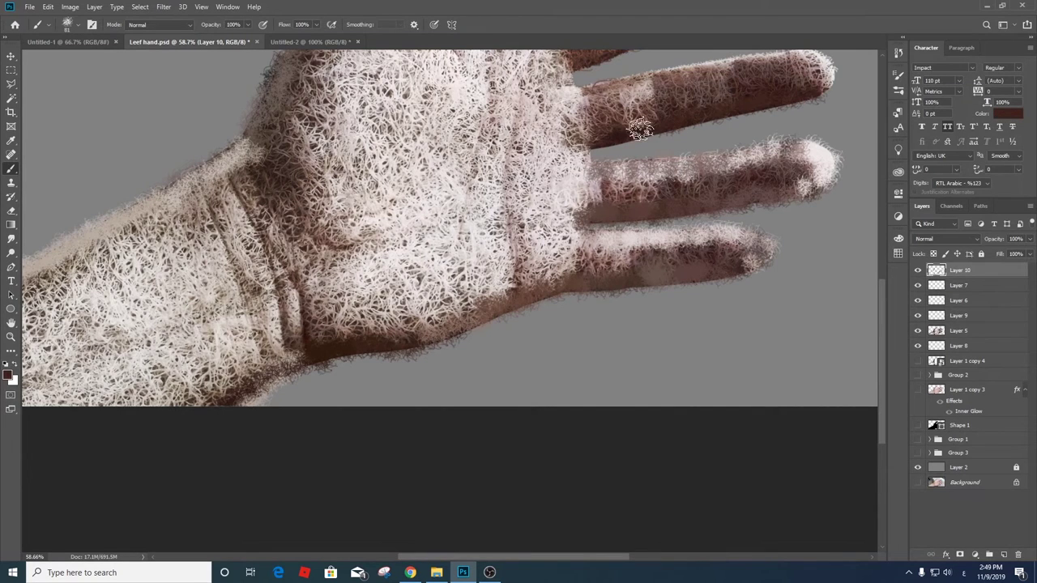
pyautogui.scroll(5, 600, 195)
pyautogui.hscroll(4, 599, 194)
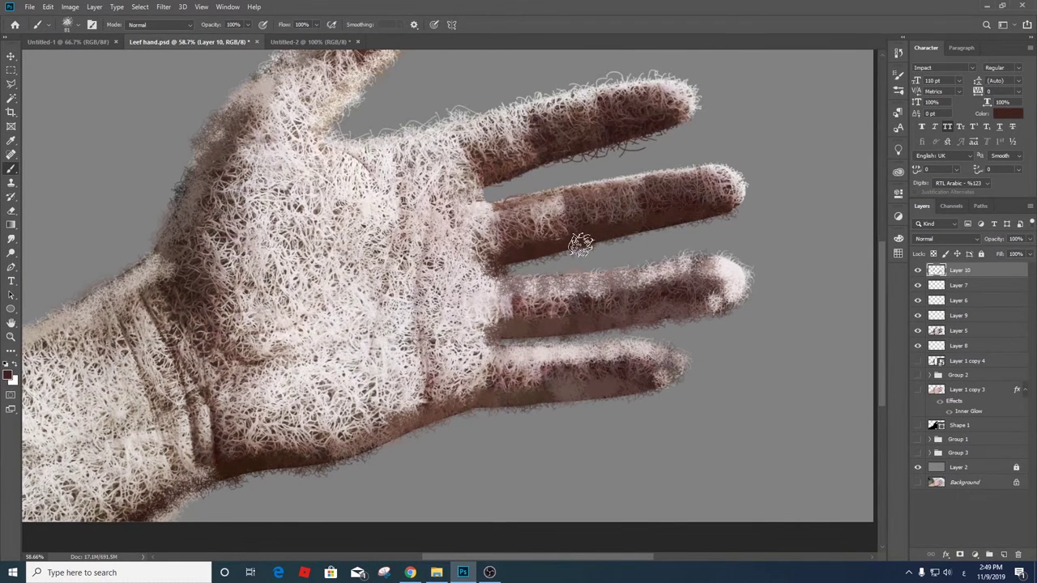
pyautogui.keyDown('alt'); pyautogui.click(741, 190); pyautogui.keyUp('alt')
pyautogui.keyDown('alt'); pyautogui.click(717, 177); pyautogui.keyUp('alt')
pyautogui.moveTo(733, 185); pyautogui.dragTo(679, 177)
pyautogui.moveTo(637, 179); pyautogui.dragTo(490, 208)
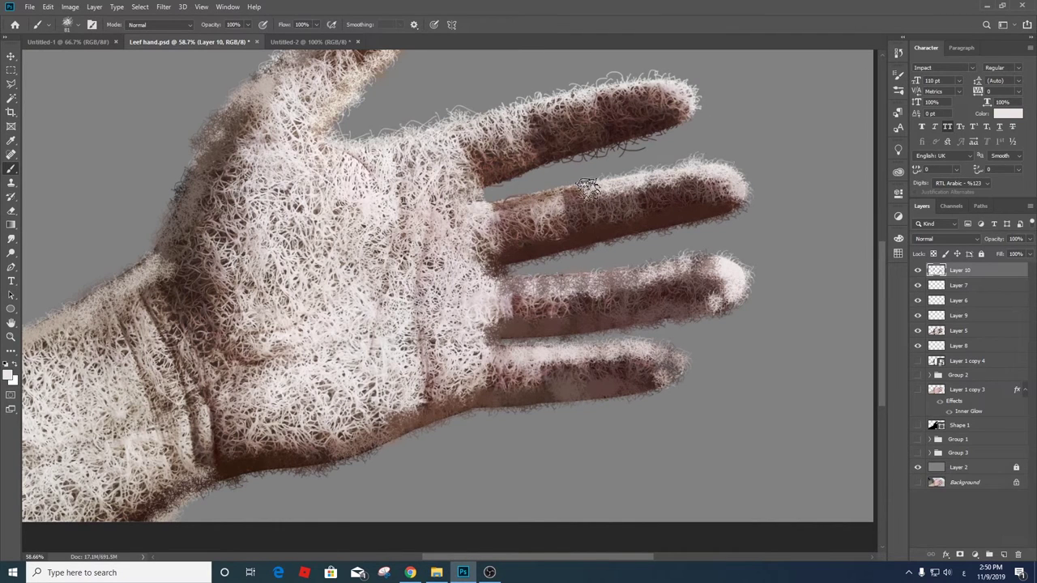
# - Paint dark and light hair strokes on the wrist edge, then move Layer 5 to the top
pyautogui.keyDown('alt'); pyautogui.click(548, 150); pyautogui.keyUp('alt')
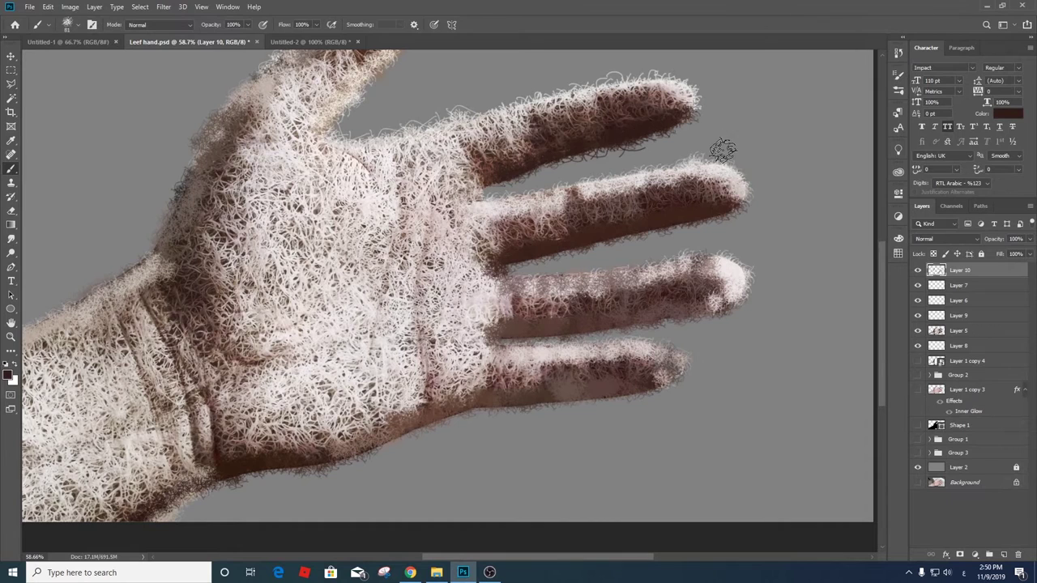
pyautogui.keyDown('alt'); pyautogui.click(643, 85); pyautogui.keyUp('alt')
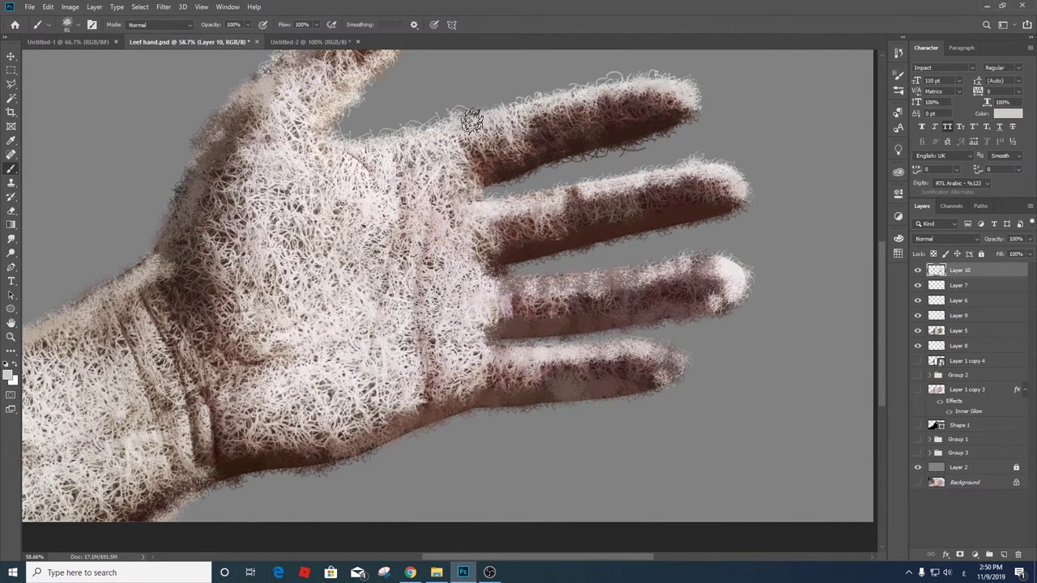
pyautogui.keyDown('alt'); pyautogui.click(142, 244); pyautogui.keyUp('alt')
pyautogui.moveTo(166, 253)
pyautogui.mouseDown()
pyautogui.moveTo(121, 275)
pyautogui.moveTo(182, 255)
pyautogui.mouseUp()
pyautogui.keyDown('alt'); pyautogui.click(202, 268); pyautogui.keyUp('alt')
pyautogui.moveTo(958, 330); pyautogui.dragTo(1012, 267)
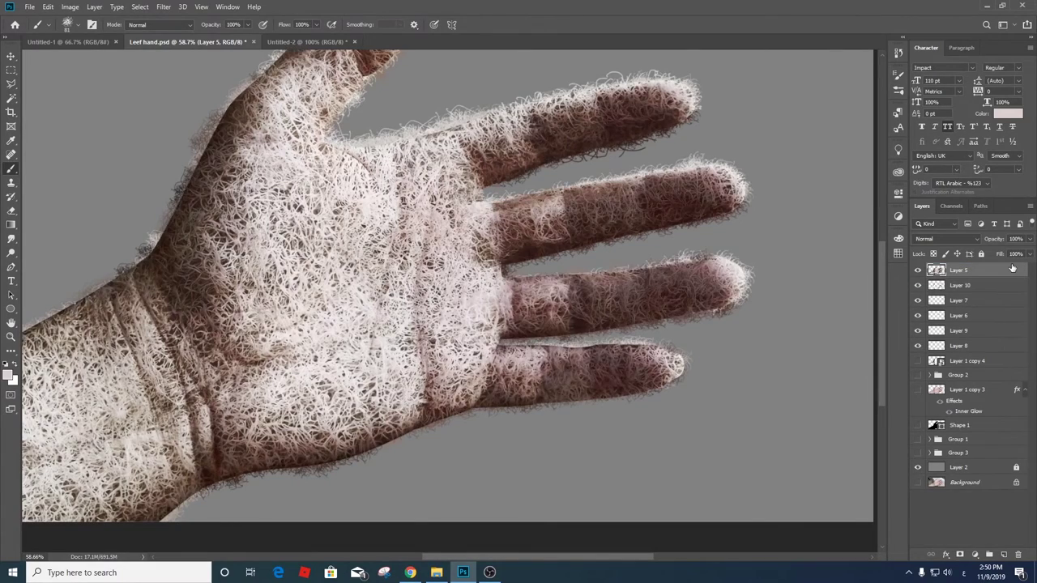
# - Add a layer mask to Layer 5 and place a masked copy below Layer 8
pyautogui.moveTo(405, 274); pyautogui.dragTo(527, 348)
pyautogui.rightClick(364, 277)
pyautogui.press('Escape')
pyautogui.click(959, 559)
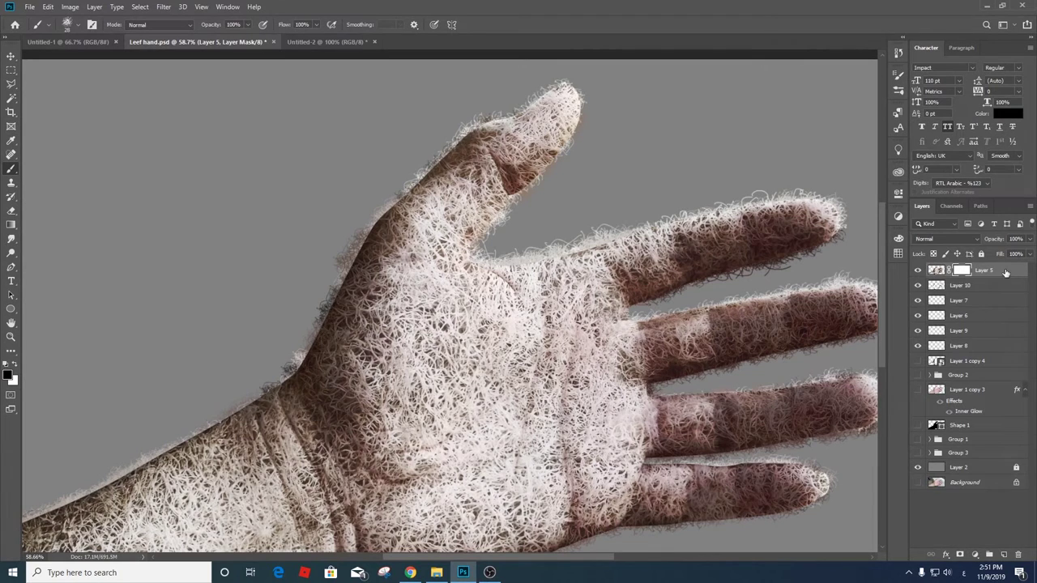
pyautogui.moveTo(1008, 272); pyautogui.dragTo(972, 357)
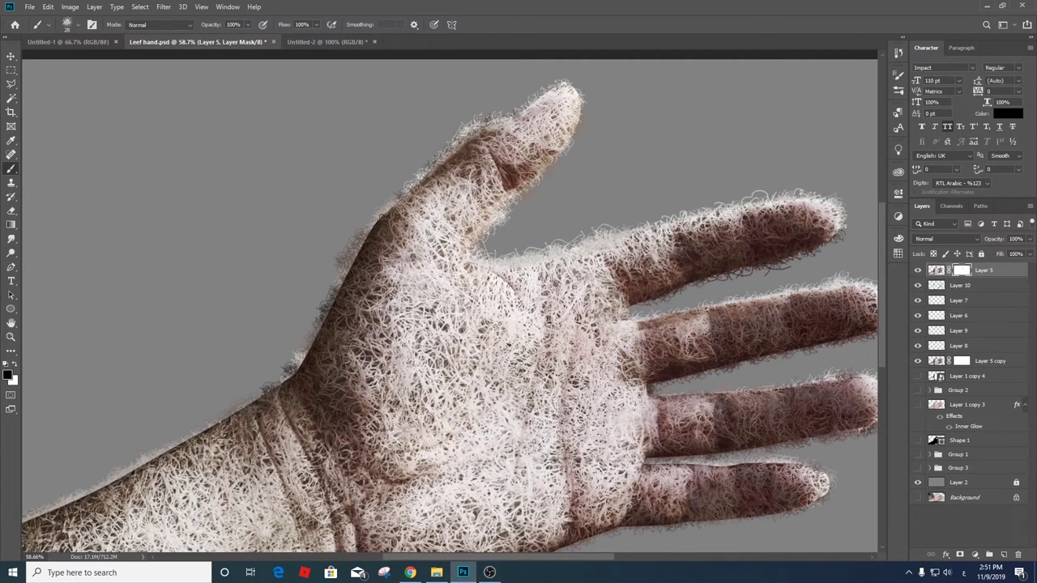
# - Paint on the mask to reveal hair strands along the finger, hand and arm edges
pyautogui.rightClick(350, 298)
pyautogui.press('Escape')
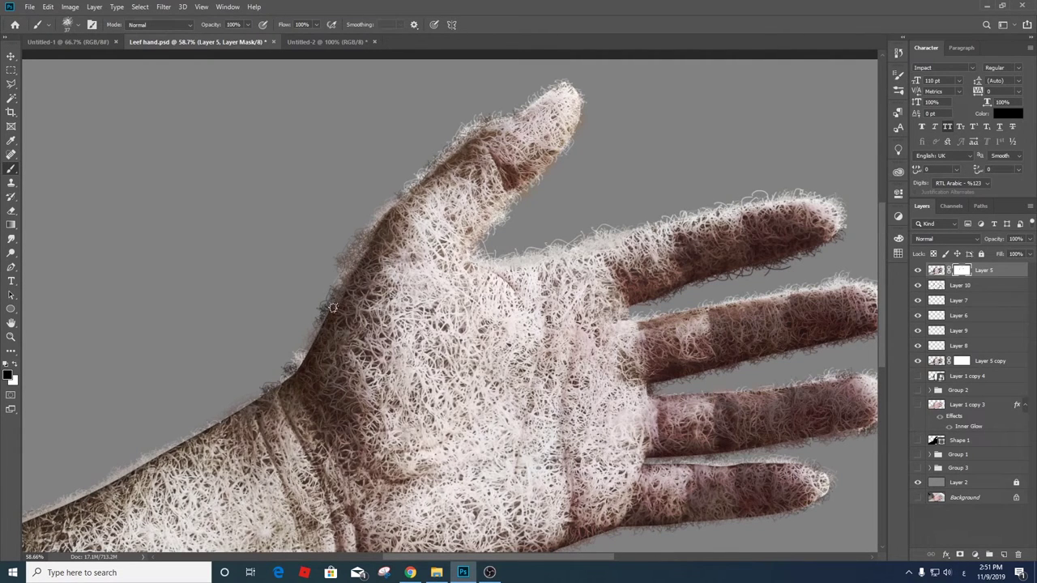
pyautogui.moveTo(486, 139); pyautogui.dragTo(491, 130)
pyautogui.moveTo(328, 318); pyautogui.dragTo(309, 346)
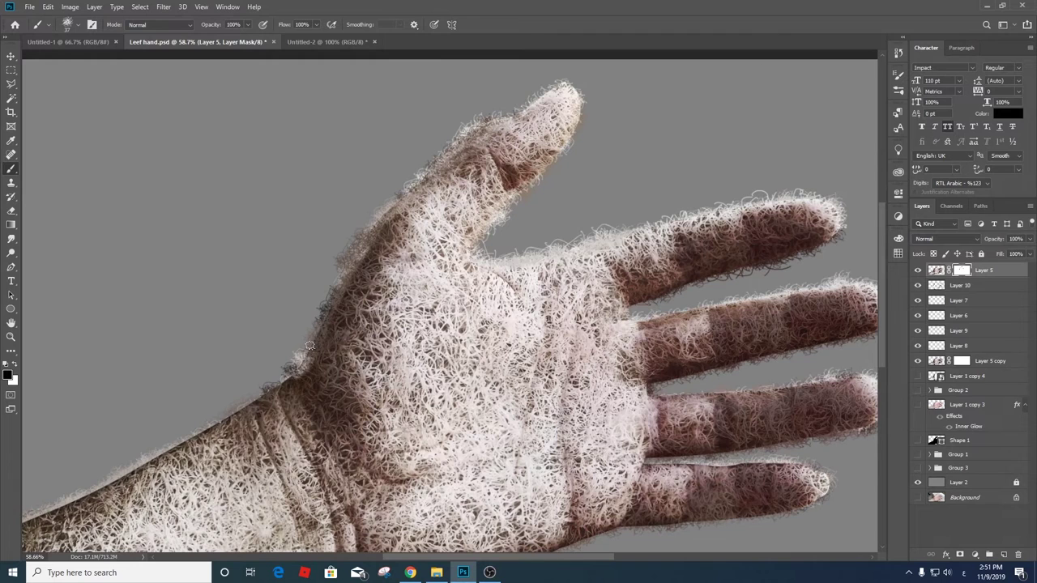
pyautogui.moveTo(199, 435); pyautogui.dragTo(453, 268)
pyautogui.moveTo(363, 331); pyautogui.dragTo(290, 364)
pyautogui.moveTo(218, 396); pyautogui.dragTo(284, 369)
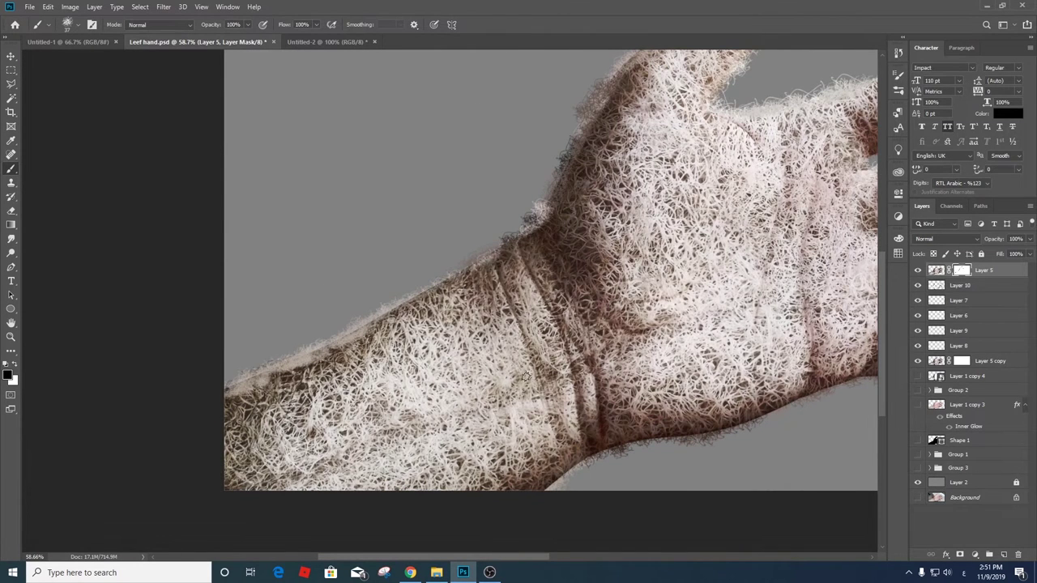
pyautogui.scroll(-2, 525, 377)
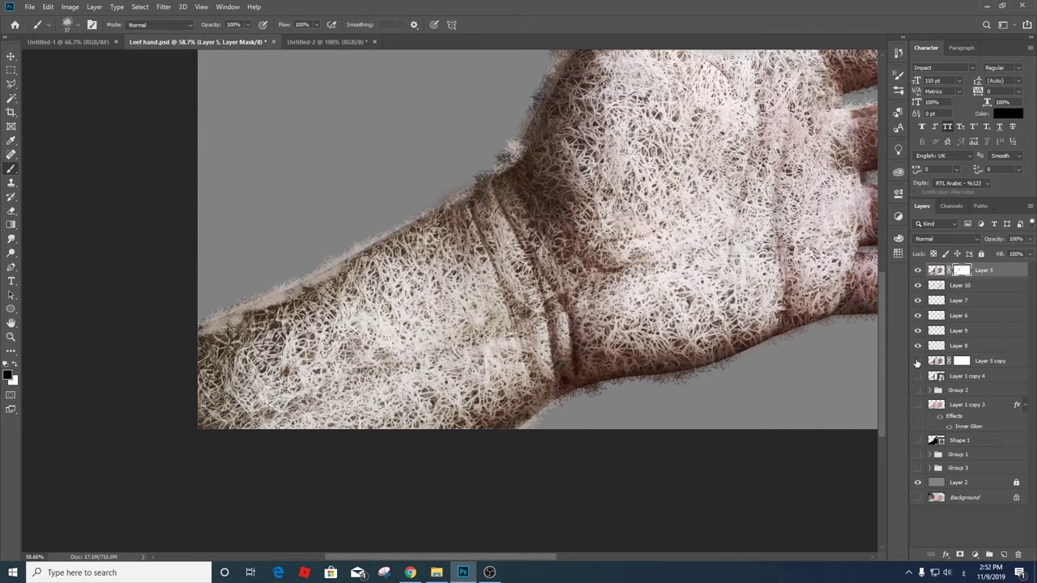
pyautogui.moveTo(825, 318); pyautogui.dragTo(453, 392)
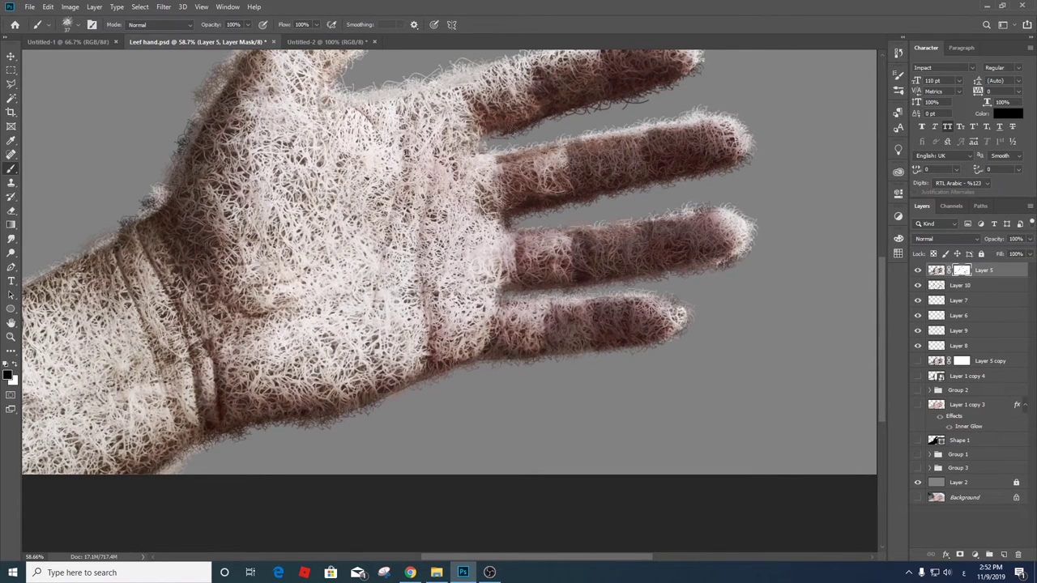
pyautogui.moveTo(584, 130); pyautogui.dragTo(553, 242)
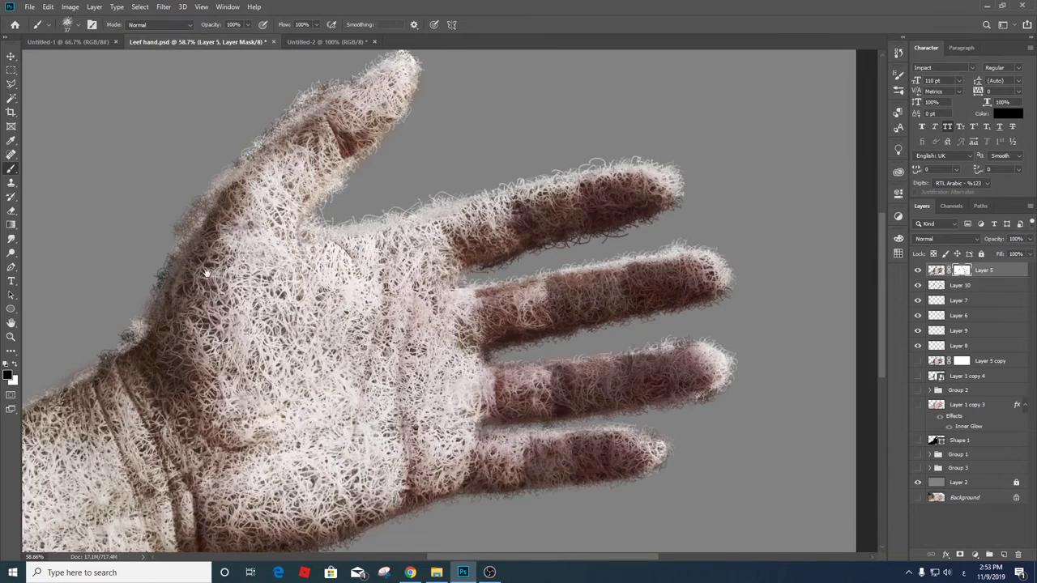
pyautogui.scroll(3, 187, 271)
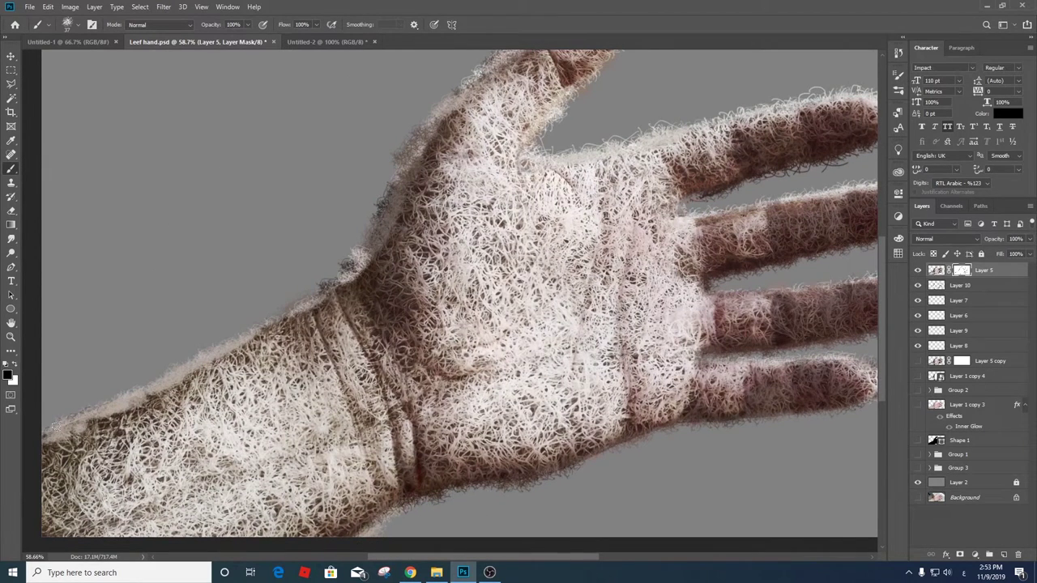
pyautogui.keyDown('alt'); pyautogui.click(478, 127); pyautogui.keyUp('alt')
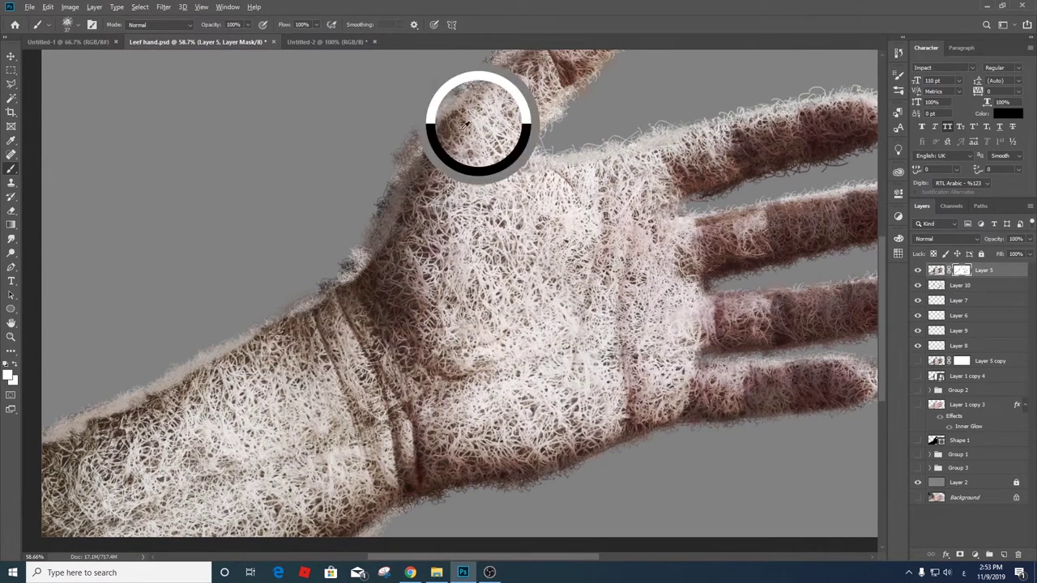
# - Paint white strokes along the hand's left edge on new Layer 11 and give it a mask
pyautogui.click(1003, 555)
pyautogui.rightClick(544, 226)
pyautogui.press('Return')
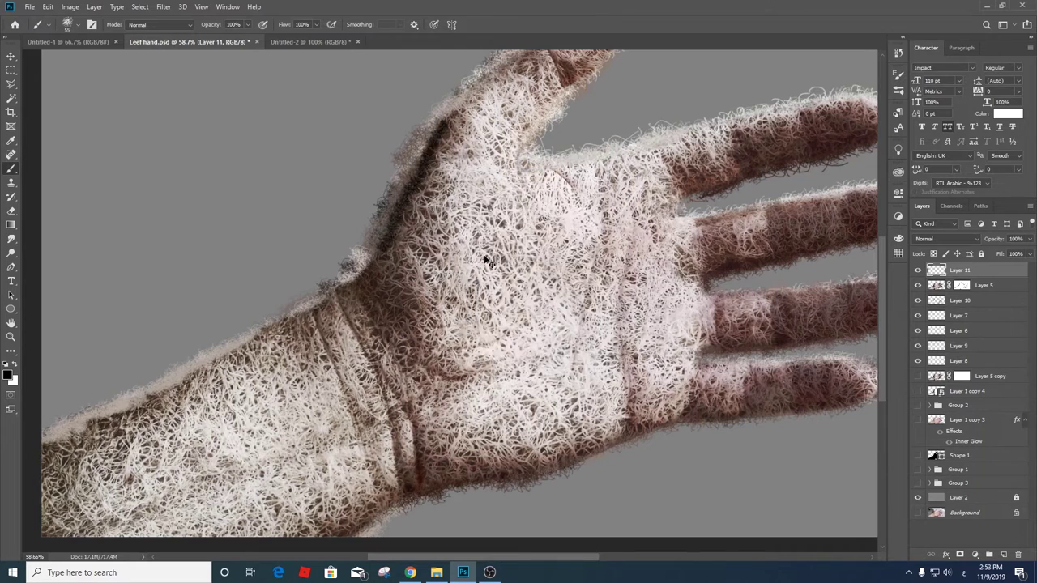
pyautogui.moveTo(440, 144)
pyautogui.mouseDown()
pyautogui.moveTo(304, 311)
pyautogui.moveTo(162, 396)
pyautogui.moveTo(73, 417)
pyautogui.mouseUp()
pyautogui.scroll(-2, 380, 268)
pyautogui.click(960, 555)
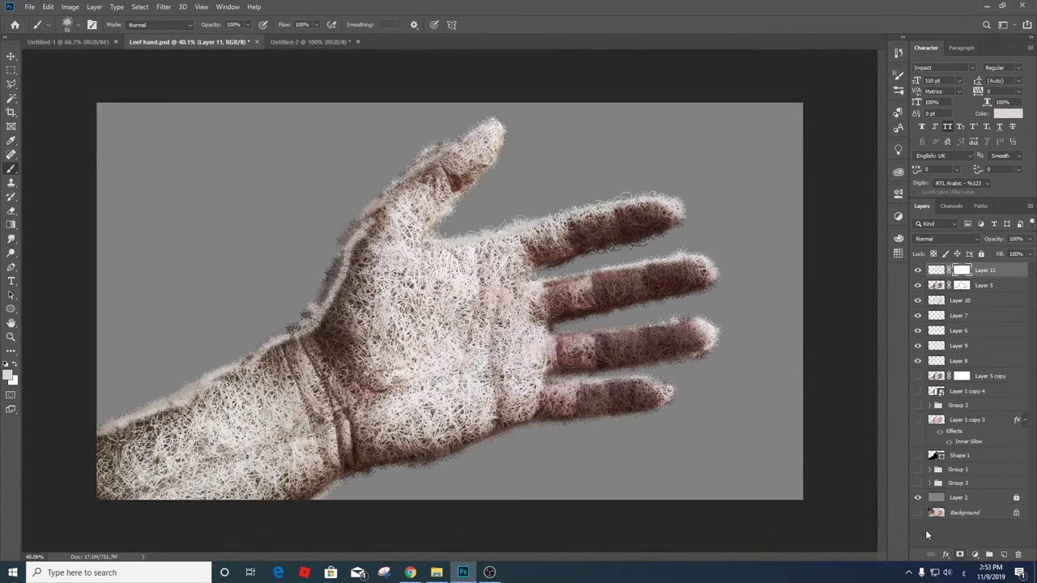
pyautogui.press('x')
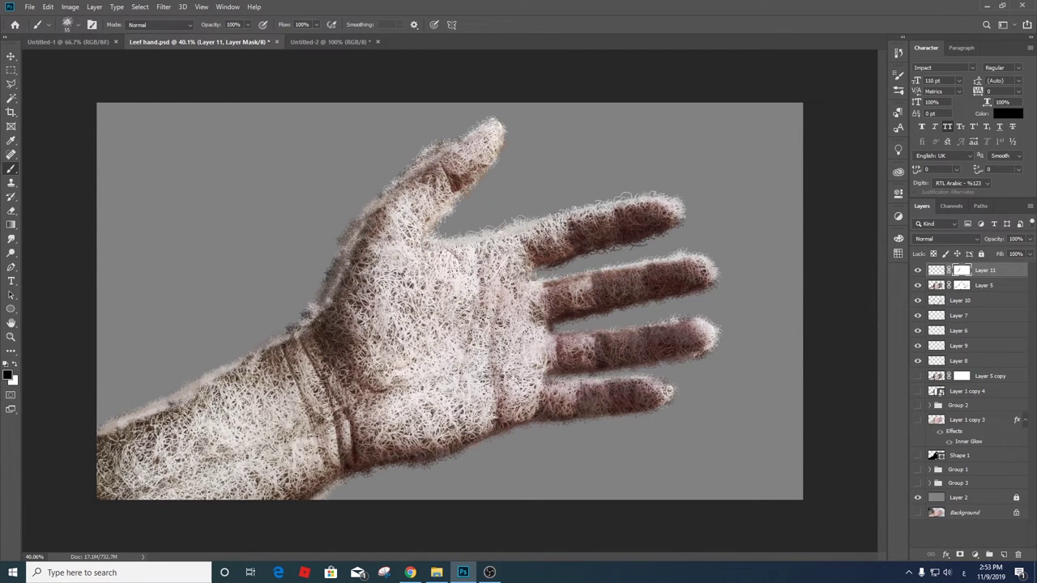
# - Hide Layer 11 and mask away fur along the wrist and forearm edge on Layer 5's mask
pyautogui.scroll(1, 800, 283)
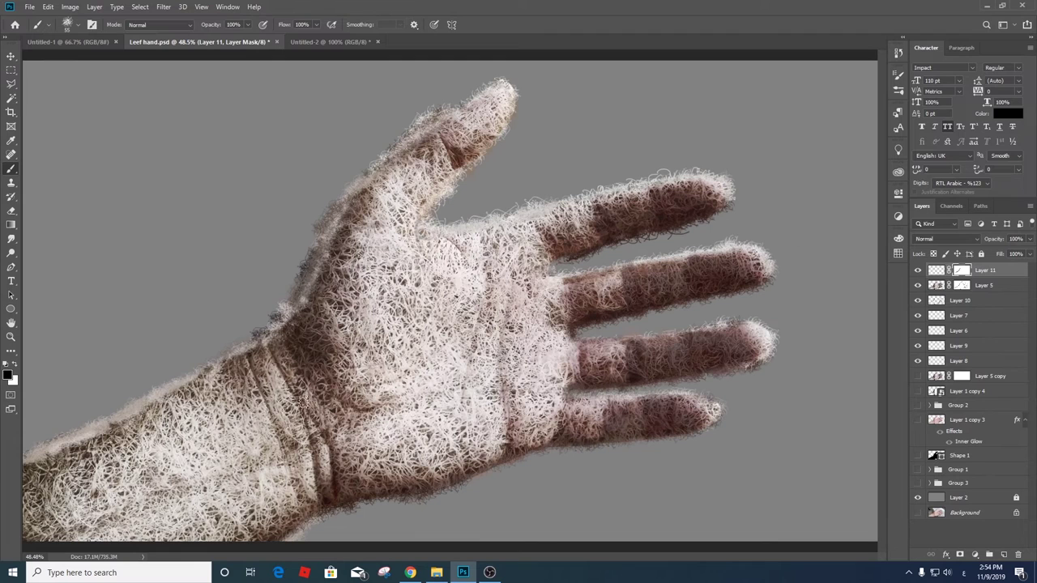
pyautogui.click(918, 270)
pyautogui.click(917, 285)
pyautogui.click(917, 285)
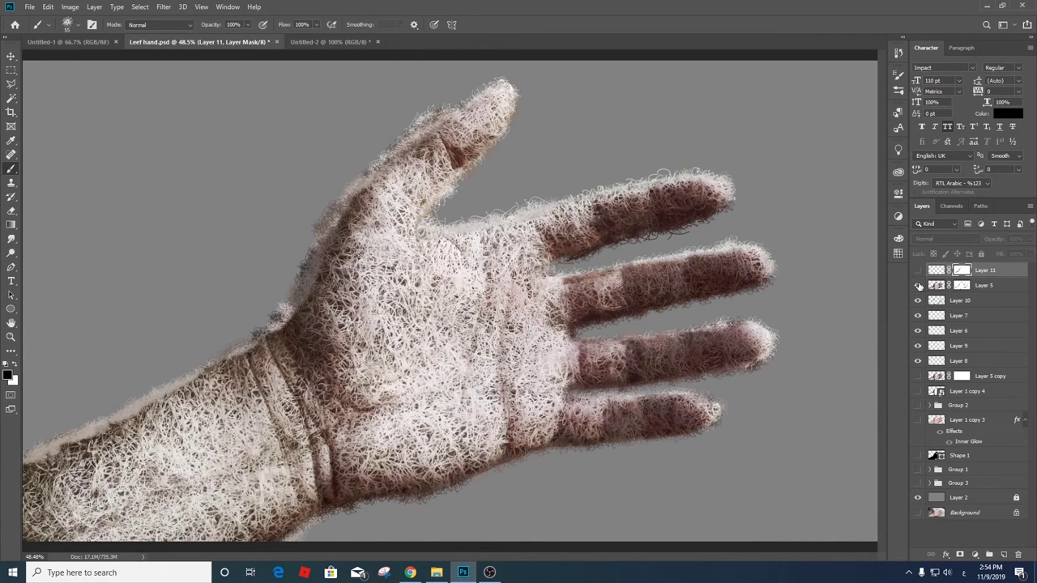
pyautogui.click(966, 288)
pyautogui.press('x')
pyautogui.moveTo(309, 315); pyautogui.dragTo(227, 365)
pyautogui.moveTo(116, 422); pyautogui.dragTo(36, 457)
# - Create a new empty Layer 12 above Layer 5
pyautogui.press('x')
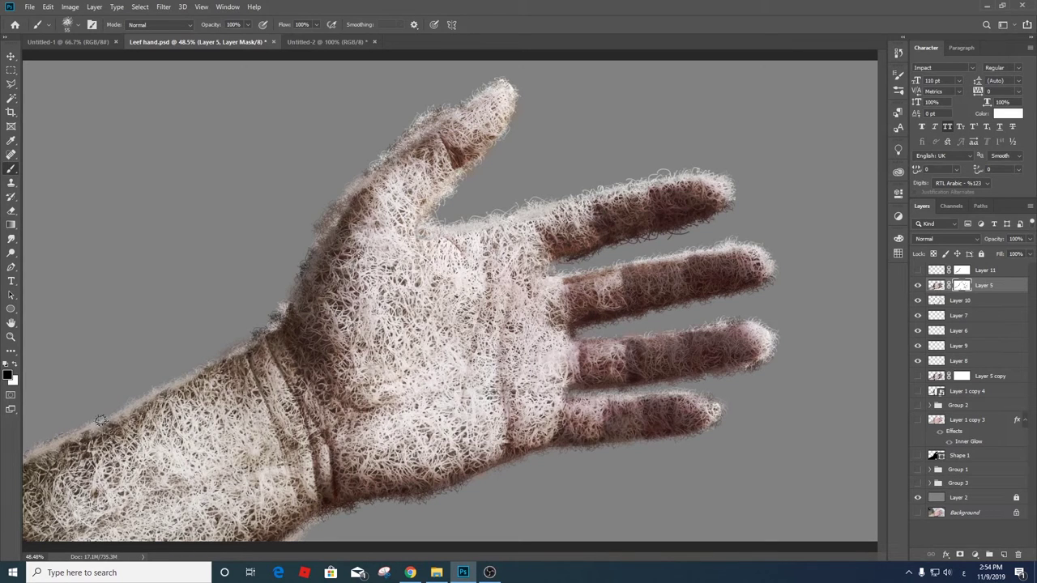
pyautogui.scroll(-1, 463, 346)
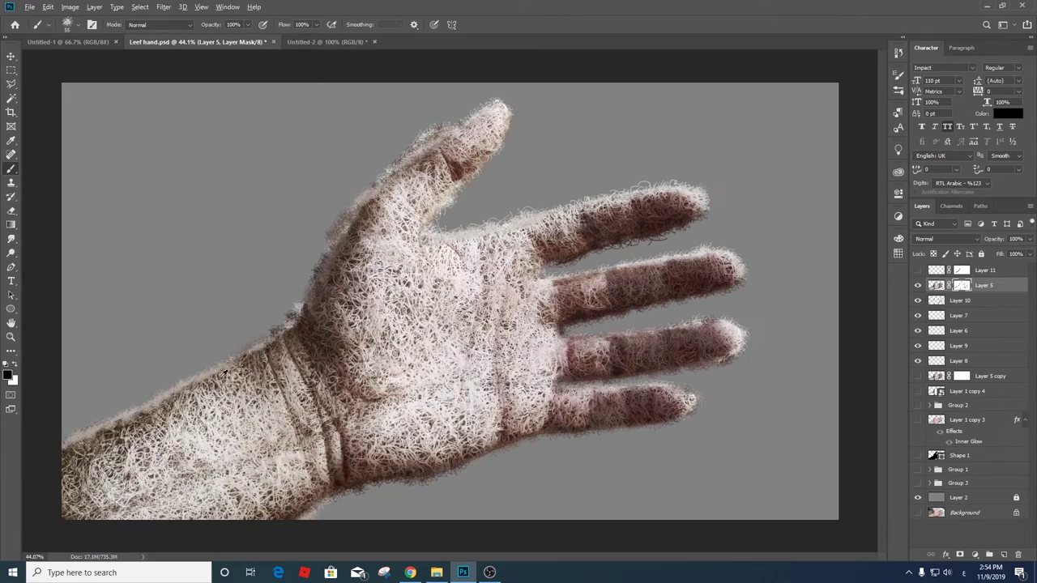
pyautogui.hotkey('ctrl', 'shift', 'alt', 'n')
pyautogui.scroll(1, 243, 356)
# - Paint dark brown and cream fibre strokes along the arm's upper edge
pyautogui.scroll(1, 243, 357)
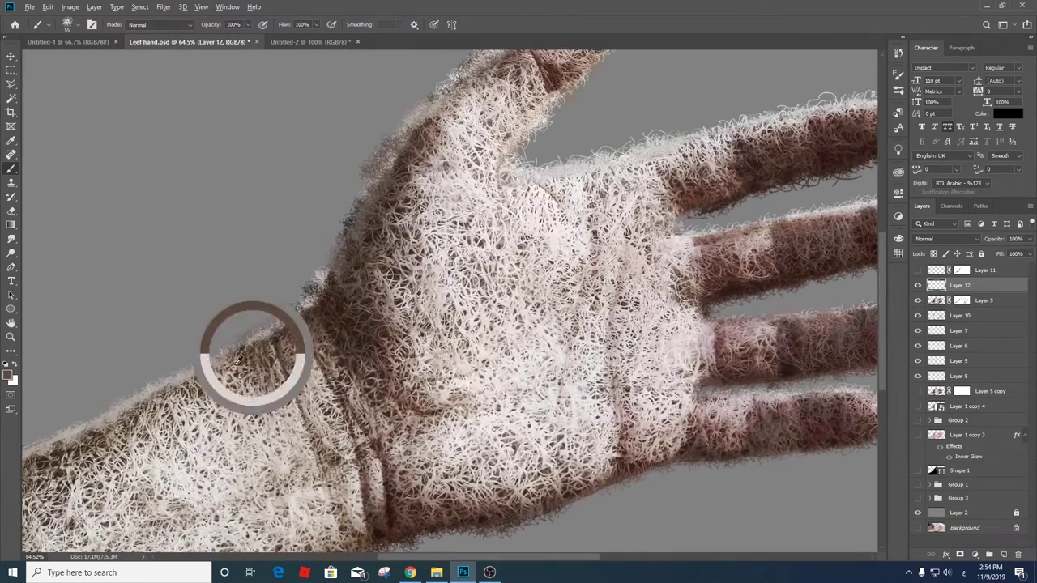
pyautogui.press('h')
pyautogui.moveTo(252, 356); pyautogui.dragTo(162, 405)
pyautogui.moveTo(316, 357)
pyautogui.mouseDown()
pyautogui.moveTo(348, 344)
pyautogui.moveTo(447, 366)
pyautogui.mouseUp()
pyautogui.keyDown('alt'); pyautogui.click(472, 296); pyautogui.keyUp('alt')
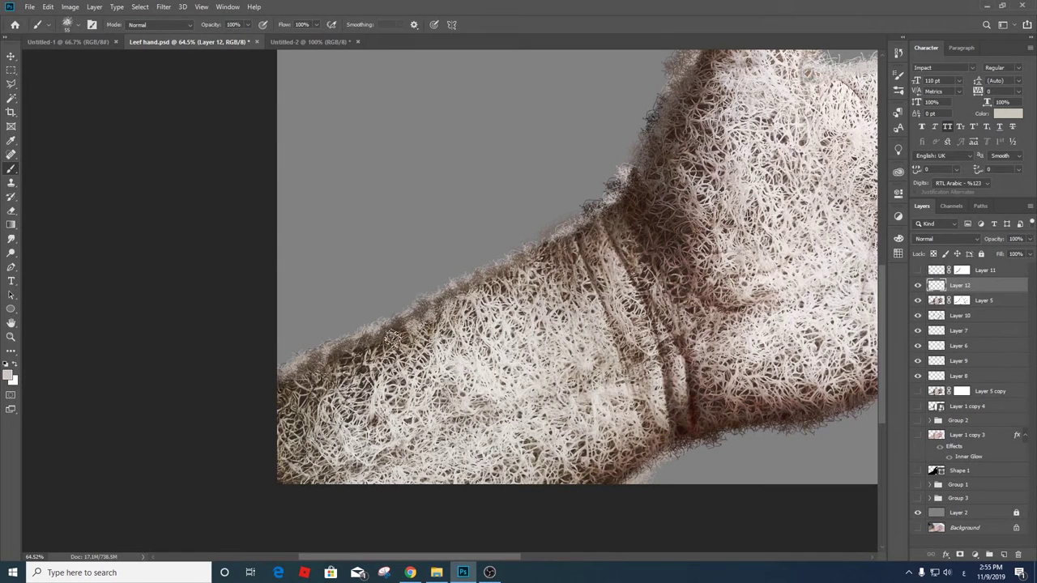
pyautogui.moveTo(454, 307); pyautogui.dragTo(283, 389)
pyautogui.moveTo(369, 344); pyautogui.dragTo(519, 269)
pyautogui.moveTo(429, 306); pyautogui.dragTo(462, 288)
# - Sample dark brown, cream and pinkish tones from the hand and bring up the brush settings
pyautogui.keyDown('alt'); pyautogui.click(638, 183); pyautogui.keyUp('alt')
pyautogui.scroll(-5, 585, 282)
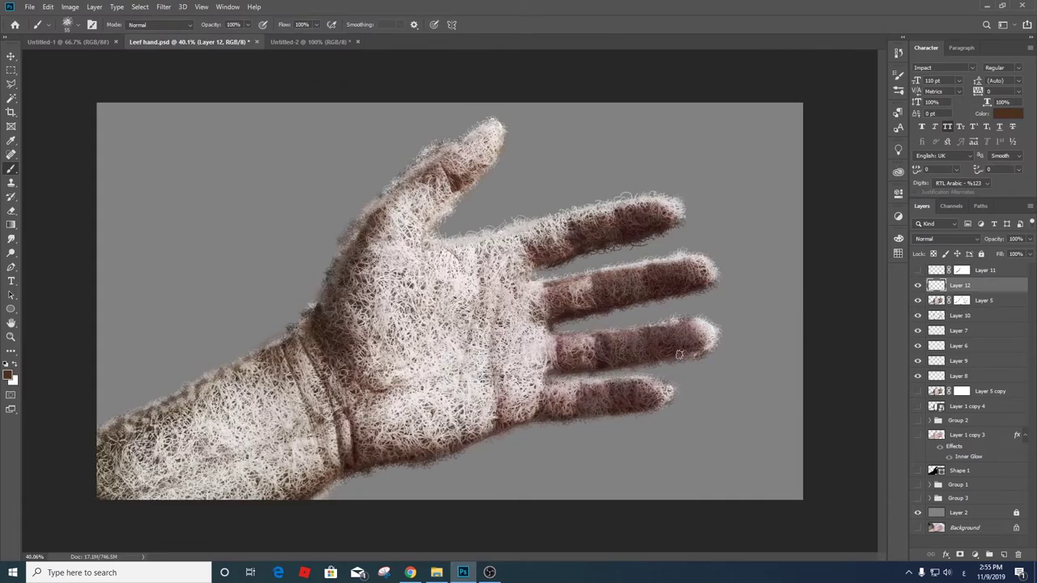
pyautogui.scroll(6, 518, 200)
pyautogui.keyDown('alt'); pyautogui.click(512, 253); pyautogui.keyUp('alt')
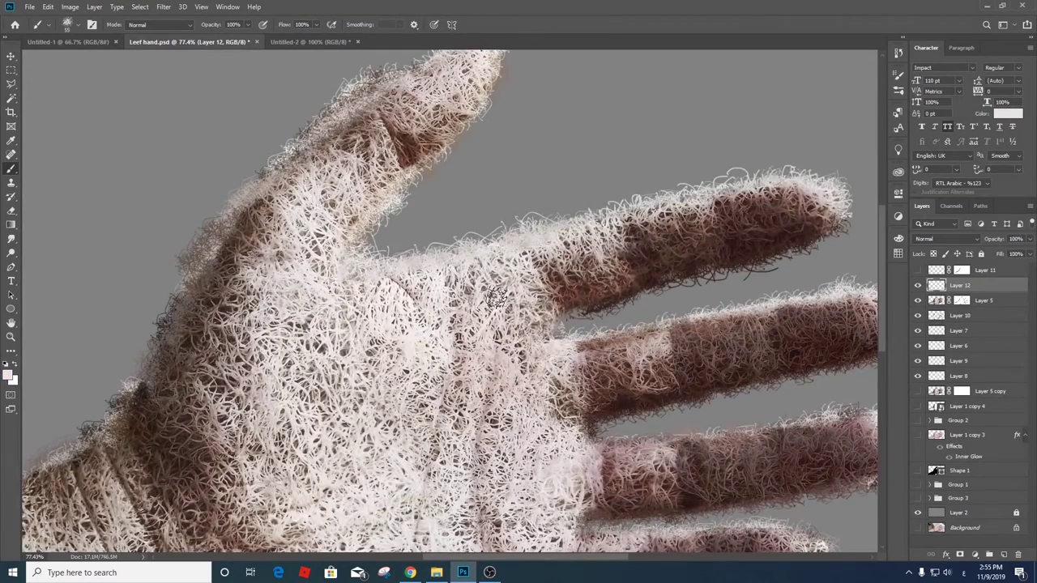
pyautogui.scroll(-1, 396, 370)
pyautogui.keyDown('alt'); pyautogui.click(283, 243); pyautogui.keyUp('alt')
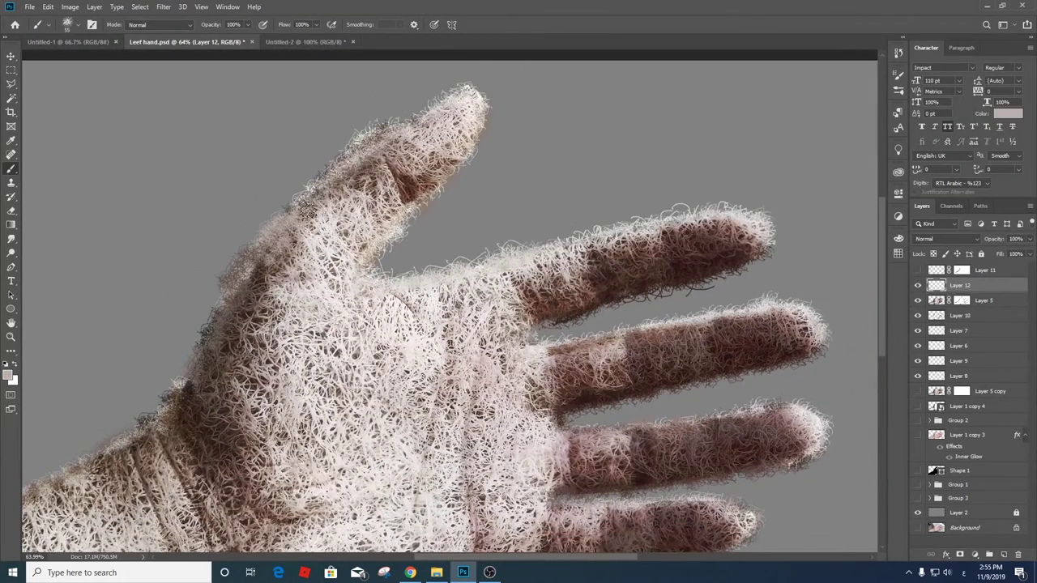
pyautogui.keyDown('alt'); pyautogui.click(280, 280); pyautogui.keyUp('alt')
pyautogui.rightClick(279, 280)
pyautogui.click(898, 87)
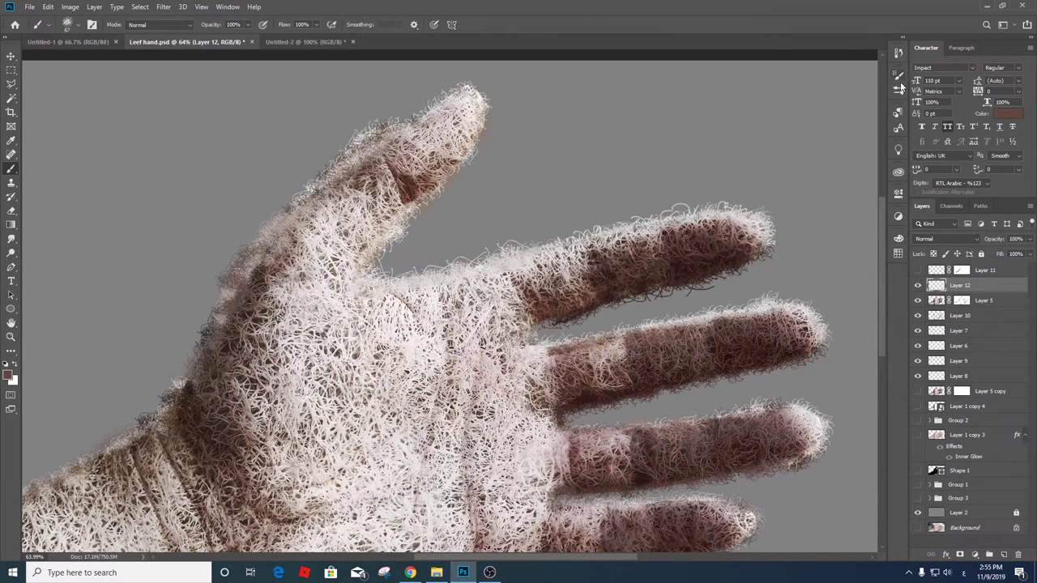
pyautogui.click(897, 87)
# - Set Angle Jitter 21%, a 73 px tip with 77% spacing, and enable Transfer and Brush Pose
pyautogui.click(616, 151)
pyautogui.click(617, 130)
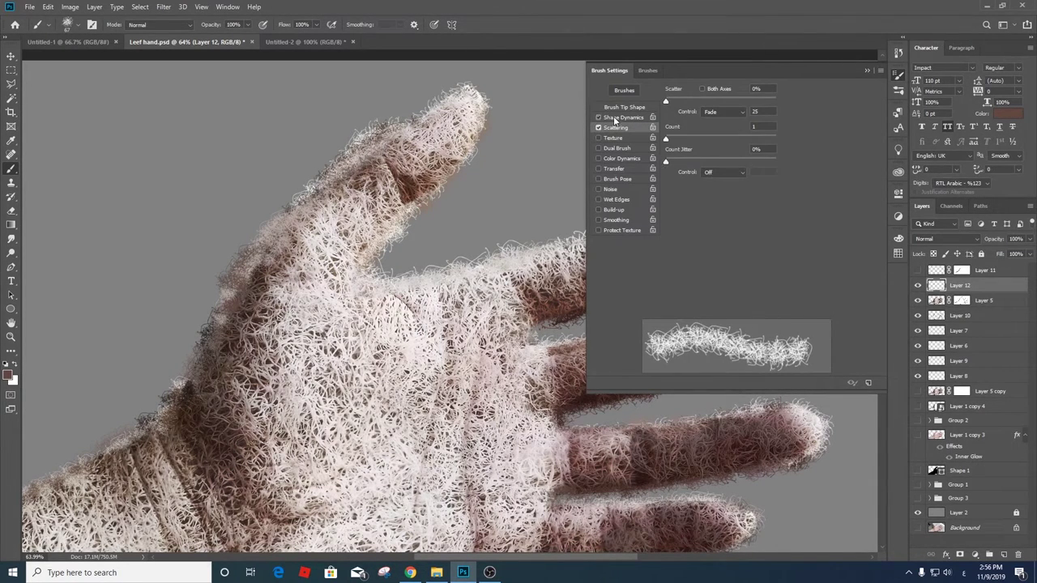
pyautogui.click(616, 118)
pyautogui.moveTo(685, 184); pyautogui.dragTo(688, 184)
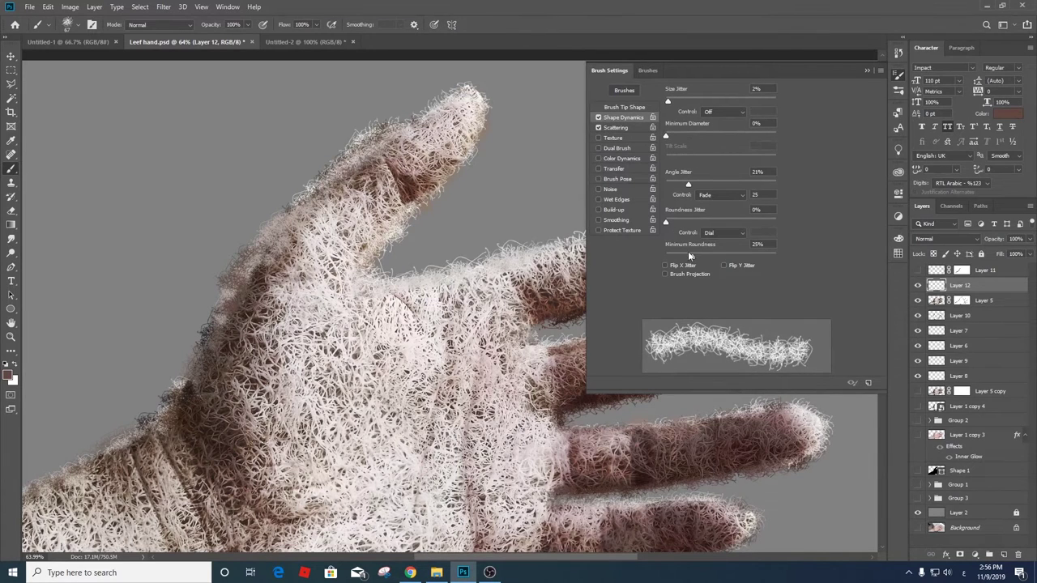
pyautogui.click(619, 108)
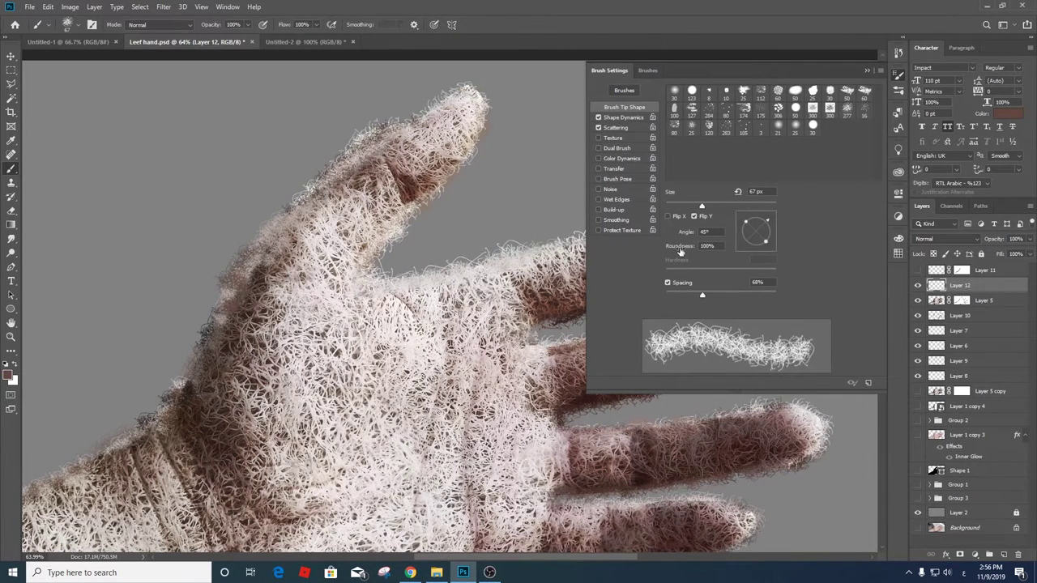
pyautogui.click(707, 295)
pyautogui.moveTo(701, 207); pyautogui.dragTo(708, 208)
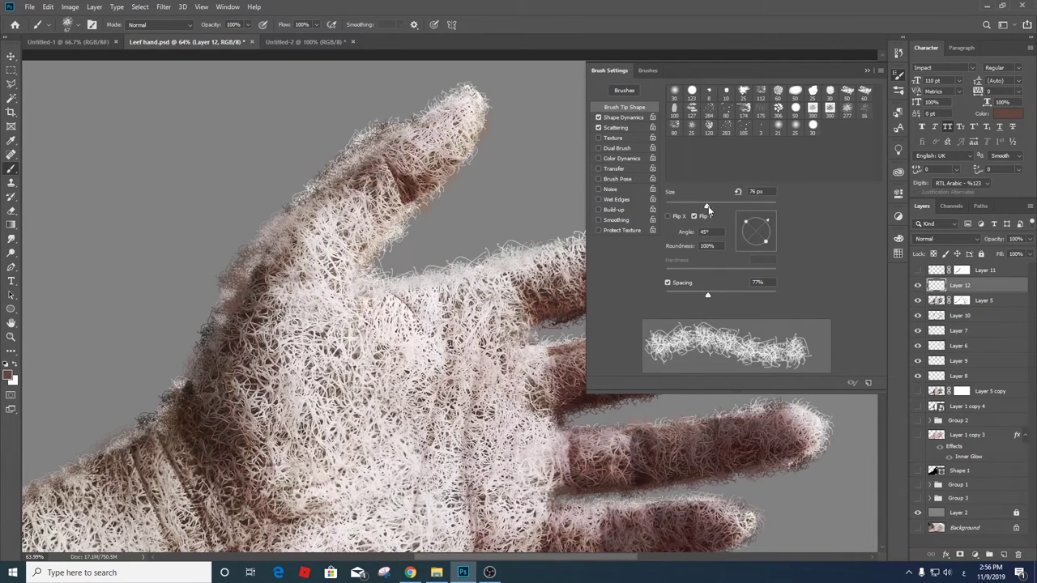
pyautogui.click(616, 127)
pyautogui.click(629, 168)
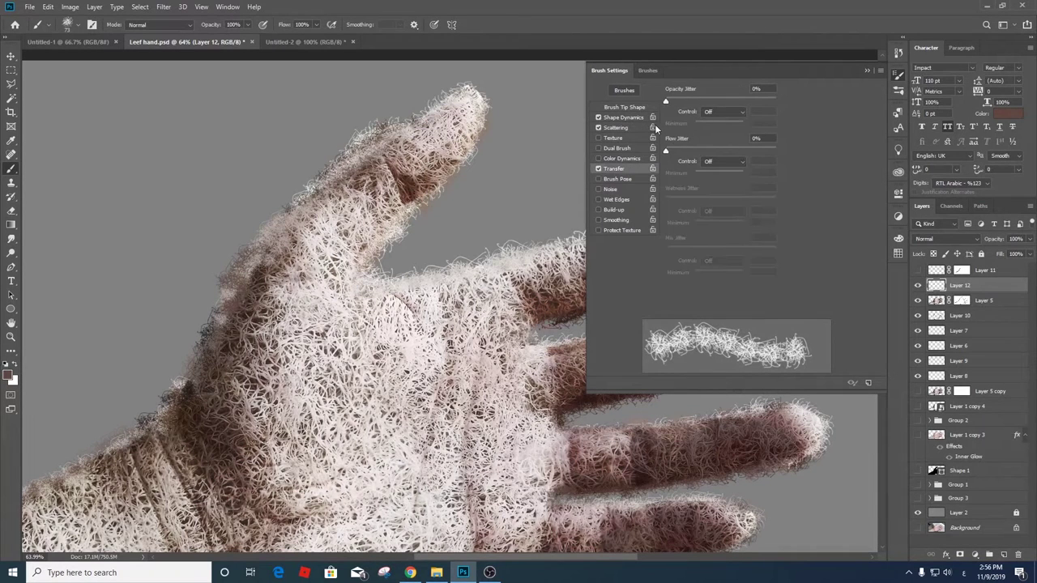
pyautogui.click(628, 178)
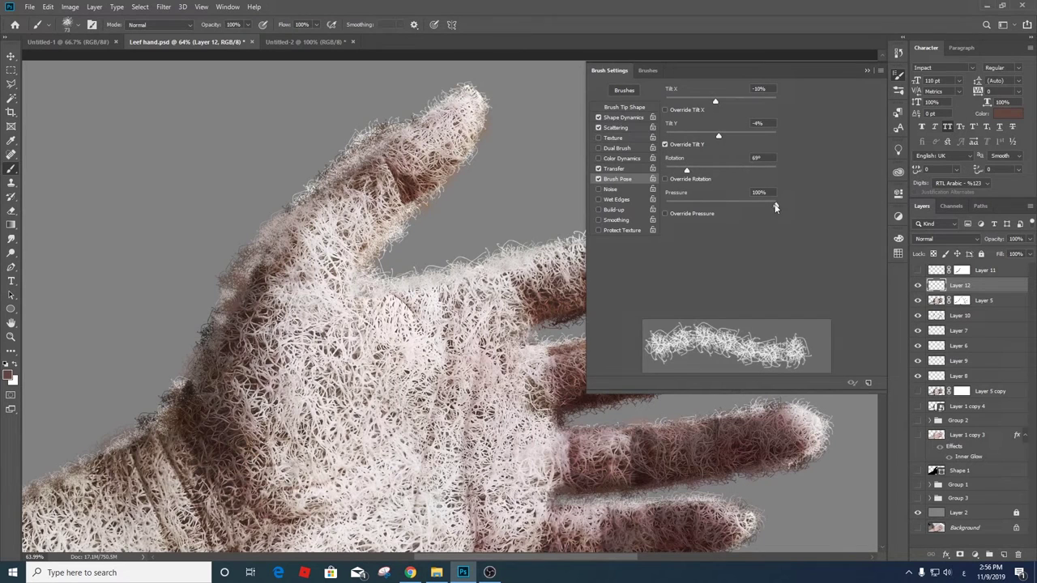
pyautogui.press('F5')
# - Increase the brush size to 168 px
pyautogui.scroll(-2, 834, 331)
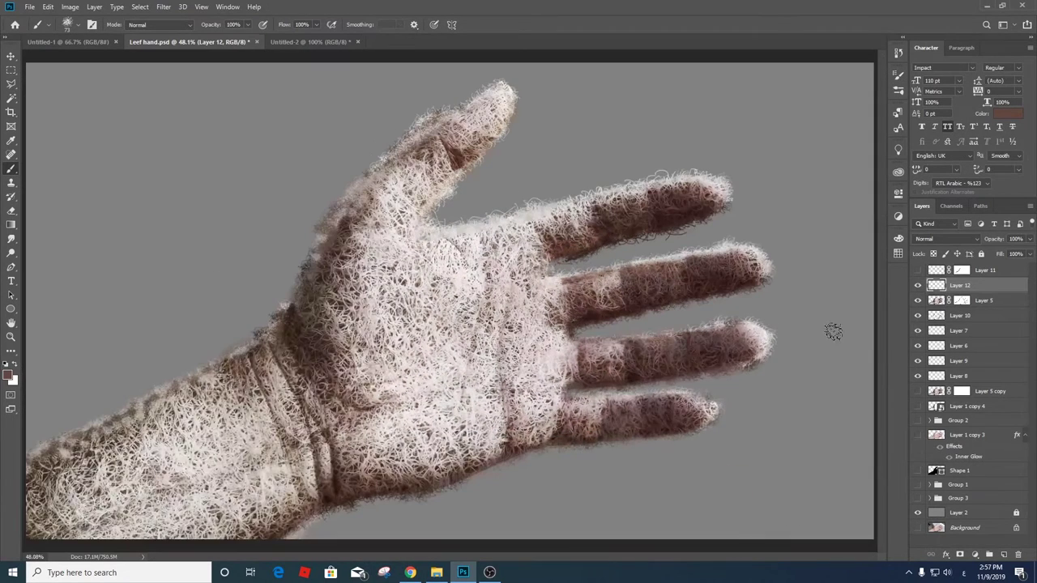
pyautogui.scroll(-1, 840, 384)
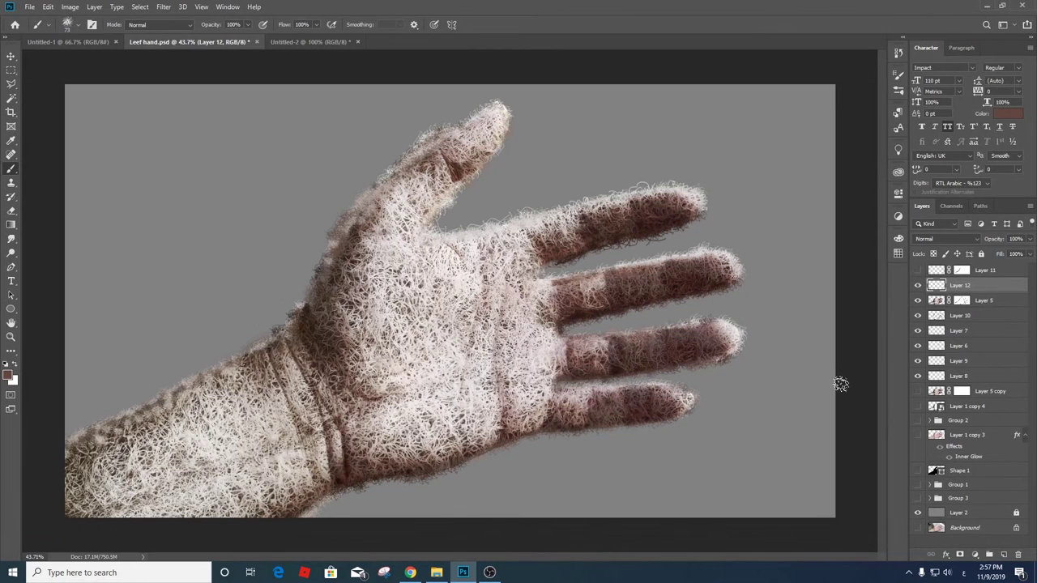
pyautogui.rightClick(382, 323)
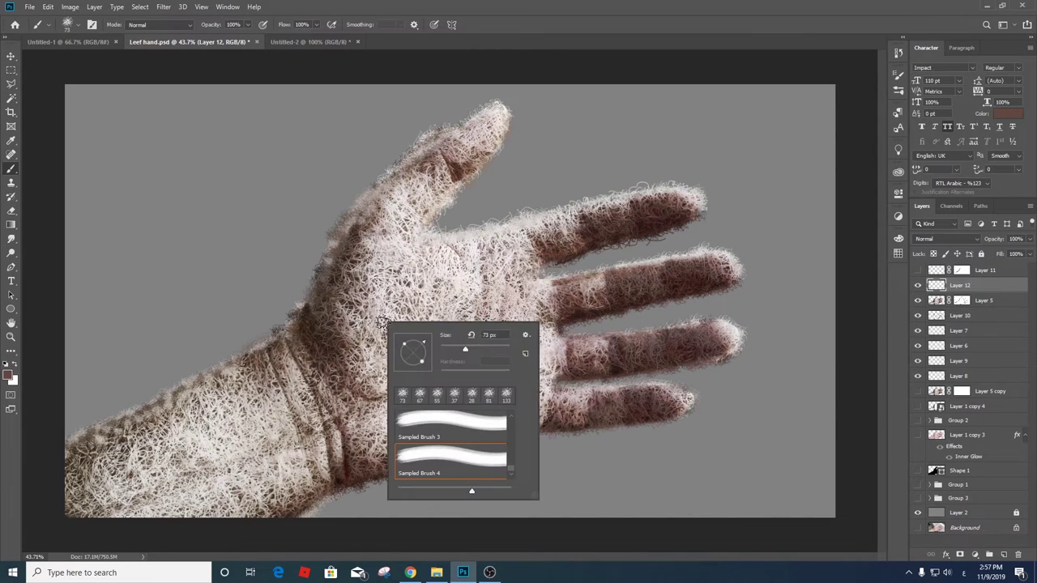
pyautogui.moveTo(466, 344); pyautogui.dragTo(471, 344)
pyautogui.press('Return')
# - Group Layers 8–12 into Group 4, add a mask, and mask fibres along the hand's upper edge
pyautogui.keyDown('shift'); pyautogui.click(958, 376); pyautogui.keyUp('shift')
pyautogui.hotkey('ctrl', 'g')
pyautogui.click(959, 554)
pyautogui.moveTo(340, 194)
pyautogui.mouseDown()
pyautogui.moveTo(301, 238)
pyautogui.moveTo(433, 111)
pyautogui.moveTo(383, 150)
pyautogui.moveTo(264, 328)
pyautogui.moveTo(138, 370)
pyautogui.moveTo(54, 430)
pyautogui.moveTo(416, 134)
pyautogui.moveTo(347, 186)
pyautogui.moveTo(261, 336)
pyautogui.moveTo(405, 139)
pyautogui.mouseUp()
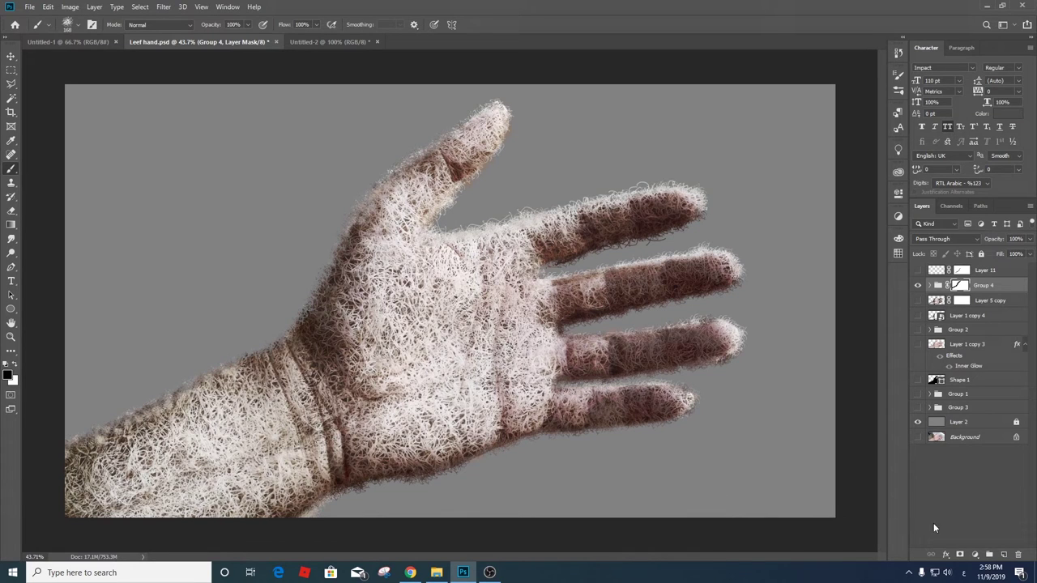
# - Add Layer 13 above Group 4 and keep Texture turned off in the brush settings
pyautogui.click(1004, 555)
pyautogui.click(898, 74)
pyautogui.click(625, 148)
pyautogui.click(614, 137)
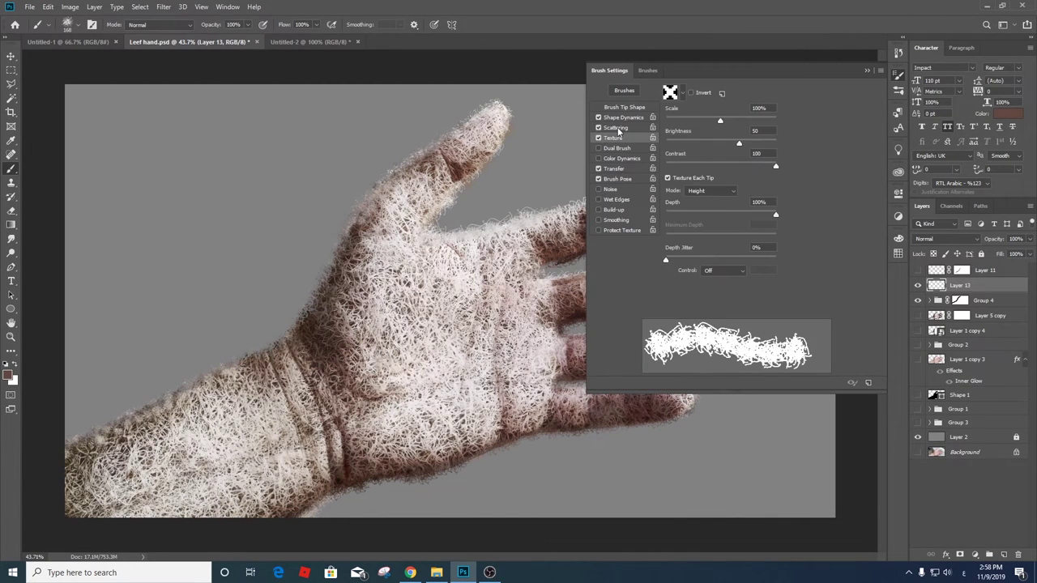
pyautogui.click(597, 138)
pyautogui.click(621, 178)
# - Flip the brush tip horizontally with 54% spacing, 38% angle jitter, roundness jitter and 135 px size
pyautogui.click(624, 107)
pyautogui.click(668, 217)
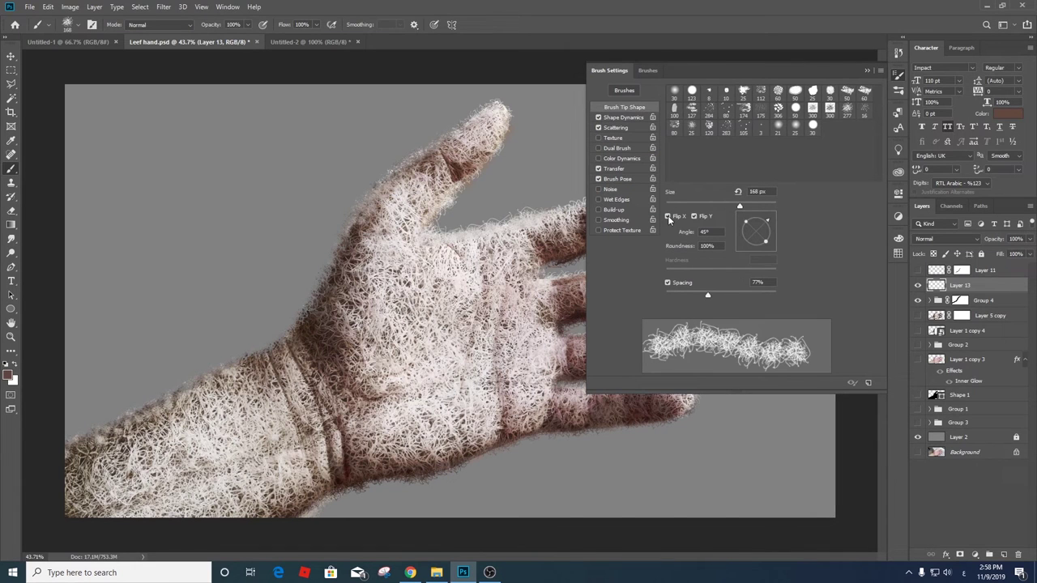
pyautogui.moveTo(708, 295); pyautogui.dragTo(694, 295)
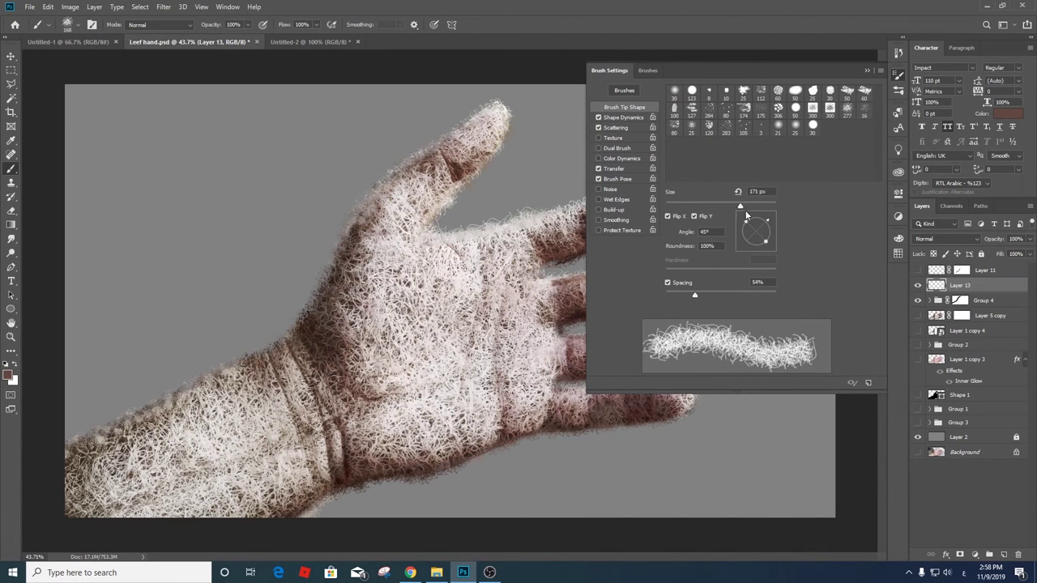
pyautogui.click(616, 118)
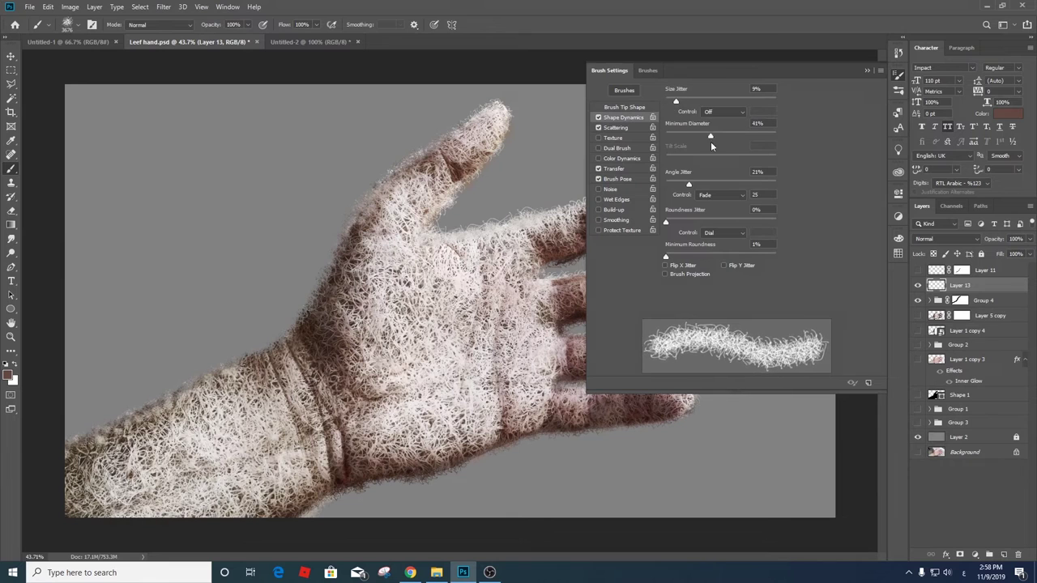
pyautogui.moveTo(689, 183); pyautogui.dragTo(707, 183)
pyautogui.moveTo(665, 221); pyautogui.dragTo(678, 221)
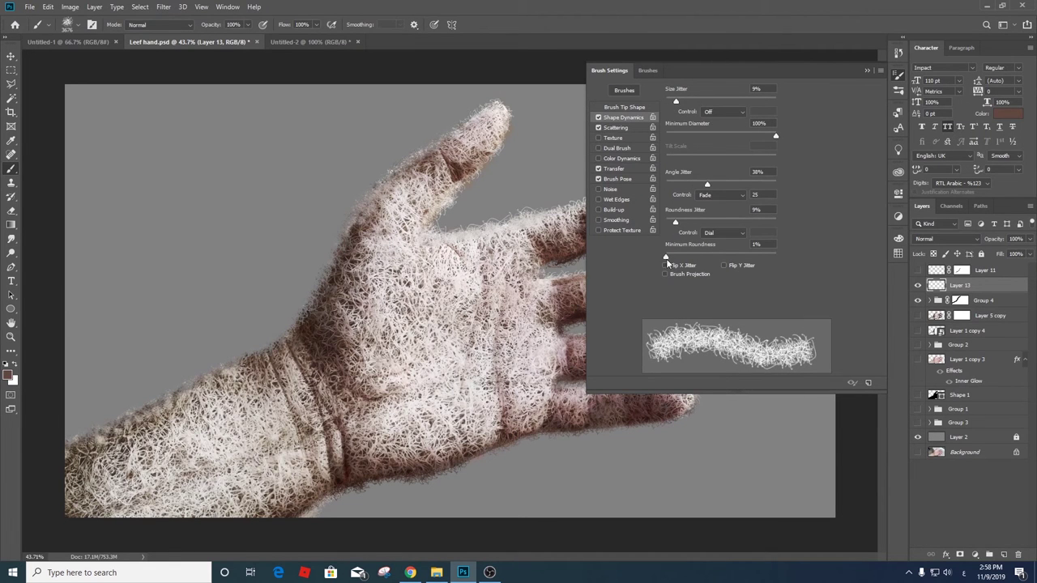
pyautogui.click(623, 107)
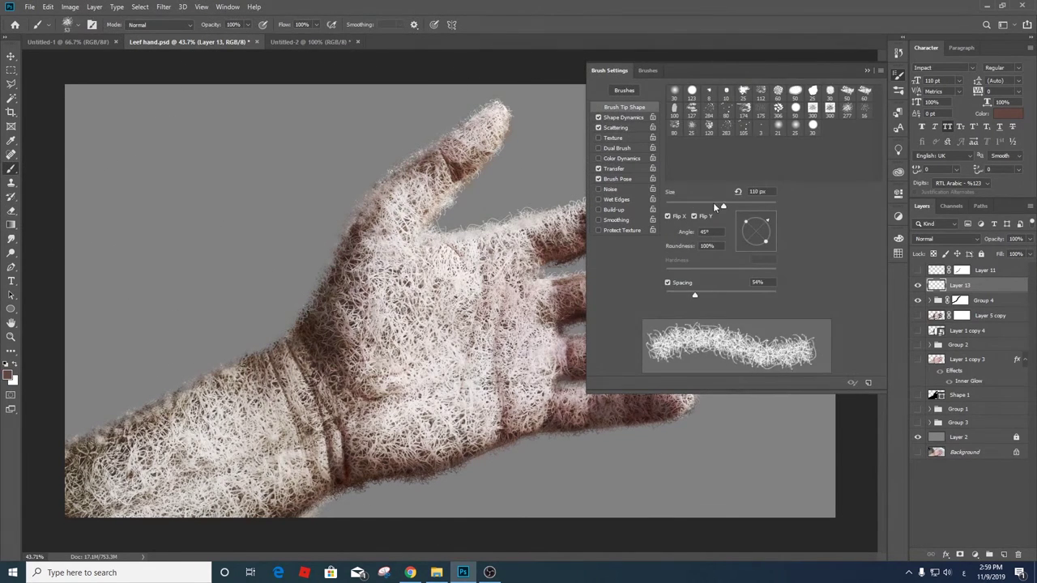
pyautogui.click(730, 204)
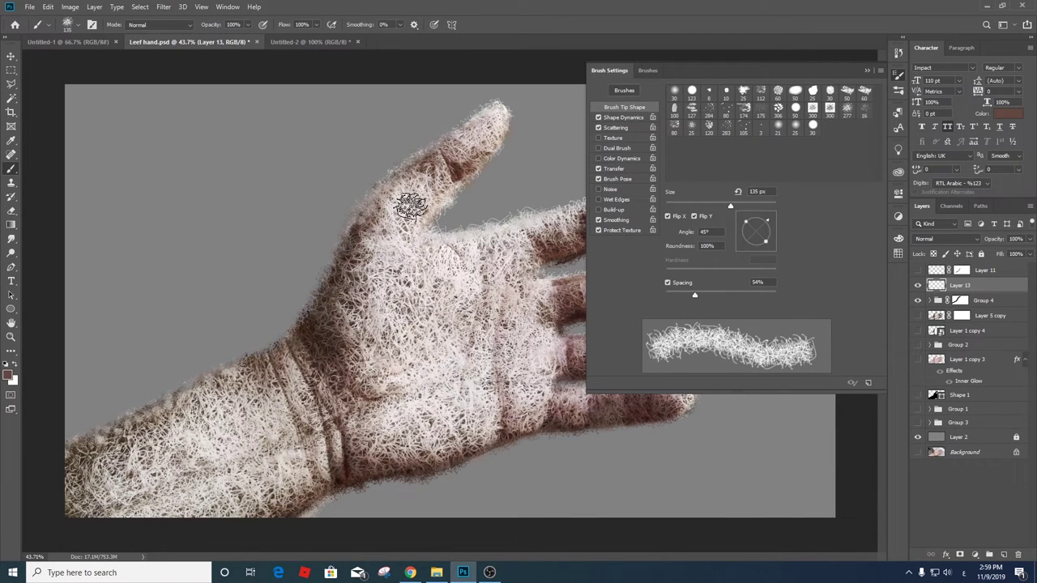
# - Paint brown fibres along the forearm edge and thumb on Layer 13
pyautogui.press('F5')
pyautogui.moveTo(301, 342); pyautogui.dragTo(156, 444)
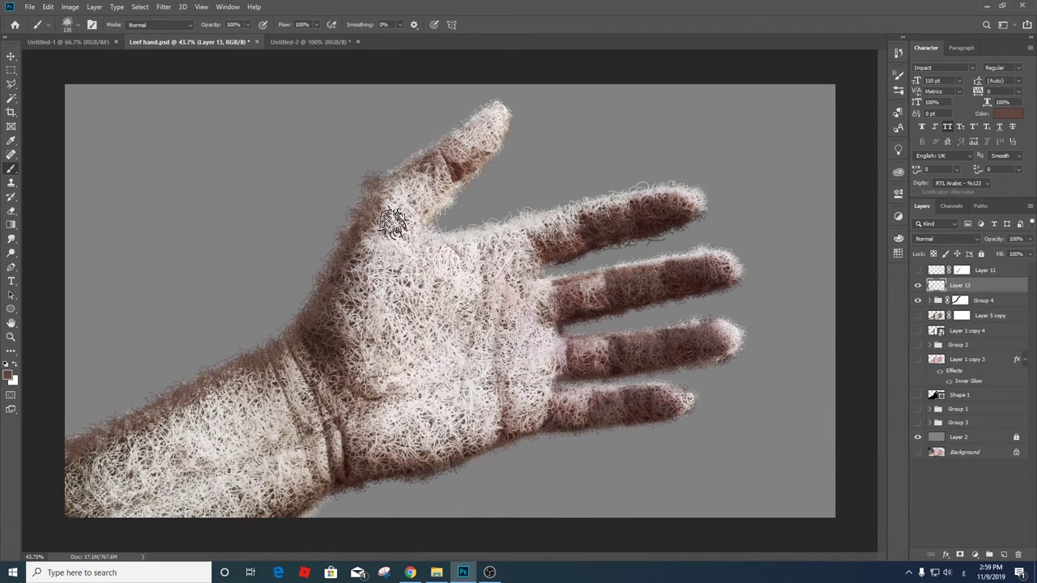
pyautogui.moveTo(392, 224); pyautogui.dragTo(484, 117)
pyautogui.click(383, 178)
# - Set Layer 13's blend mode to Screen and deselect it
pyautogui.click(946, 239)
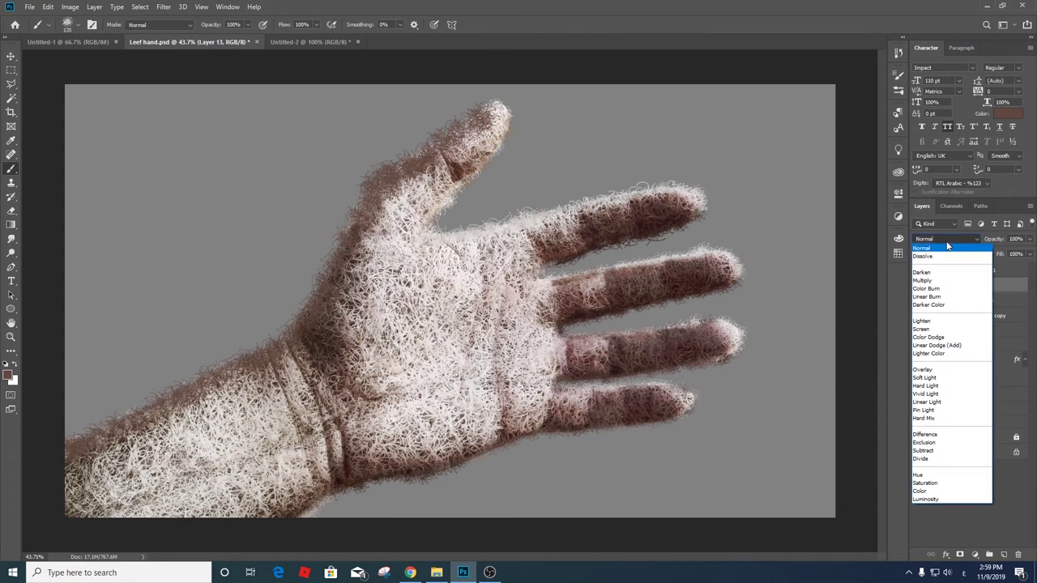
pyautogui.click(940, 332)
pyautogui.press('v')
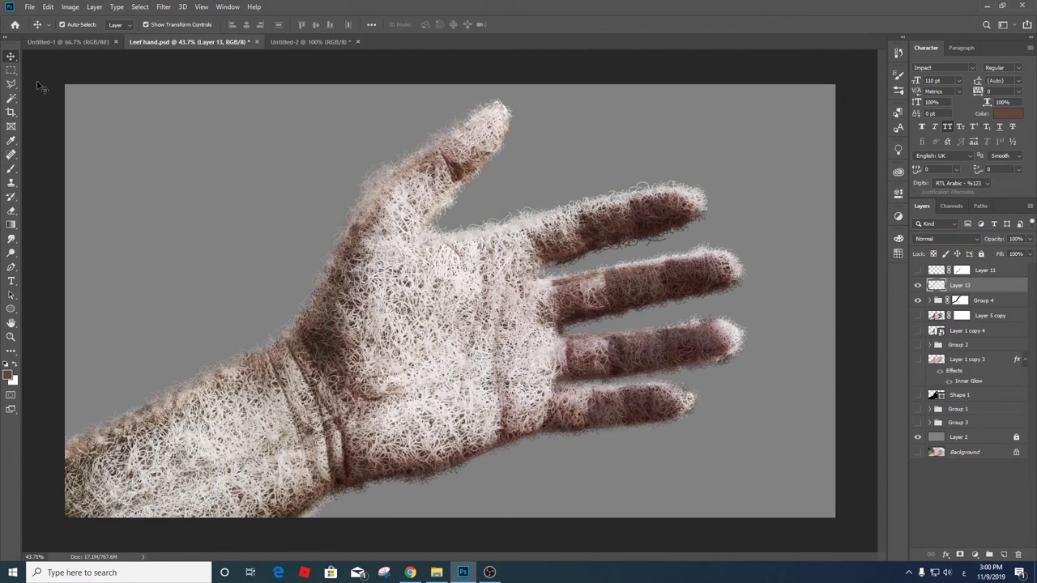
pyautogui.click(849, 407)
# - Switch to Chrome and open a new tab
pyautogui.scroll(-1, 863, 383)
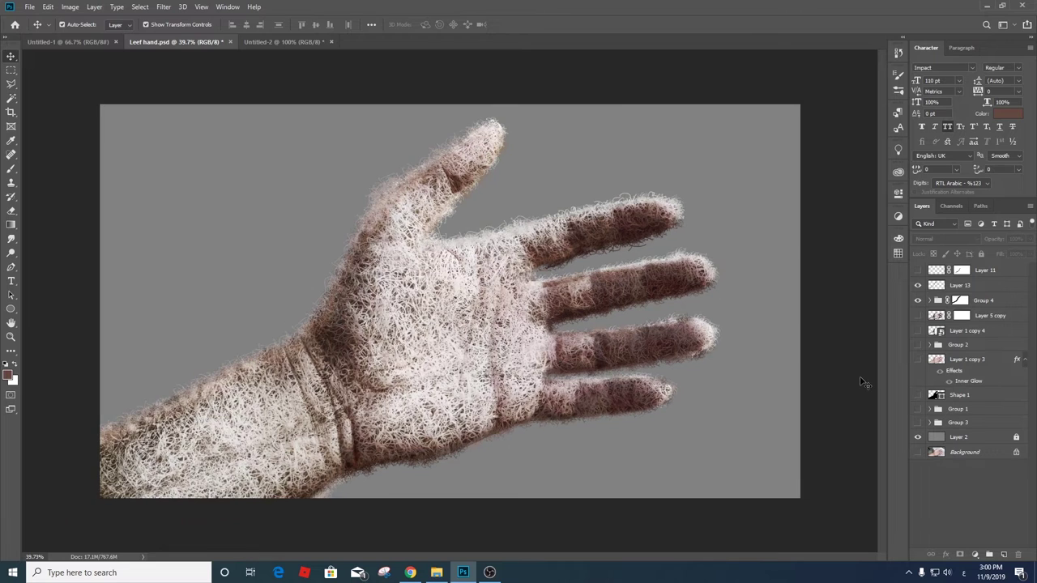
pyautogui.scroll(1, 423, 339)
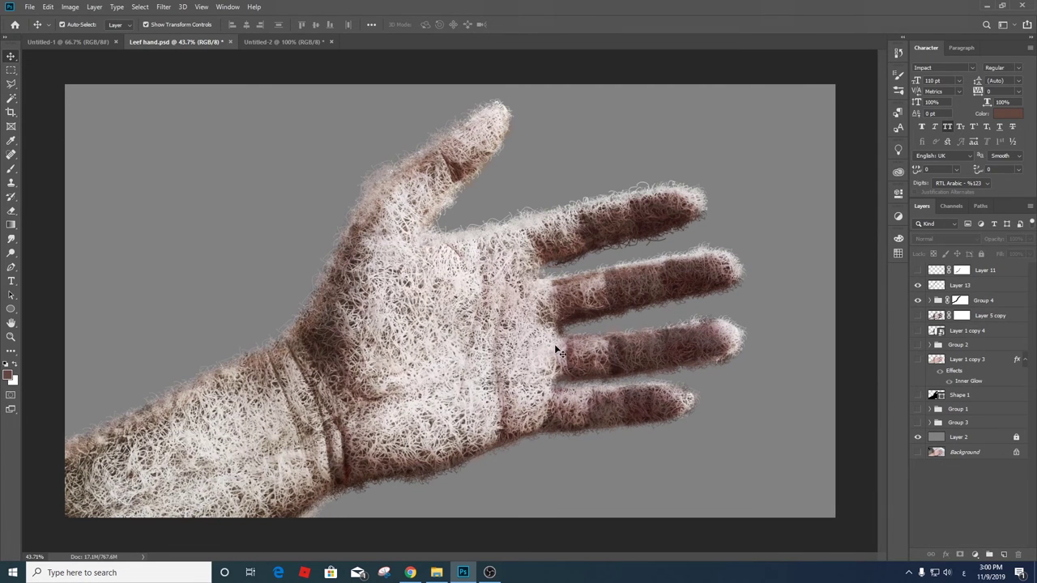
pyautogui.click(410, 572)
pyautogui.hotkey('ctrl', 't')
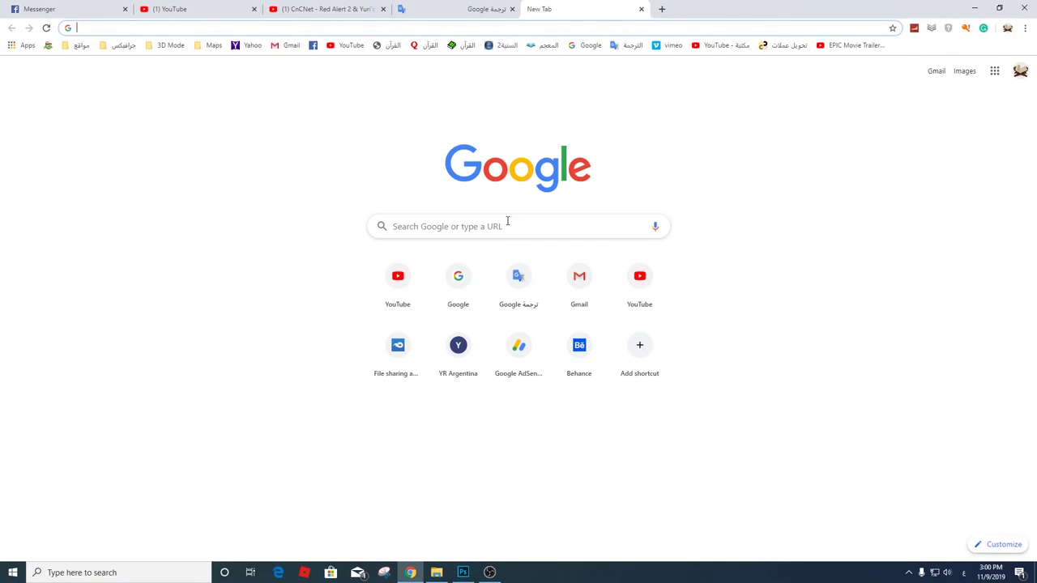
# - Search Google for 'bugs', fixing the mistyped Arabic input by switching to English
pyautogui.click(508, 225)
pyautogui.write('لاعلس')
pyautogui.press('BackSpace')
pyautogui.press('BackSpace')
pyautogui.press('BackSpace')
pyautogui.hotkey('alt', 'shift')
pyautogui.write('bugs')
pyautogui.press('Return')
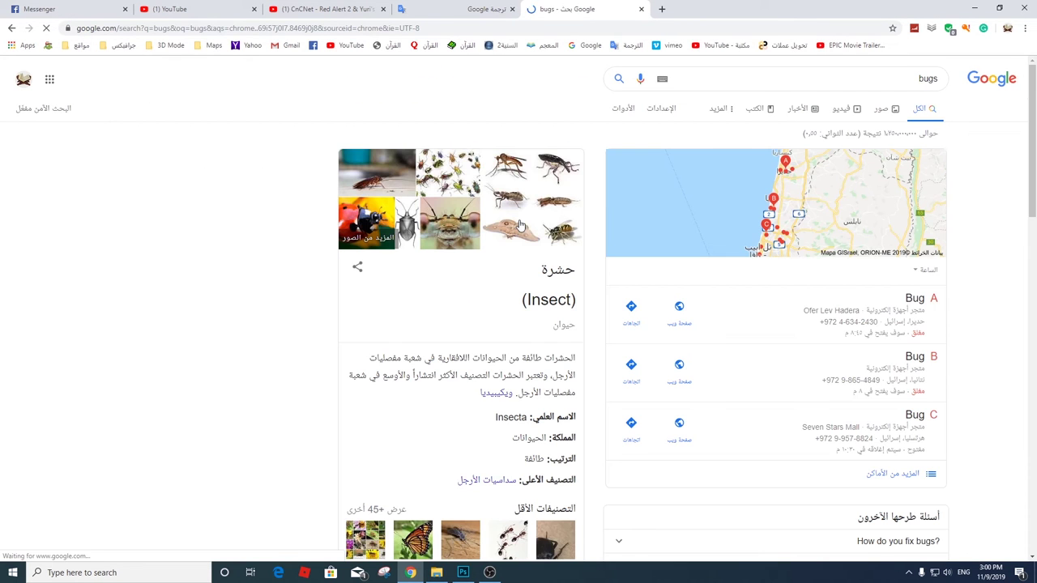
# - Switch to image results and refine the search to 'bugs png'
pyautogui.click(885, 108)
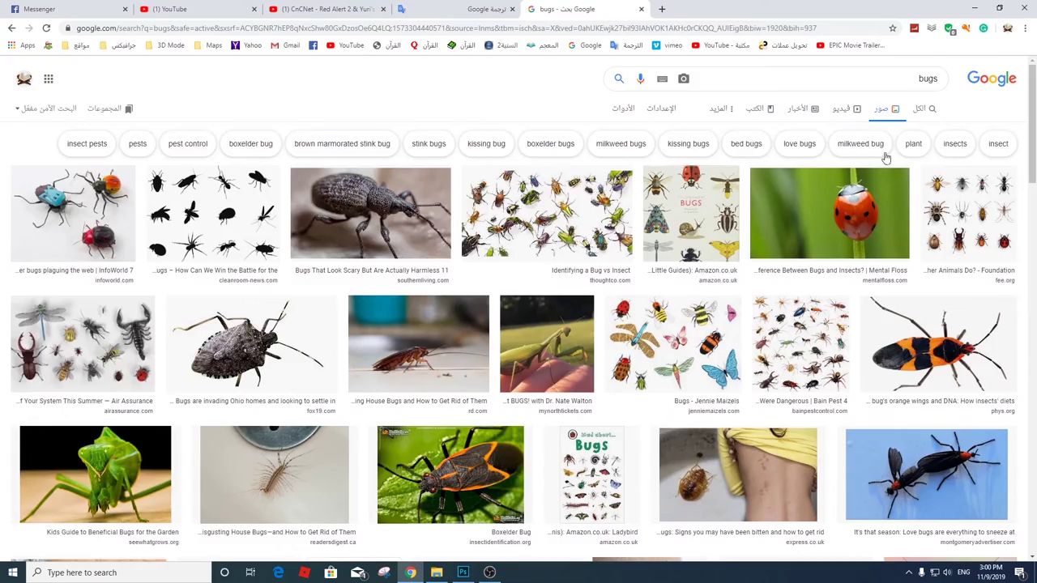
pyautogui.scroll(-4, 1005, 262)
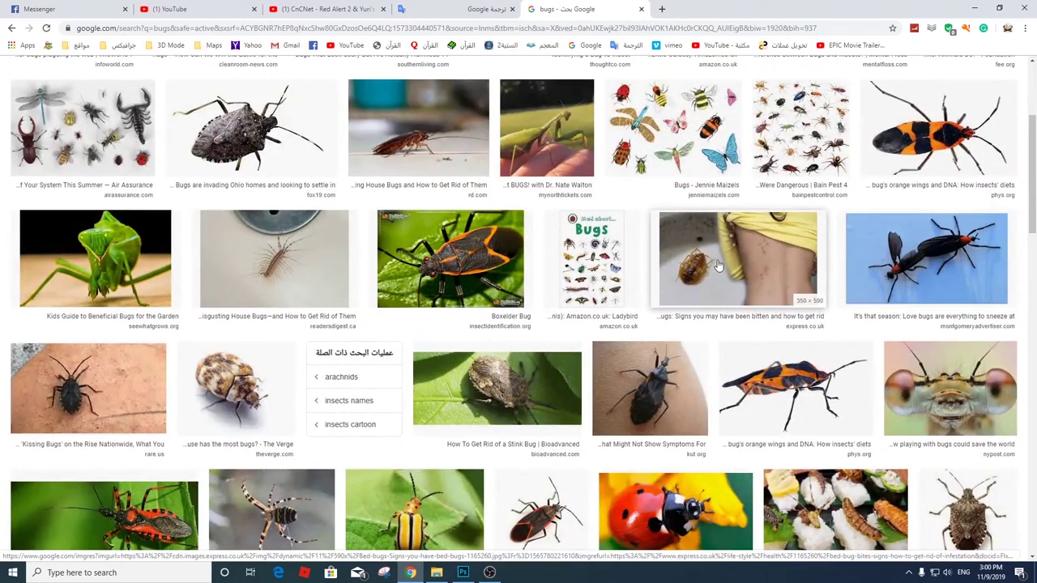
pyautogui.scroll(4, 664, 236)
pyautogui.write('png')
pyautogui.press('Return')
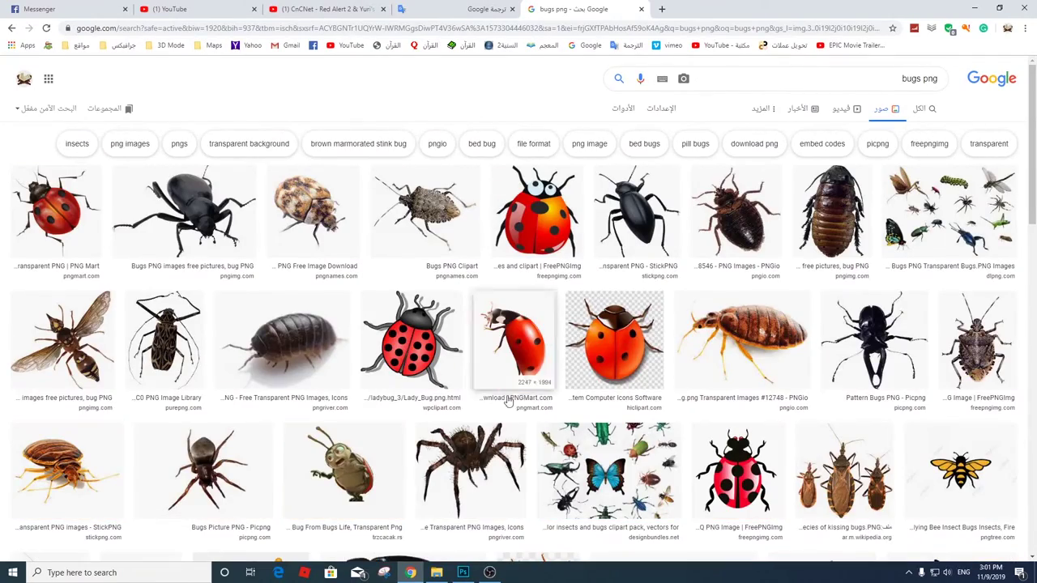
# - Open the stink-bug result in a new tab and save its image to disk
pyautogui.rightClick(984, 314)
pyautogui.click(931, 388)
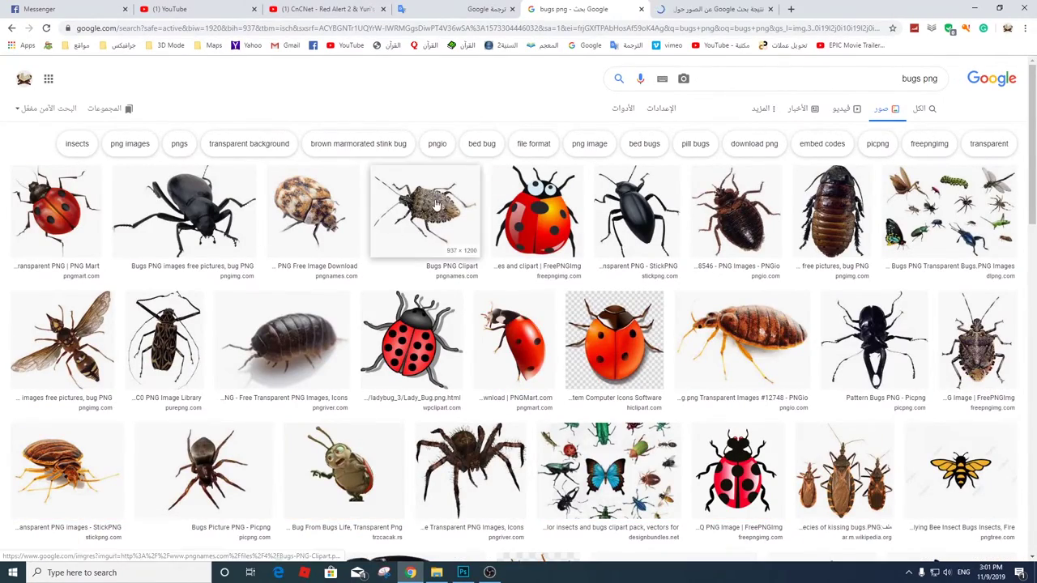
pyautogui.scroll(-2, 438, 218)
pyautogui.scroll(-3, 440, 234)
pyautogui.scroll(-1, 442, 249)
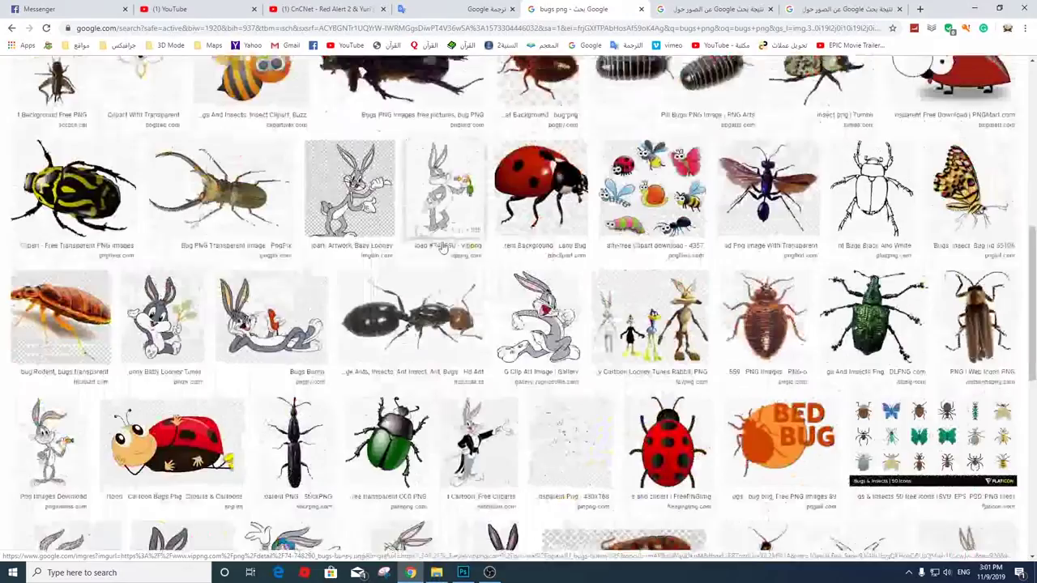
pyautogui.scroll(-2, 442, 248)
pyautogui.scroll(-2, 443, 249)
pyautogui.scroll(-2, 442, 248)
pyautogui.scroll(-3, 442, 247)
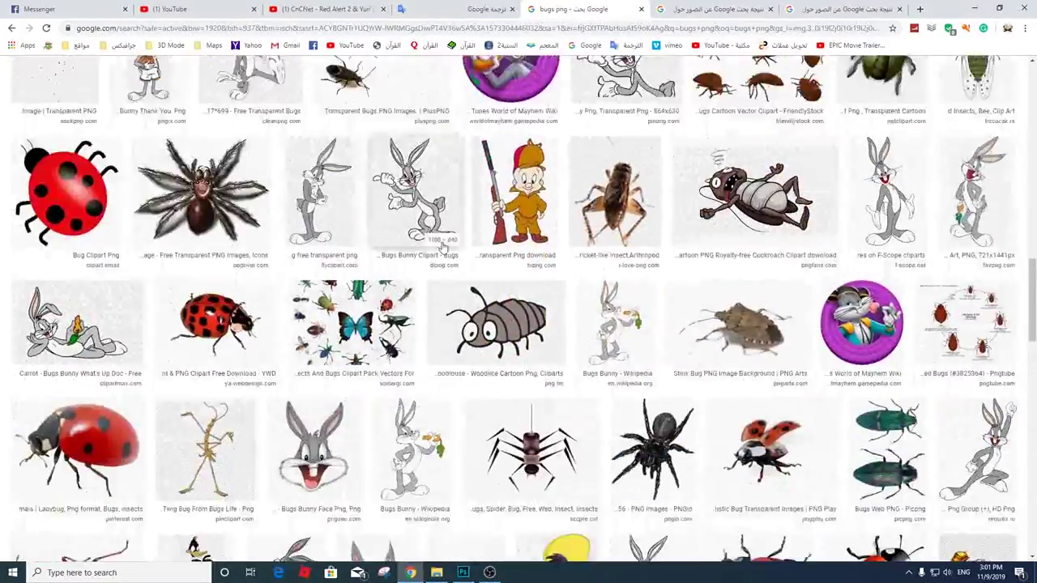
pyautogui.scroll(-3, 442, 247)
pyautogui.scroll(-4, 442, 247)
pyautogui.scroll(-3, 443, 245)
pyautogui.scroll(-2, 444, 243)
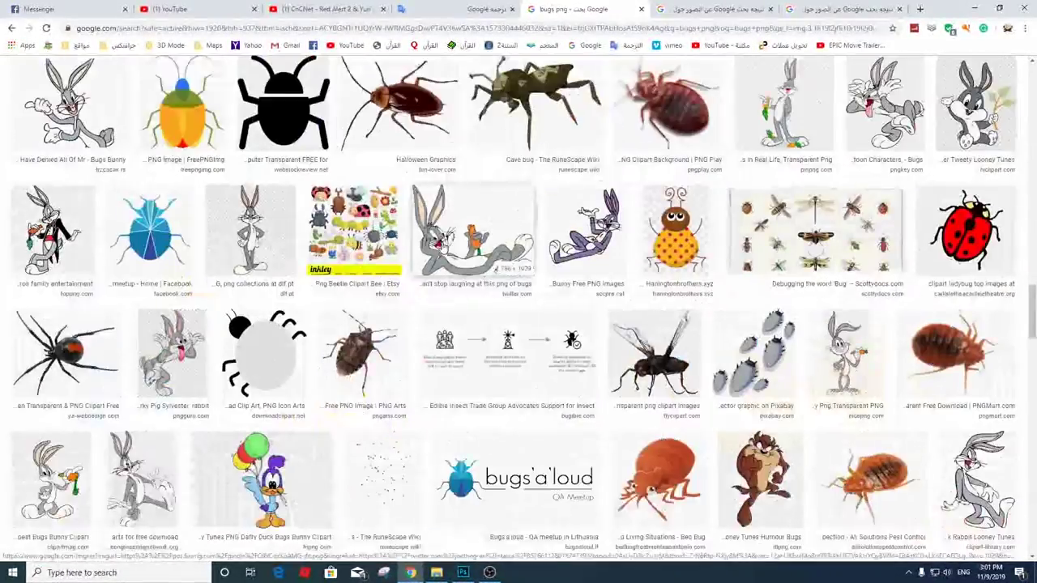
pyautogui.hotkey('ctrl', 'Tab')
pyautogui.rightClick(531, 254)
pyautogui.click(613, 315)
pyautogui.press('Return')
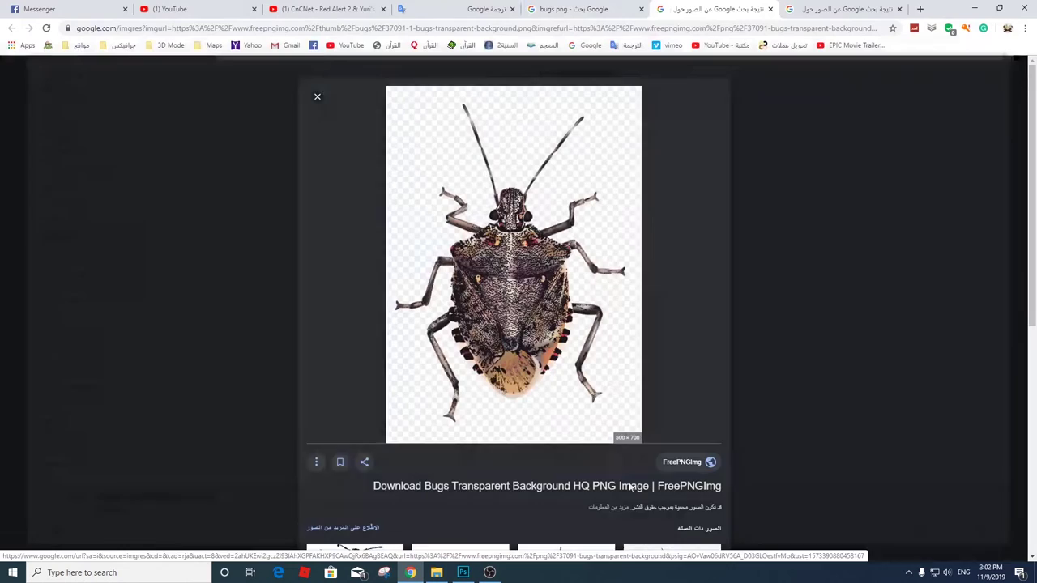
# - Preview a related stink-bug image and save it
pyautogui.scroll(-3, 630, 486)
pyautogui.scroll(-2, 630, 486)
pyautogui.click(672, 324)
pyautogui.rightClick(604, 157)
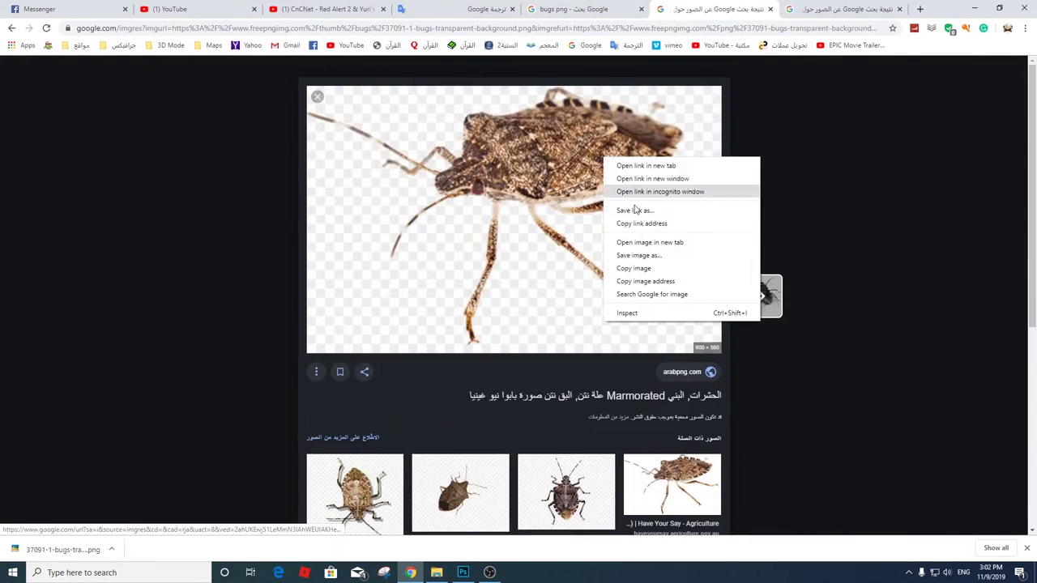
pyautogui.click(636, 211)
# - Save the enlarged arabpng brown bug image and close its tab
pyautogui.scroll(-4, 567, 243)
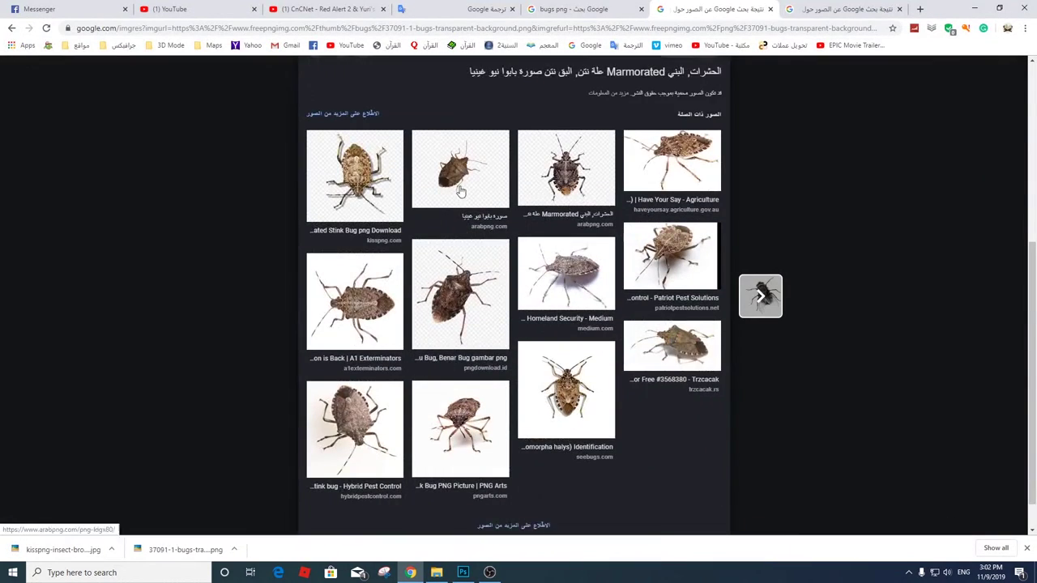
pyautogui.click(460, 191)
pyautogui.rightClick(516, 246)
pyautogui.press('Return')
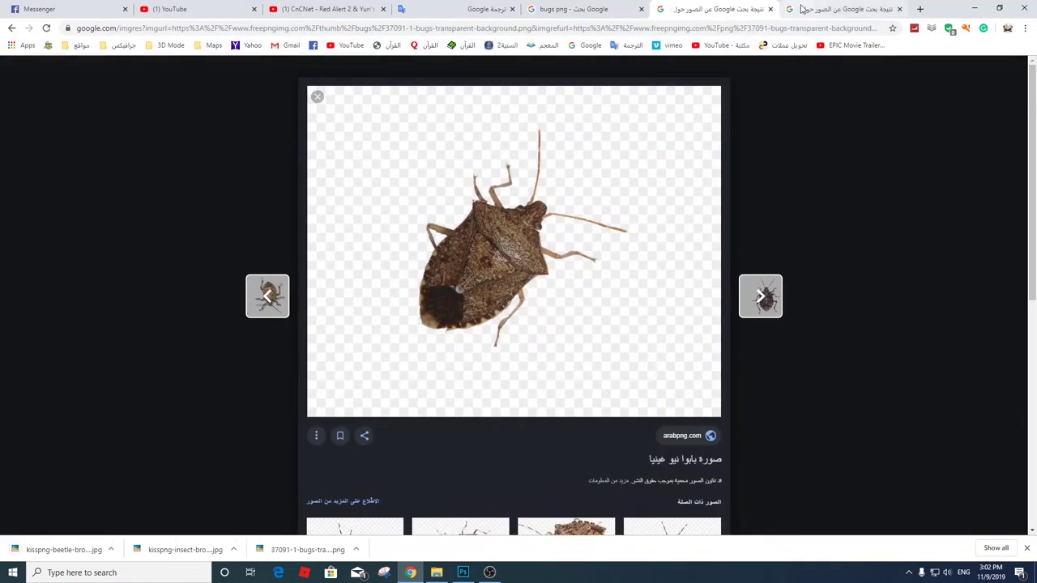
pyautogui.click(770, 8)
# - Save the Bugs PNG Clipart image as Bugs-PNG-Clipart.png and close the result tab
pyautogui.rightClick(589, 334)
pyautogui.press('v')
pyautogui.press('Return')
pyautogui.scroll(-3, 586, 330)
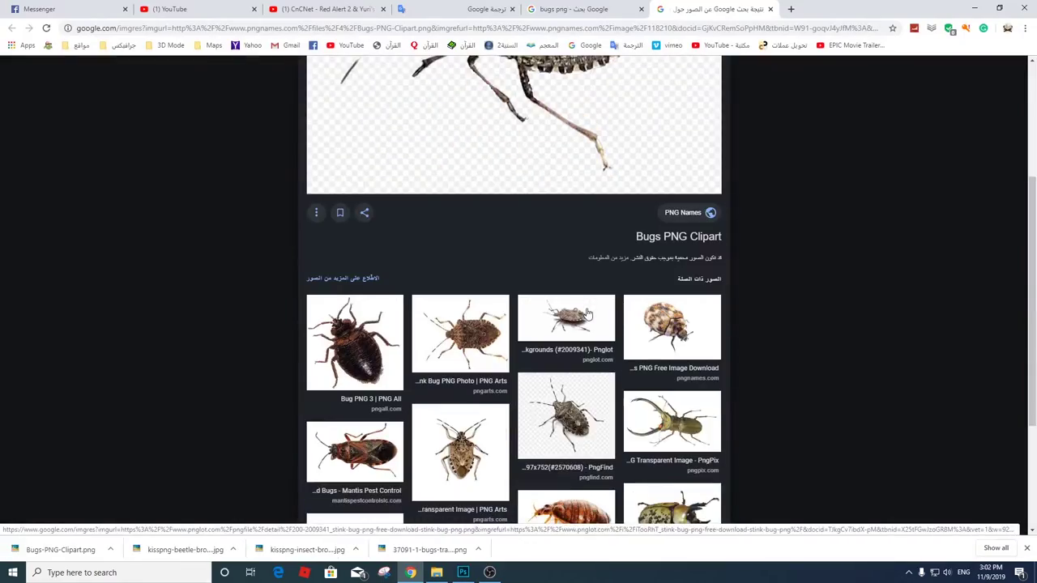
pyautogui.scroll(-1, 589, 316)
pyautogui.scroll(4, 589, 316)
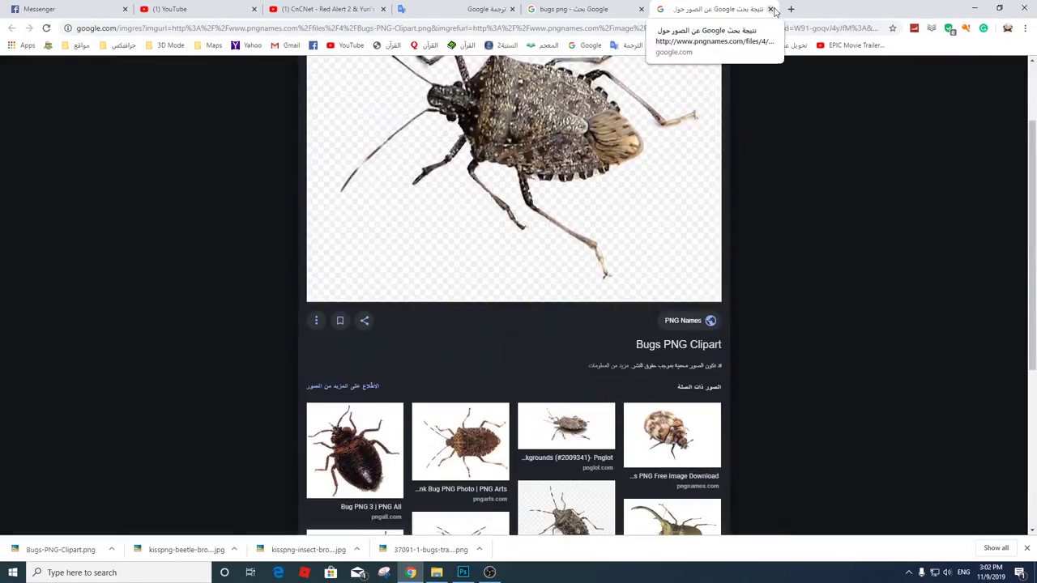
pyautogui.click(769, 9)
# - Find the brown stink bug result and save it as hp-stink-bug.png
pyautogui.scroll(-5, 773, 280)
pyautogui.scroll(-5, 774, 280)
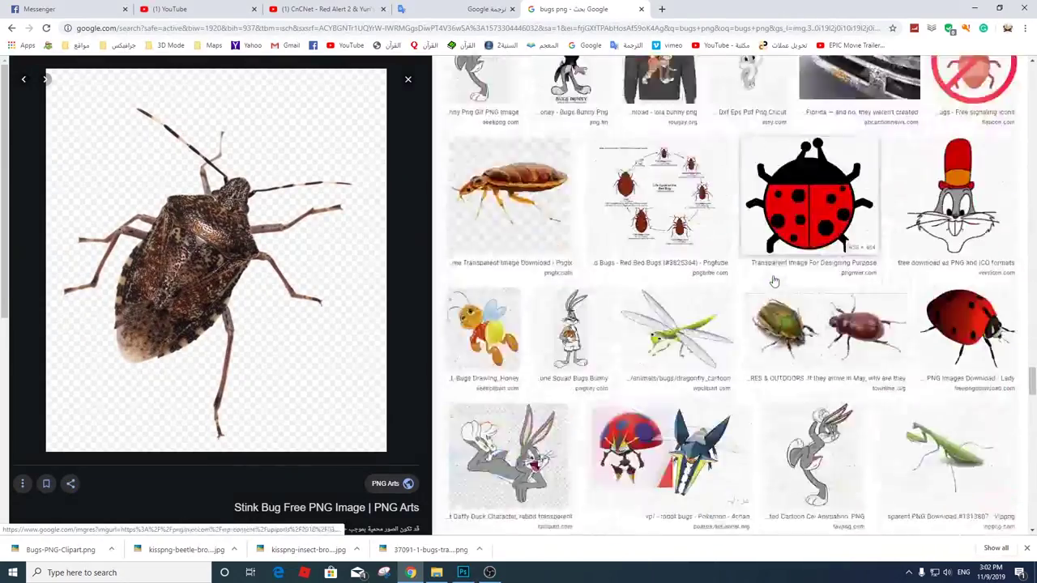
pyautogui.scroll(-5, 774, 280)
pyautogui.scroll(-5, 773, 281)
pyautogui.scroll(-5, 773, 280)
pyautogui.scroll(-4, 773, 280)
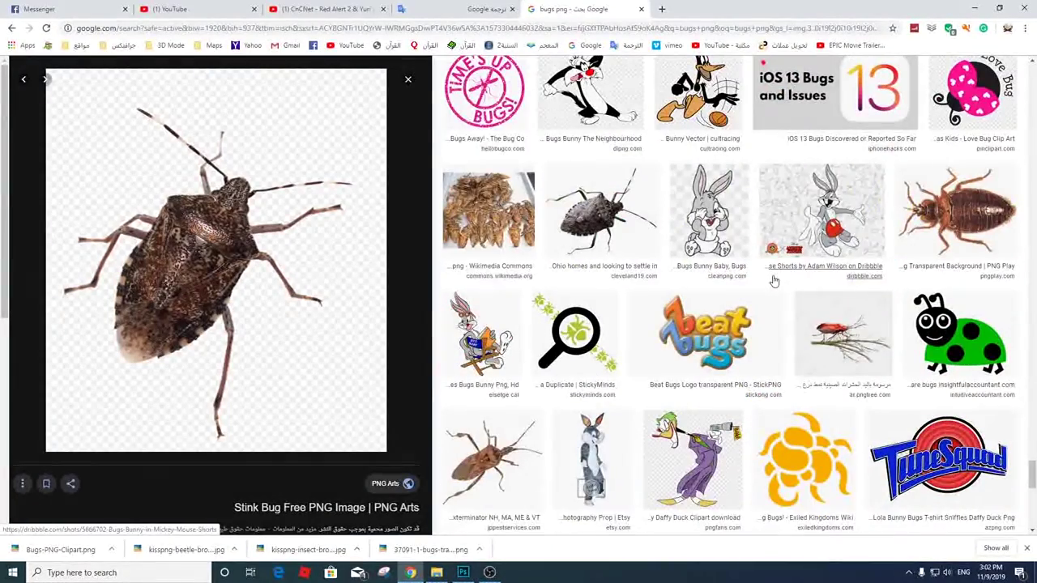
pyautogui.click(492, 458)
pyautogui.rightClick(212, 146)
pyautogui.click(251, 243)
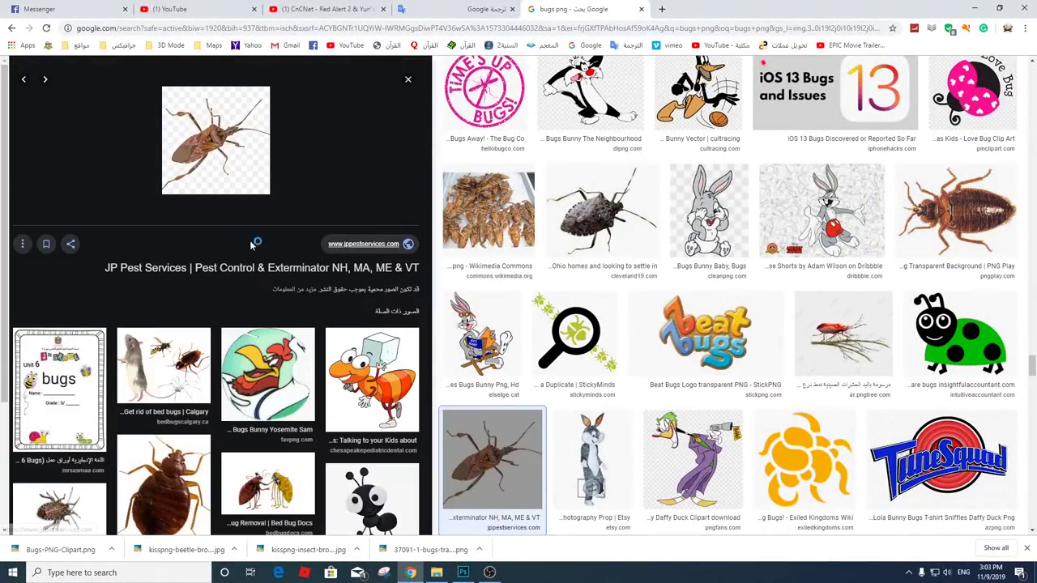
pyautogui.press('Return')
# - Preview and enlarge a bed bug result, then browse further results
pyautogui.click(172, 332)
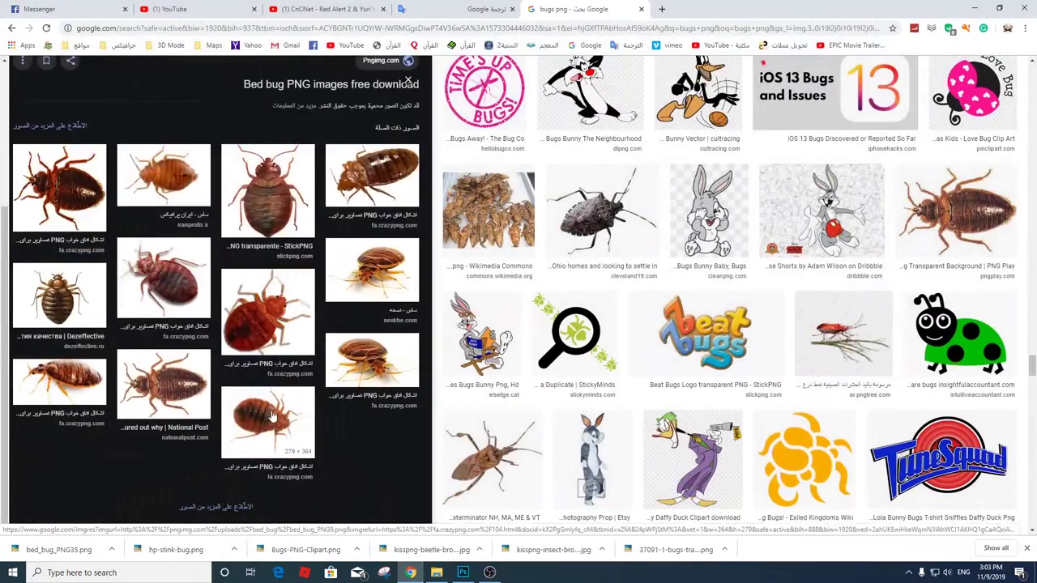
pyautogui.click(272, 416)
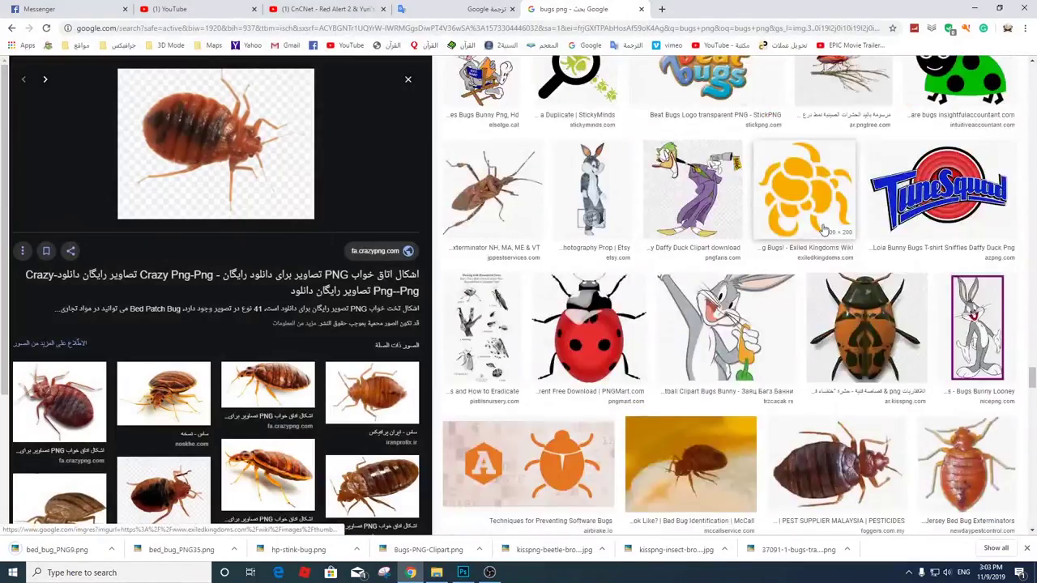
pyautogui.scroll(-3, 759, 195)
pyautogui.scroll(-5, 759, 194)
pyautogui.scroll(-2, 759, 194)
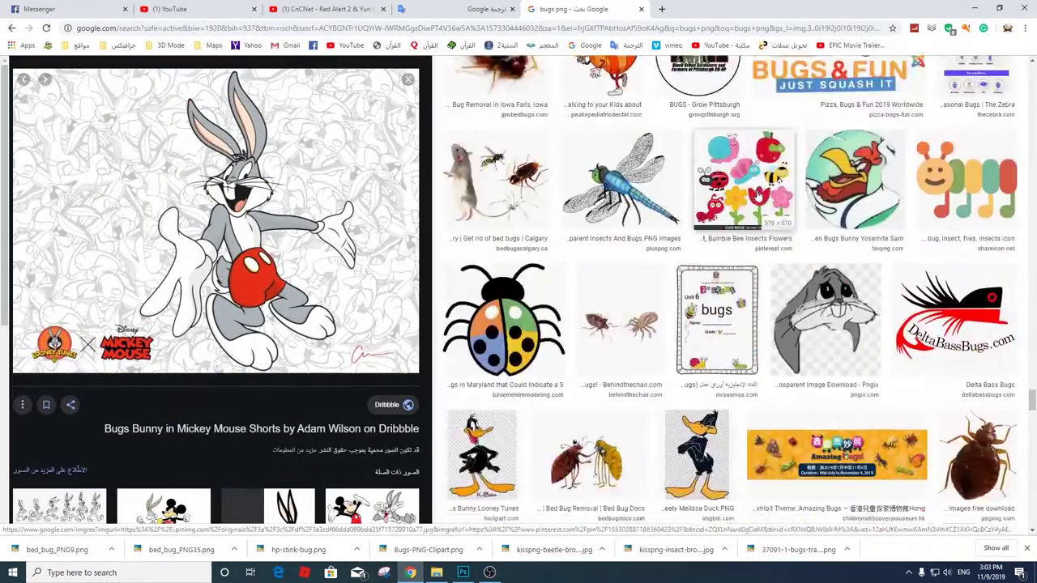
pyautogui.scroll(-5, 759, 195)
pyautogui.scroll(-5, 759, 194)
pyautogui.scroll(-2, 729, 195)
# - Check the bed bug photo and '99+ Pictures of Bed Bugs' results, then show the saved-images folder
pyautogui.click(677, 198)
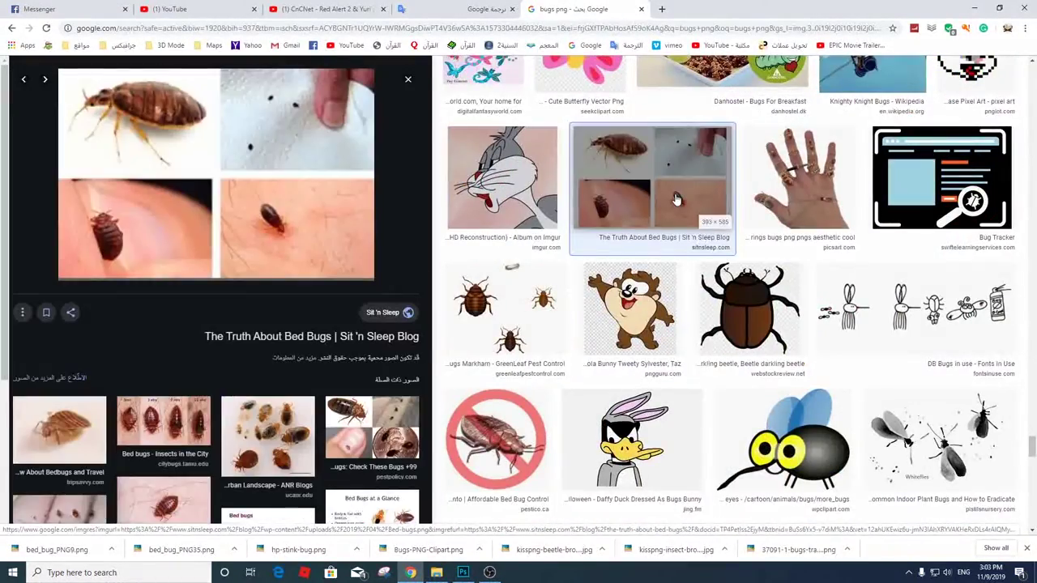
pyautogui.scroll(-3, 676, 198)
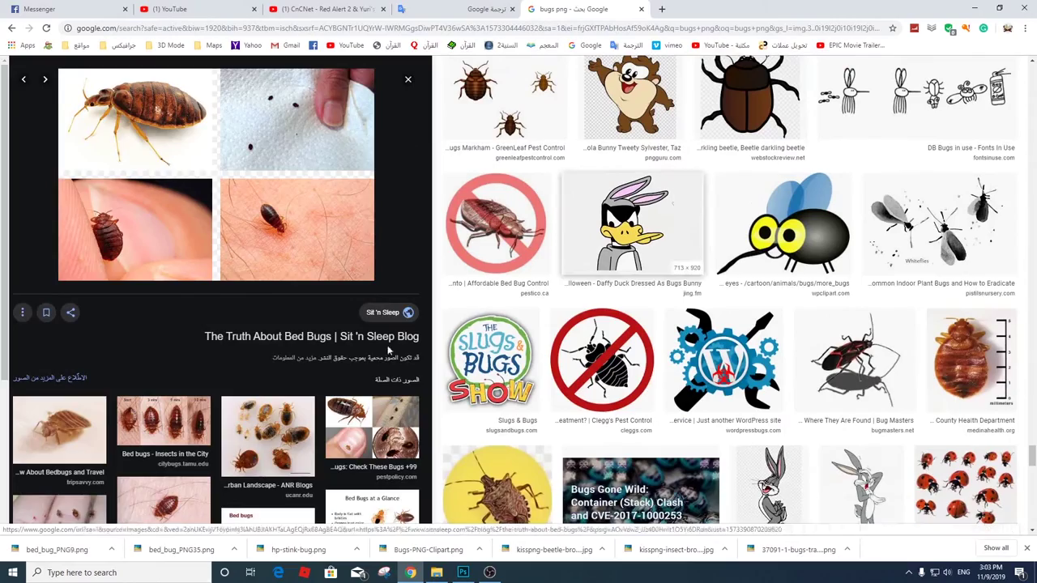
pyautogui.click(371, 429)
pyautogui.scroll(-3, 353, 259)
pyautogui.scroll(-4, 785, 263)
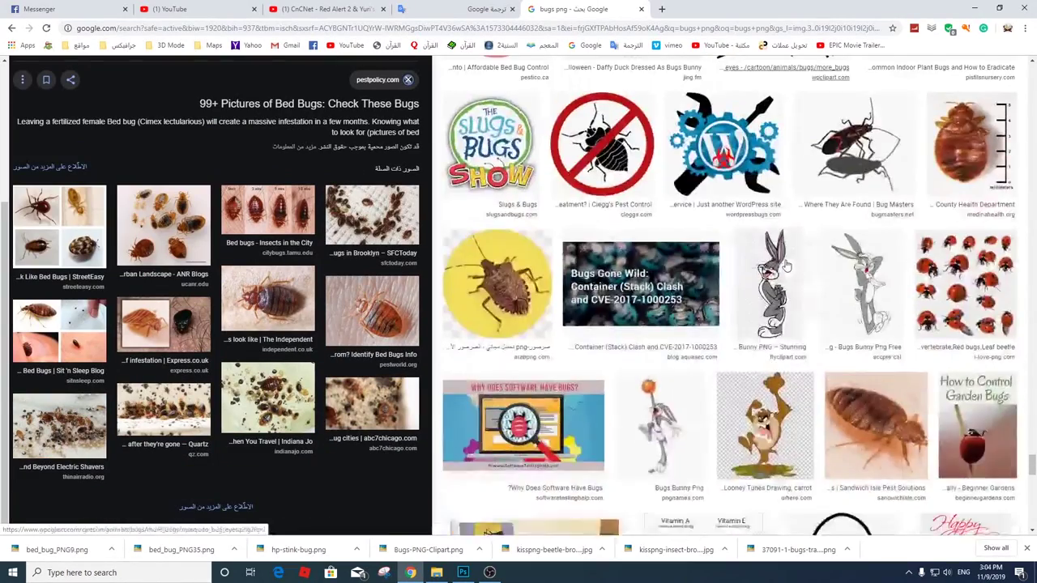
pyautogui.scroll(-5, 786, 264)
pyautogui.scroll(-5, 785, 263)
pyautogui.scroll(-5, 786, 263)
pyautogui.scroll(-5, 786, 265)
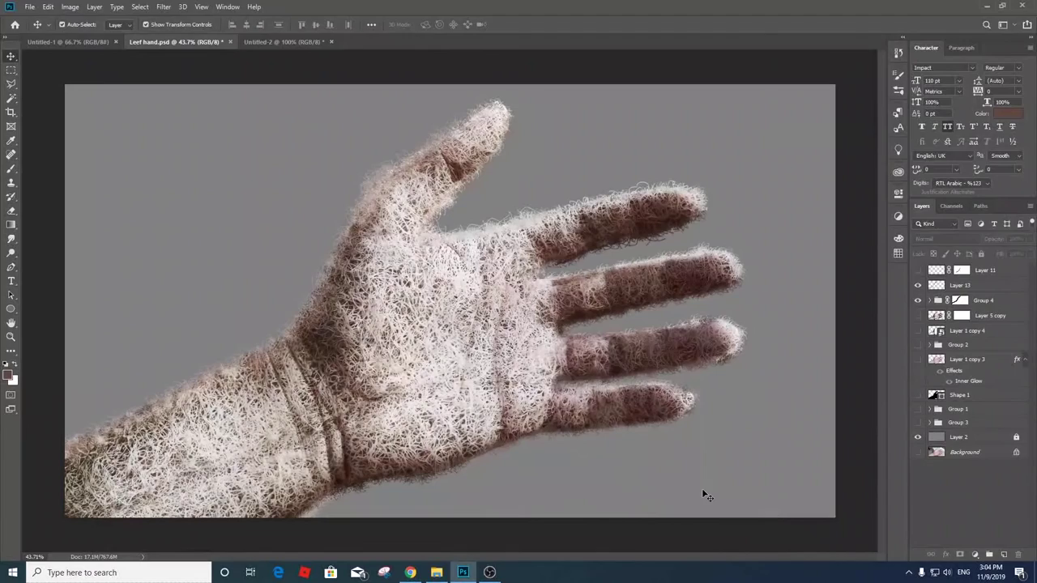
pyautogui.click(435, 572)
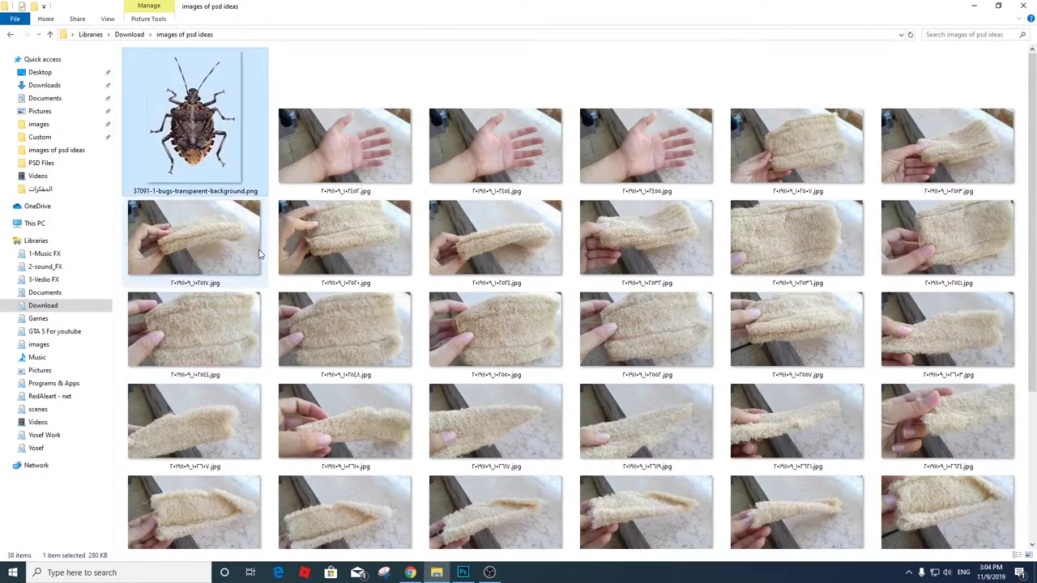
# - Place hp-stink-bug.png and Bugs-PNG-Clipart onto the hand's palm
pyautogui.scroll(-5, 267, 260)
pyautogui.moveTo(798, 291); pyautogui.dragTo(270, 382)
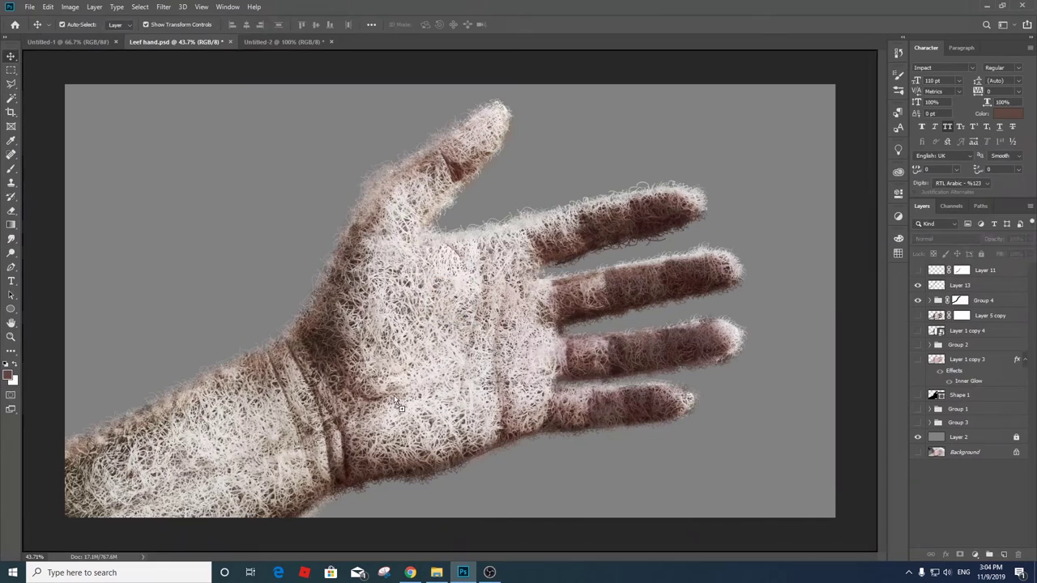
pyautogui.press('Return')
pyautogui.hotkey('alt', 'Tab')
pyautogui.click(639, 332)
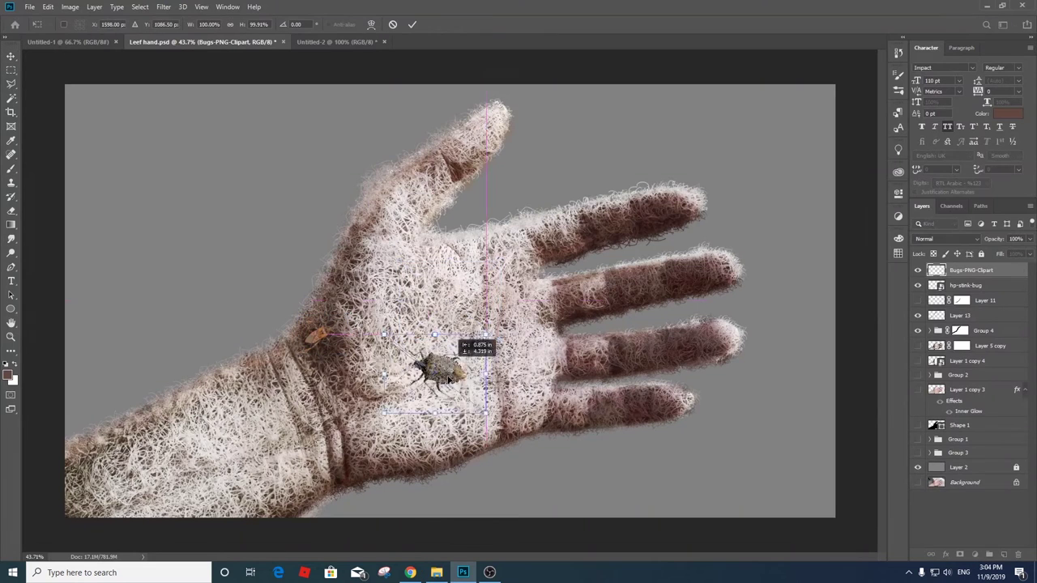
pyautogui.moveTo(640, 332); pyautogui.dragTo(415, 412)
pyautogui.press('Return')
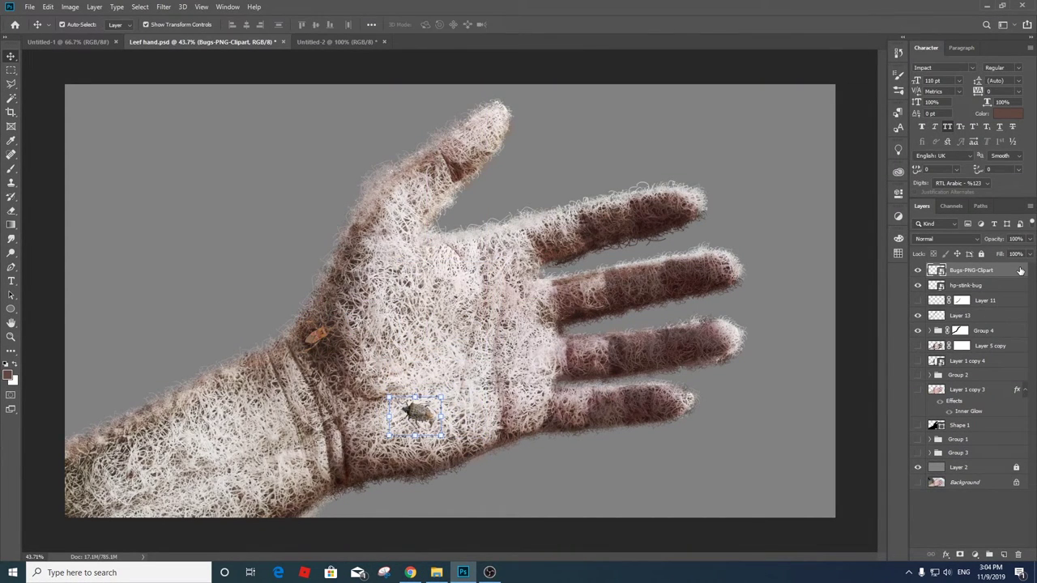
# - Set the clipart bug's drop shadow to opacity 55, dark red, distance 5, size 6
pyautogui.doubleClick(1000, 270)
pyautogui.click(580, 401)
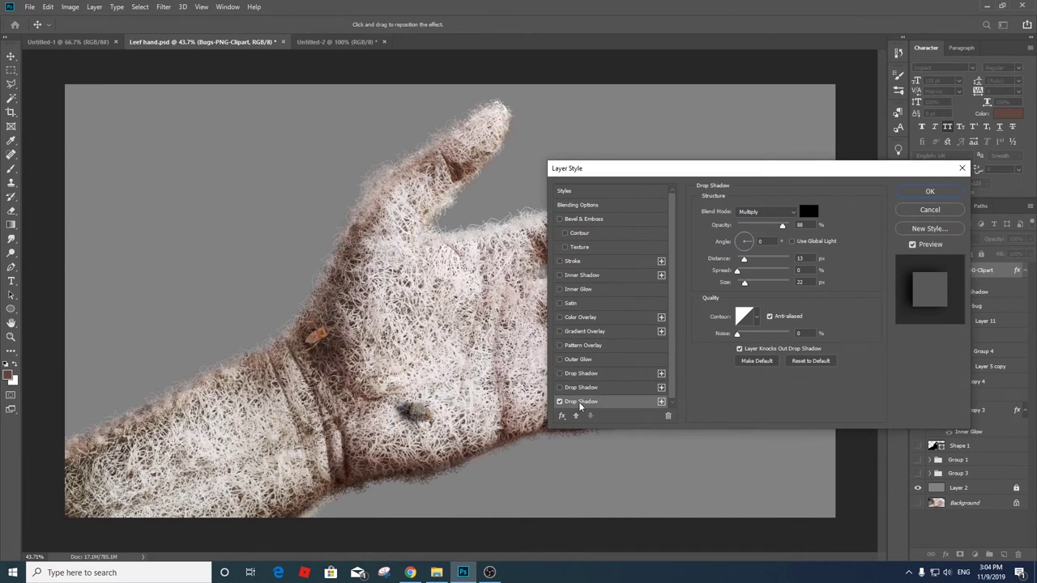
pyautogui.moveTo(737, 287); pyautogui.dragTo(740, 287)
pyautogui.moveTo(781, 225); pyautogui.dragTo(765, 225)
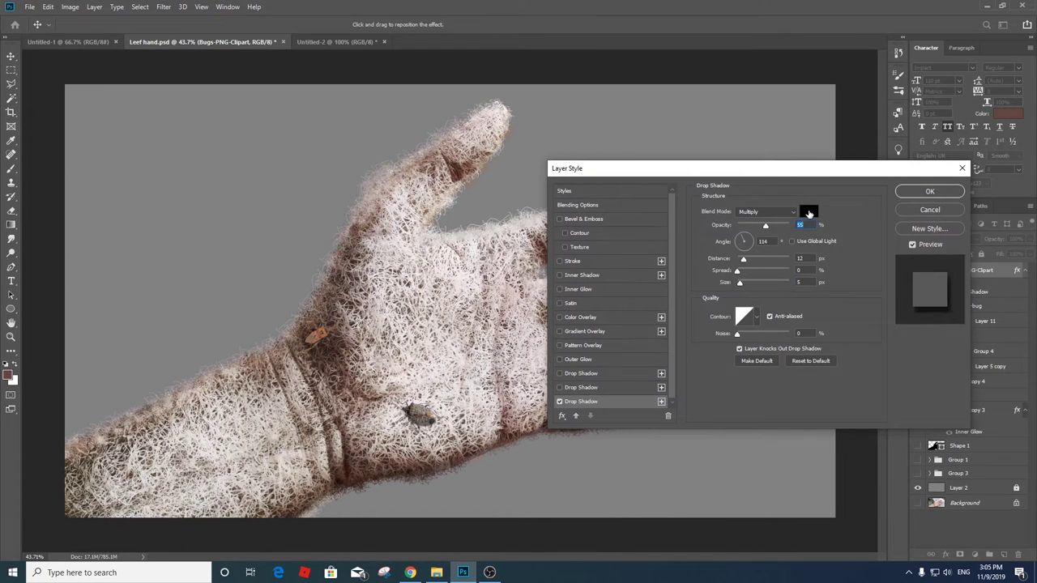
pyautogui.click(809, 212)
pyautogui.click(570, 407)
pyautogui.click(685, 291)
pyautogui.moveTo(419, 423); pyautogui.dragTo(424, 431)
pyautogui.press('Tab')
pyautogui.press('Tab')
pyautogui.press('Down')
pyautogui.press('Tab')
pyautogui.press('Tab')
pyautogui.press('Up')
pyautogui.click(930, 192)
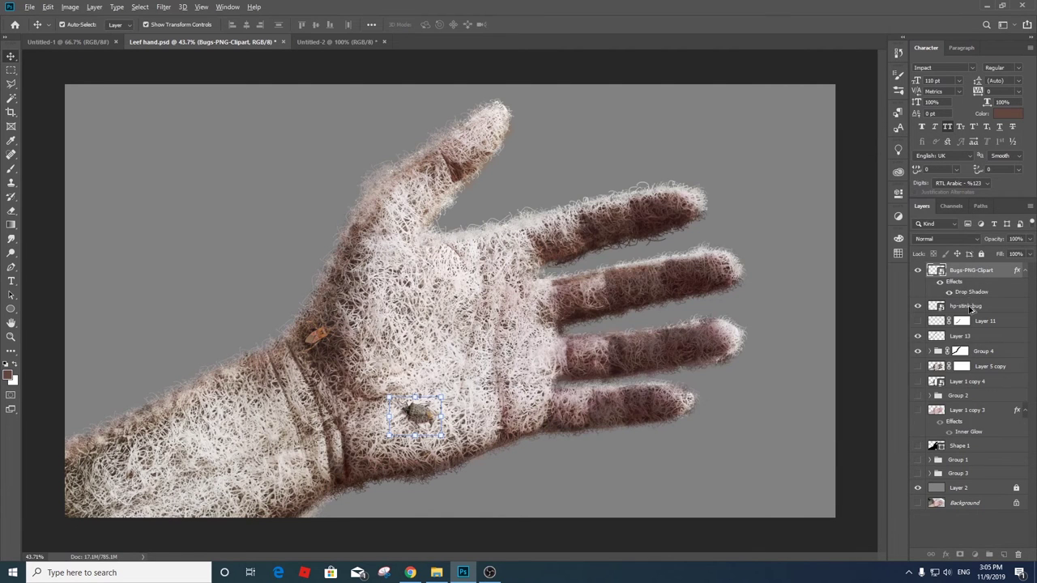
# - Place a shrunken bed_bug_PNG9 on the palm and open the marmorated stink bug image
pyautogui.click(435, 572)
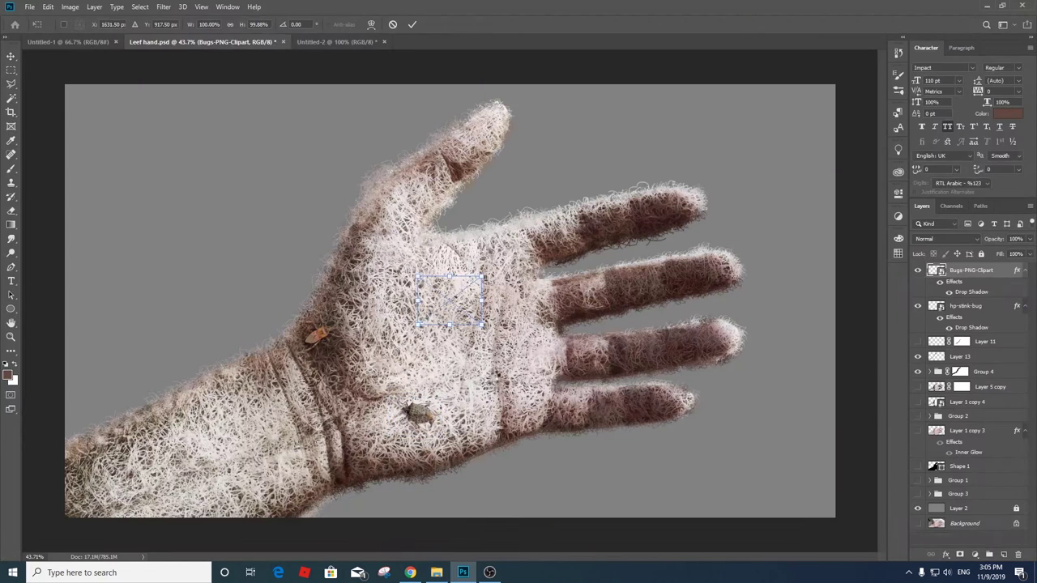
pyautogui.moveTo(345, 299); pyautogui.dragTo(443, 301)
pyautogui.moveTo(484, 275)
pyautogui.mouseDown()
pyautogui.moveTo(427, 244)
pyautogui.moveTo(449, 281)
pyautogui.mouseUp()
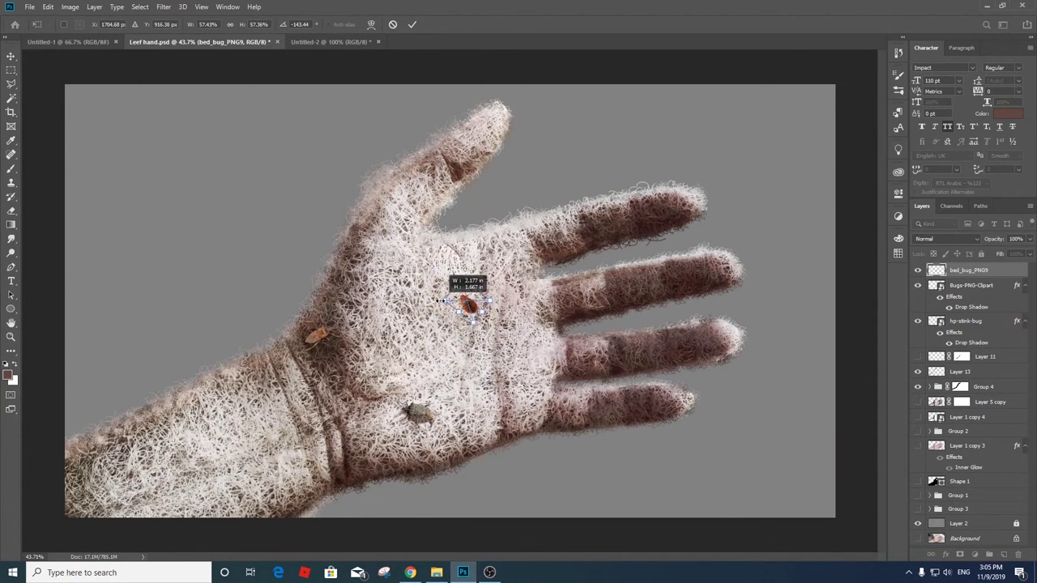
pyautogui.press('Return')
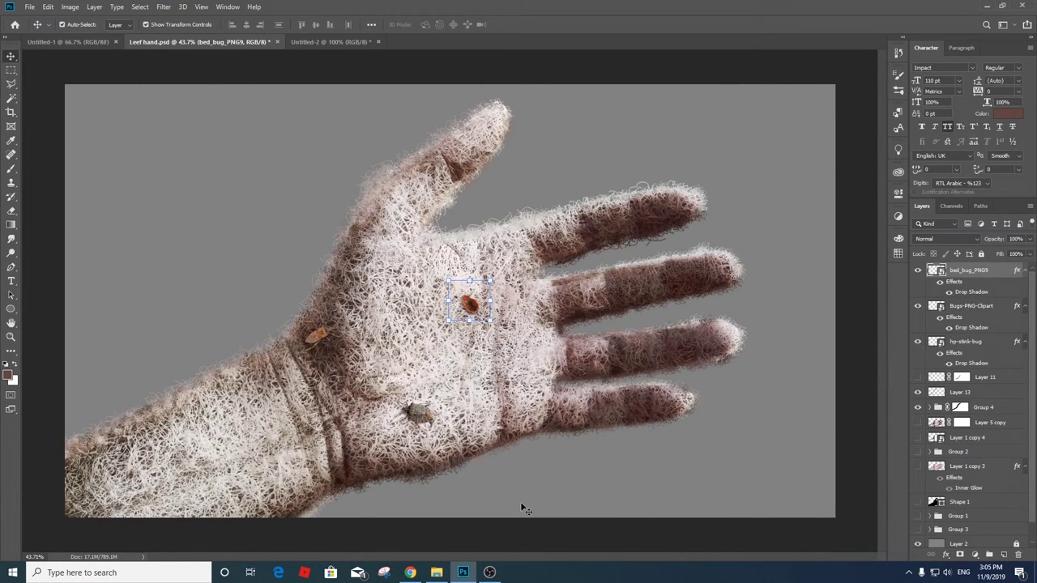
pyautogui.click(438, 572)
pyautogui.moveTo(197, 465); pyautogui.dragTo(704, 41)
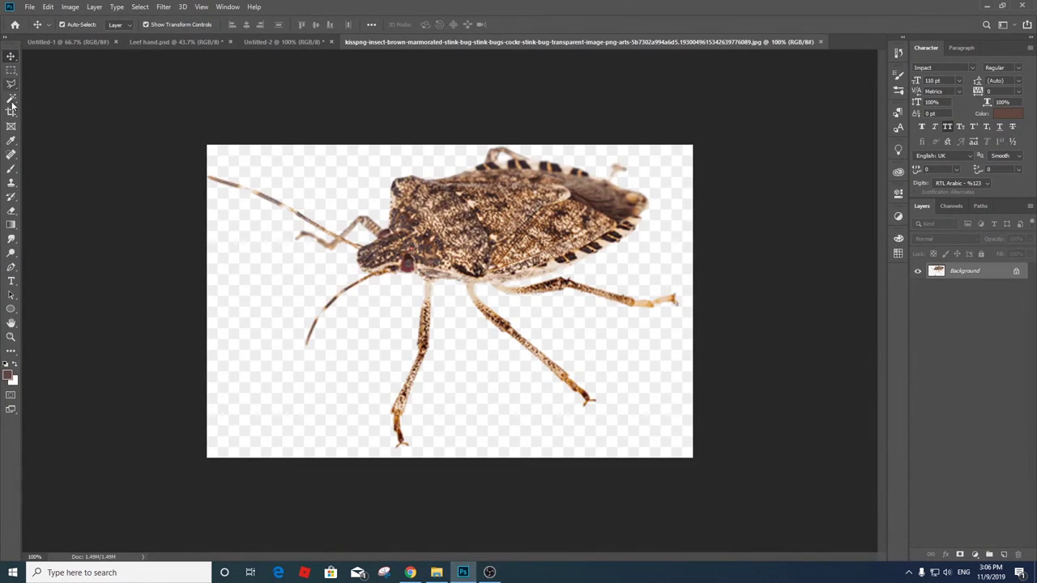
# - Magic-wand the transparent background, then trim stray areas with the Polygonal Lasso to isolate the bug
pyautogui.click(11, 98)
pyautogui.click(323, 169)
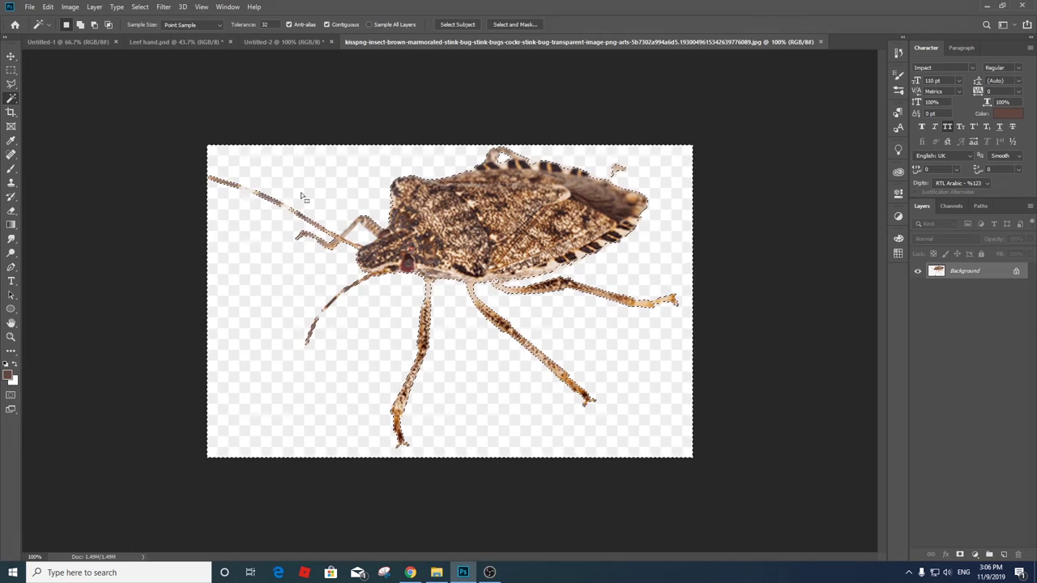
pyautogui.press('l')
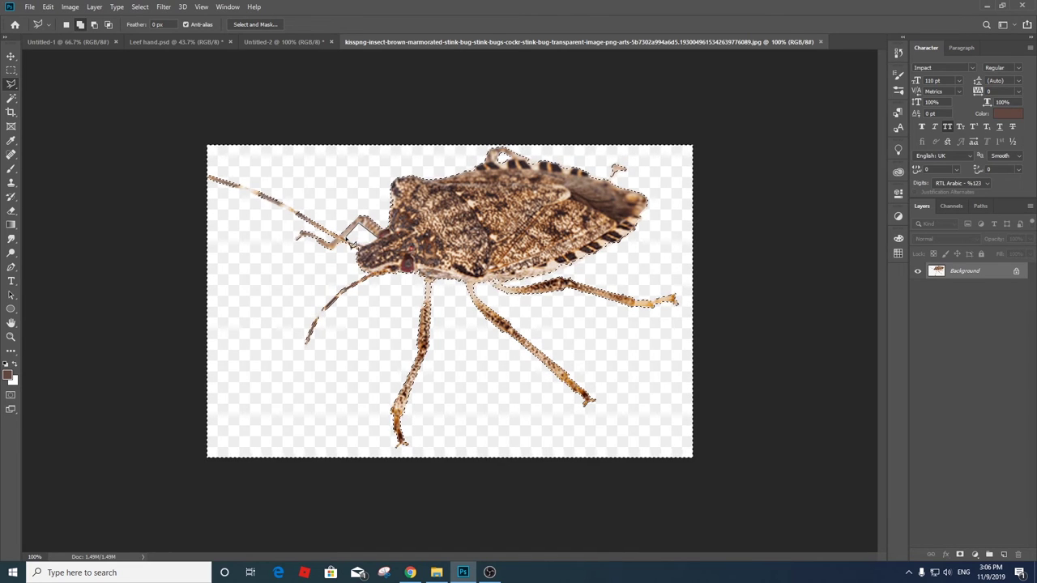
pyautogui.press('alt')
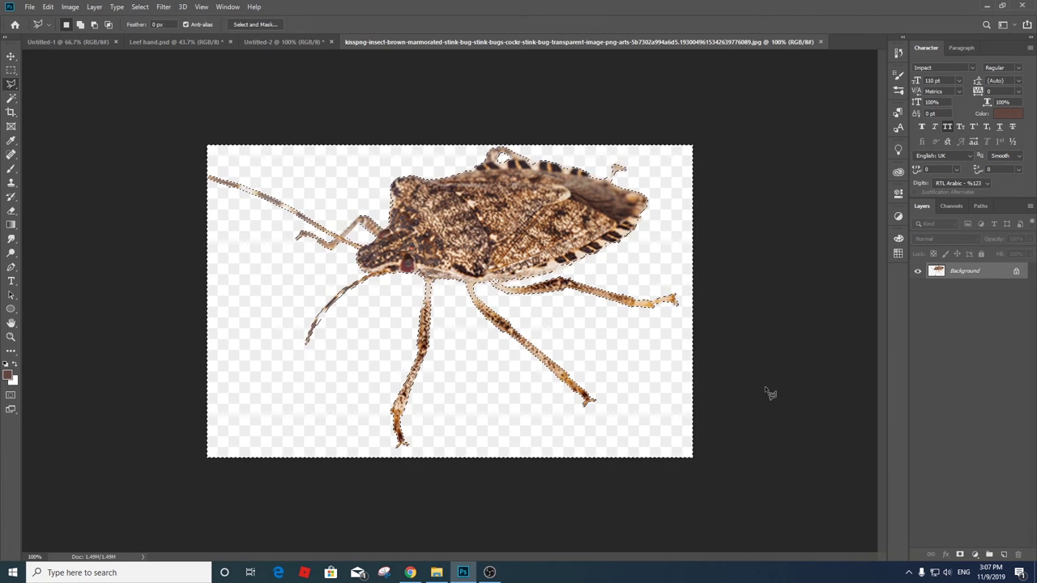
# - Paste the cut-out stink bug into Leaf hand.psd and convert it to a smart object
pyautogui.click(179, 41)
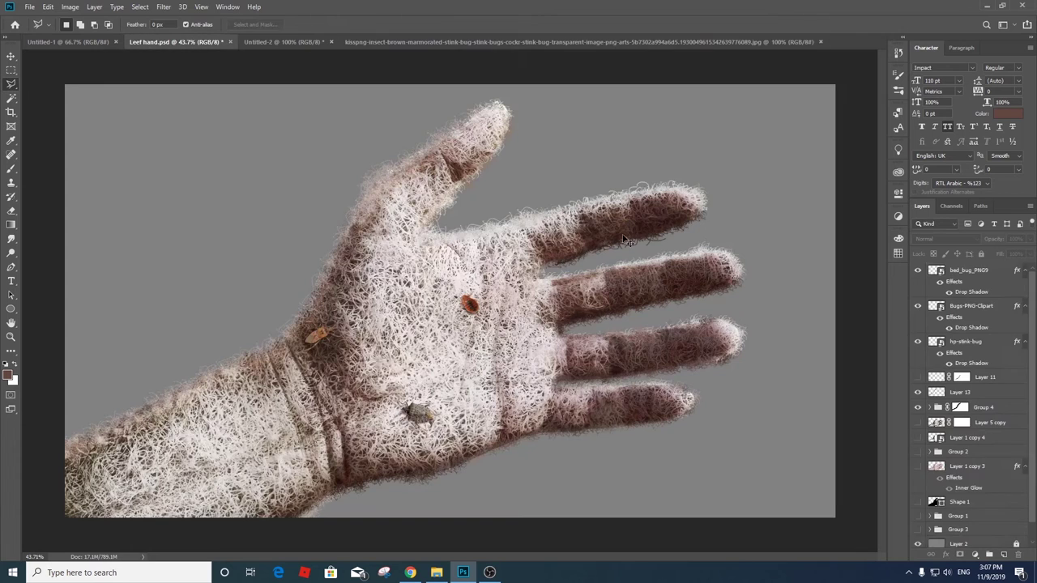
pyautogui.hotkey('ctrl', 'v')
pyautogui.press('v')
pyautogui.rightClick(975, 288)
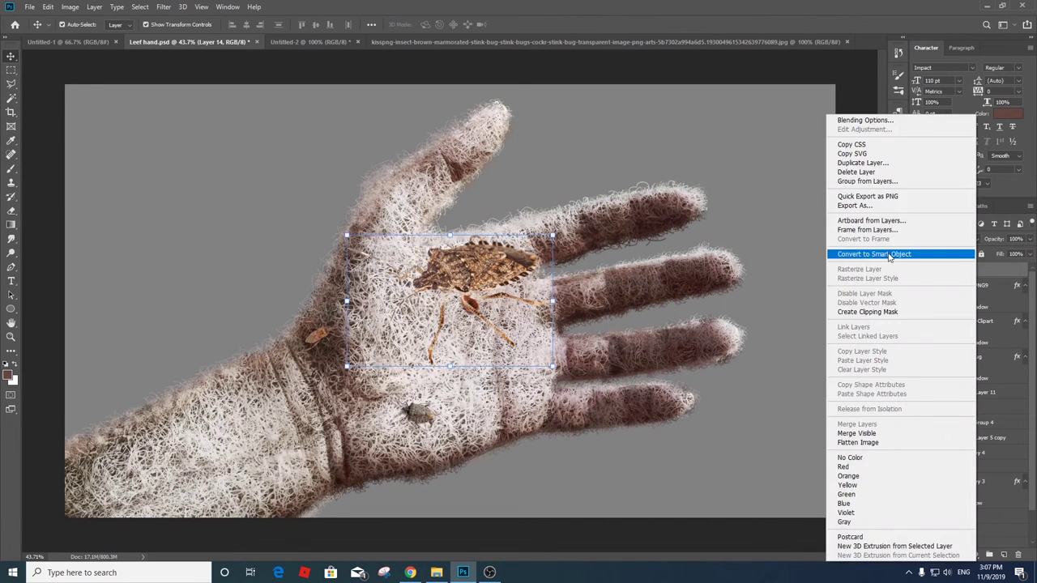
pyautogui.click(874, 253)
pyautogui.rightClick(975, 272)
pyautogui.click(998, 270)
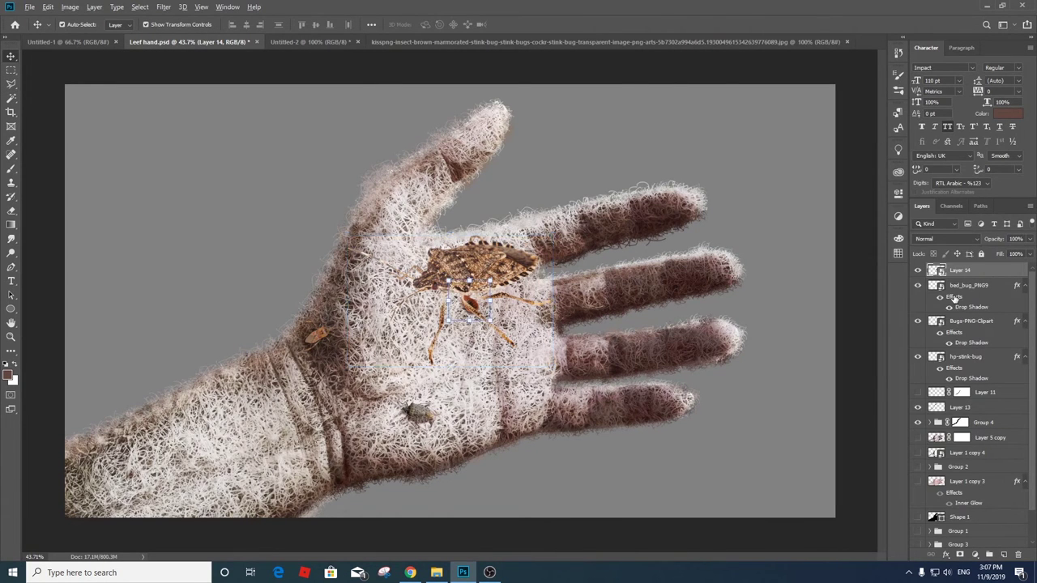
# - Scale the stink bug to 34% near the wrist and copy the drop shadow onto Layer 14
pyautogui.hotkey('ctrl', 't')
pyautogui.moveTo(552, 366)
pyautogui.mouseDown()
pyautogui.moveTo(453, 324)
pyautogui.moveTo(186, 429)
pyautogui.moveTo(197, 447)
pyautogui.mouseUp()
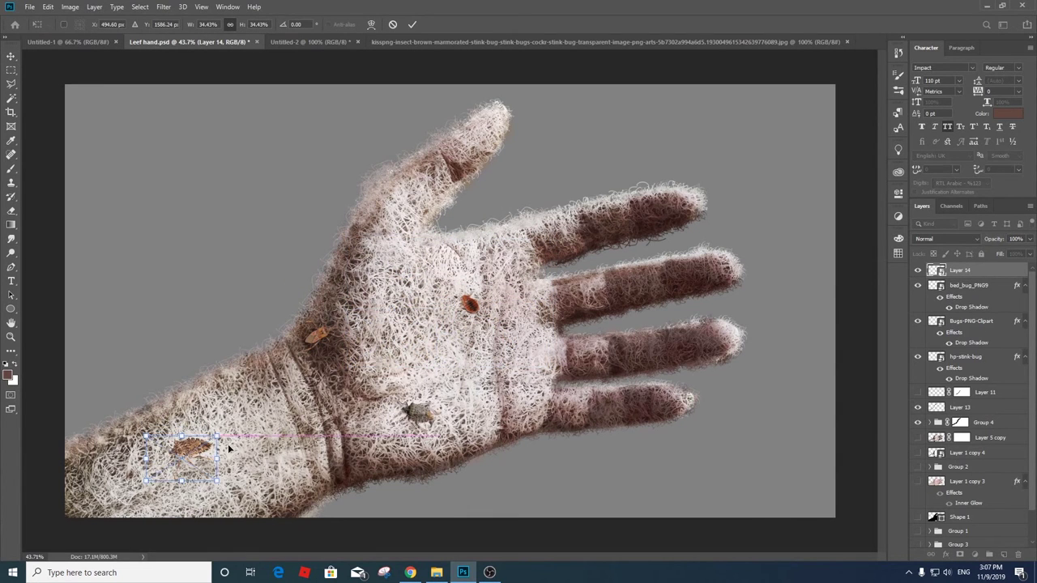
pyautogui.press('Return')
pyautogui.moveTo(982, 276); pyautogui.dragTo(972, 272)
pyautogui.scroll(-1, 840, 447)
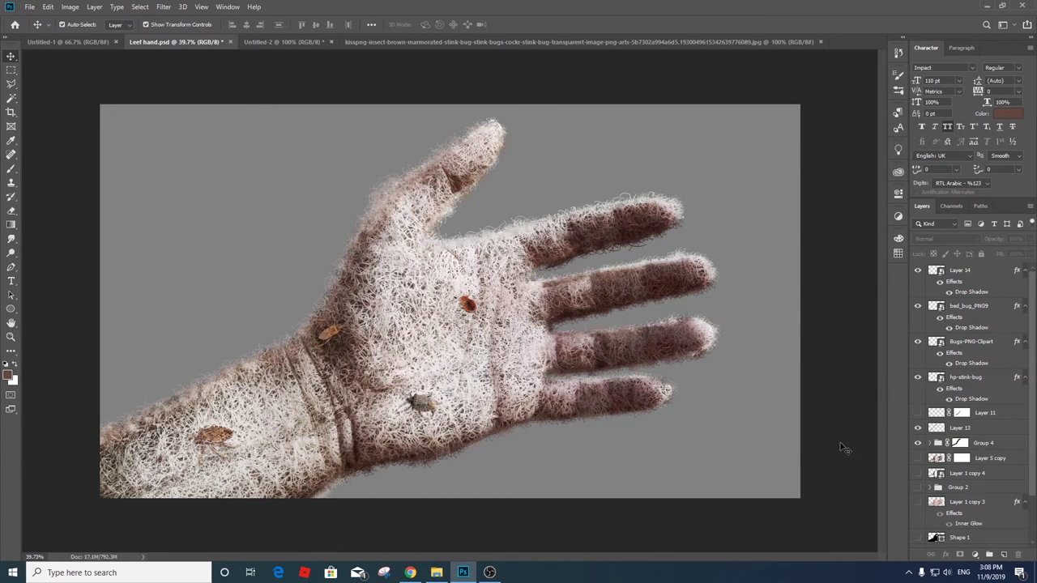
pyautogui.click(972, 270)
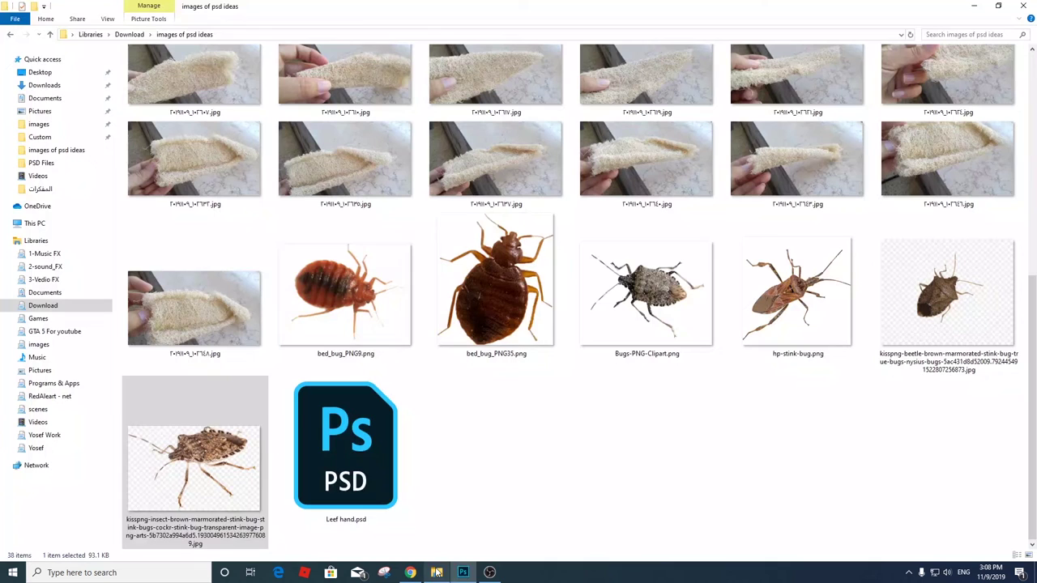
# - Add a shrunken bed bug near the index finger and copy the drop shadow onto it
pyautogui.moveTo(497, 284); pyautogui.dragTo(521, 382)
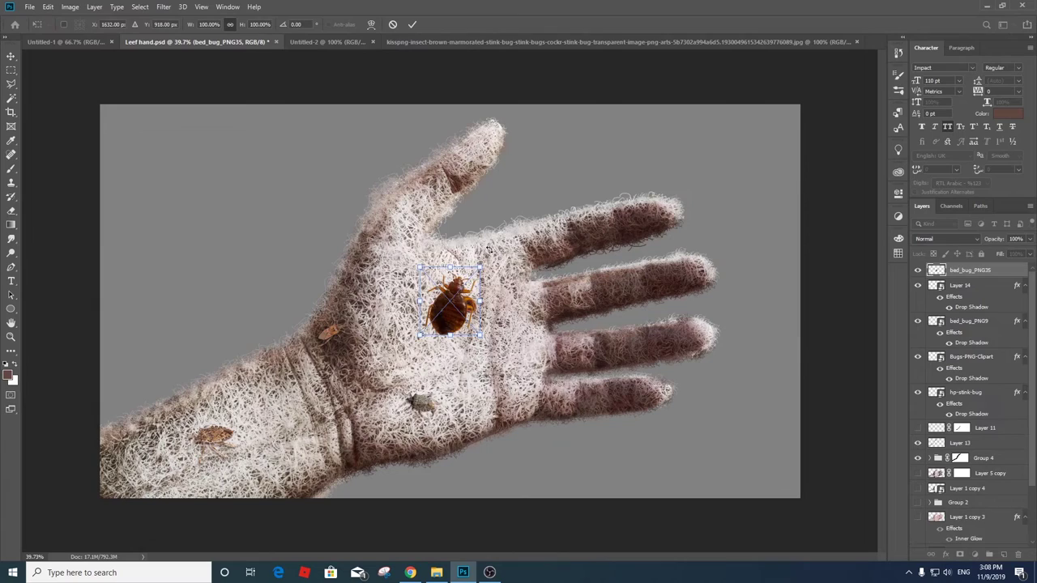
pyautogui.moveTo(479, 337)
pyautogui.mouseDown()
pyautogui.moveTo(459, 318)
pyautogui.moveTo(504, 240)
pyautogui.mouseUp()
pyautogui.press('Return')
pyautogui.moveTo(970, 307); pyautogui.dragTo(954, 285)
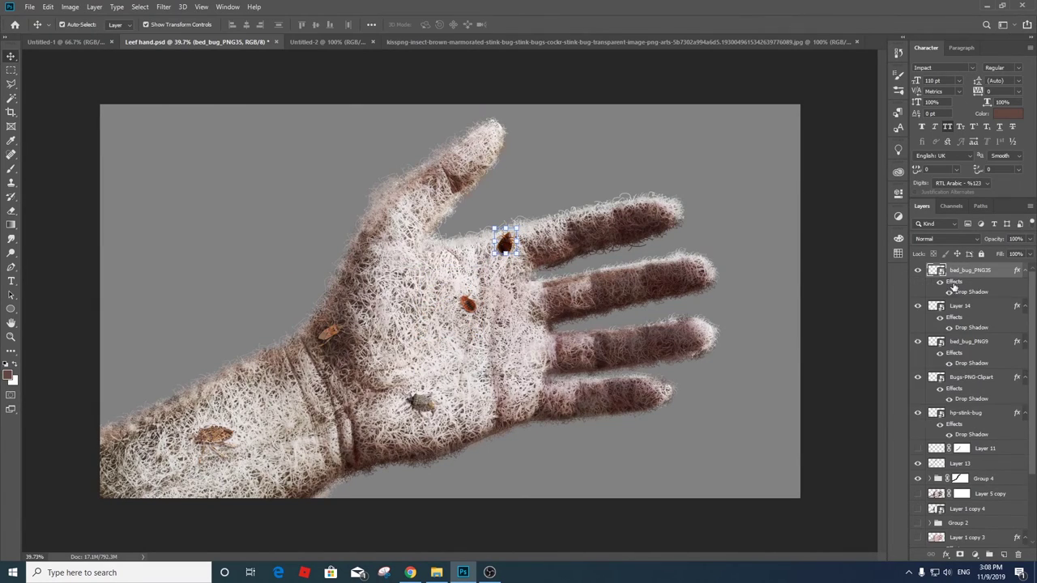
# - Place another bug image on the palm, rotated and shrunk, with the drop shadow copied
pyautogui.click(435, 574)
pyautogui.moveTo(204, 122); pyautogui.dragTo(453, 308)
pyautogui.moveTo(494, 237); pyautogui.dragTo(509, 348)
pyautogui.moveTo(399, 225); pyautogui.dragTo(538, 391)
pyautogui.press('Return')
pyautogui.moveTo(977, 277); pyautogui.dragTo(976, 276)
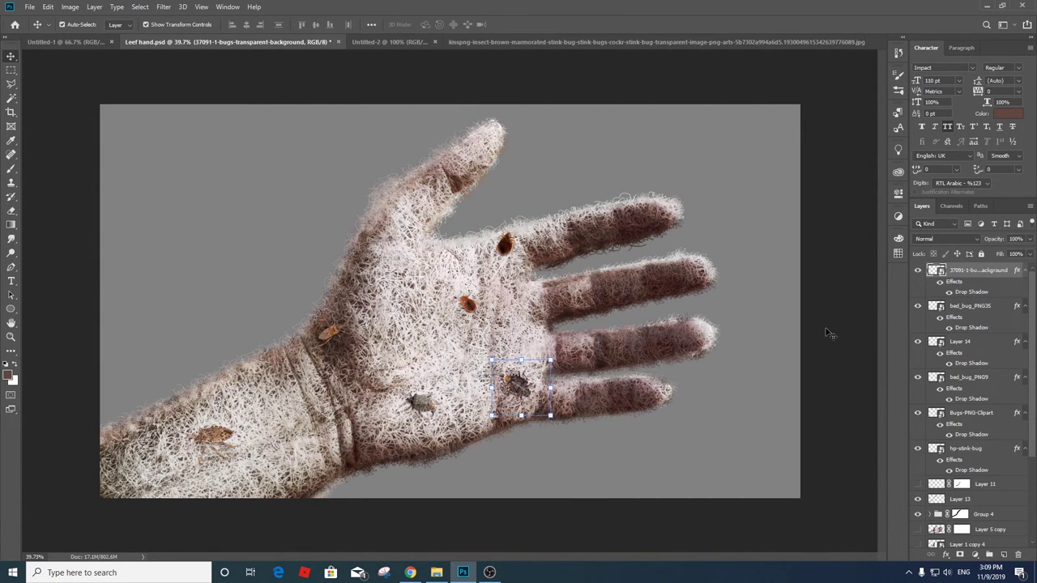
# - Duplicate the wrist stink bug, rotating and shrinking the copy near the index finger
pyautogui.moveTo(208, 439)
pyautogui.mouseDown()
pyautogui.moveTo(388, 249)
pyautogui.moveTo(425, 227)
pyautogui.mouseUp()
pyautogui.hotkey('ctrl', 't')
pyautogui.rightClick(405, 259)
pyautogui.click(462, 313)
pyautogui.moveTo(385, 255); pyautogui.dragTo(414, 191)
pyautogui.moveTo(411, 155); pyautogui.dragTo(395, 204)
pyautogui.press('Return')
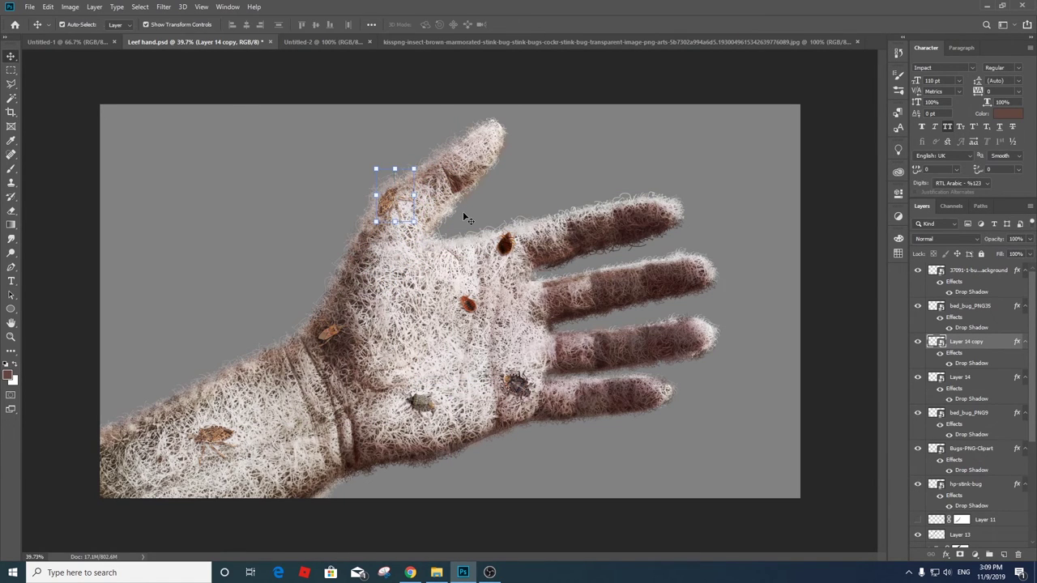
pyautogui.click(823, 307)
pyautogui.hotkey('ctrl', 'z')
pyautogui.click(844, 331)
# - Place an enlarged stink bug in the upper-left background
pyautogui.click(444, 574)
pyautogui.moveTo(194, 121); pyautogui.dragTo(222, 213)
pyautogui.moveTo(251, 280); pyautogui.dragTo(264, 301)
pyautogui.press('Return')
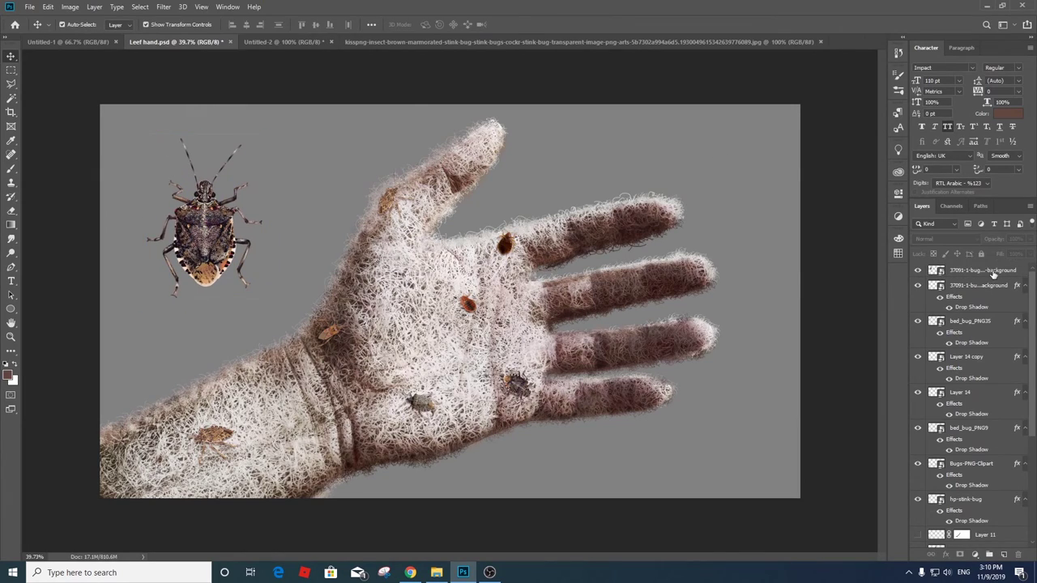
# - Add a layer mask to the large stink bug and set up an enlarged hard round brush
pyautogui.click(993, 276)
pyautogui.click(952, 554)
pyautogui.scroll(1, 324, 138)
pyautogui.scroll(1, 324, 138)
pyautogui.press('b')
pyautogui.rightClick(324, 136)
pyautogui.moveTo(448, 276); pyautogui.dragTo(449, 222)
pyautogui.click(392, 264)
pyautogui.press('Return')
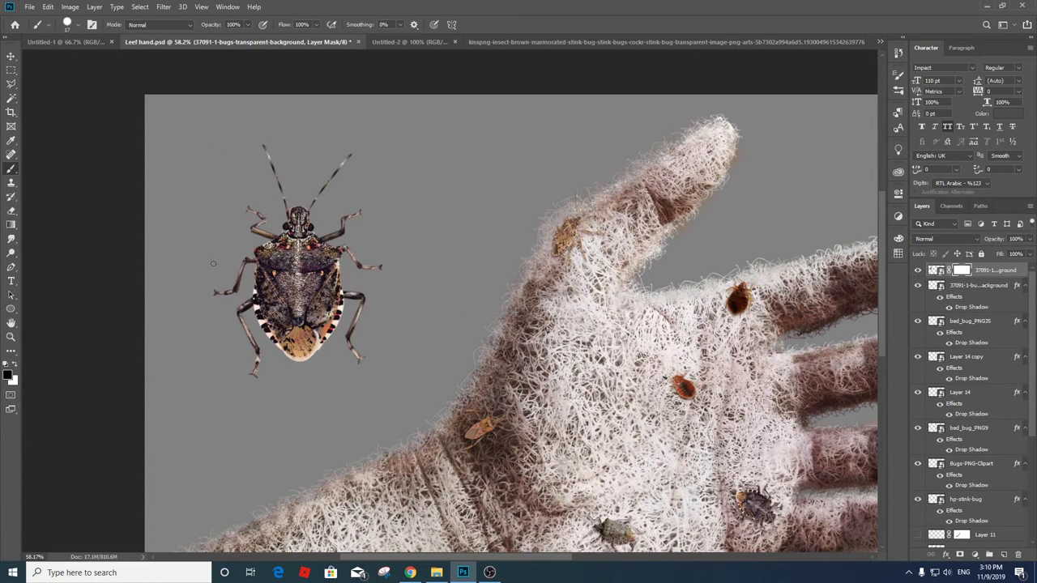
pyautogui.press(']')
pyautogui.press(']')
# - Return to the Move tool and select the grey background layer, Layer 2
pyautogui.press('v')
pyautogui.scroll(-2, 829, 440)
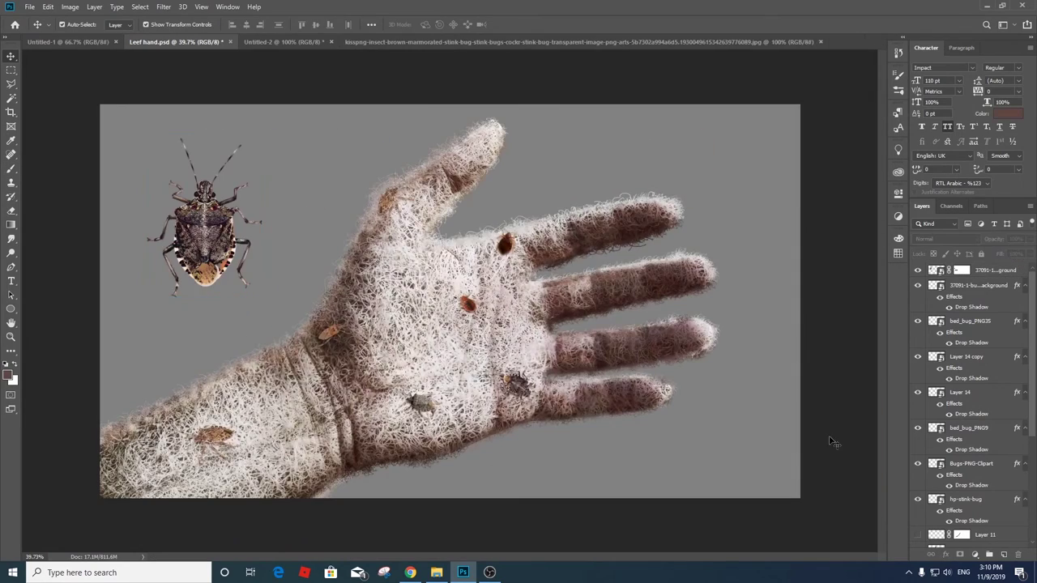
pyautogui.scroll(-3, 777, 412)
pyautogui.scroll(3, 510, 308)
pyautogui.scroll(-5, 964, 405)
pyautogui.click(956, 526)
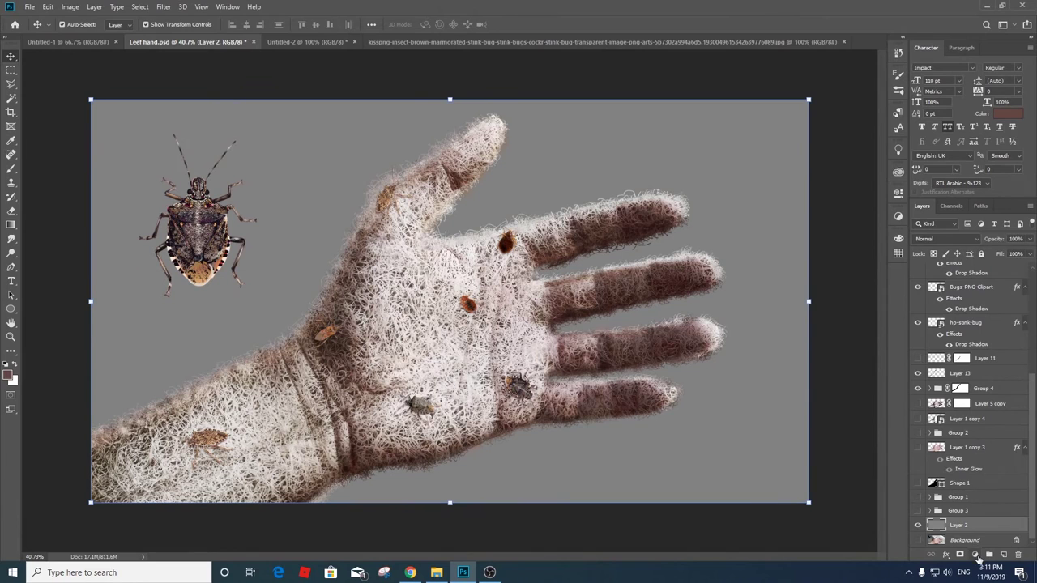
# - Add a Gradient Fill layer using the Chrome preset, reversed so blue is on top
pyautogui.click(975, 554)
pyautogui.click(971, 375)
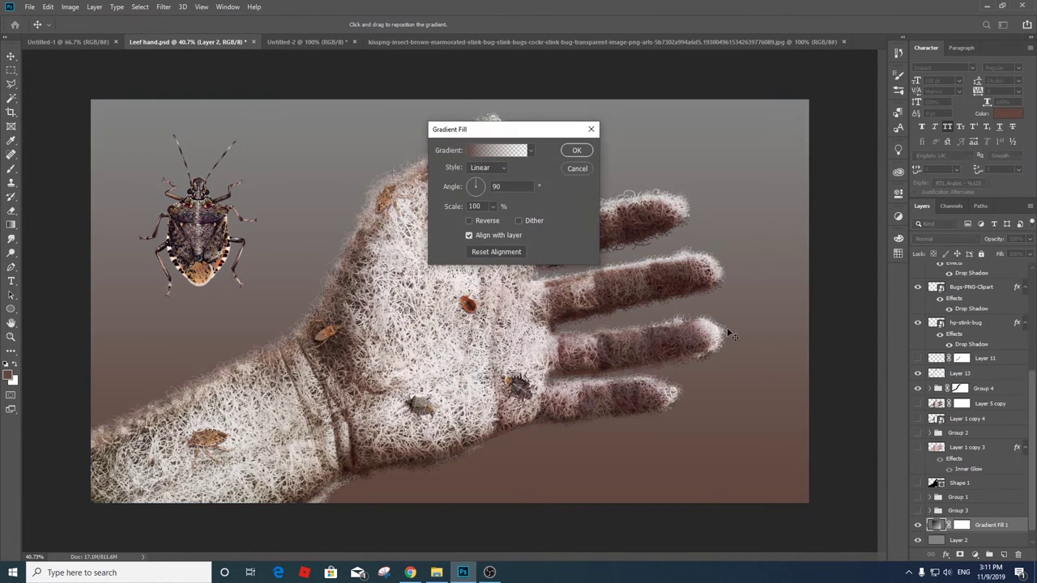
pyautogui.click(491, 155)
pyautogui.click(768, 257)
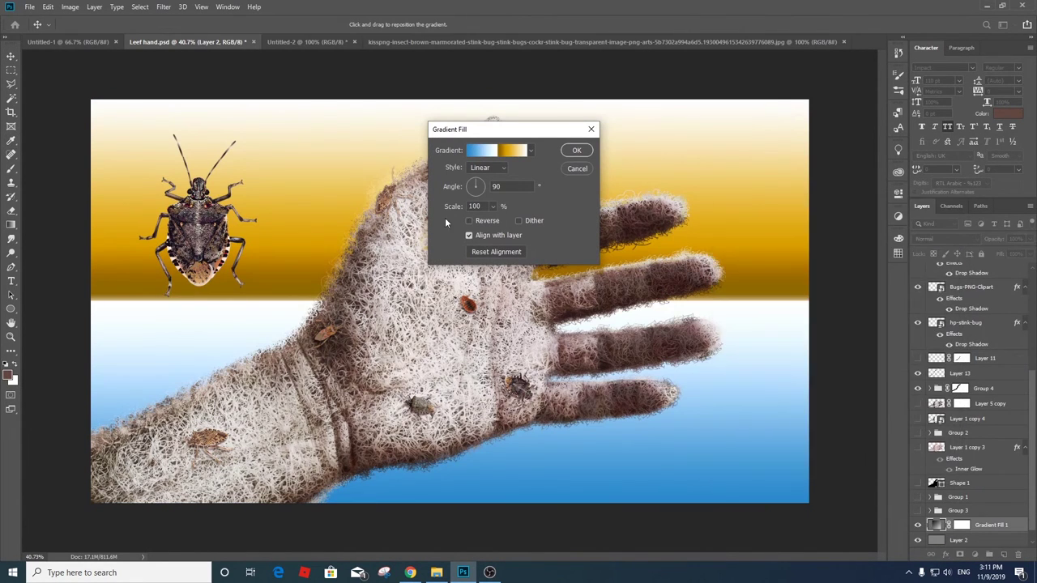
pyautogui.click(468, 220)
# - Move the middle gradient stop to 57% and recolour the dark brown stop tan
pyautogui.moveTo(855, 405); pyautogui.dragTo(851, 404)
pyautogui.click(603, 370)
pyautogui.click(776, 450)
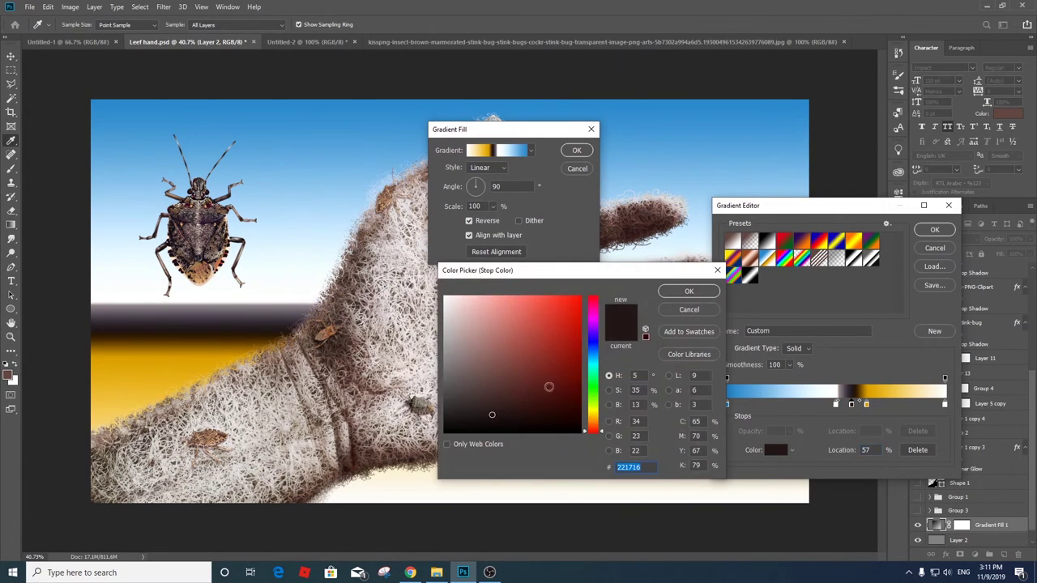
pyautogui.click(463, 346)
pyautogui.click(592, 420)
pyautogui.click(472, 339)
pyautogui.click(698, 289)
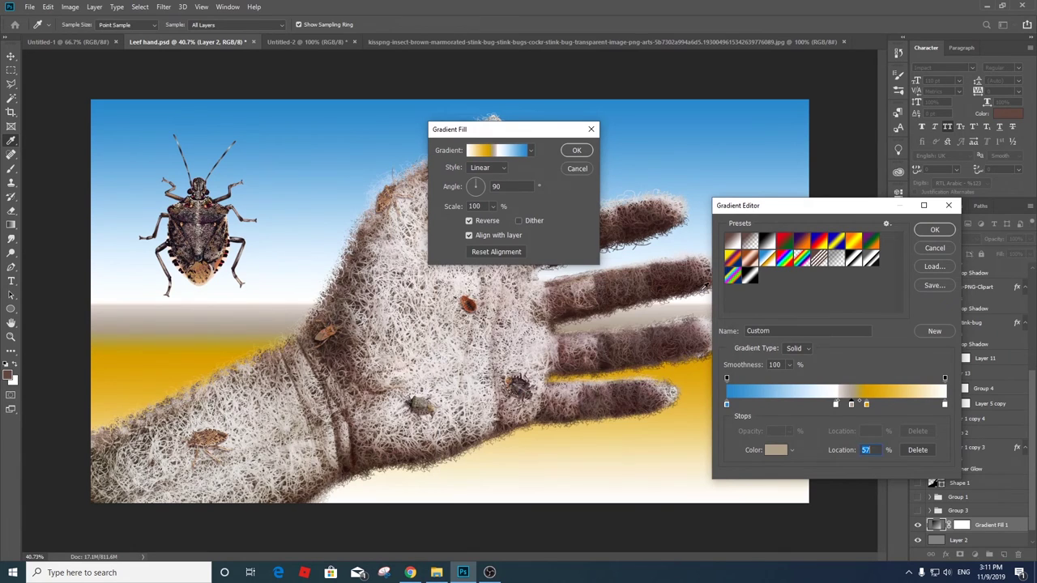
# - Remove the orange end stop, make the end stop light beige, and apply the gradient
pyautogui.moveTo(866, 404); pyautogui.dragTo(856, 441)
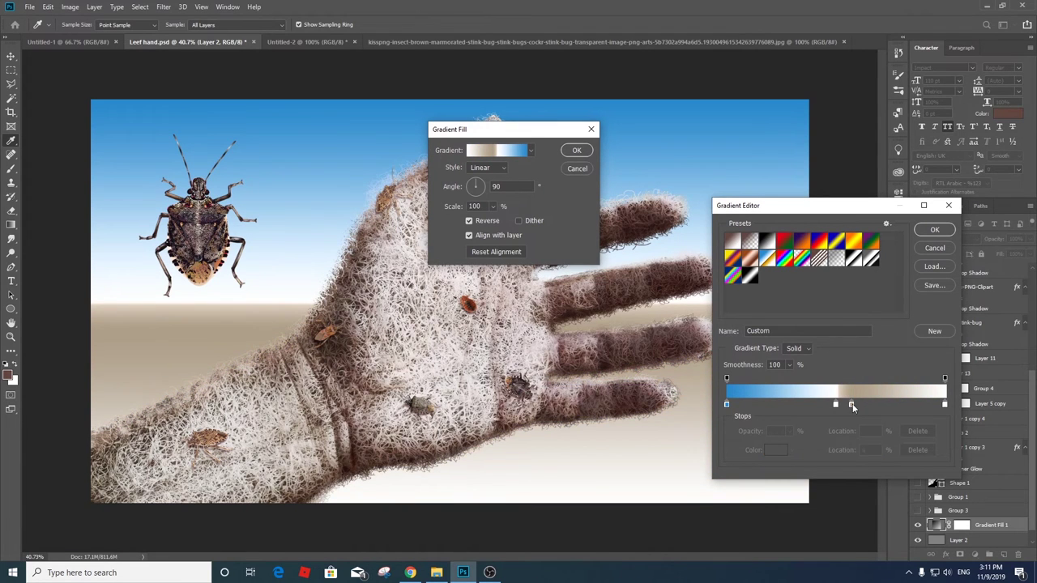
pyautogui.doubleClick(851, 403)
pyautogui.click(476, 318)
pyautogui.click(688, 291)
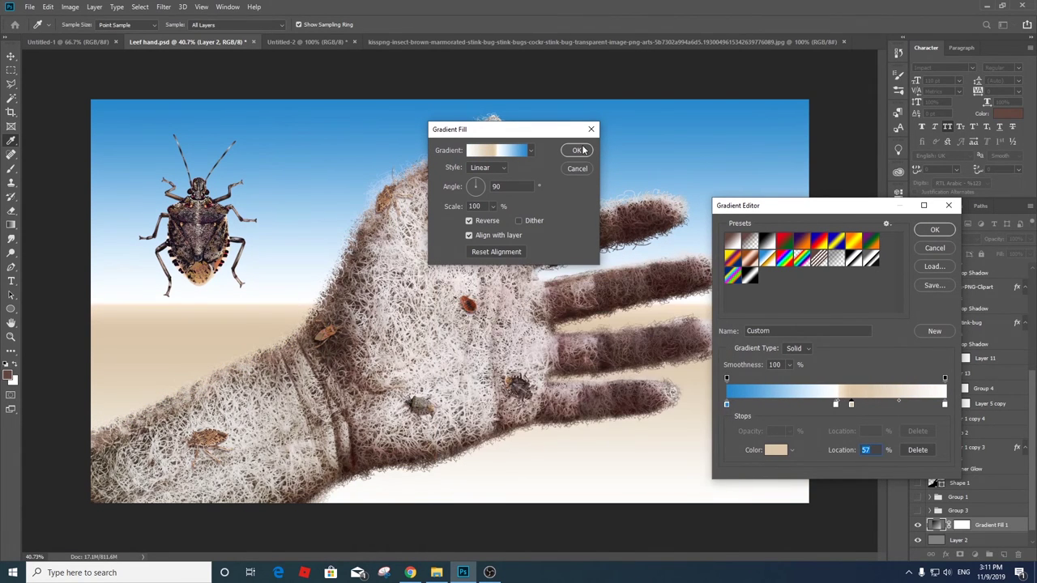
pyautogui.press('Return')
pyautogui.click(576, 149)
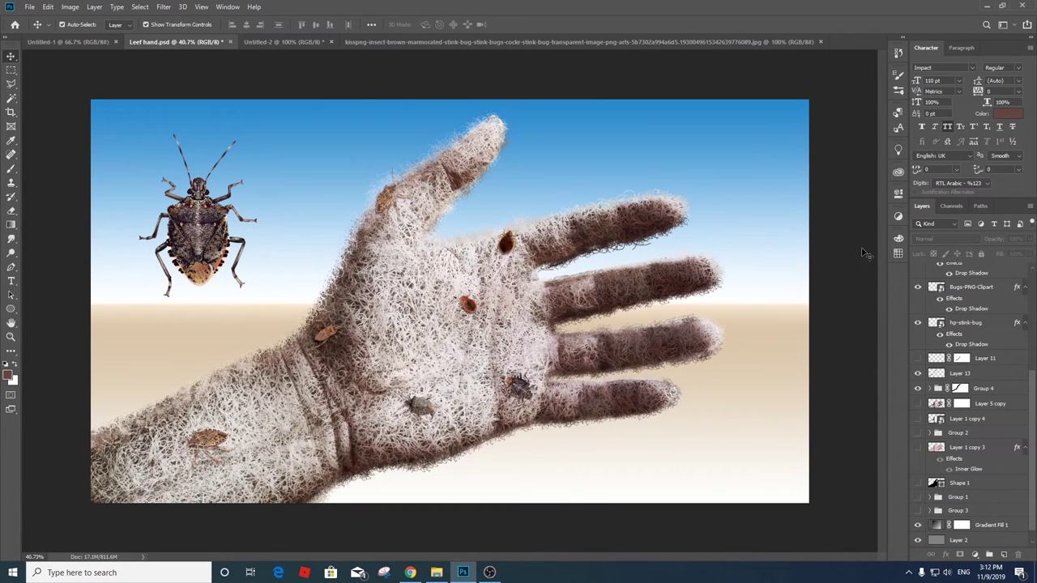
# - Create Layer 15 above Layer 11 with the textured 125 px brush, Luminosity blending and a layer mask
pyautogui.press('b')
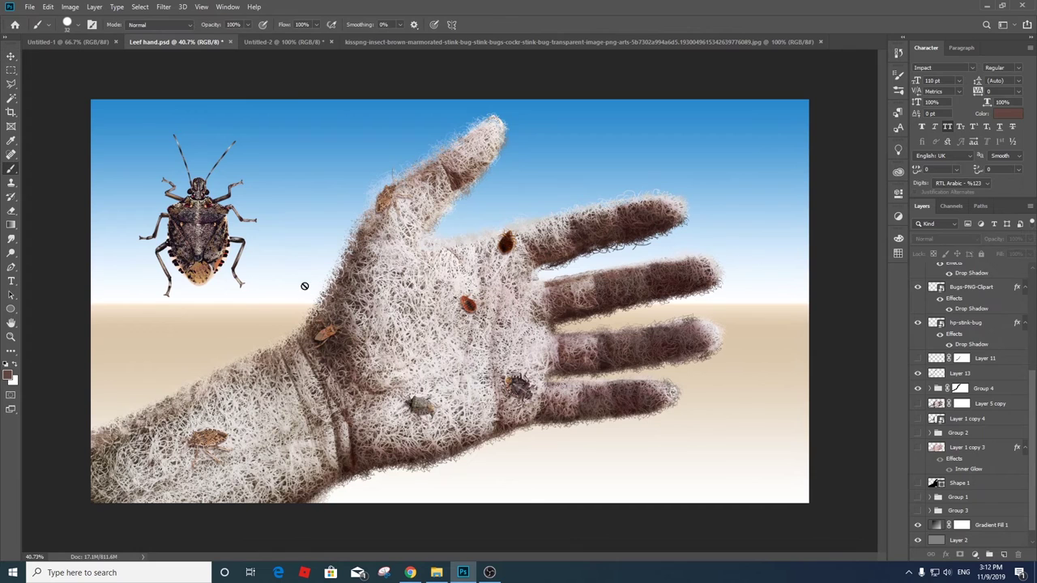
pyautogui.click(1004, 554)
pyautogui.rightClick(624, 282)
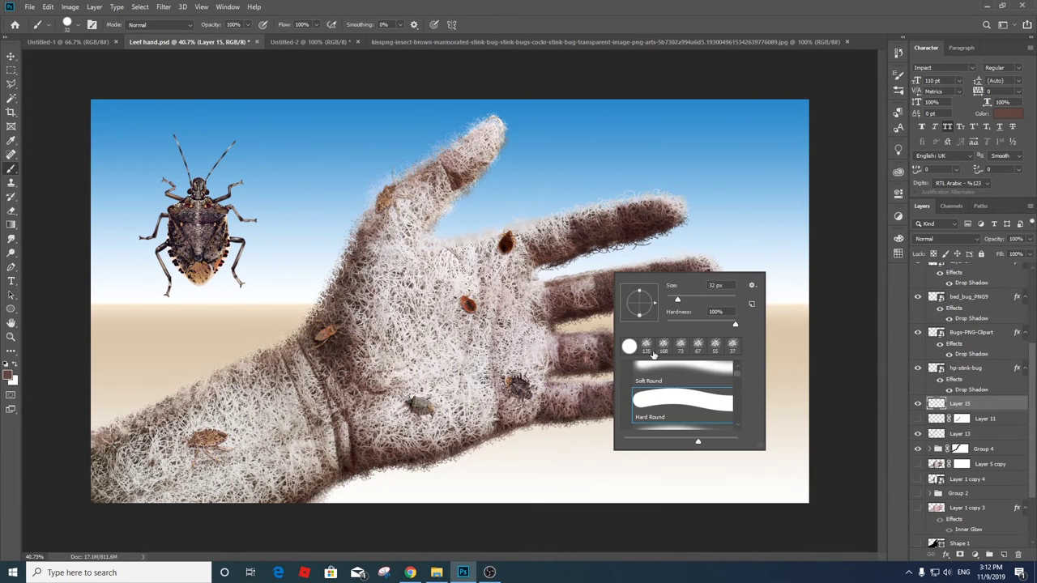
pyautogui.click(898, 74)
pyautogui.click(898, 74)
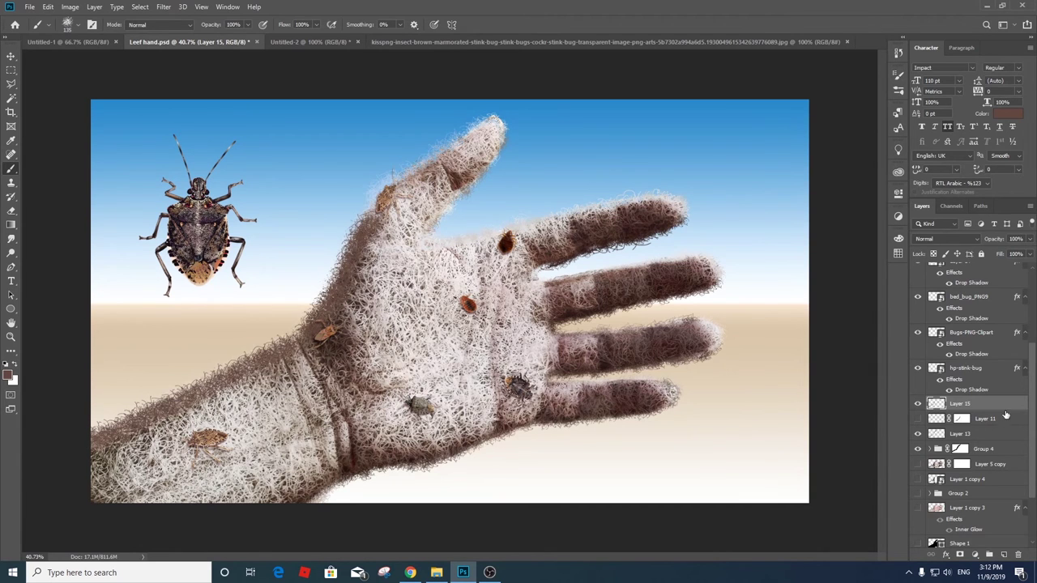
pyautogui.click(944, 239)
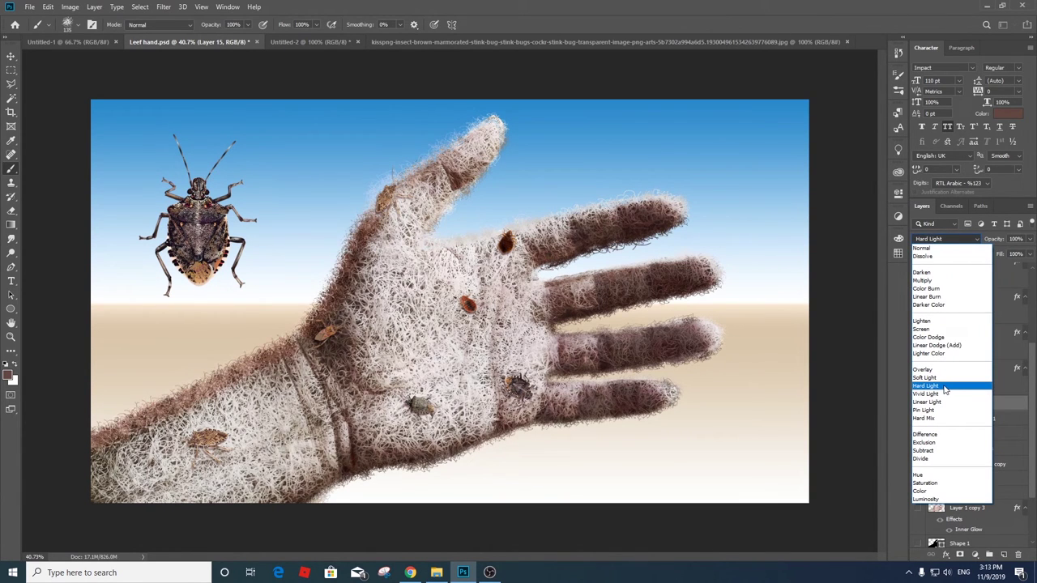
pyautogui.click(927, 500)
pyautogui.click(960, 403)
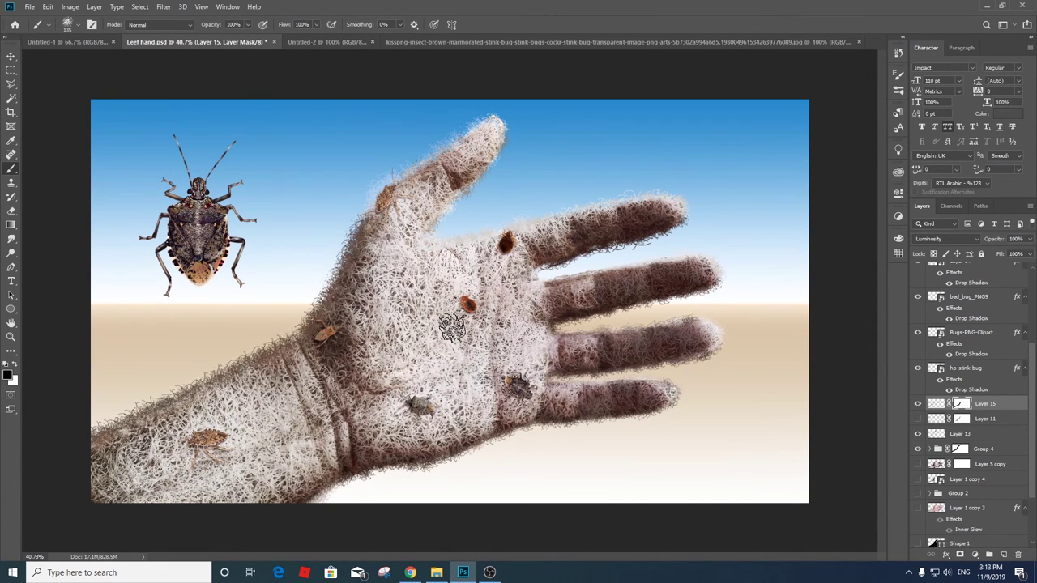
pyautogui.press('v')
pyautogui.click(438, 374)
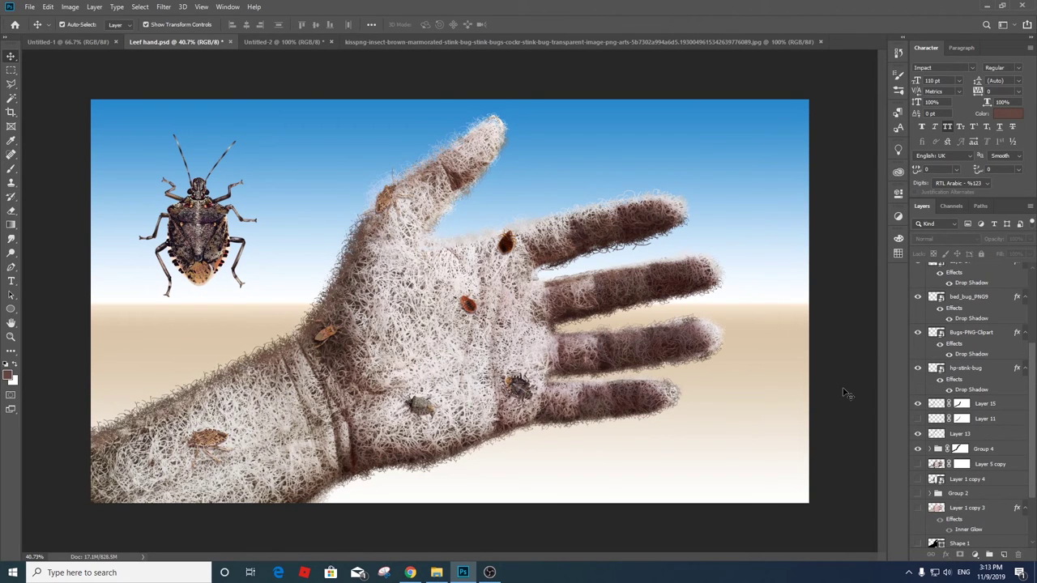
# - Type the title 'PHOTOSHOP WORK' above the hand
pyautogui.press('t')
pyautogui.click(545, 167)
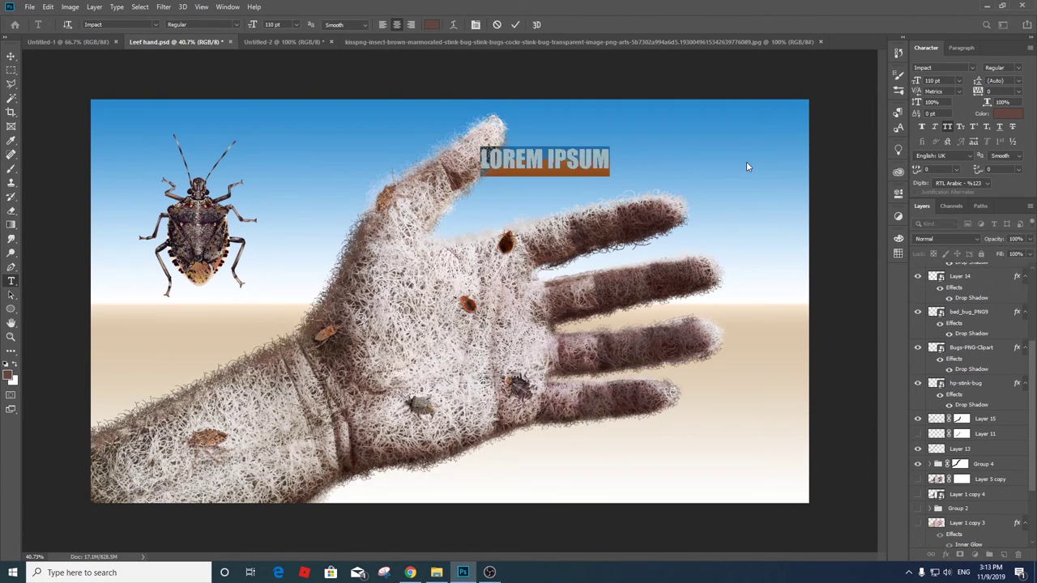
pyautogui.write('PHOTOSHOP ')
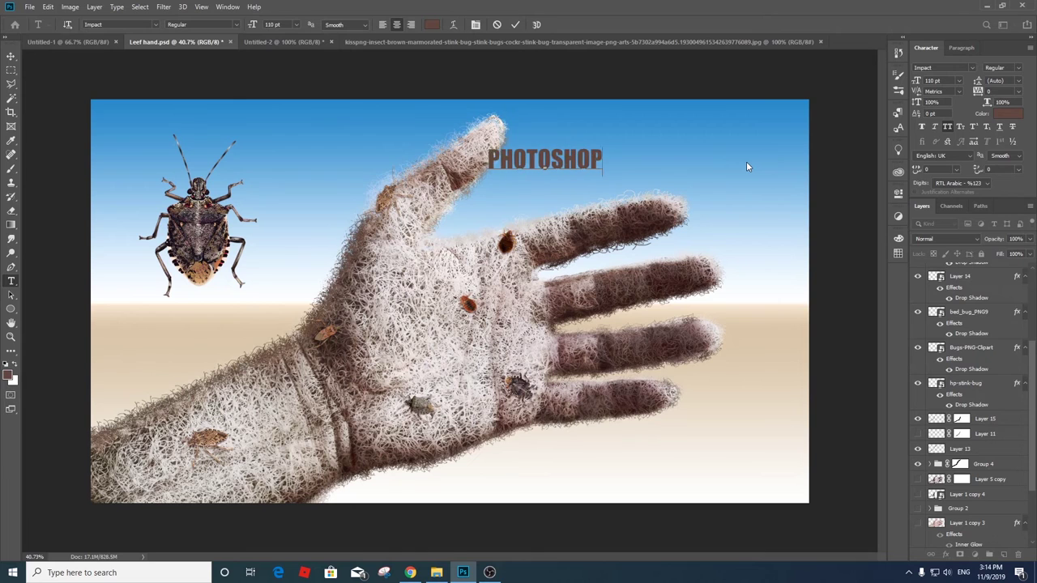
pyautogui.write('WORK')
pyautogui.click(13, 57)
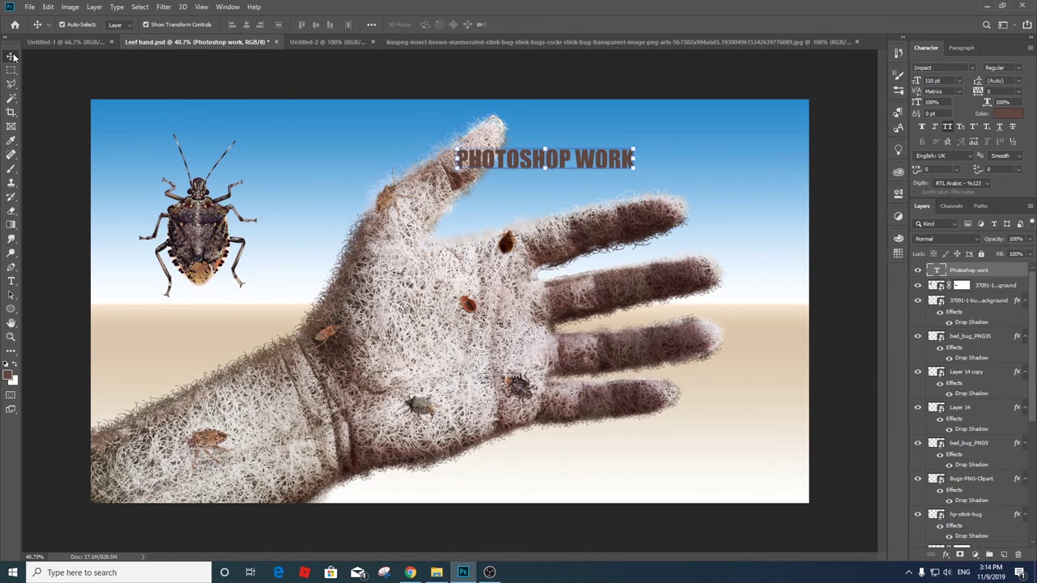
# - Enlarge the title to about 245% and stretch it across the sky
pyautogui.hotkey('ctrl', 't')
pyautogui.moveTo(456, 172); pyautogui.dragTo(284, 253)
pyautogui.moveTo(599, 158); pyautogui.dragTo(599, 139)
pyautogui.moveTo(656, 192); pyautogui.dragTo(717, 203)
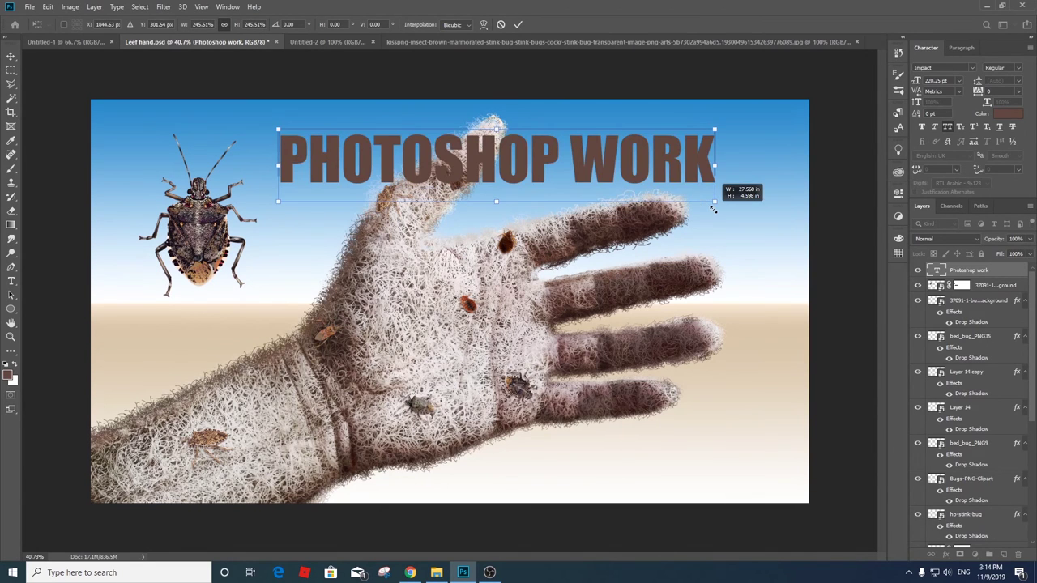
pyautogui.moveTo(693, 159); pyautogui.dragTo(699, 159)
pyautogui.moveTo(332, 127); pyautogui.dragTo(271, 128)
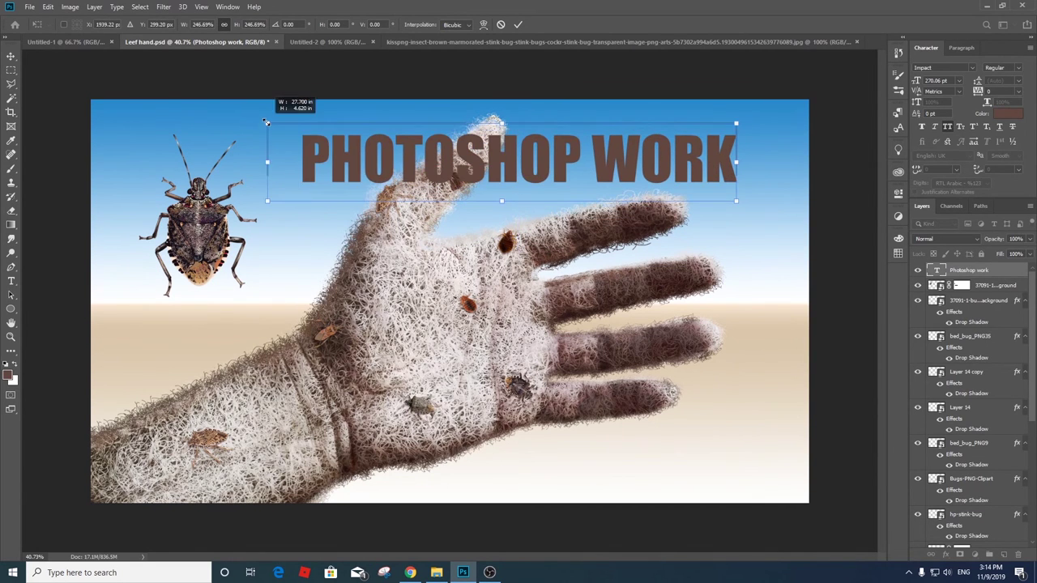
pyautogui.press('Return')
# - Colour the title text orange
pyautogui.click(1000, 115)
pyautogui.click(549, 308)
pyautogui.click(687, 292)
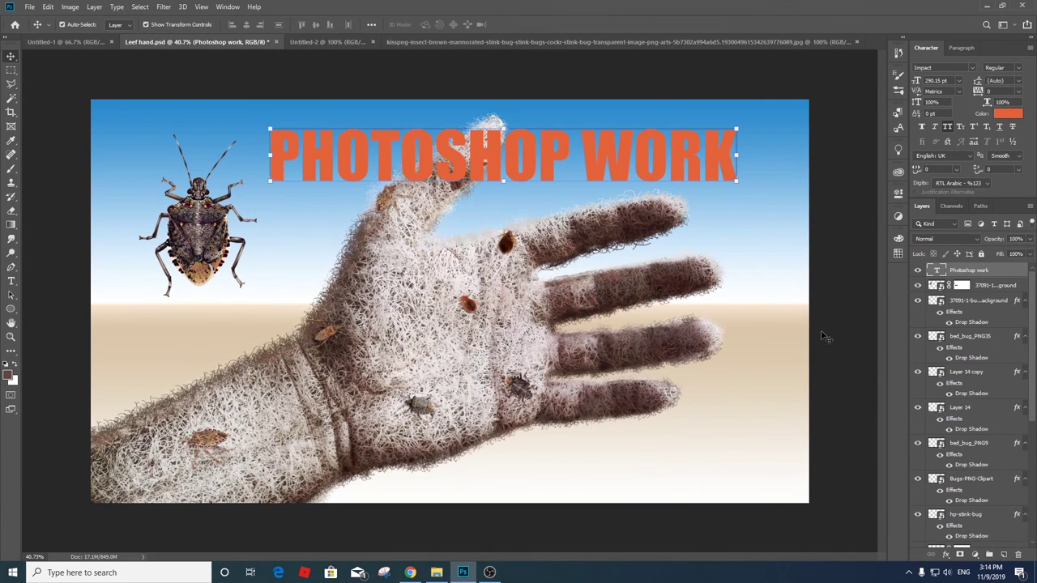
# - Give the title two drop shadows and an outline stroke
pyautogui.doubleClick(1023, 274)
pyautogui.moveTo(694, 167); pyautogui.dragTo(420, 208)
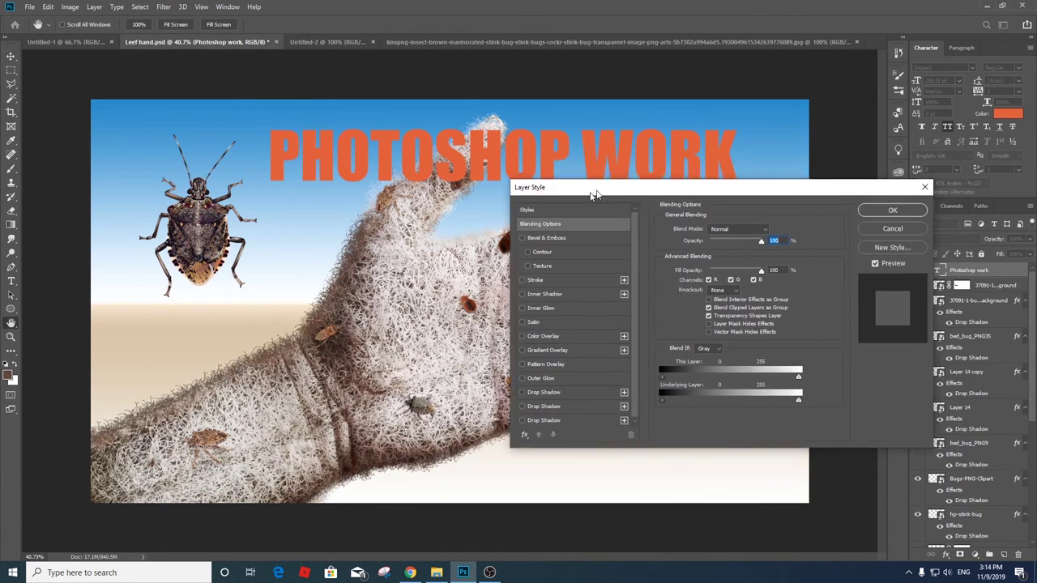
pyautogui.click(374, 414)
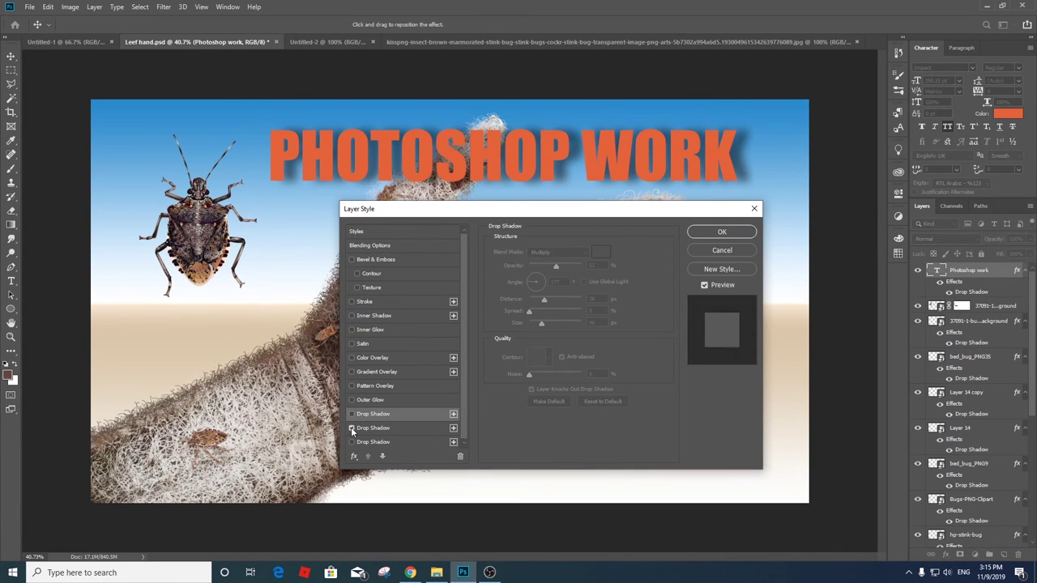
pyautogui.click(351, 427)
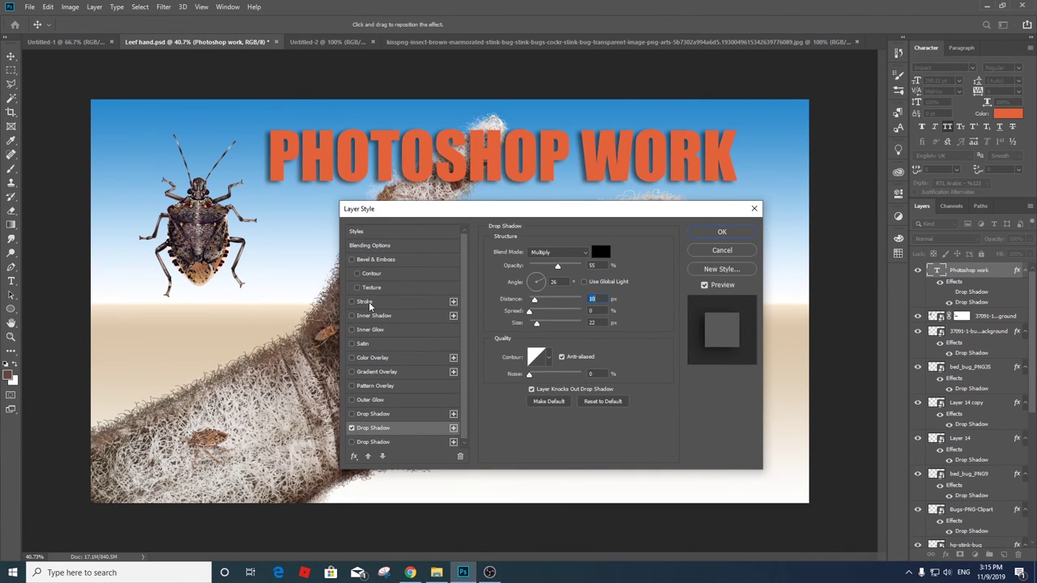
pyautogui.click(364, 301)
# - Add an inner glow in Color Dodge mode with size 10 px
pyautogui.click(371, 329)
pyautogui.click(559, 251)
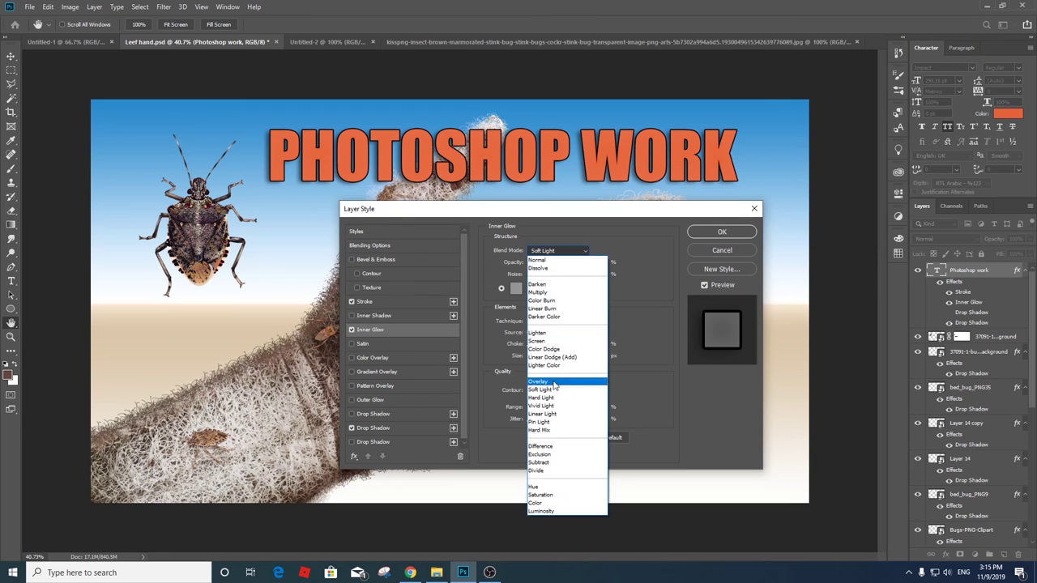
pyautogui.click(562, 354)
pyautogui.moveTo(536, 360); pyautogui.dragTo(532, 360)
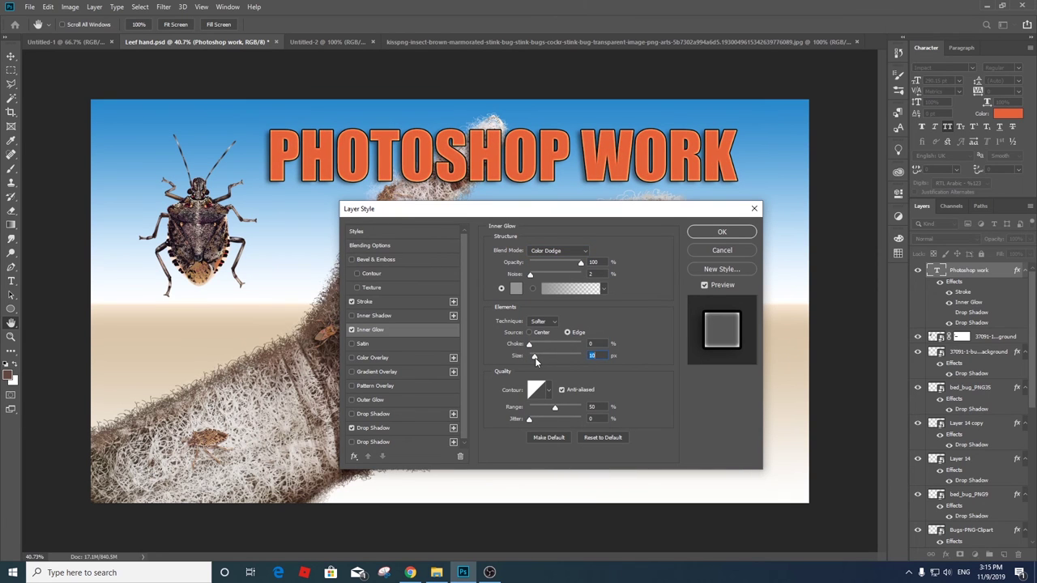
# - Add a grey crackle pattern overlay at 100% opacity
pyautogui.click(375, 385)
pyautogui.click(566, 287)
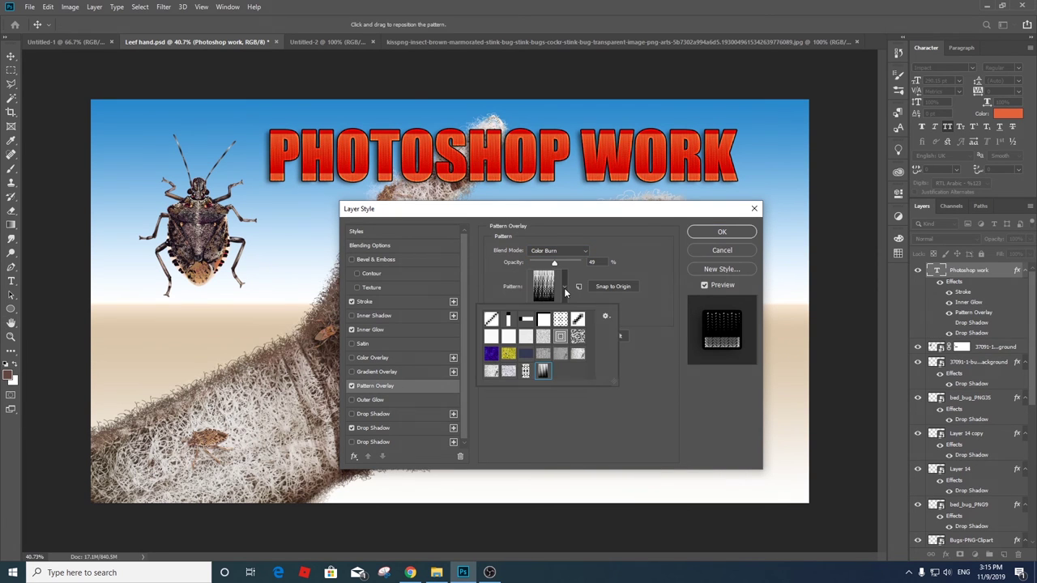
pyautogui.click(525, 371)
pyautogui.click(543, 353)
pyautogui.click(606, 323)
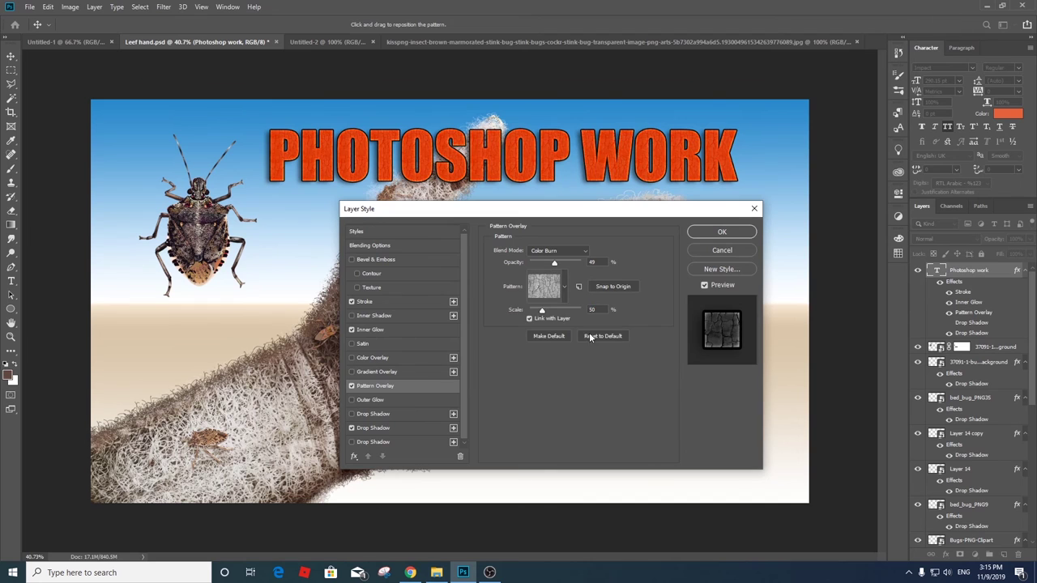
pyautogui.click(559, 250)
pyautogui.click(556, 397)
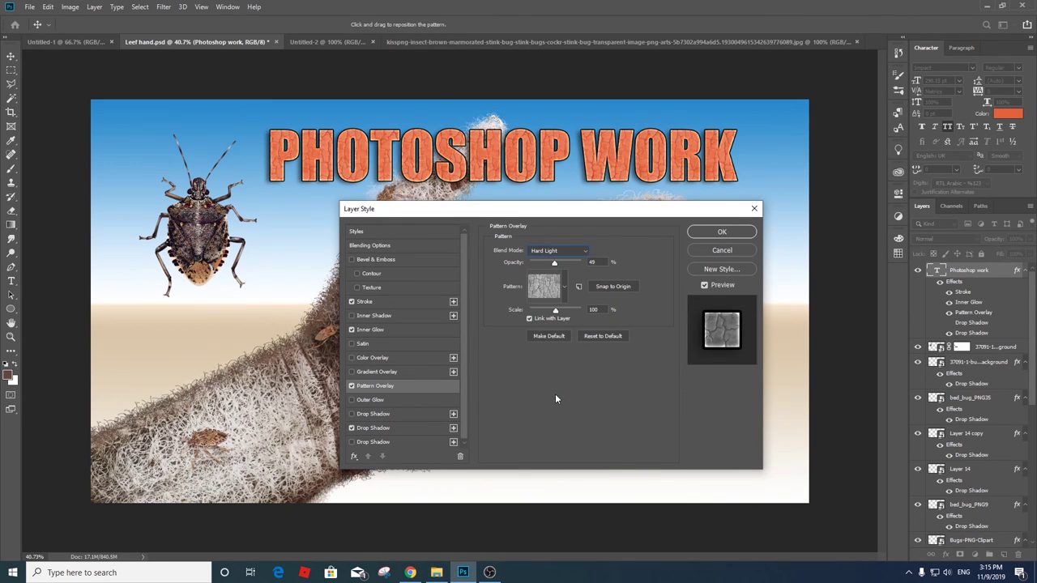
pyautogui.moveTo(571, 267)
pyautogui.mouseDown()
pyautogui.moveTo(571, 254)
pyautogui.moveTo(583, 263)
pyautogui.mouseUp()
pyautogui.scroll(-2, 565, 253)
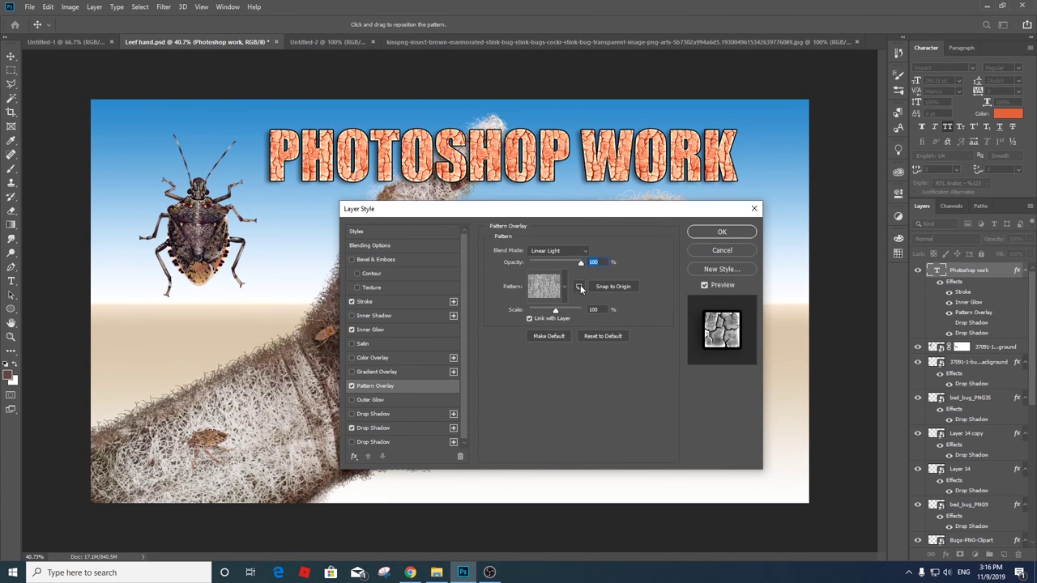
# - Add a Soft Light gradient overlay at 63%, scale 100, then move the title over the hand
pyautogui.click(385, 370)
pyautogui.click(570, 274)
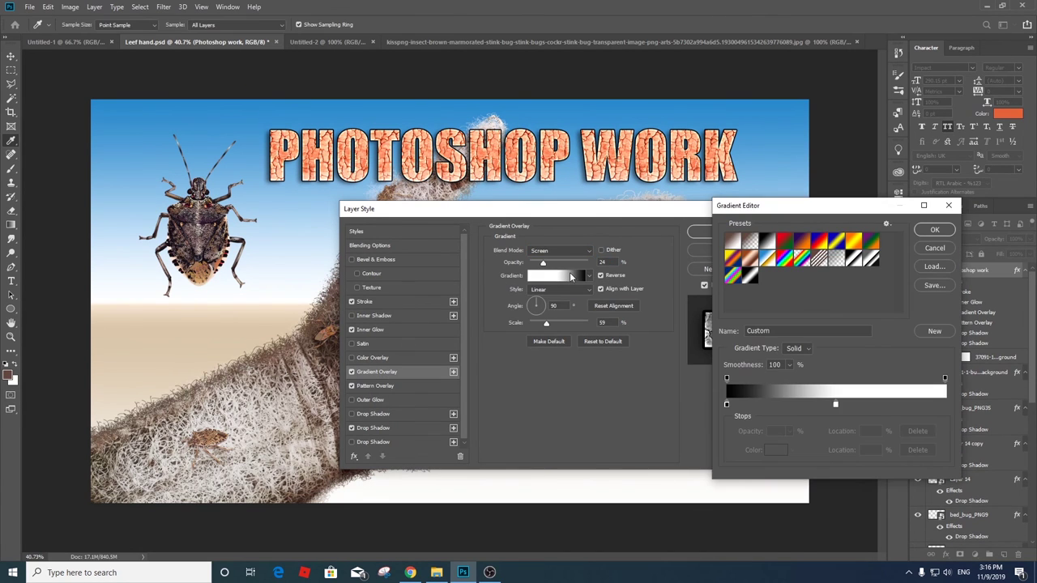
pyautogui.click(944, 404)
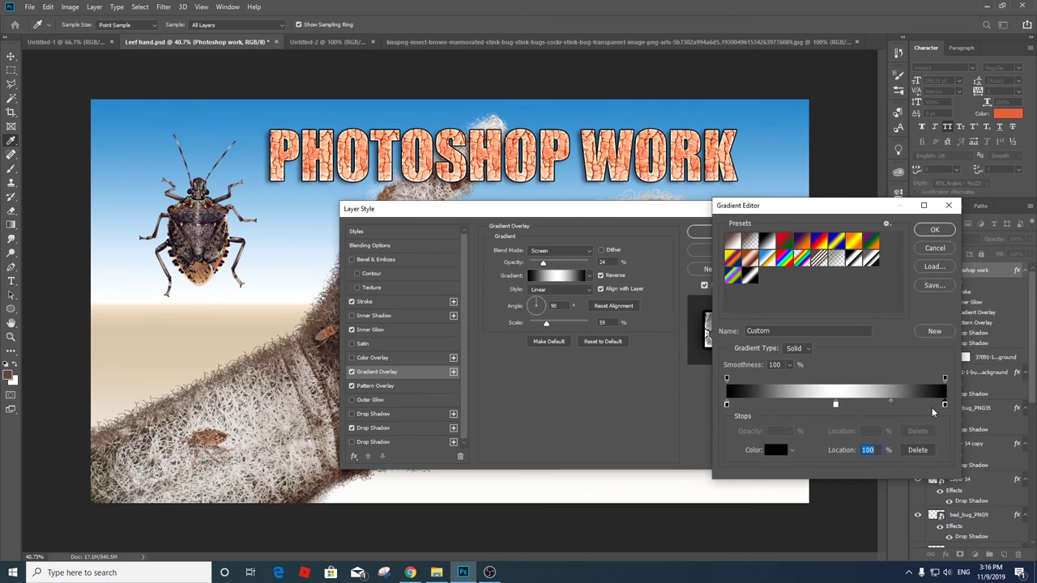
pyautogui.click(923, 235)
pyautogui.moveTo(546, 324); pyautogui.dragTo(551, 325)
pyautogui.click(567, 263)
pyautogui.click(559, 251)
pyautogui.click(561, 389)
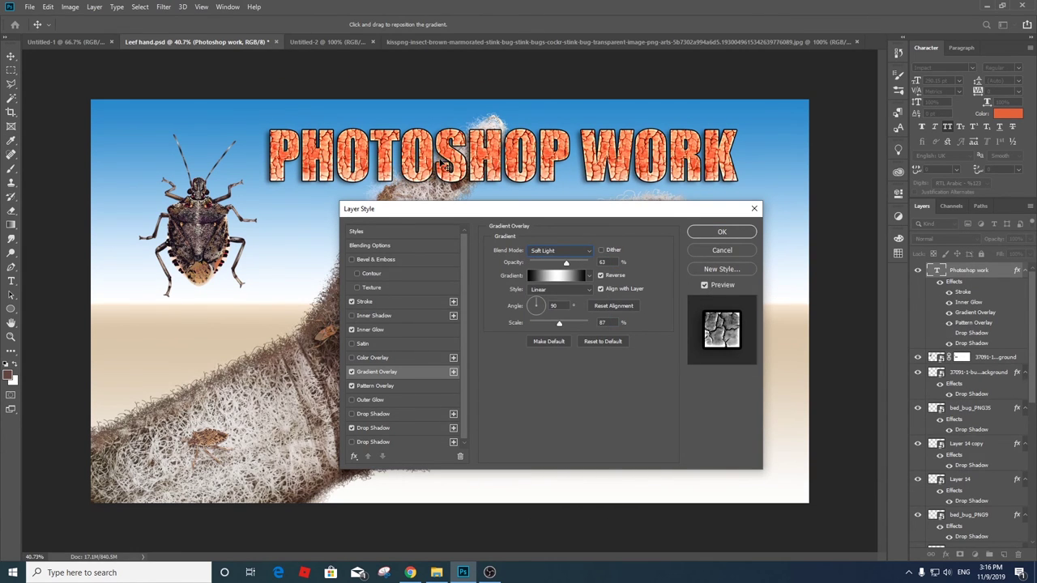
pyautogui.doubleClick(592, 322)
pyautogui.write('100')
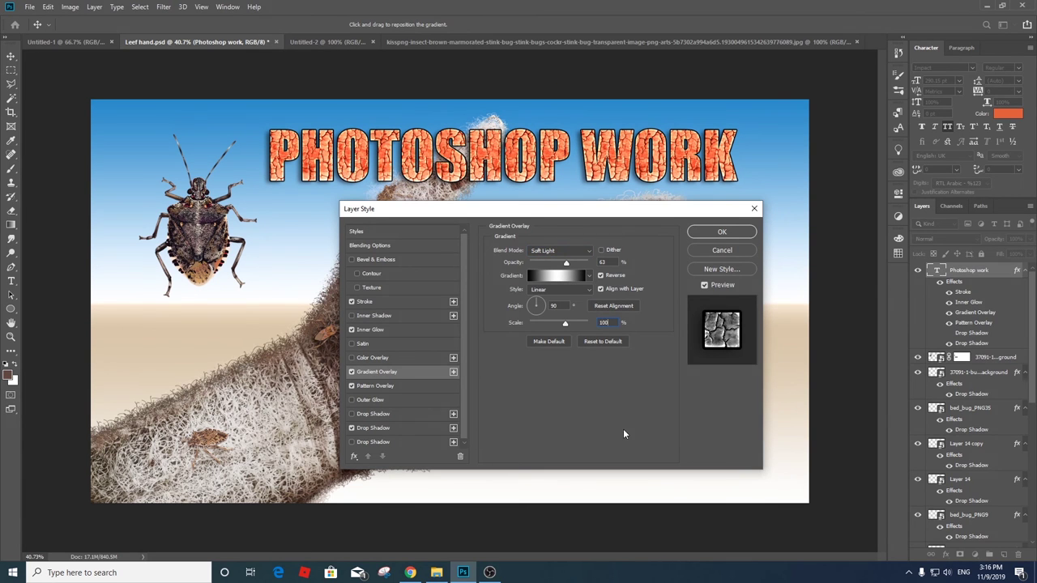
pyautogui.click(722, 231)
pyautogui.moveTo(522, 145)
pyautogui.mouseDown()
pyautogui.moveTo(427, 324)
pyautogui.moveTo(573, 458)
pyautogui.mouseUp()
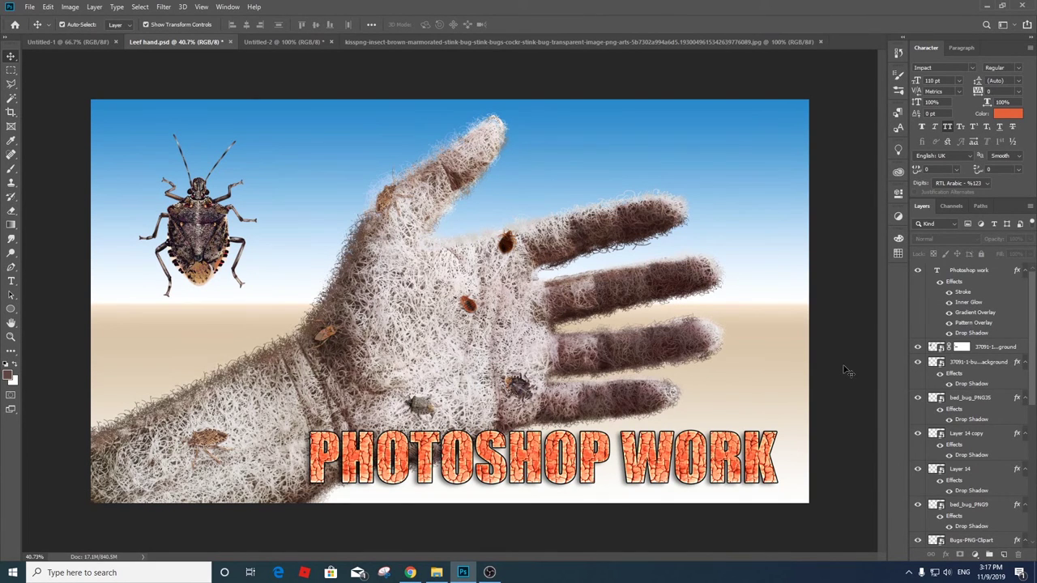
# - Scale the PHOTOSHOP WORK title to about 68% and move it into the bottom-right corner
pyautogui.click(434, 428)
pyautogui.hotkey('ctrl', 't')
pyautogui.moveTo(306, 423); pyautogui.dragTo(459, 451)
pyautogui.moveTo(664, 470); pyautogui.dragTo(688, 463)
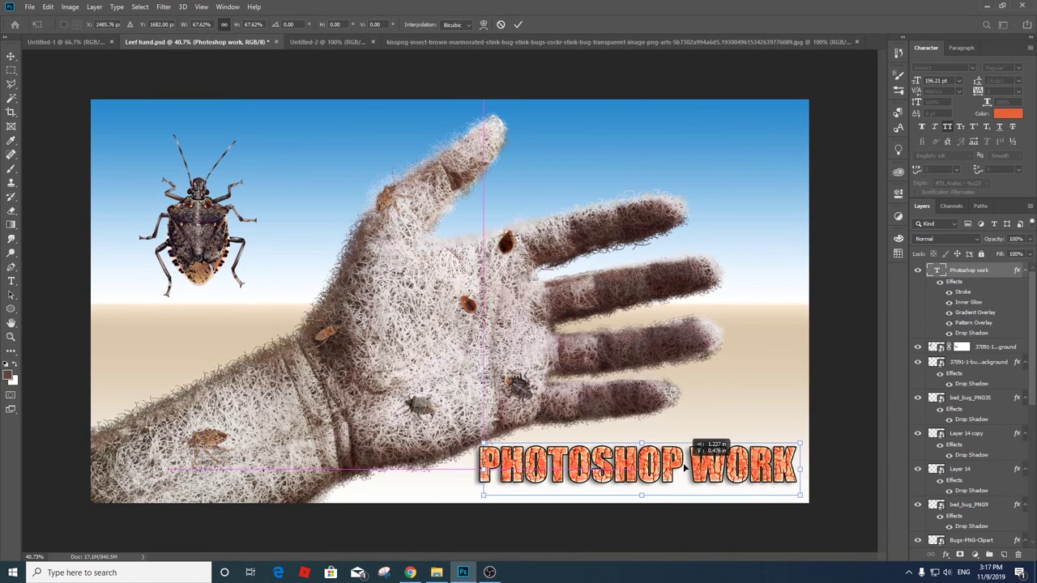
pyautogui.press('Return')
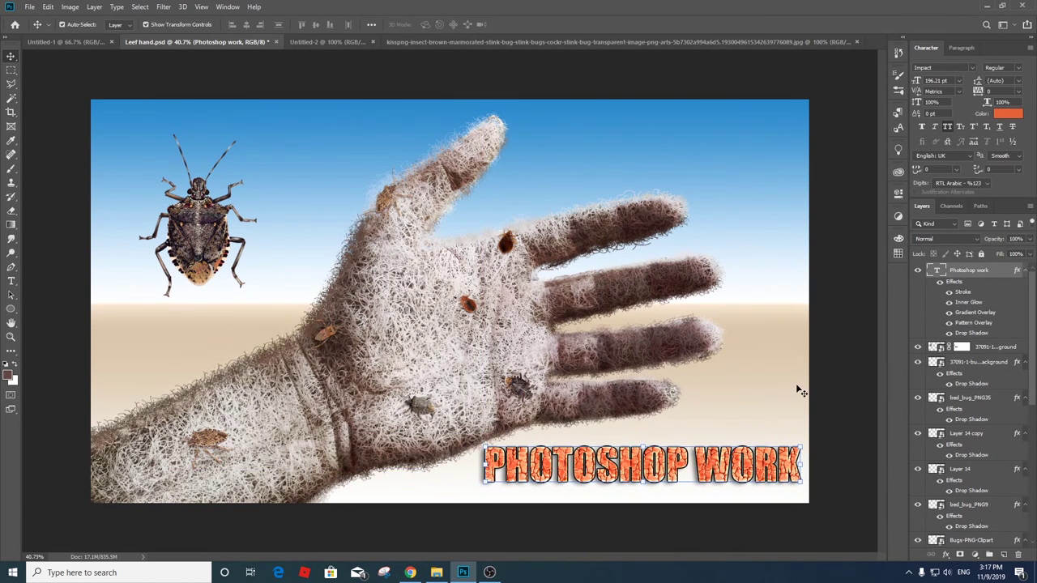
pyautogui.click(837, 375)
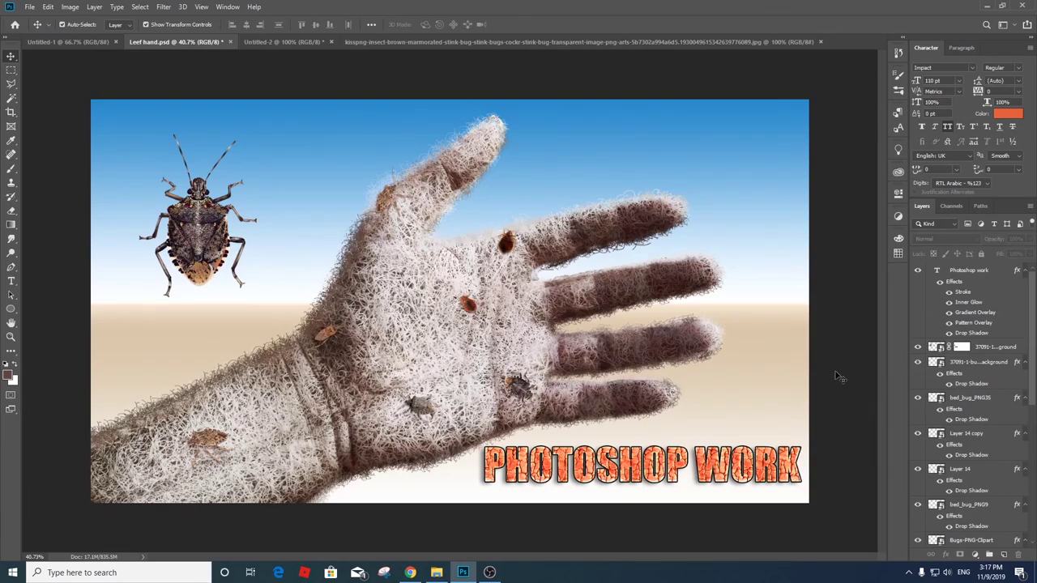